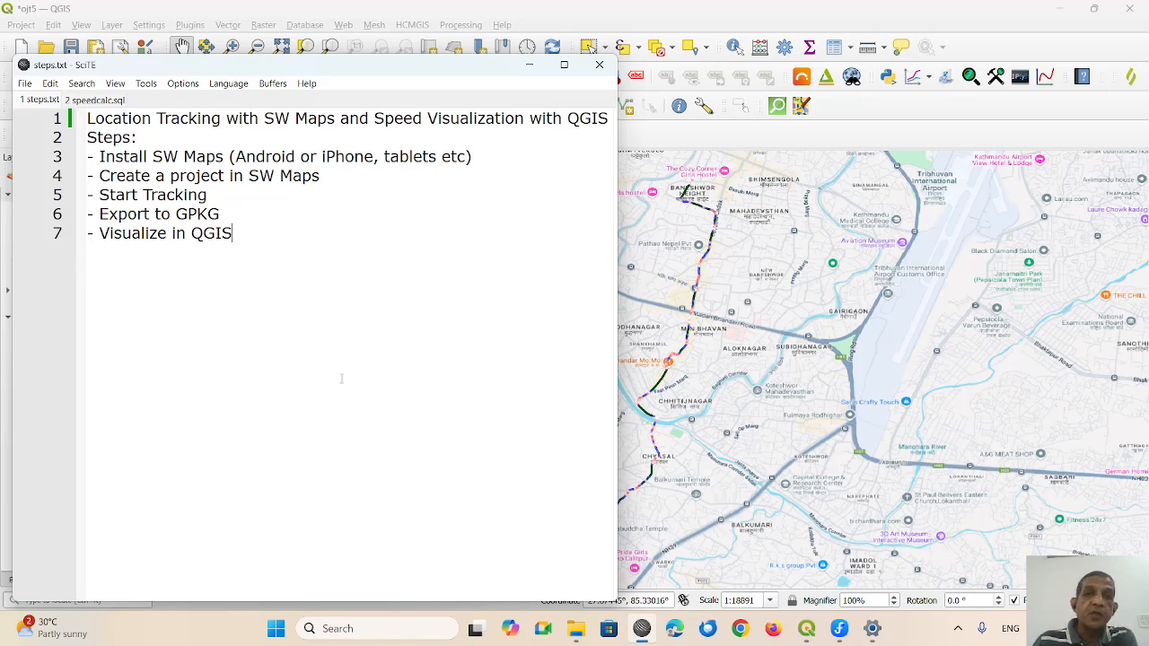
- Switch to the mirrored phone and launch SW Maps from the Free GIS folder on its home screen
mouse_move(839, 629)
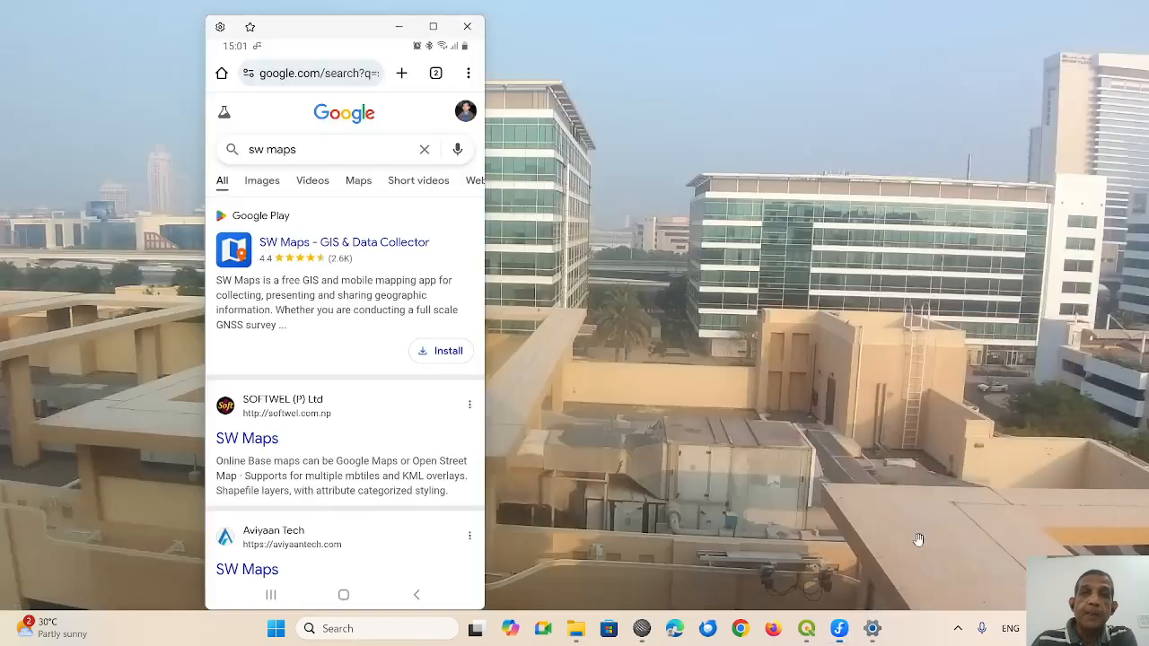
click(919, 543)
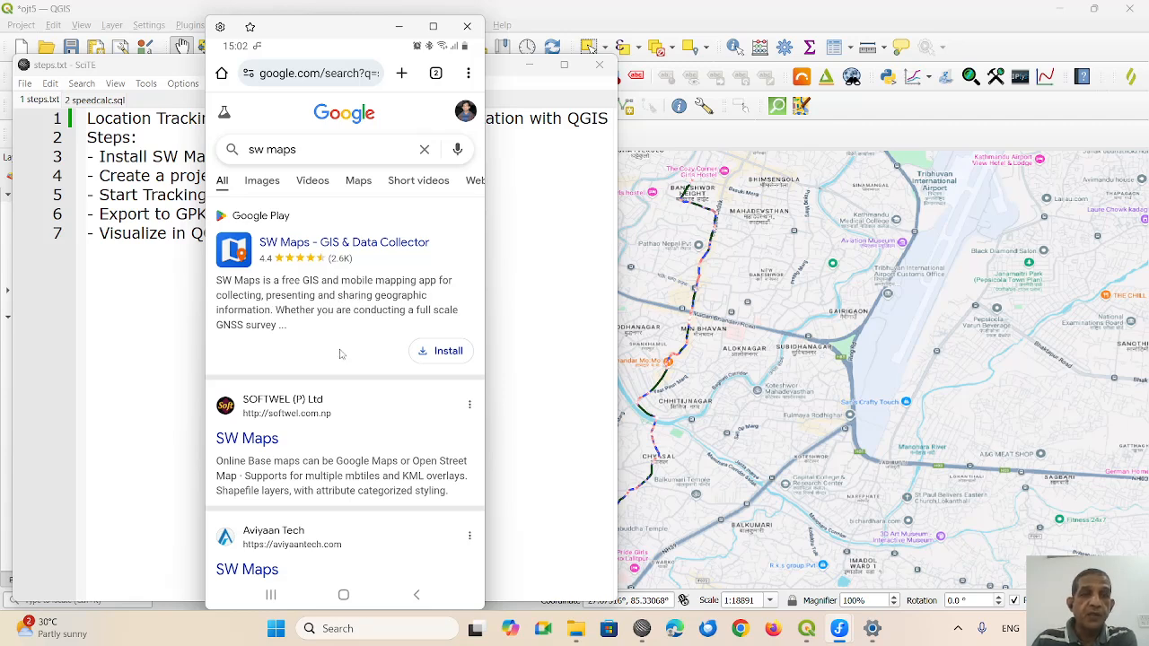
click(343, 596)
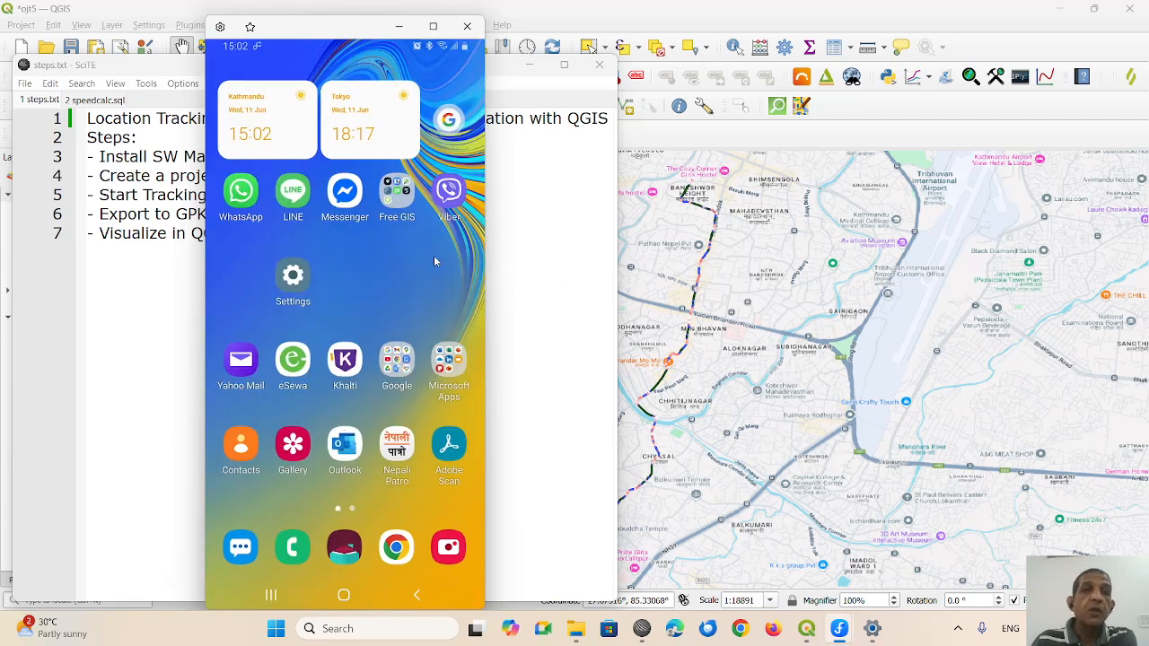
click(406, 197)
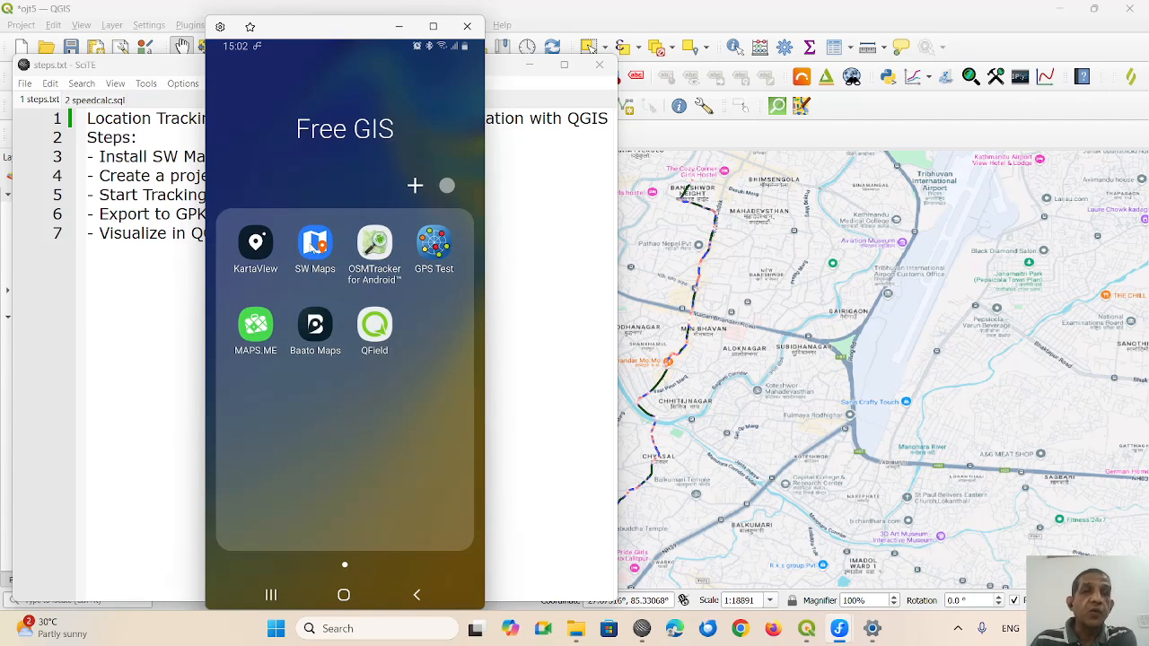
click(315, 242)
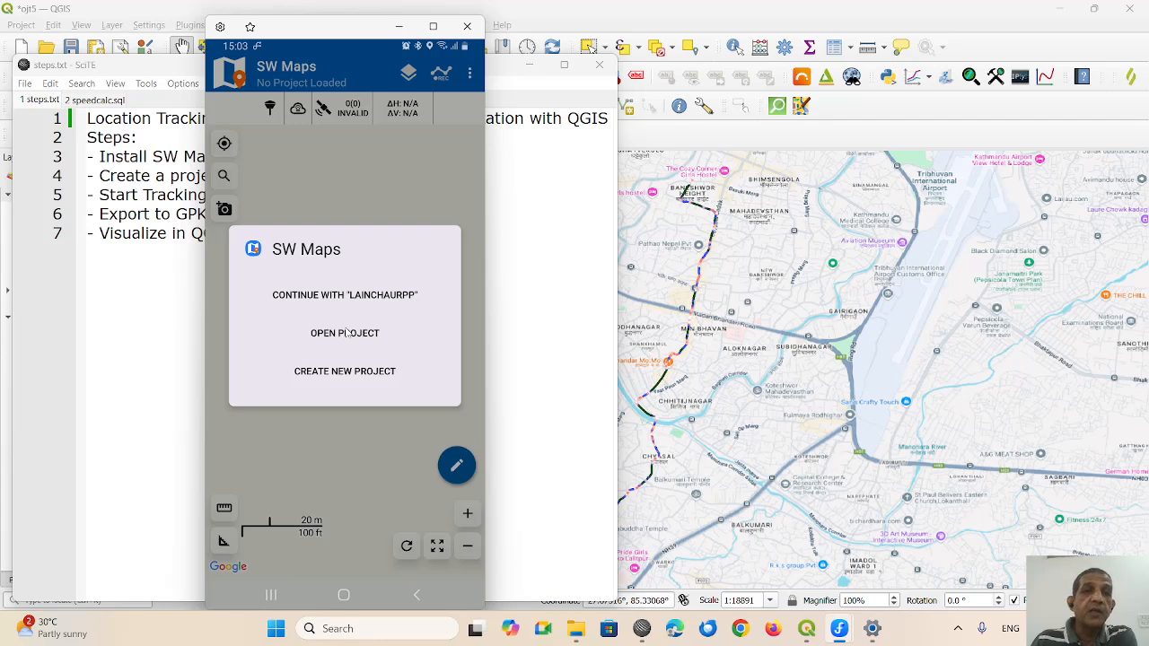
- Create a new project named speedtrack without importing layers from another project
click(350, 378)
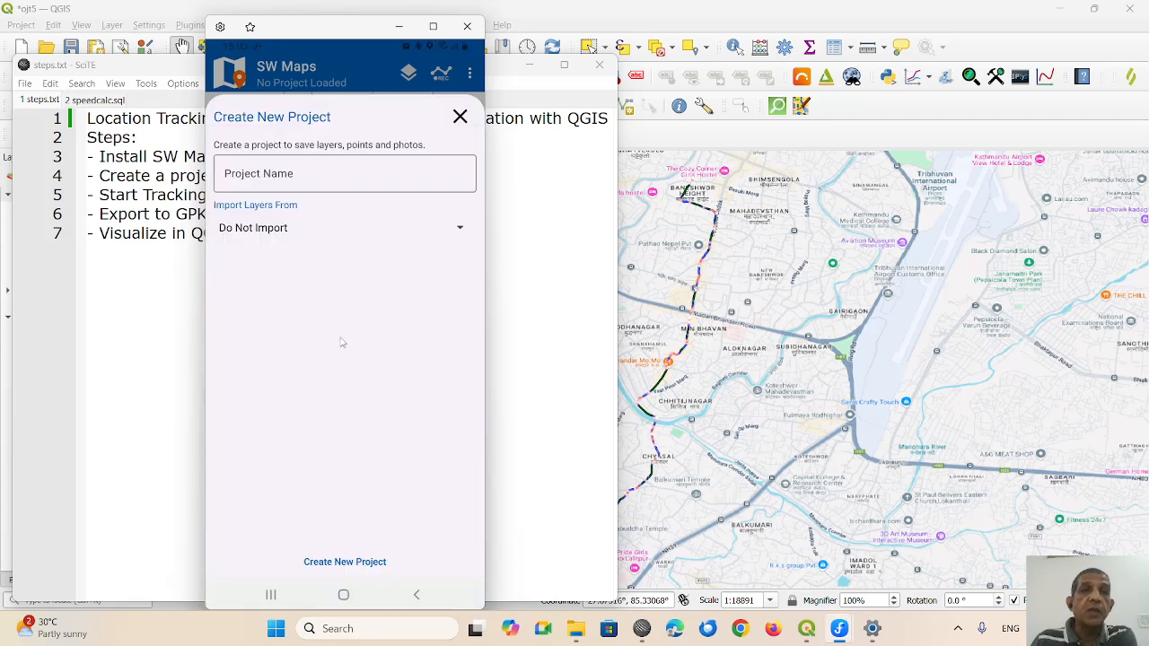
click(261, 181)
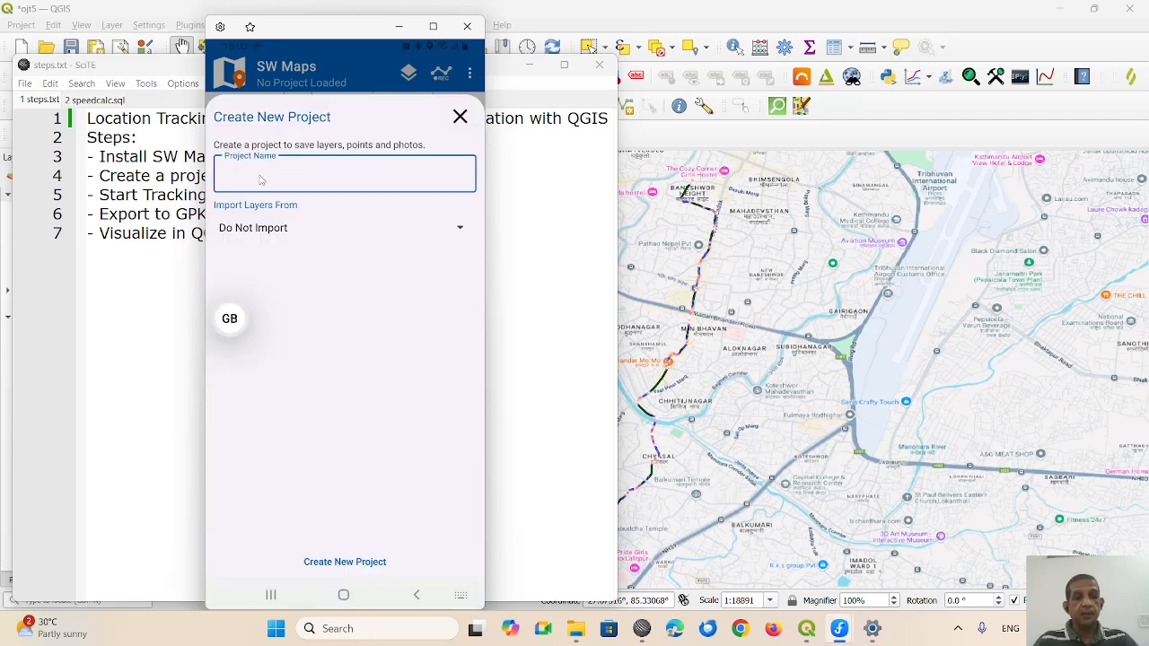
text(s)
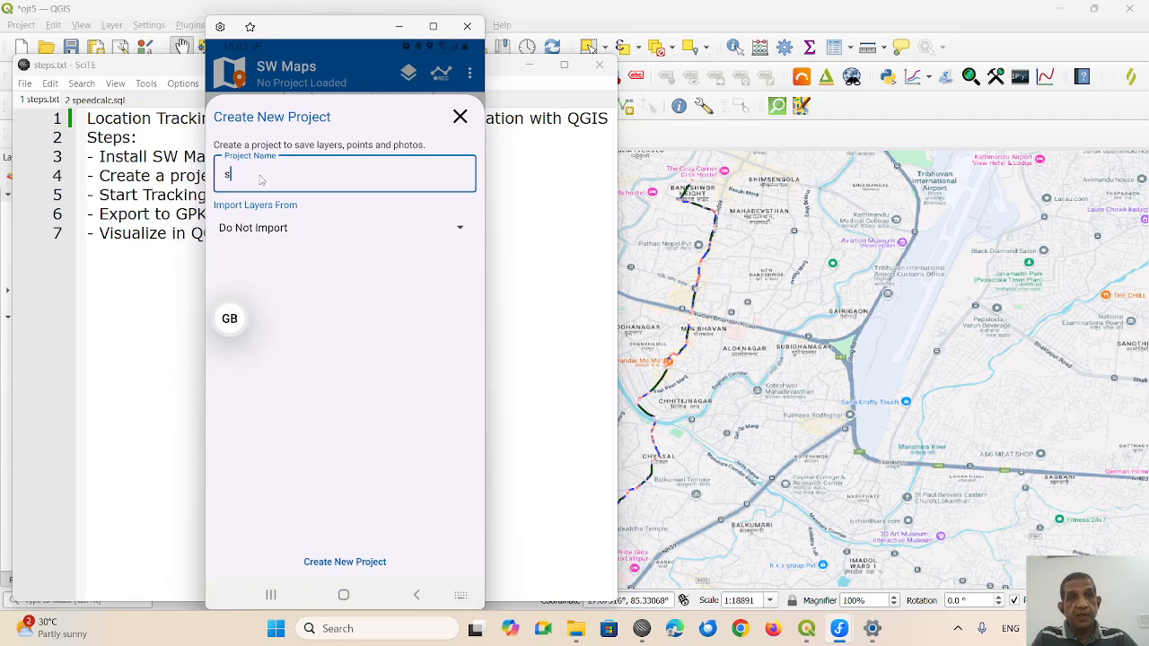
text(pee)
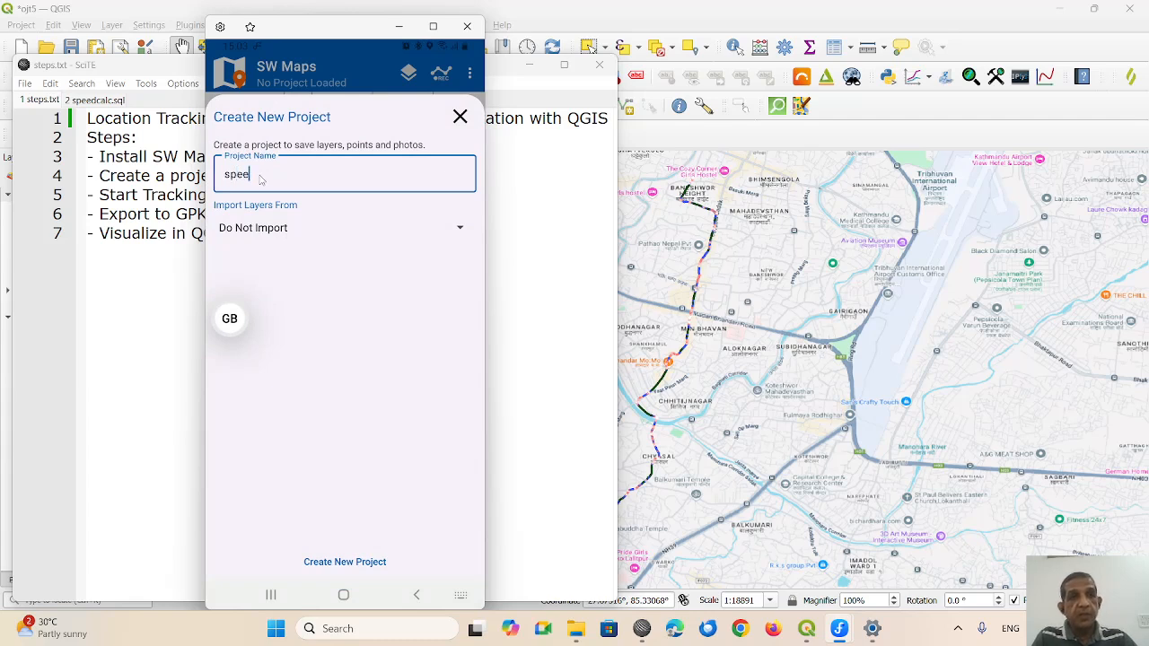
text(dtrack)
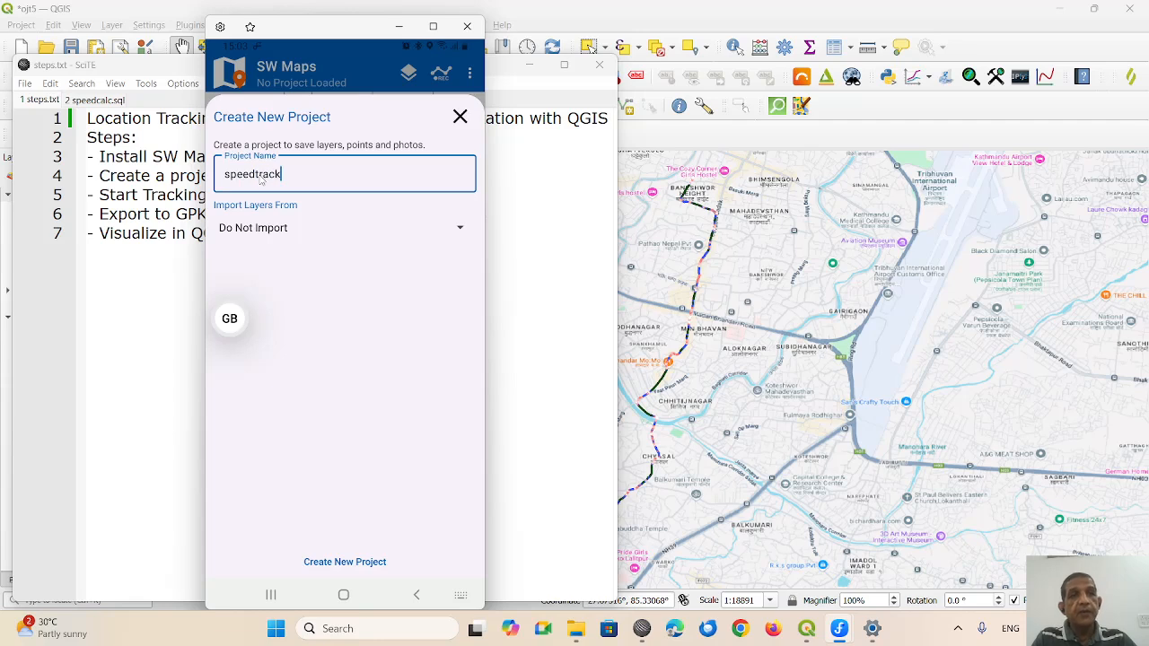
click(352, 563)
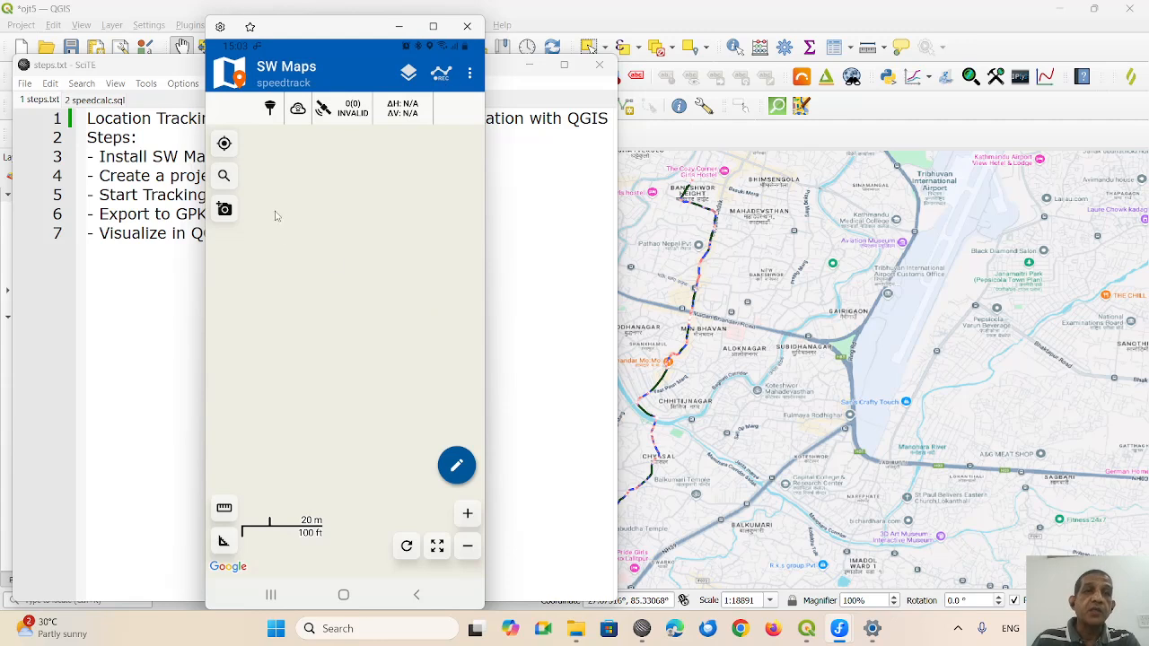
- Display the Skyplot instrument to examine satellite positions and signal strength
click(229, 79)
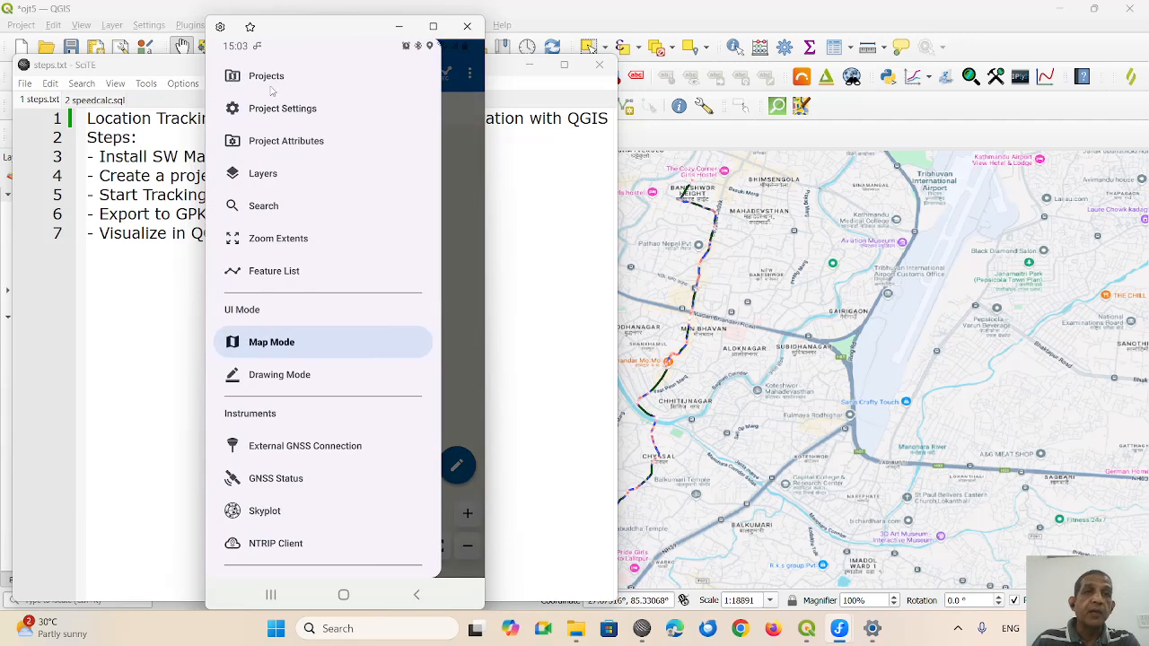
click(267, 511)
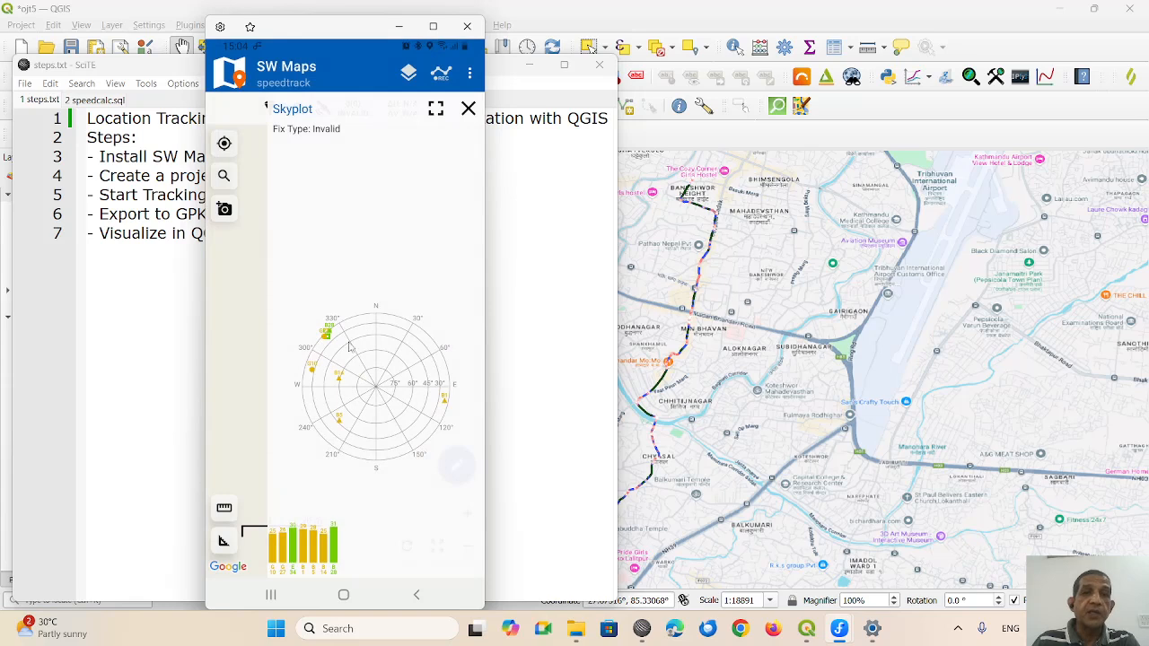
click(232, 77)
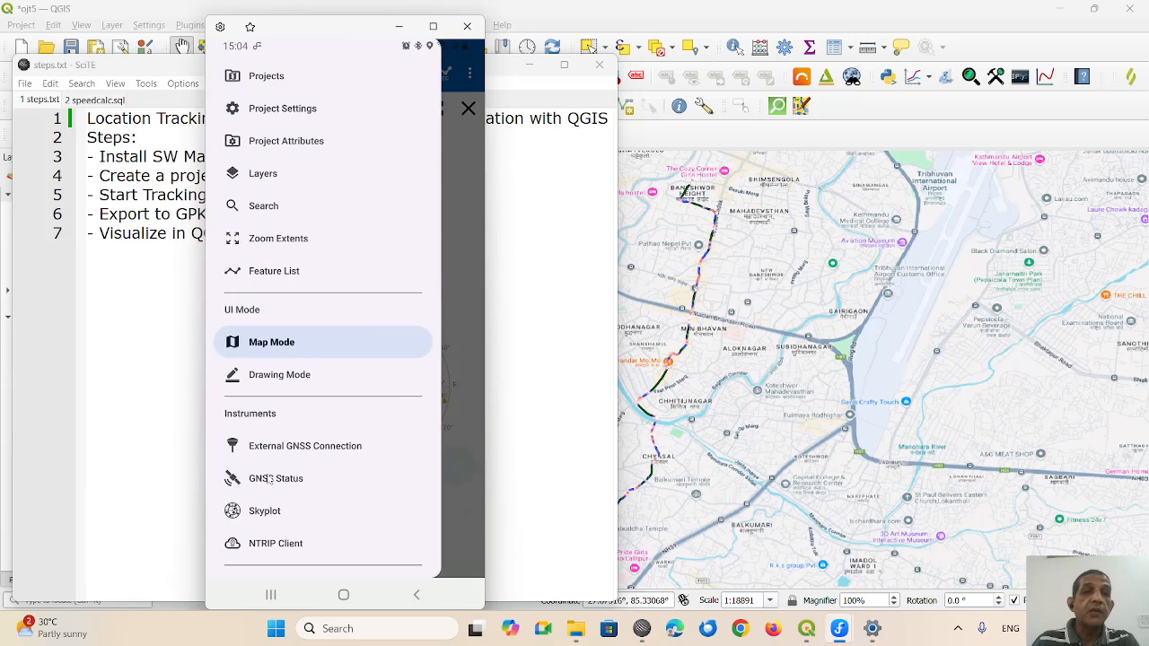
click(459, 242)
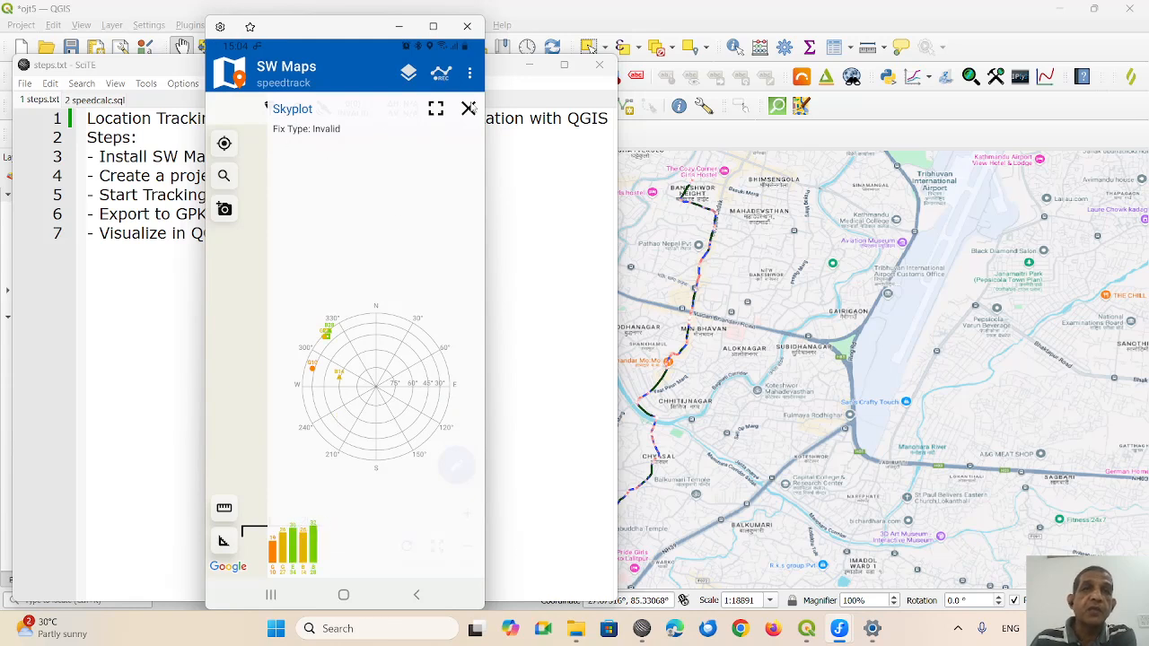
- Record a GNSS track in the project with the default track settings and stop the recording
click(441, 73)
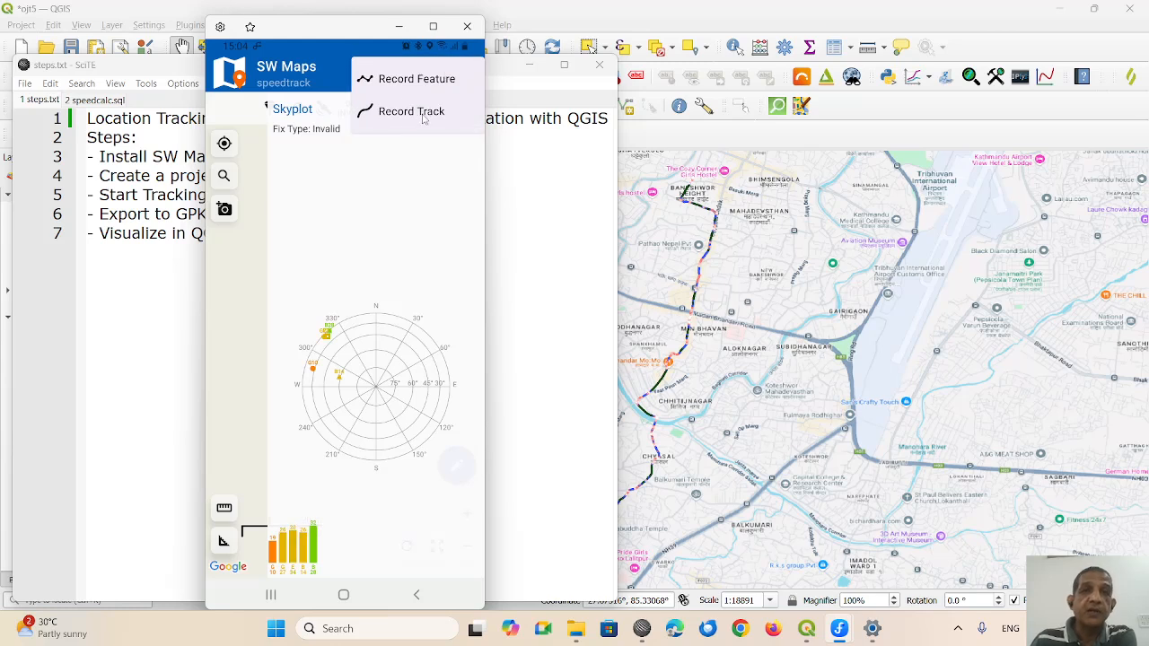
click(416, 118)
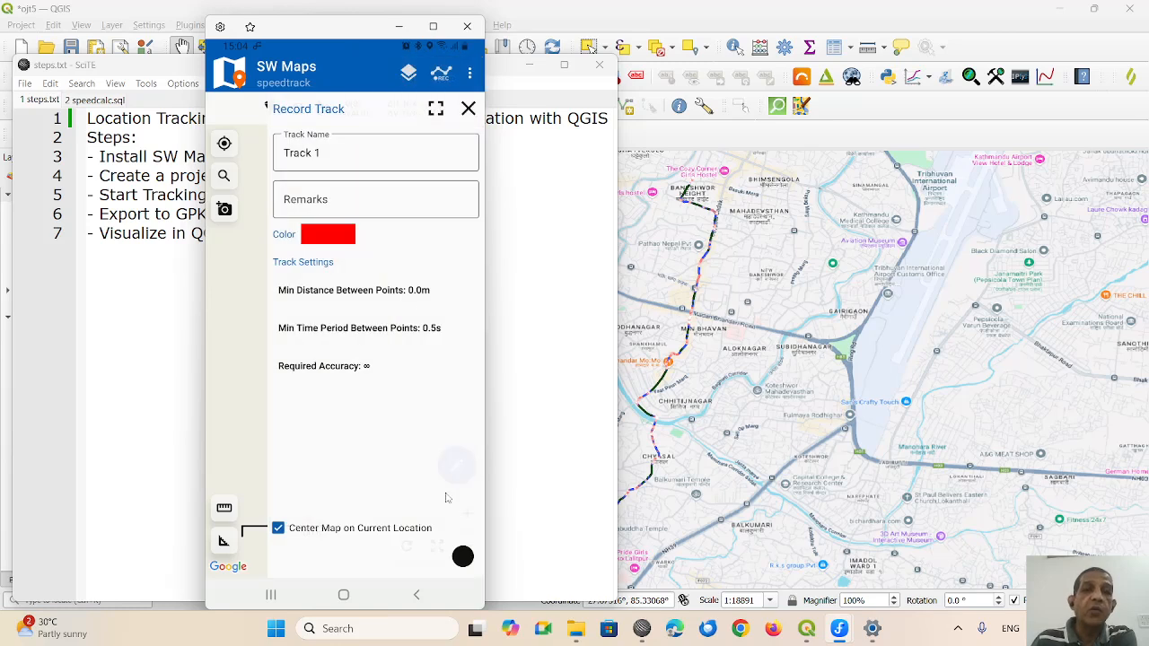
click(464, 560)
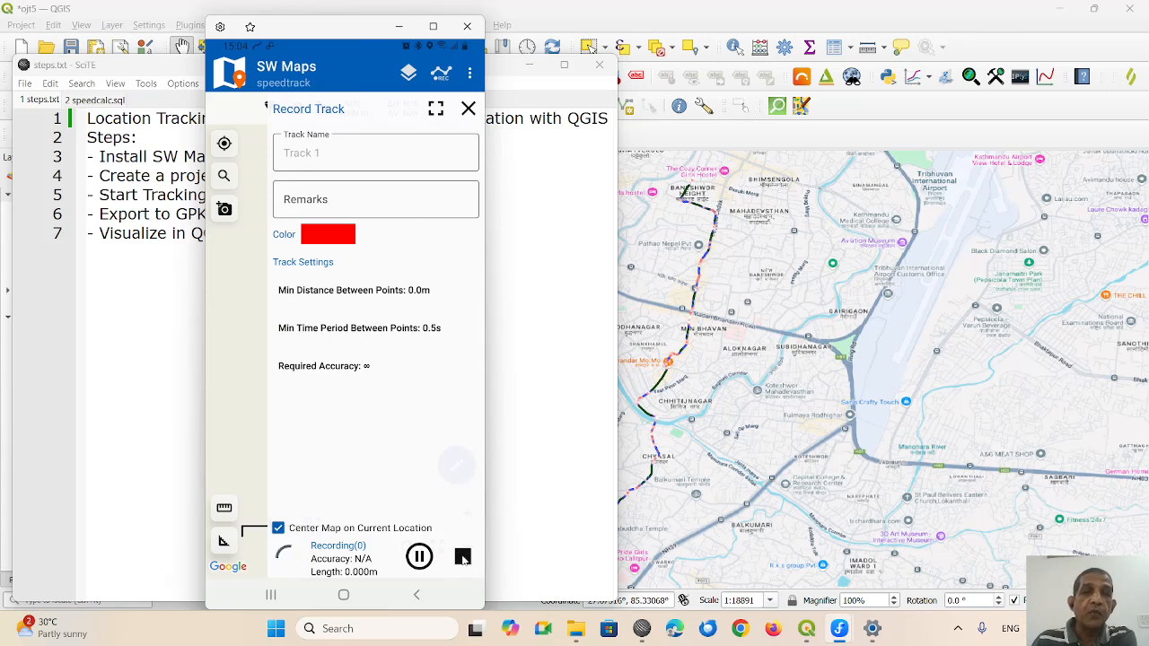
click(463, 558)
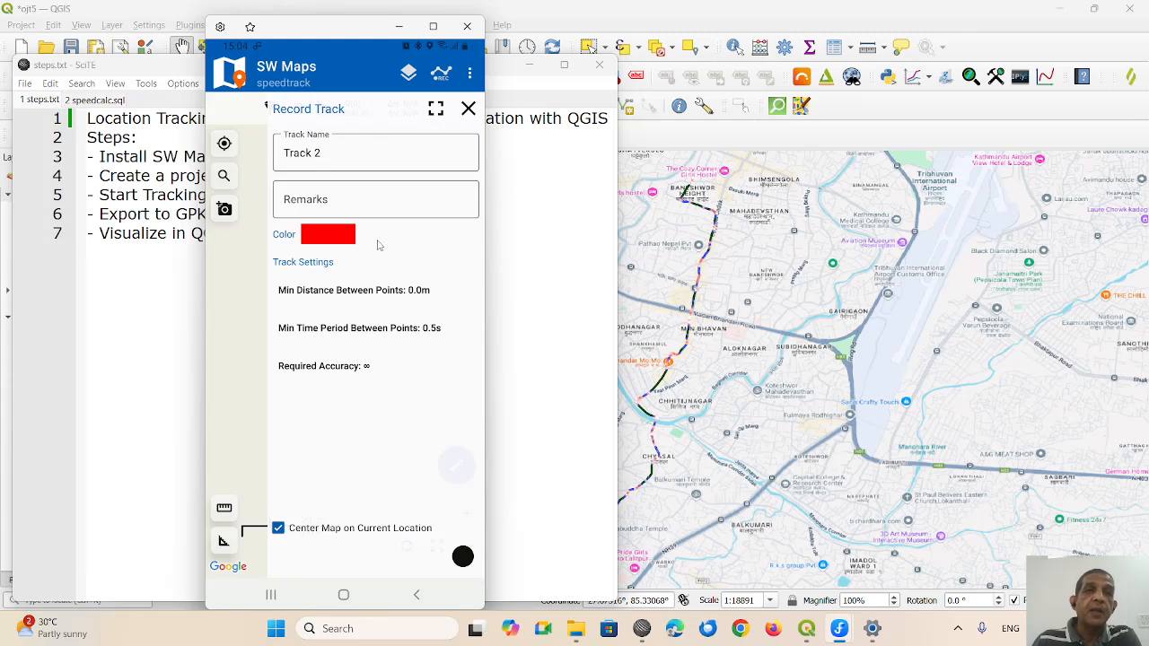
- Open the export settings for saving the speedtrack project as a GeoPackage (GPKG)
click(224, 74)
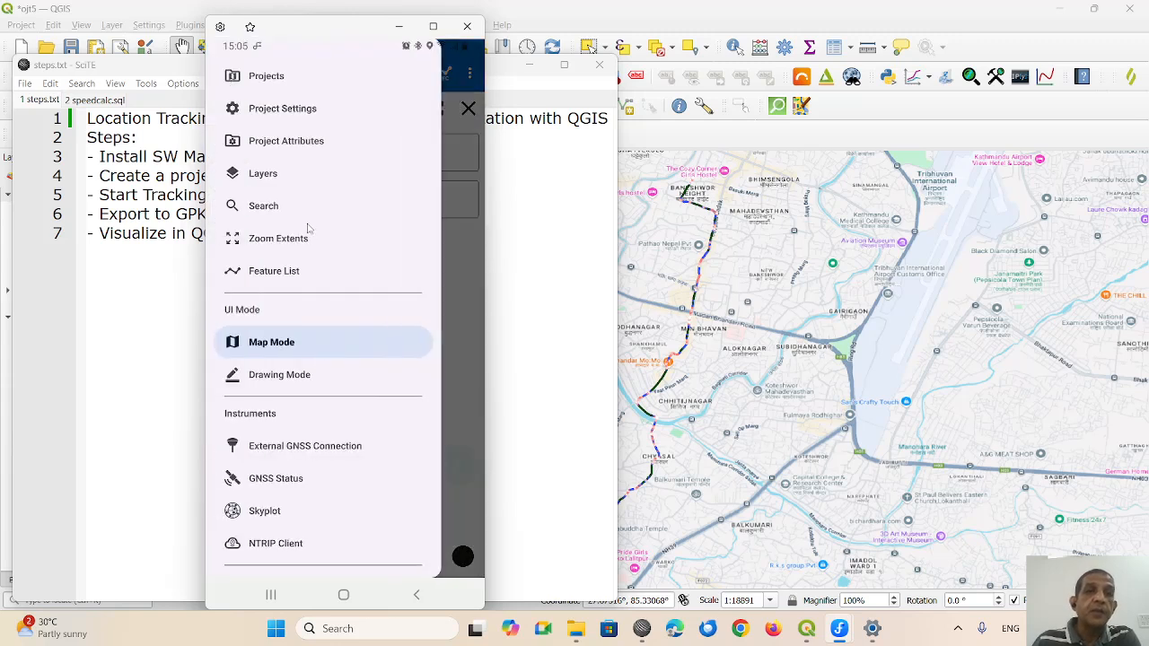
scroll(307, 228, down, 10)
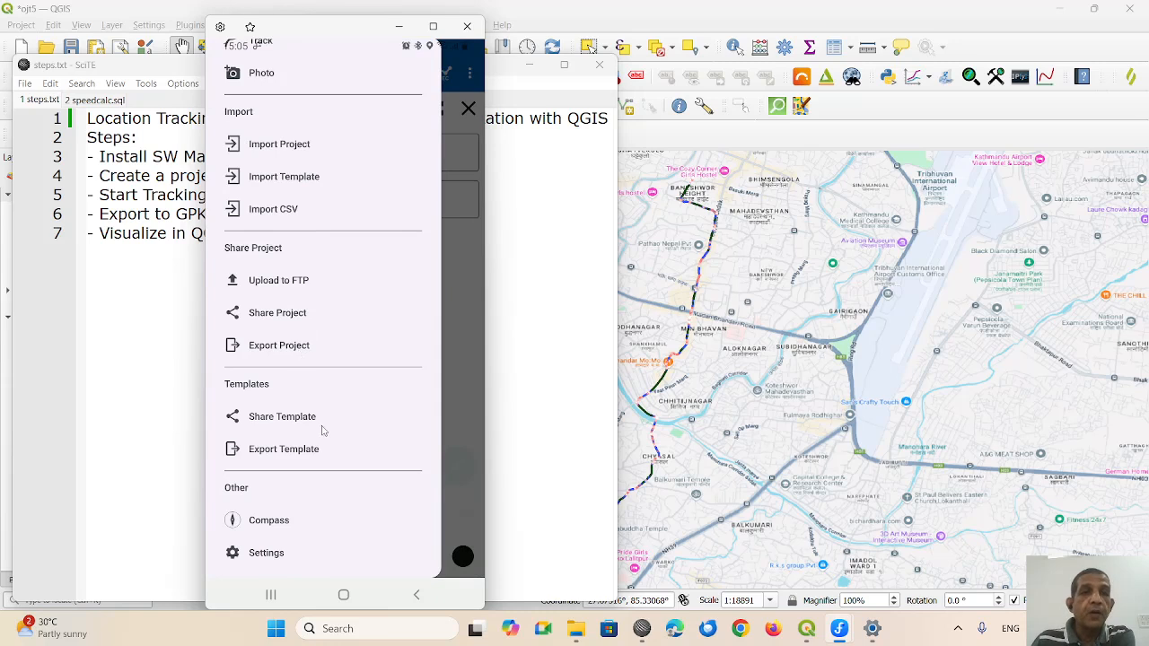
scroll(326, 367, down, 1)
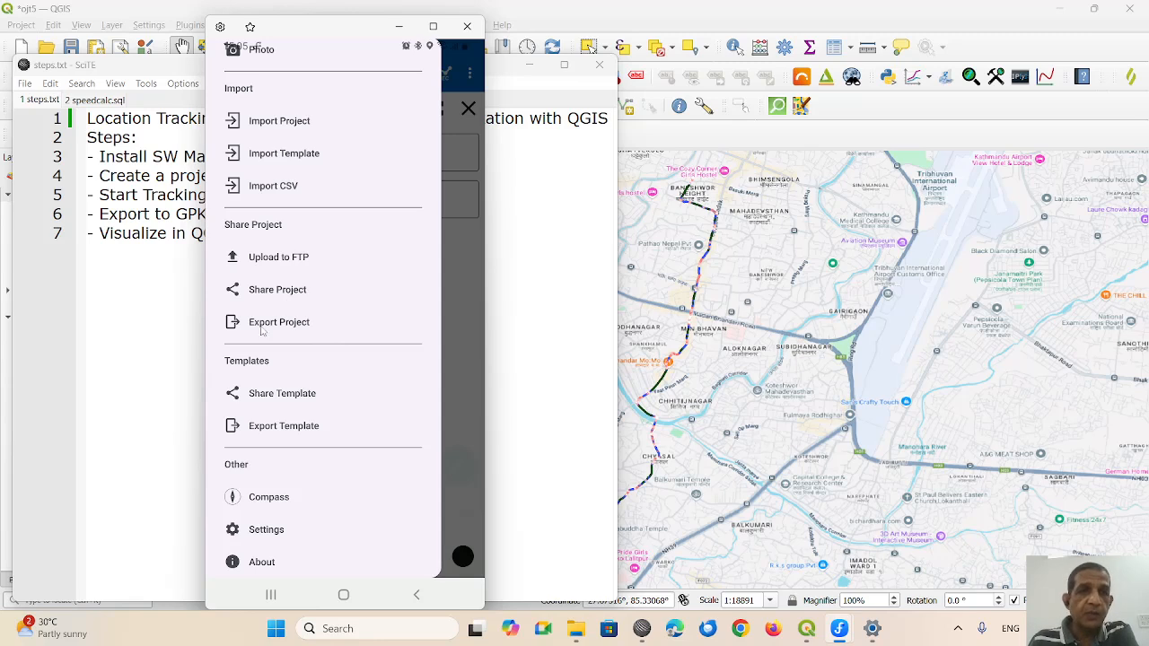
click(274, 325)
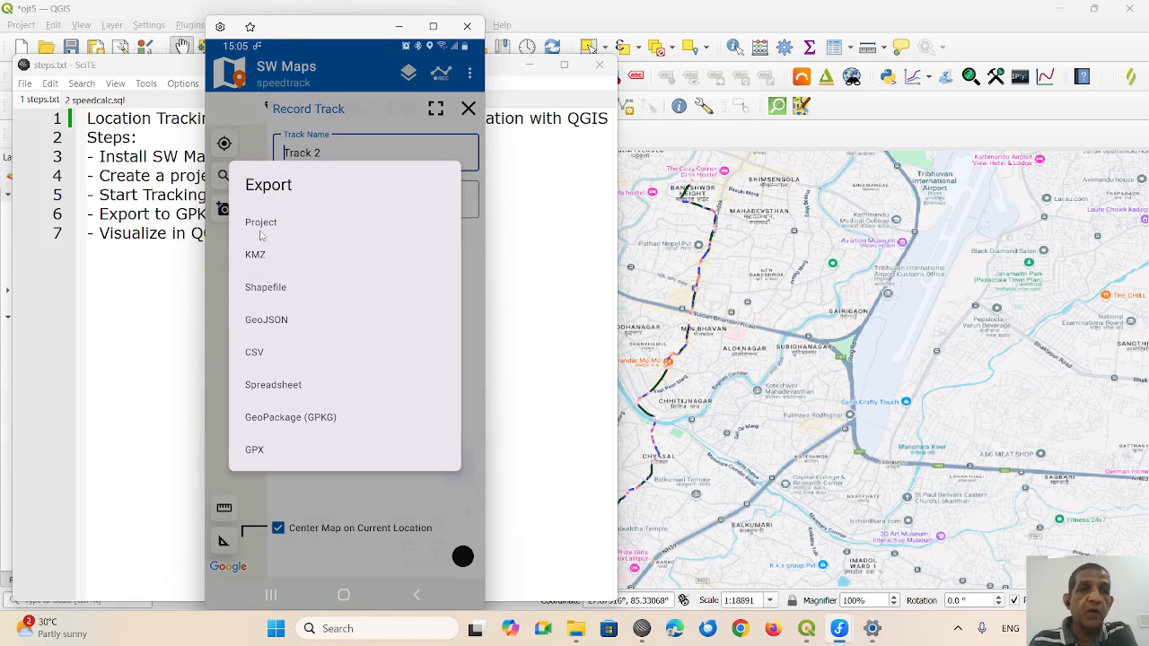
click(291, 419)
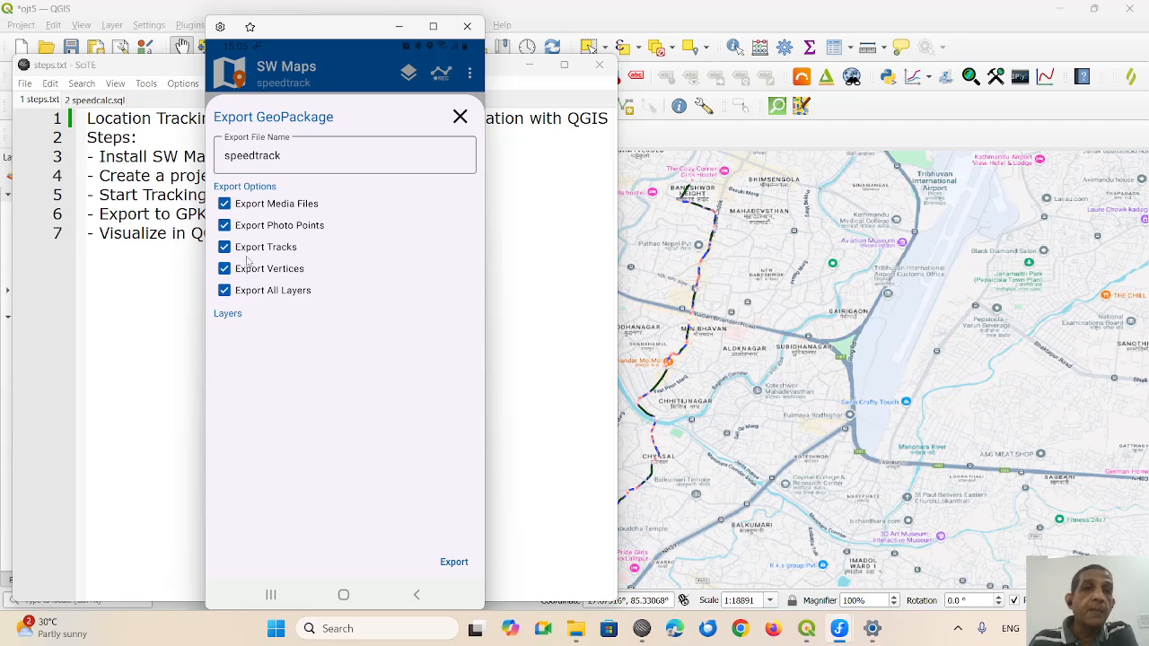
- Limit the GeoPackage export to tracks by excluding media files, photo points, vertices and all layers
click(225, 206)
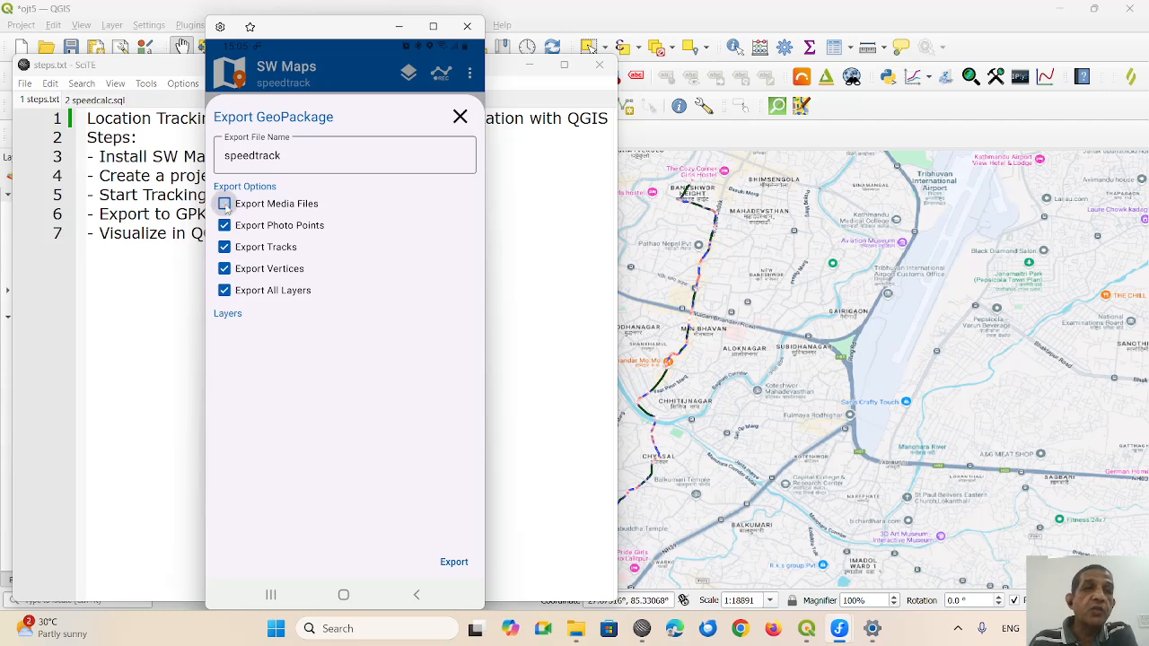
click(225, 227)
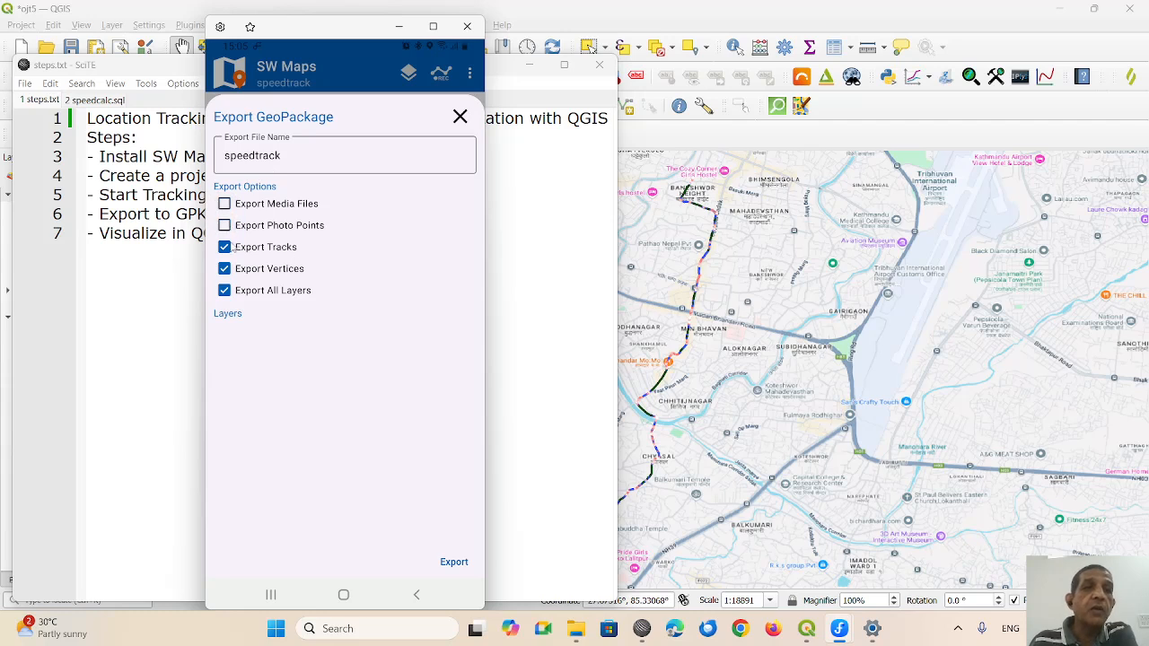
click(225, 269)
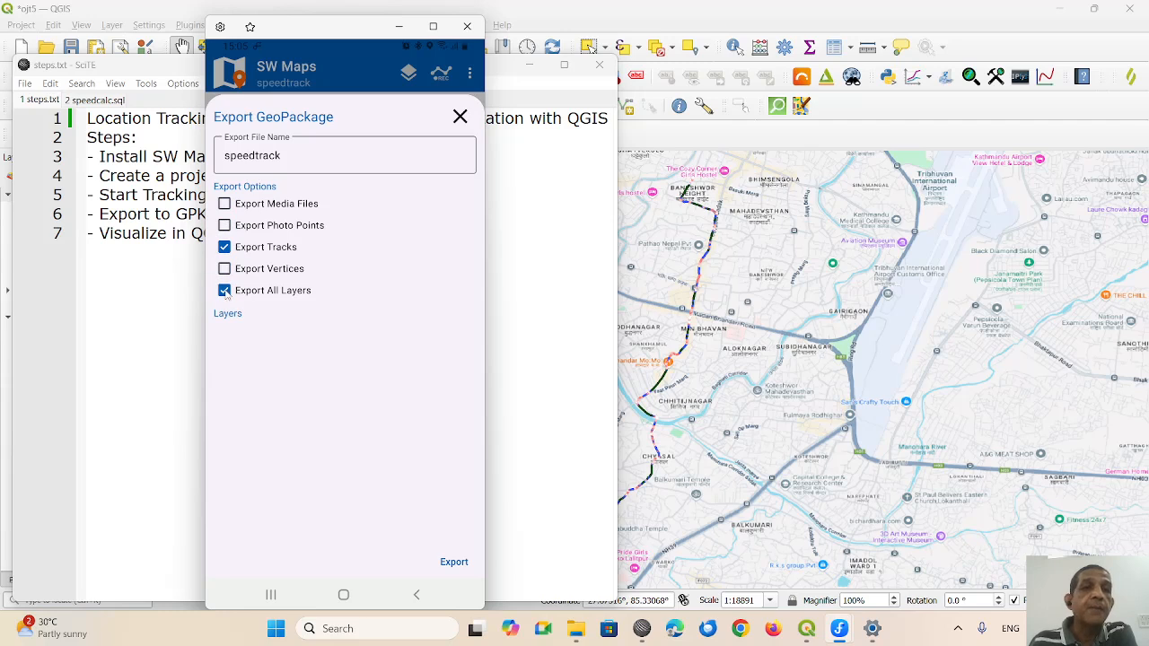
click(224, 291)
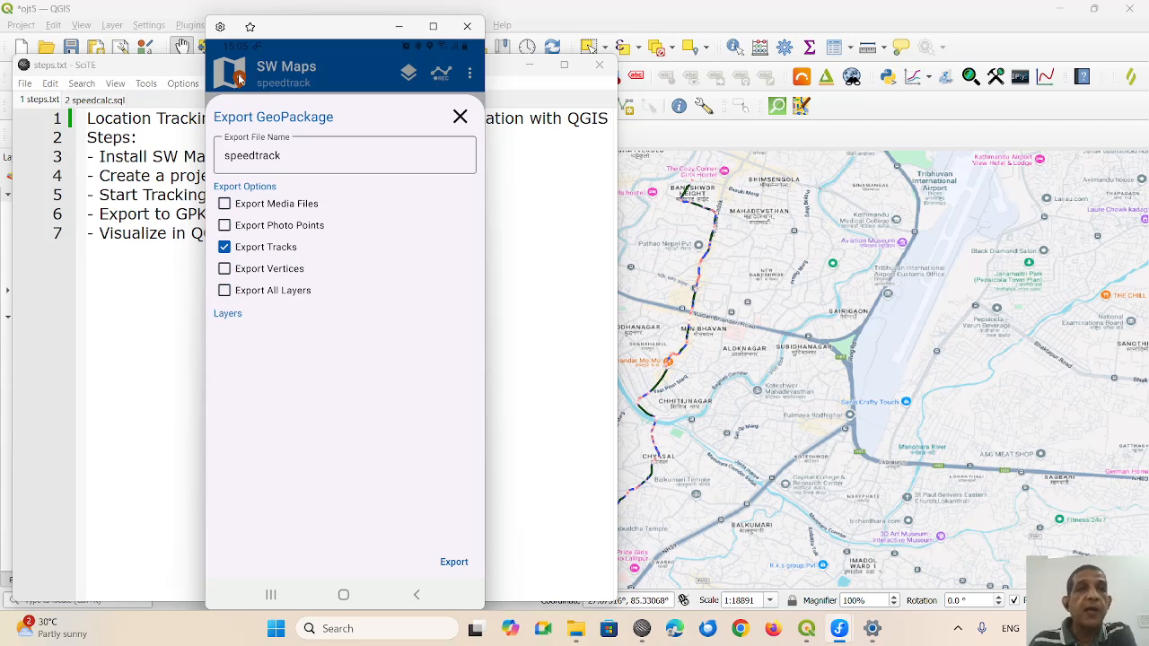
- Browse the exported files in the SW_Maps/Export folder of the phone's internal storage using My Files
click(344, 595)
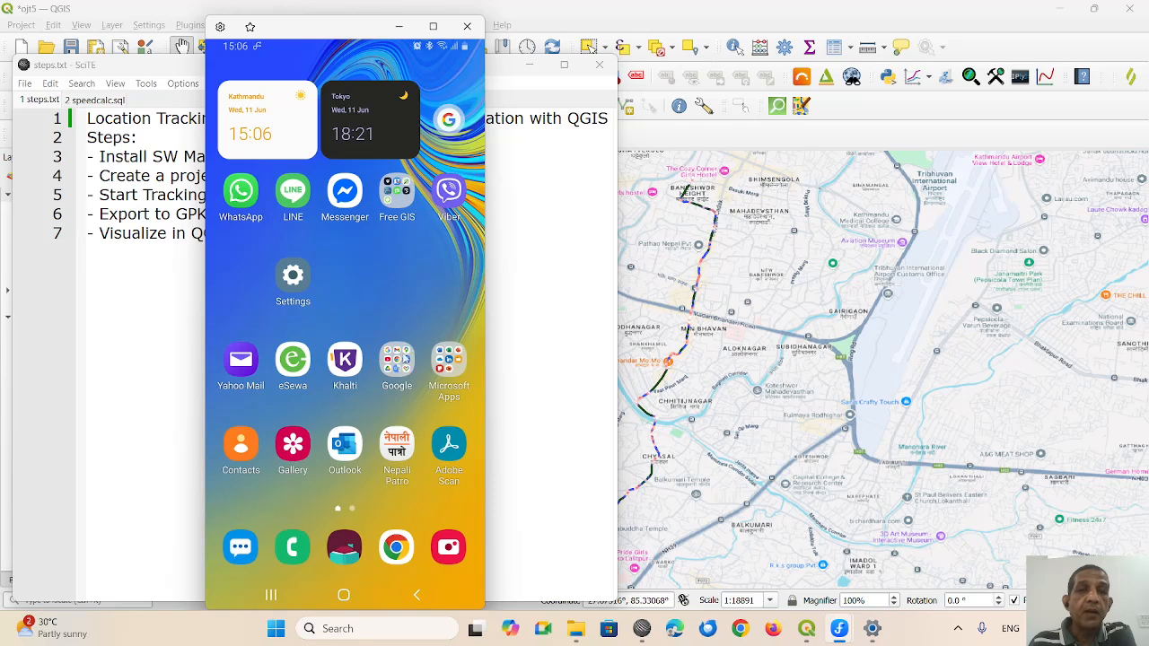
click(438, 360)
click(311, 330)
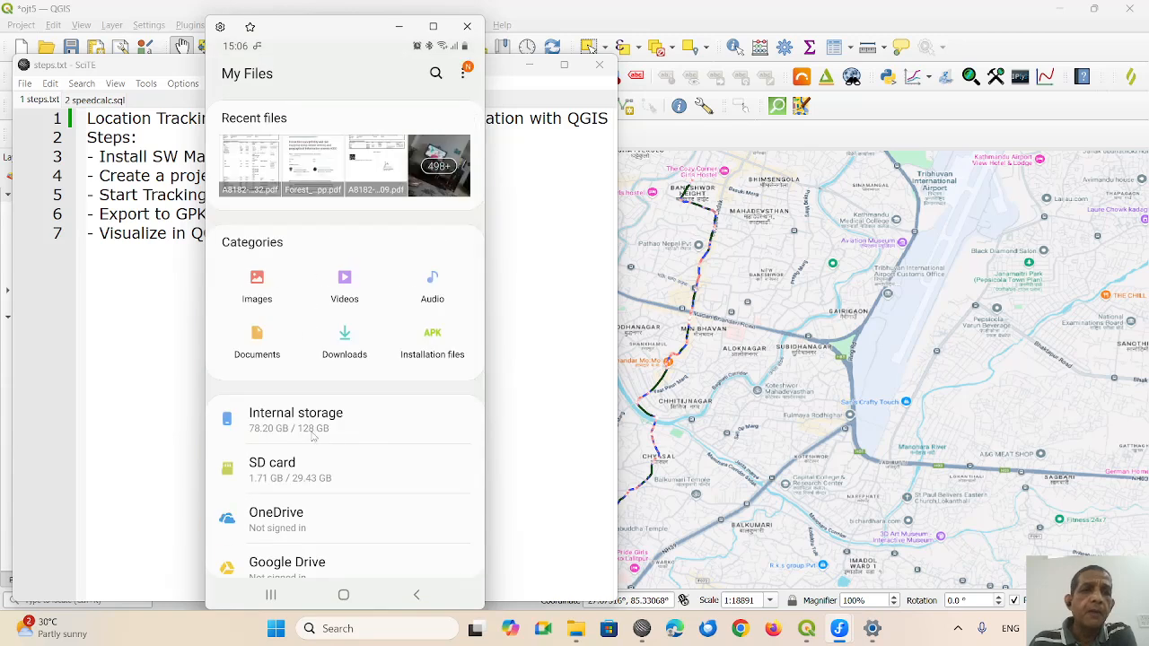
click(313, 436)
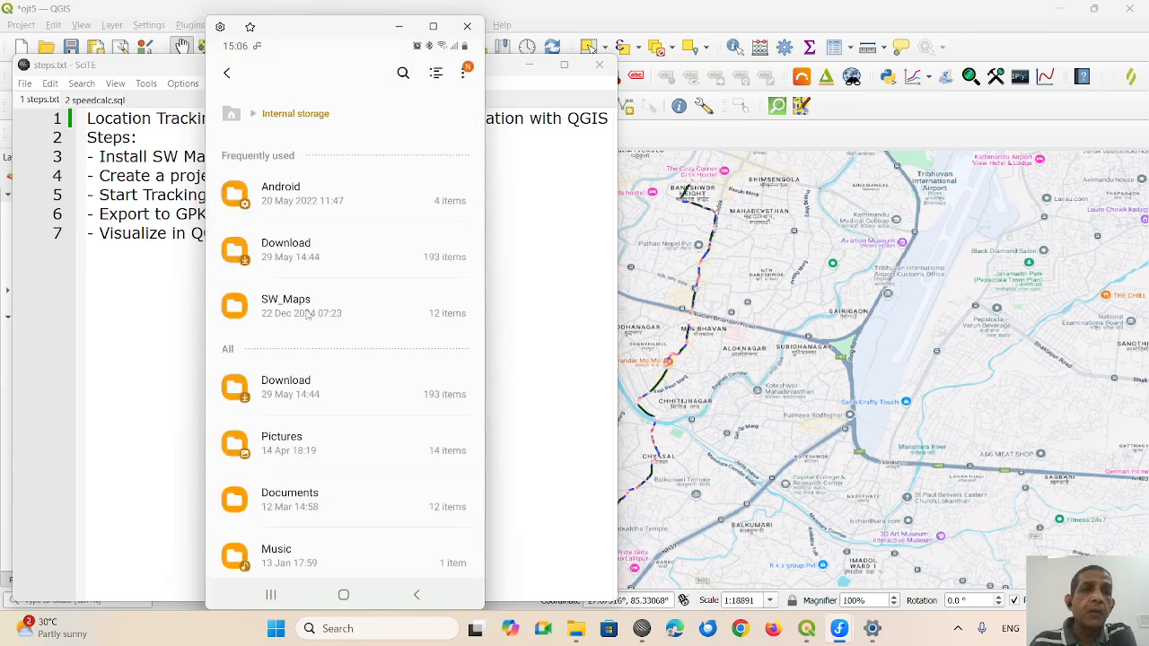
click(285, 303)
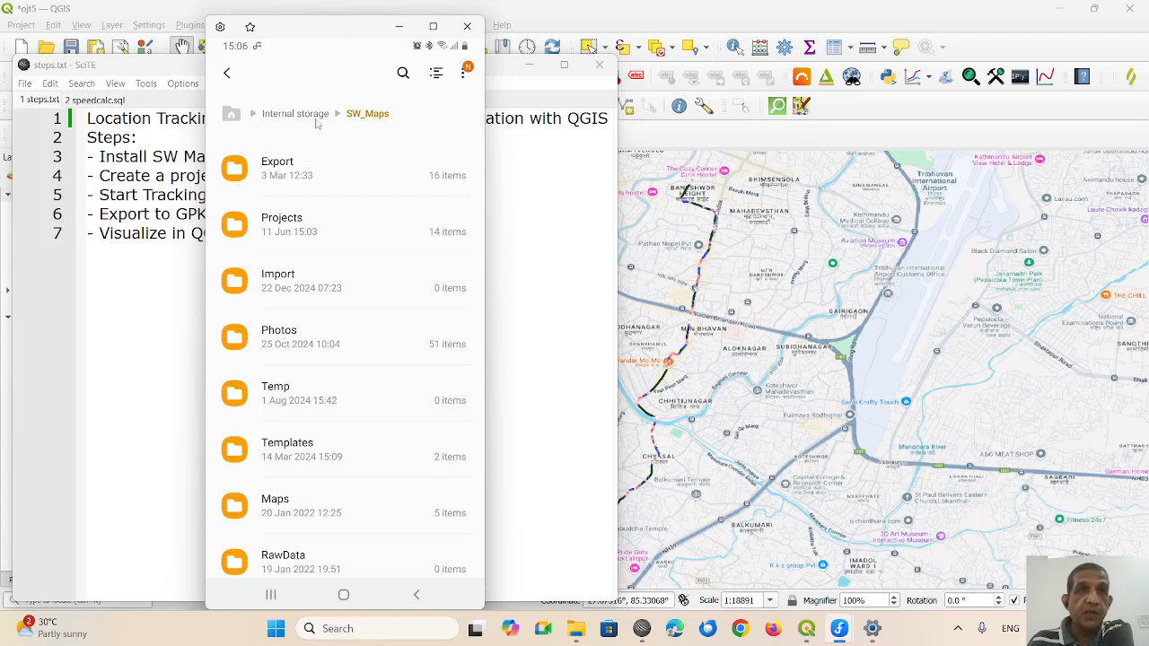
click(285, 176)
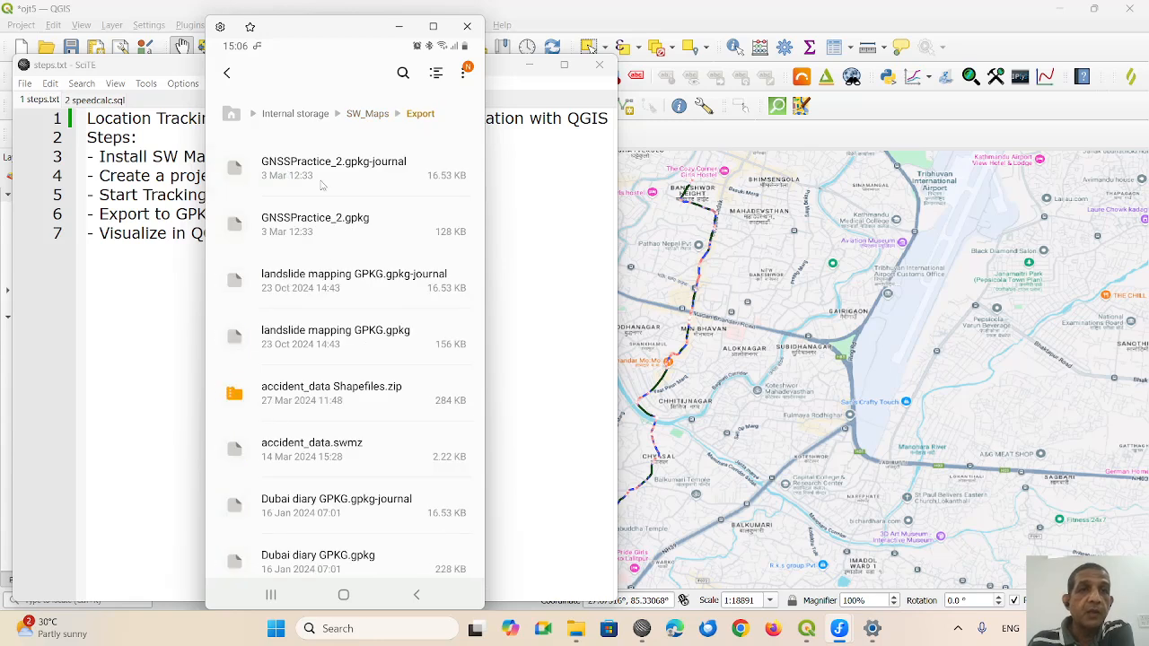
scroll(325, 261, down, 5)
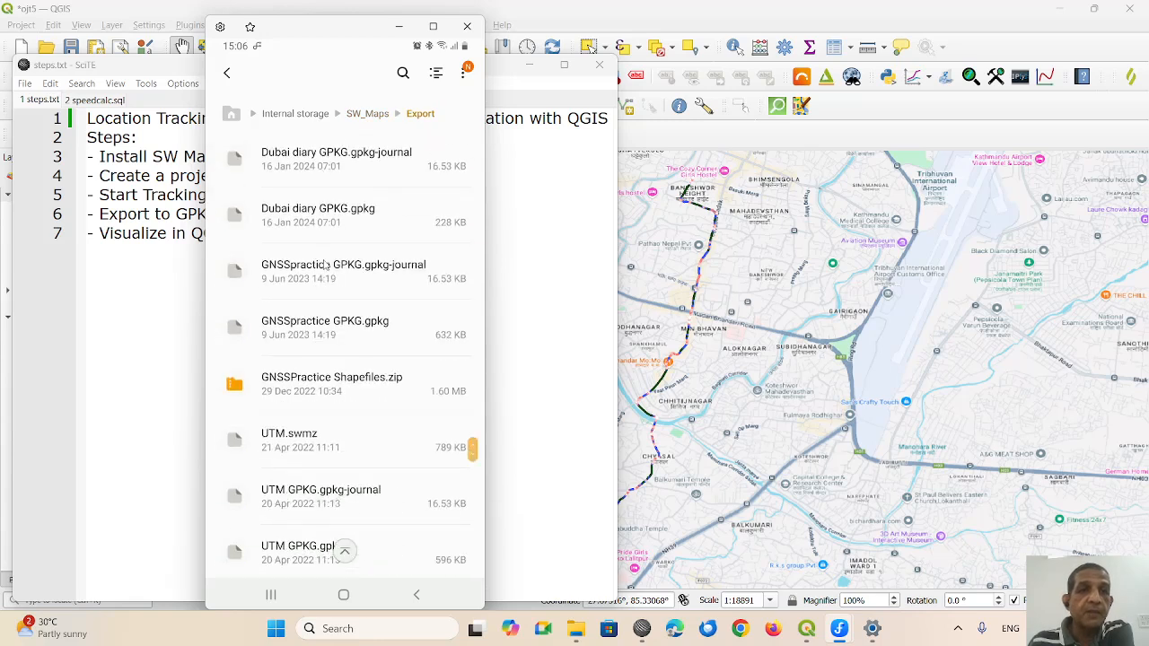
scroll(325, 266, down, 2)
scroll(325, 266, up, 10)
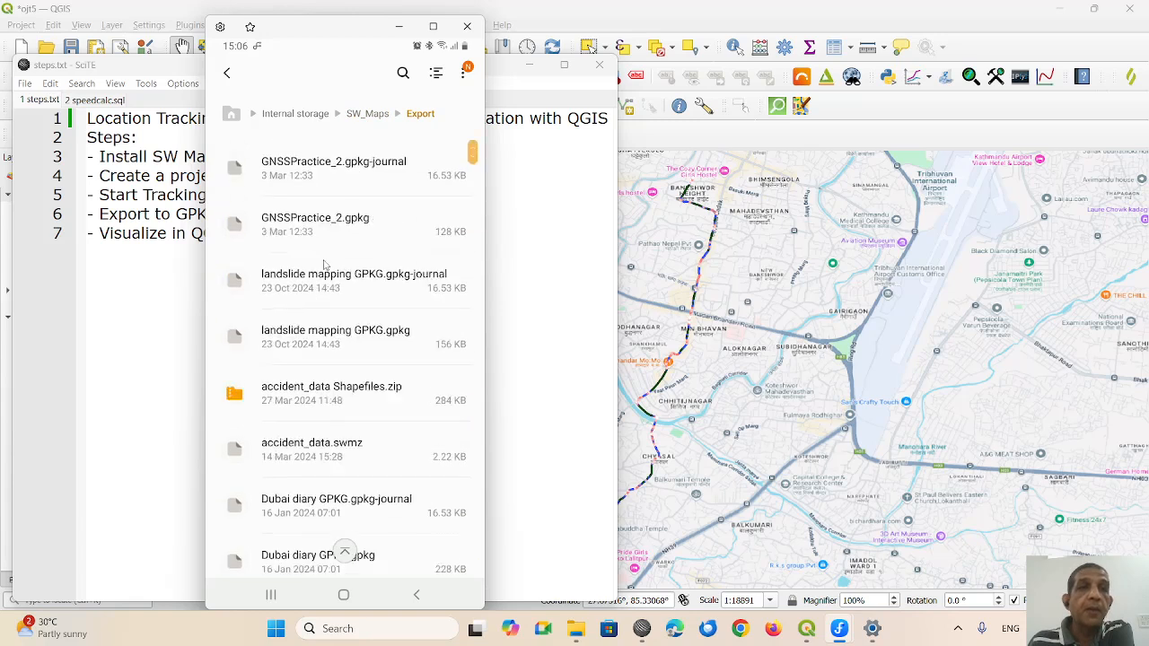
- Look through the whole list of SW Maps exports for the GPKG files
scroll(320, 377, down, 4)
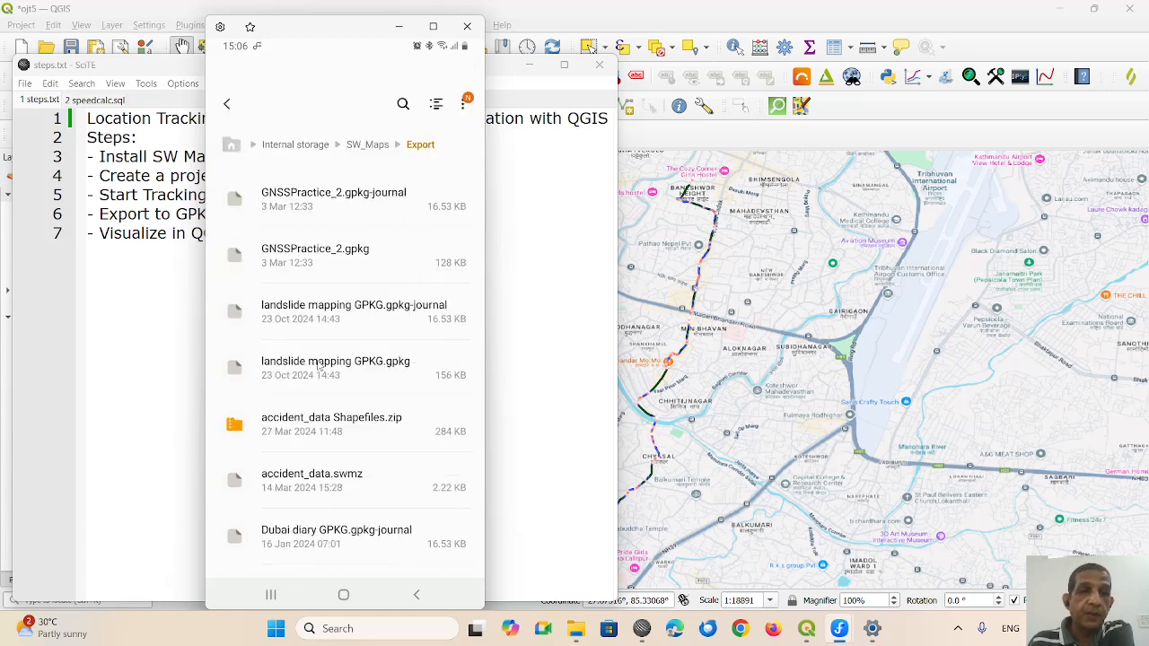
scroll(318, 365, down, 6)
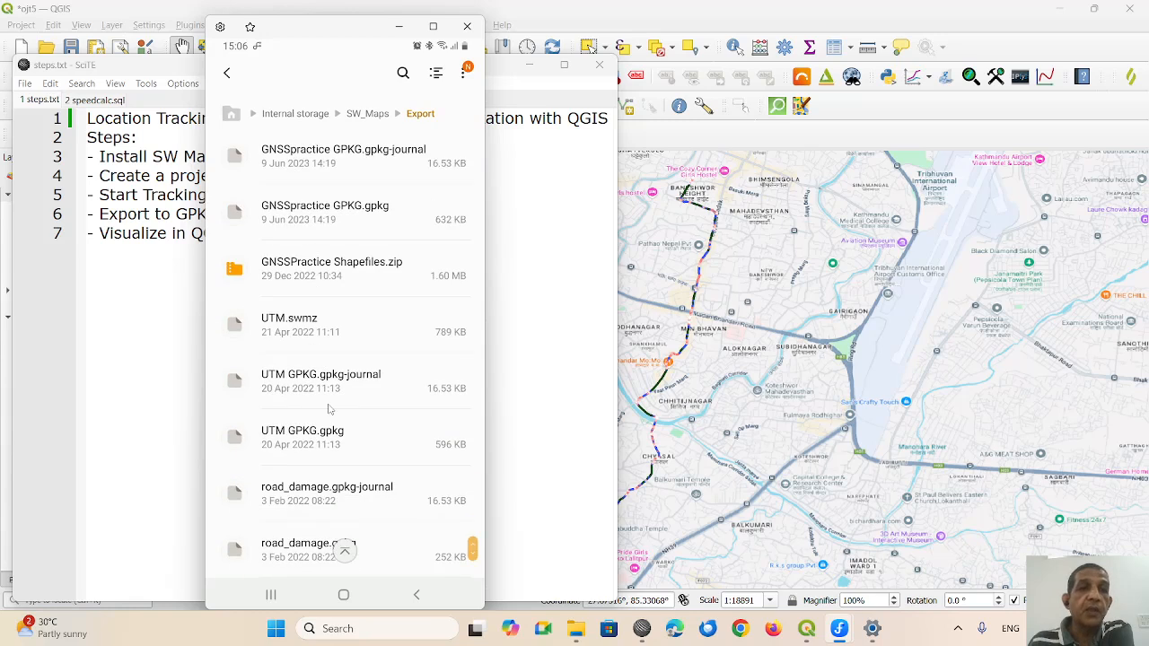
scroll(370, 405, up, 4)
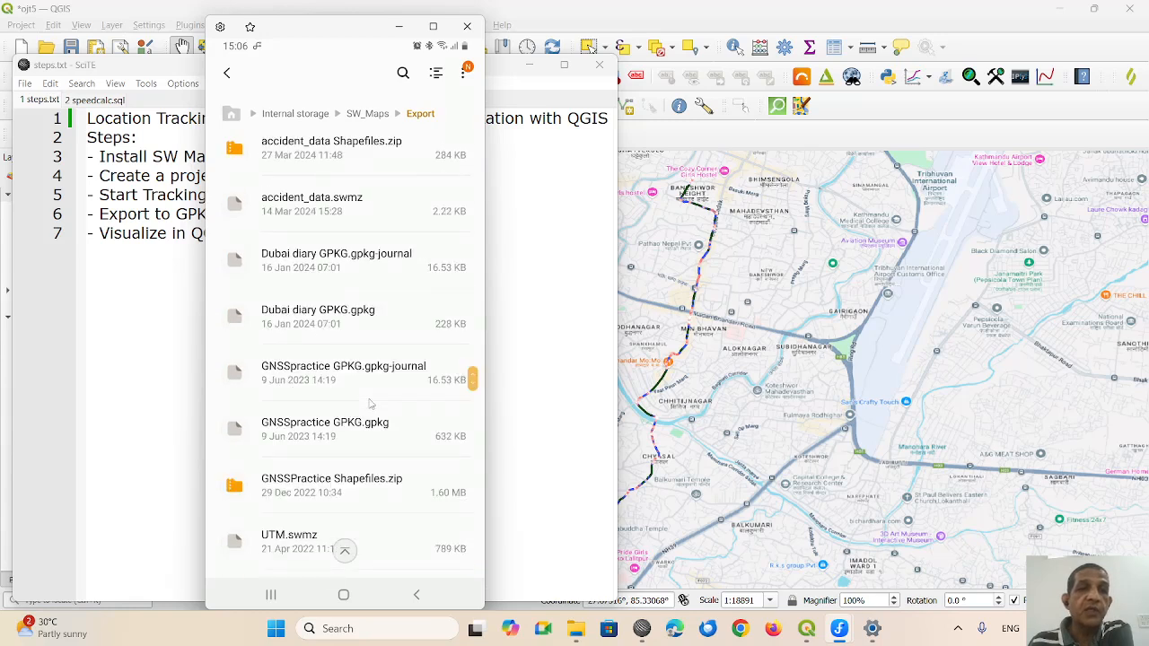
scroll(370, 405, up, 3)
scroll(370, 405, up, 2)
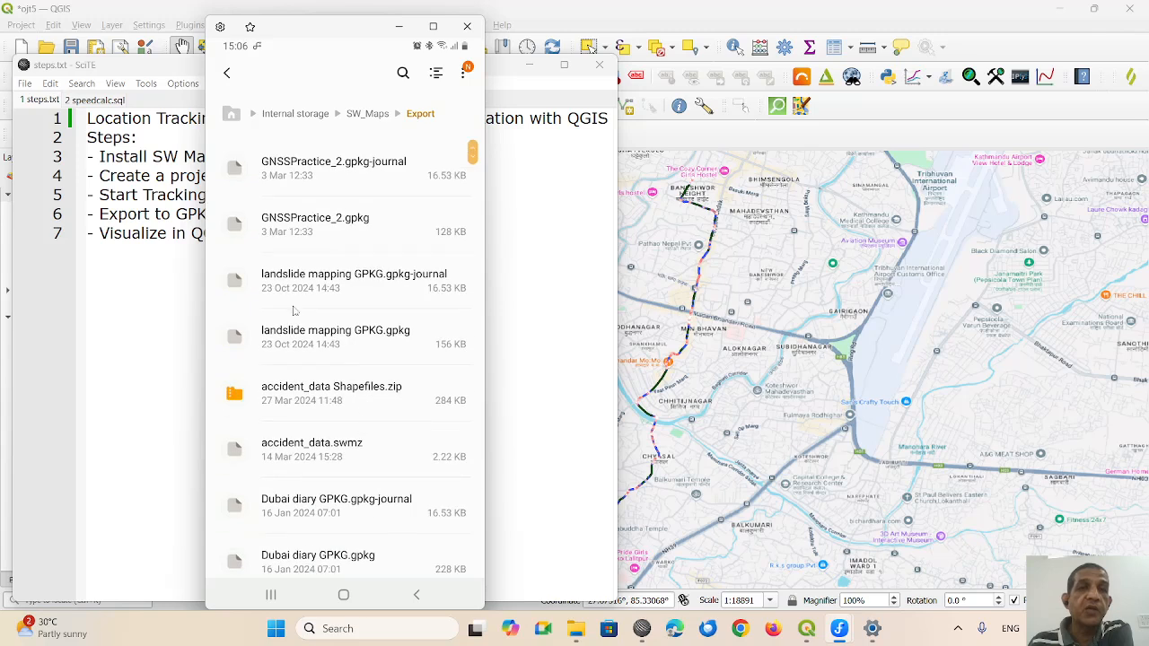
scroll(402, 203, up, 2)
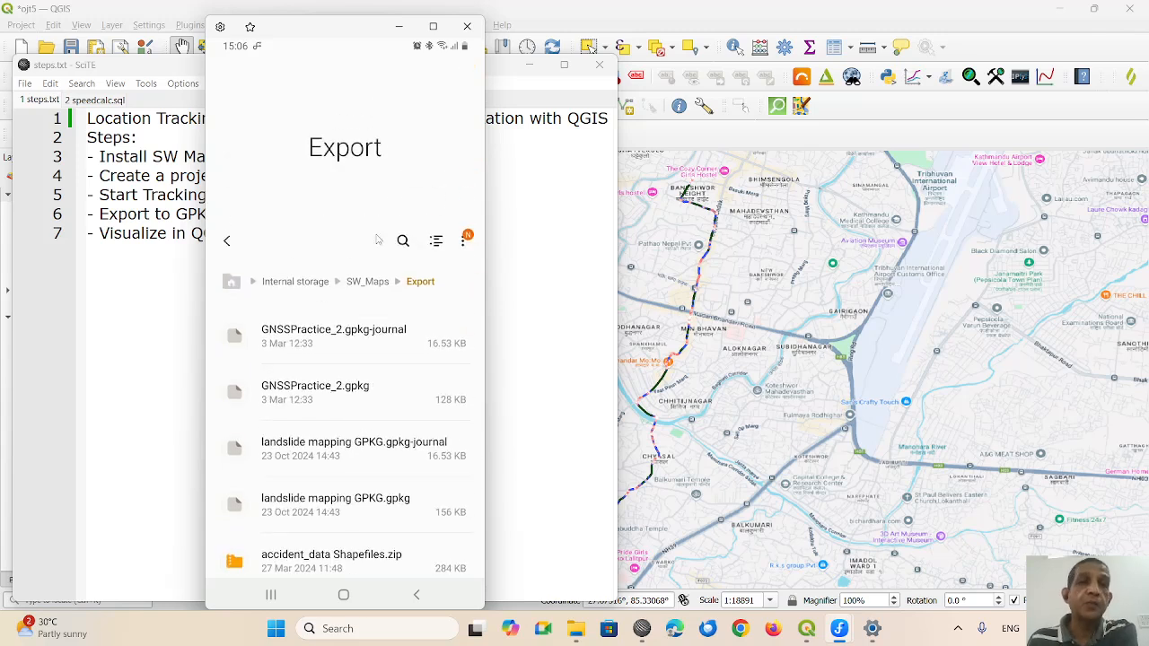
scroll(357, 279, down, 5)
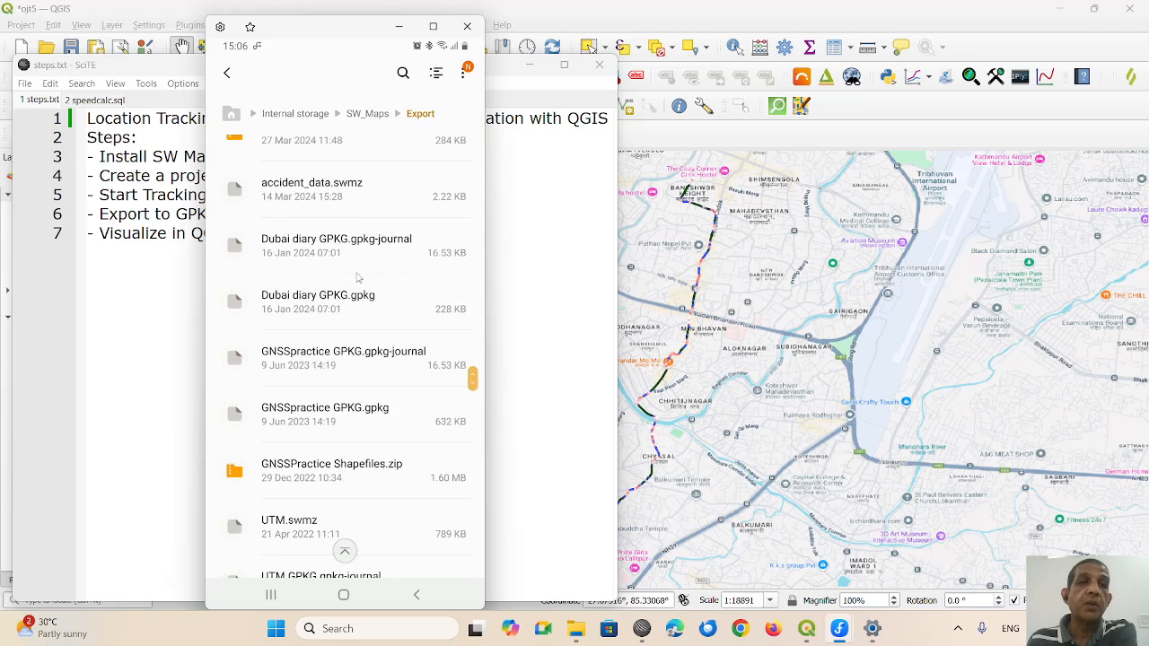
scroll(357, 278, down, 3)
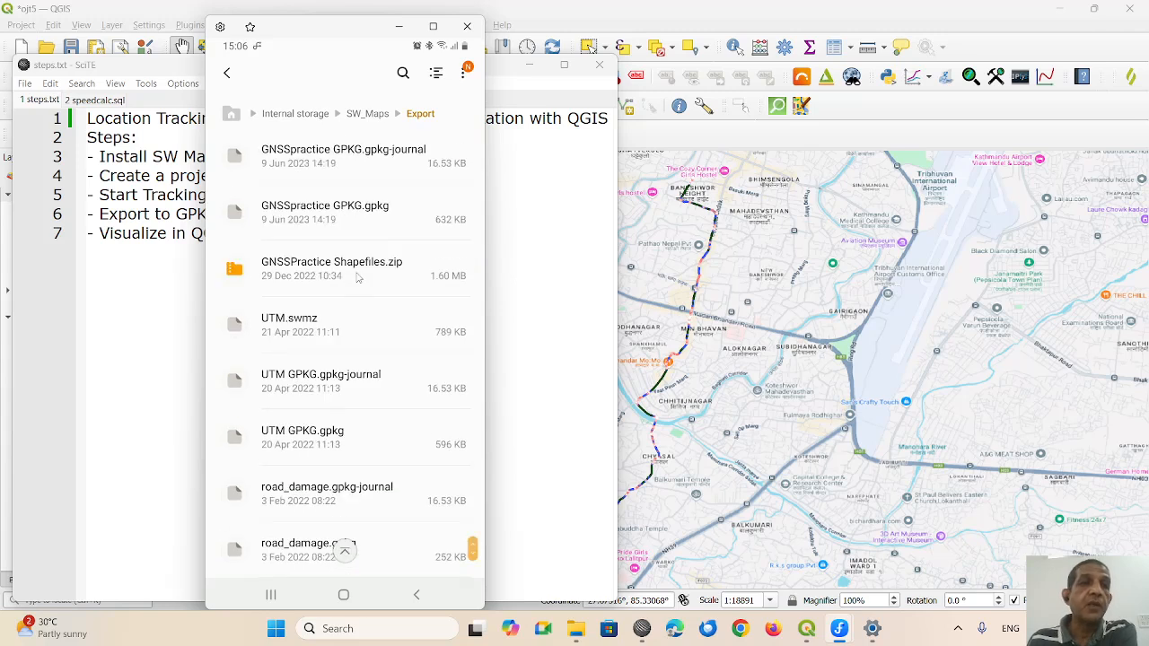
scroll(363, 283, up, 5)
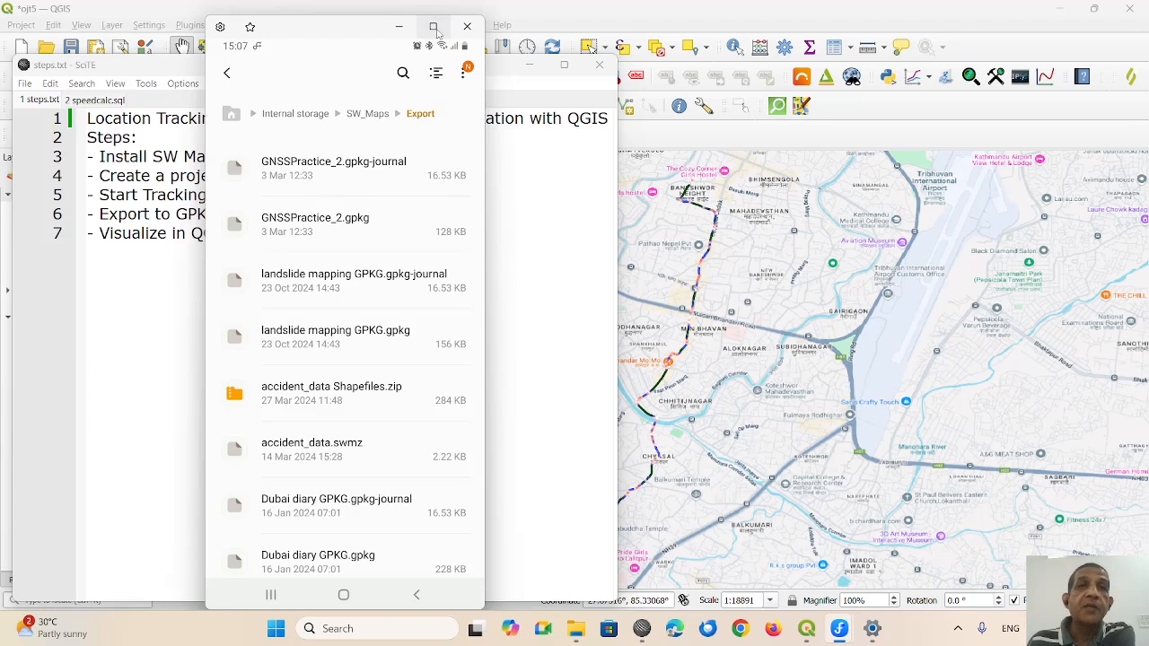
- Close the phone mirror window, switch to QGIS and start a new empty project
mouse_move(437, 33)
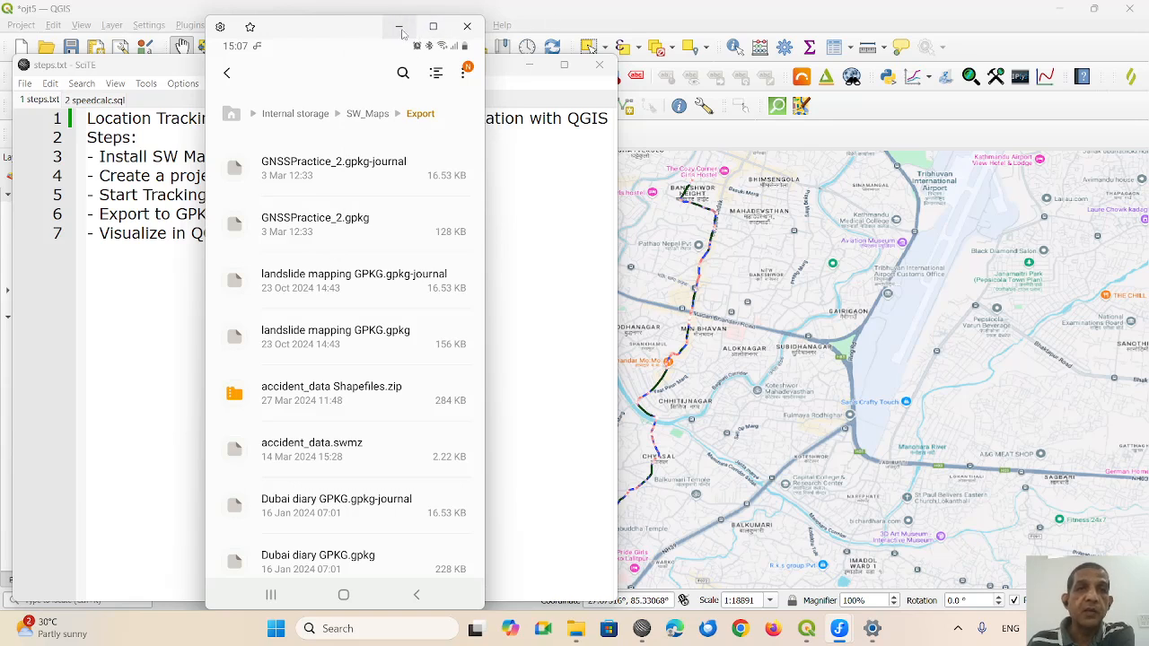
click(467, 30)
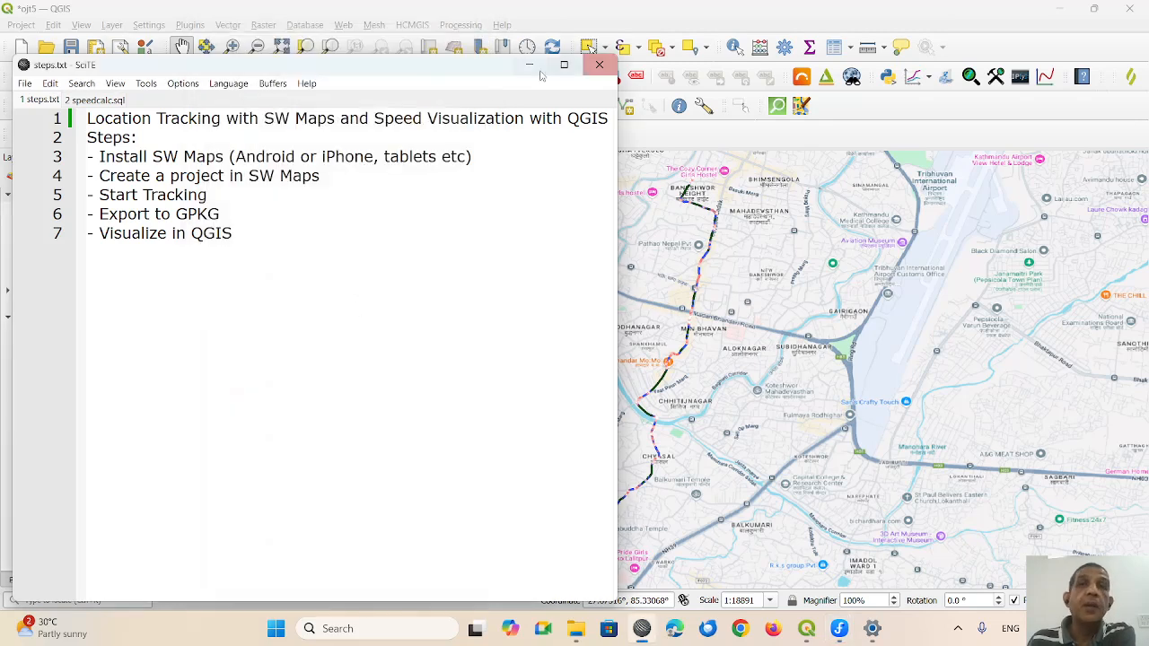
click(438, 9)
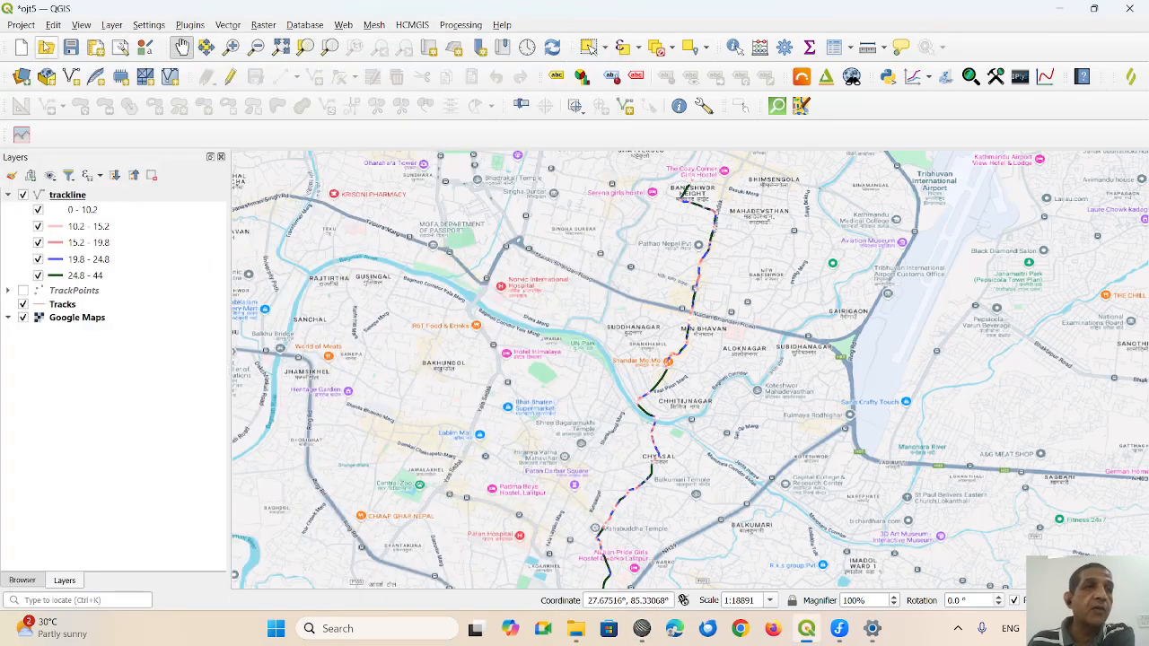
click(21, 47)
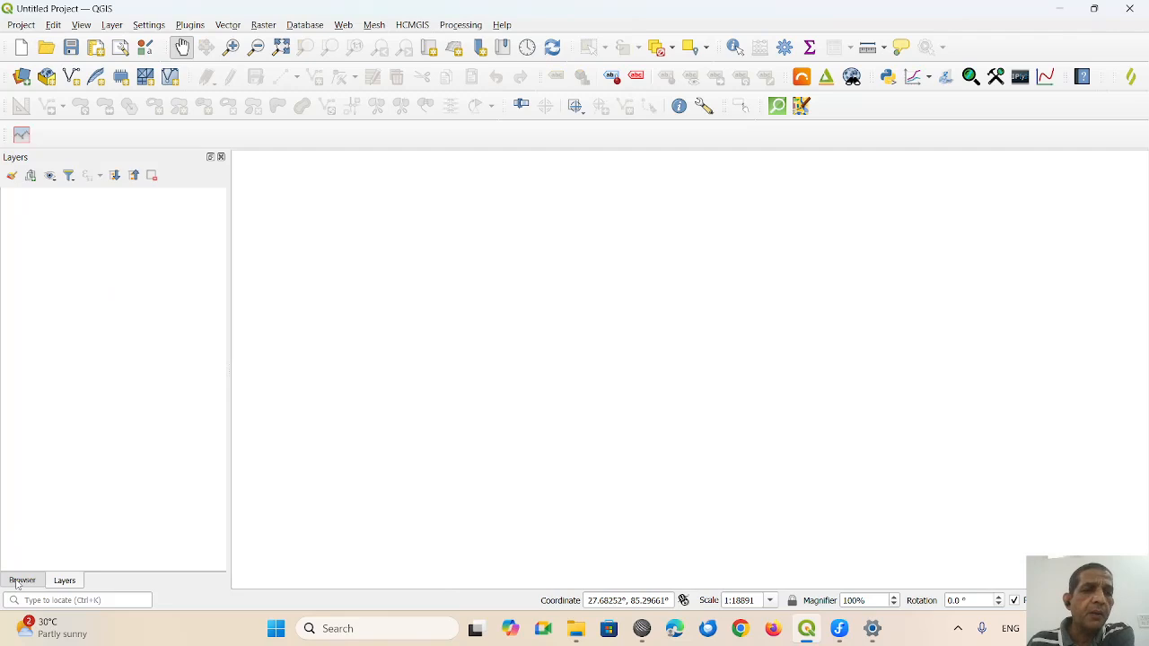
- Add the TrackPoints and Tracks layers of speedtrack.gpkg from the D:\GIS_Tutorials\vdo speed folder to the map
click(20, 581)
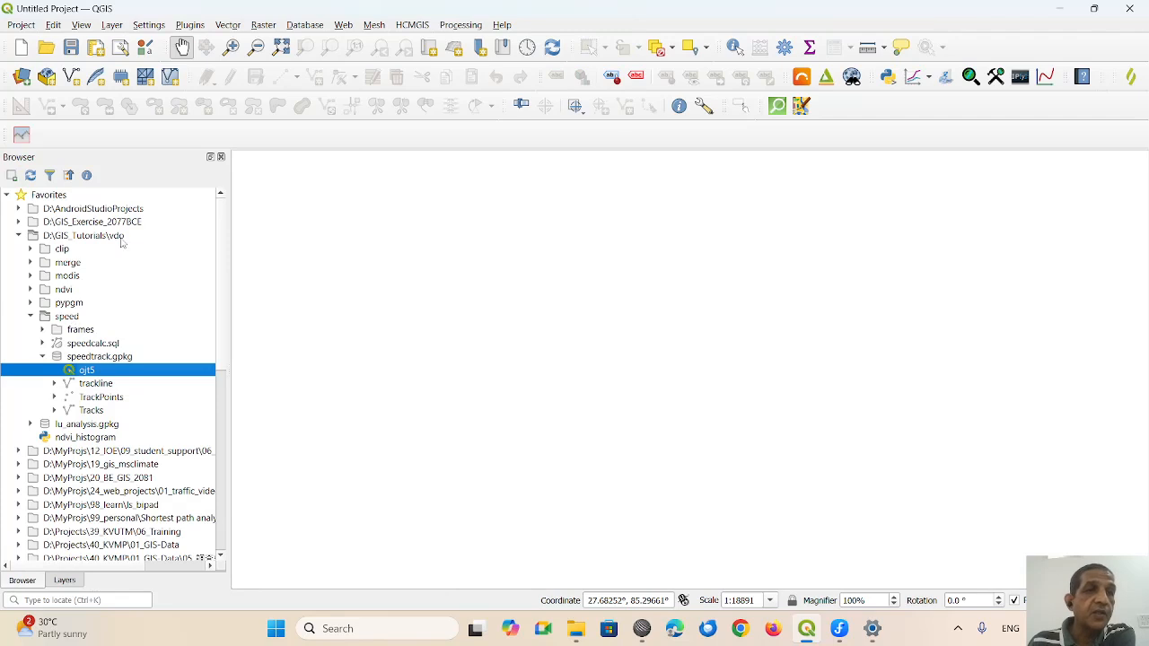
click(70, 317)
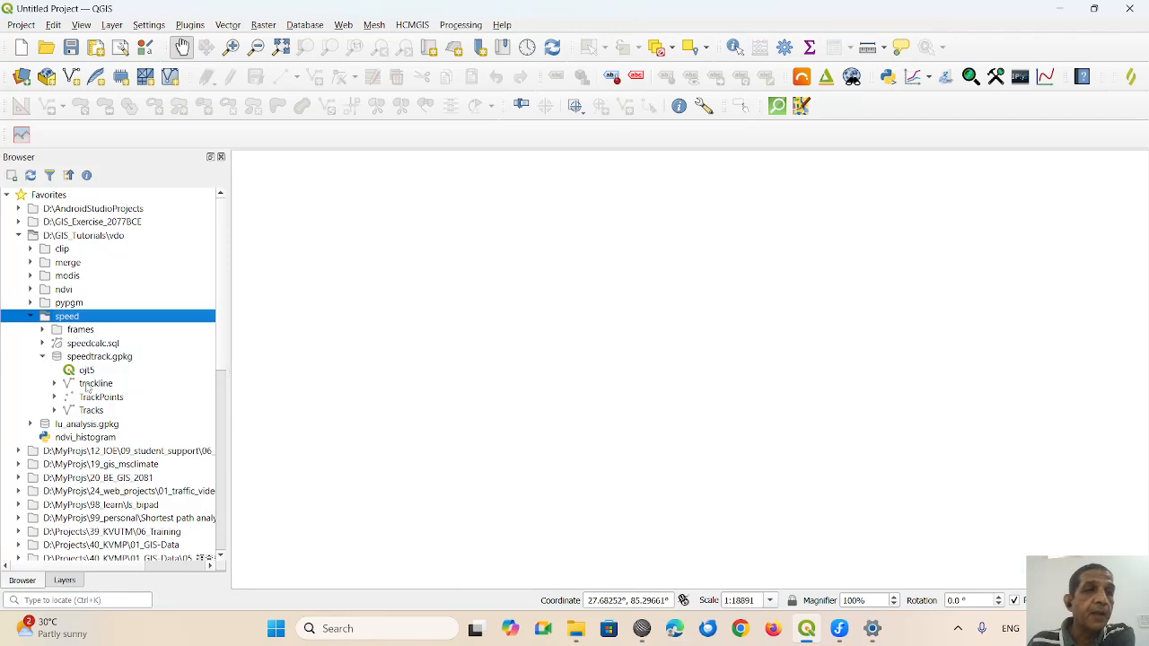
click(96, 383)
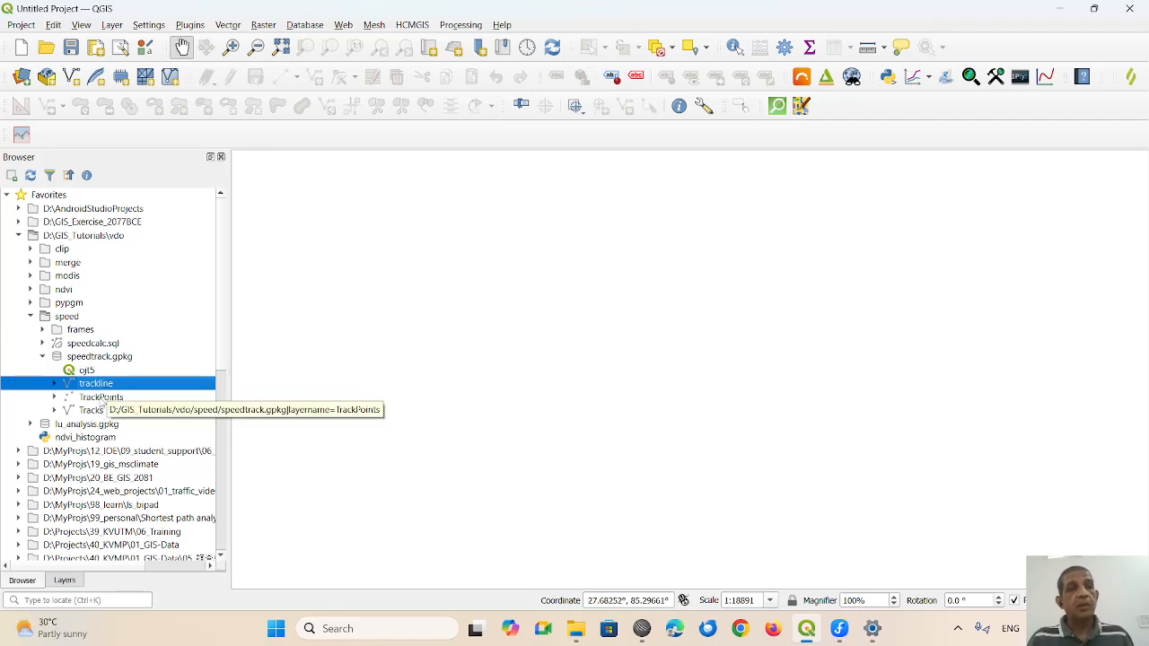
click(101, 399)
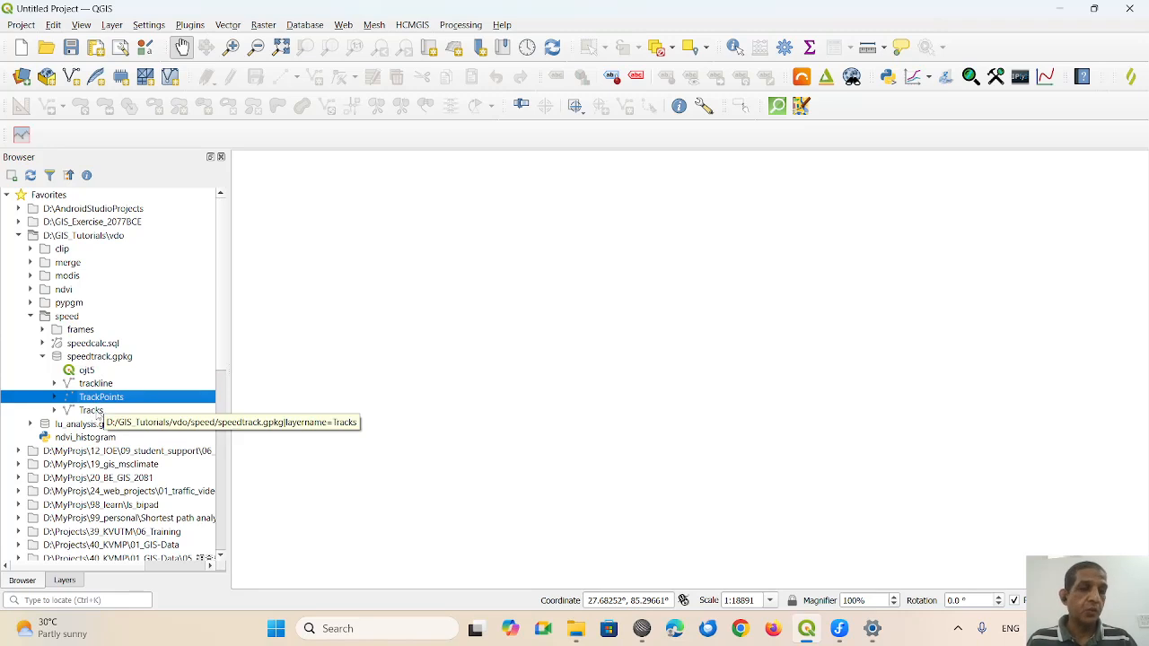
ctrl+click(96, 413)
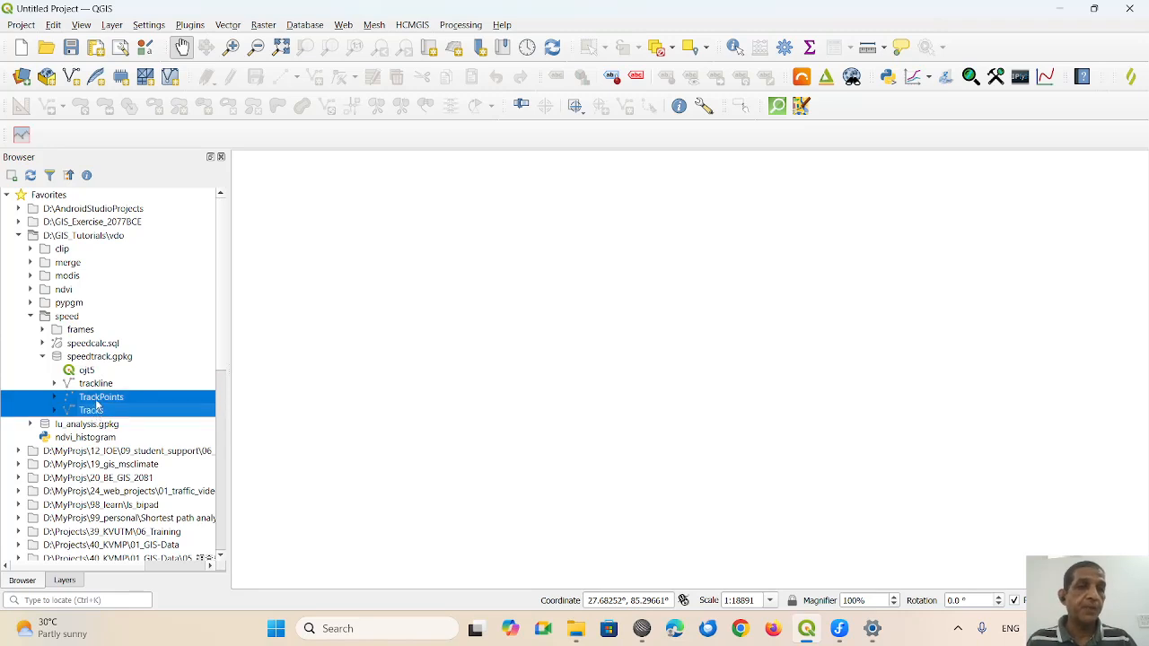
mouse_move(97, 406)
mouse_down()
mouse_move(73, 404)
mouse_move(404, 378)
mouse_up()
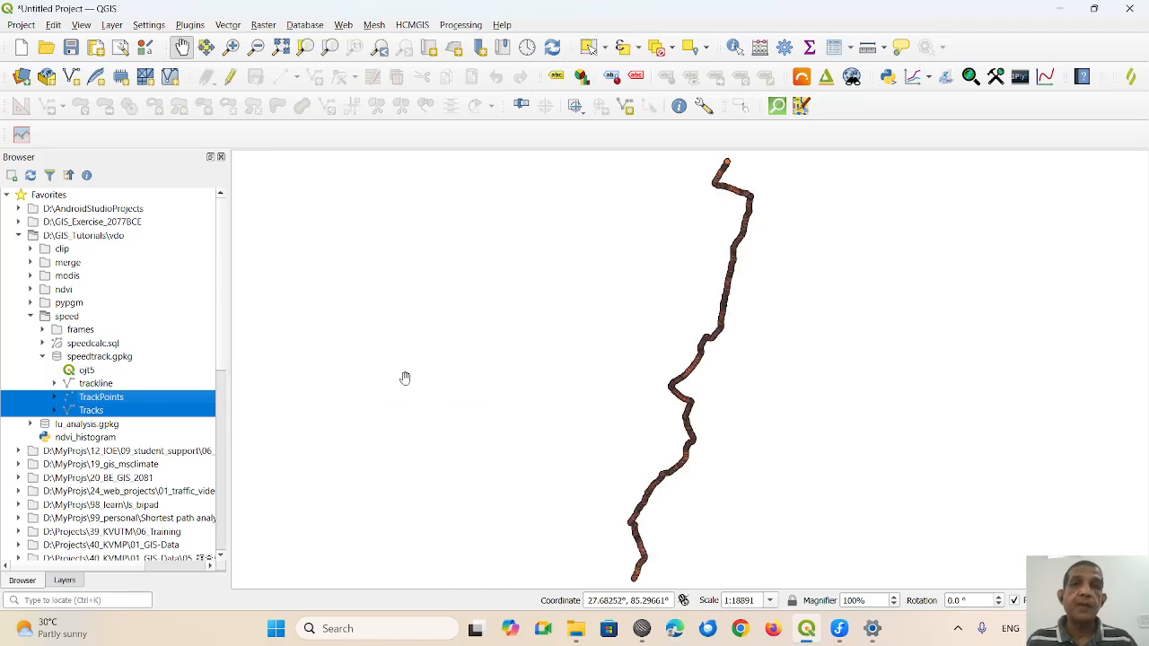
- Place the TrackPoints layer below the Tracks layer in the layer order
click(70, 582)
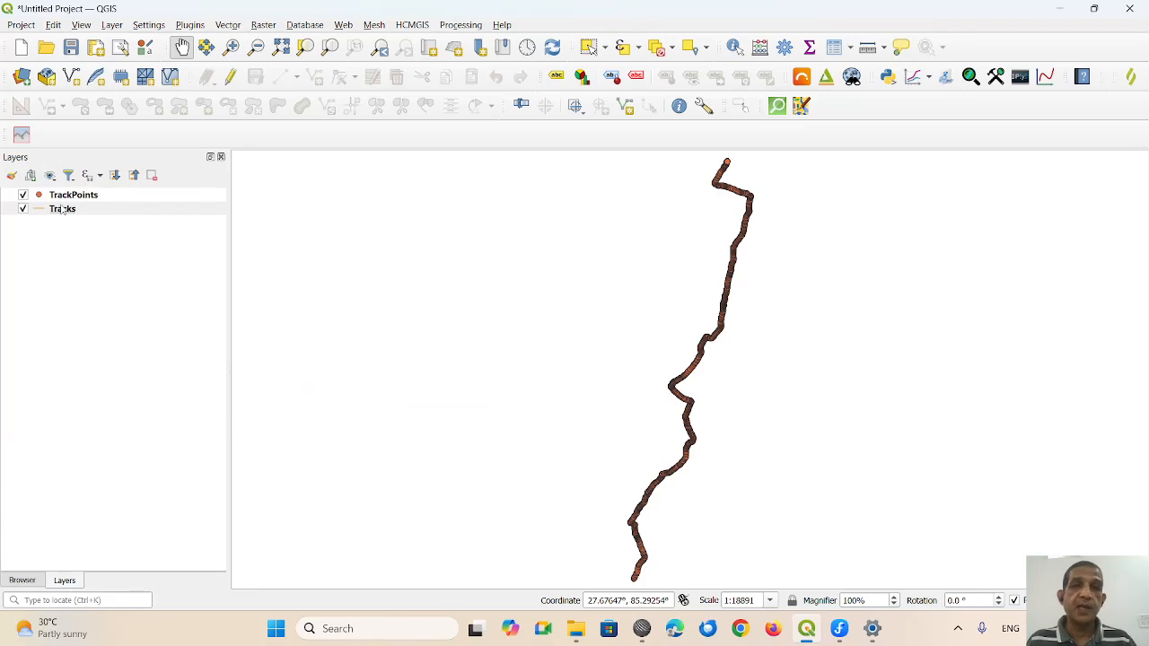
drag(77, 197, 80, 237)
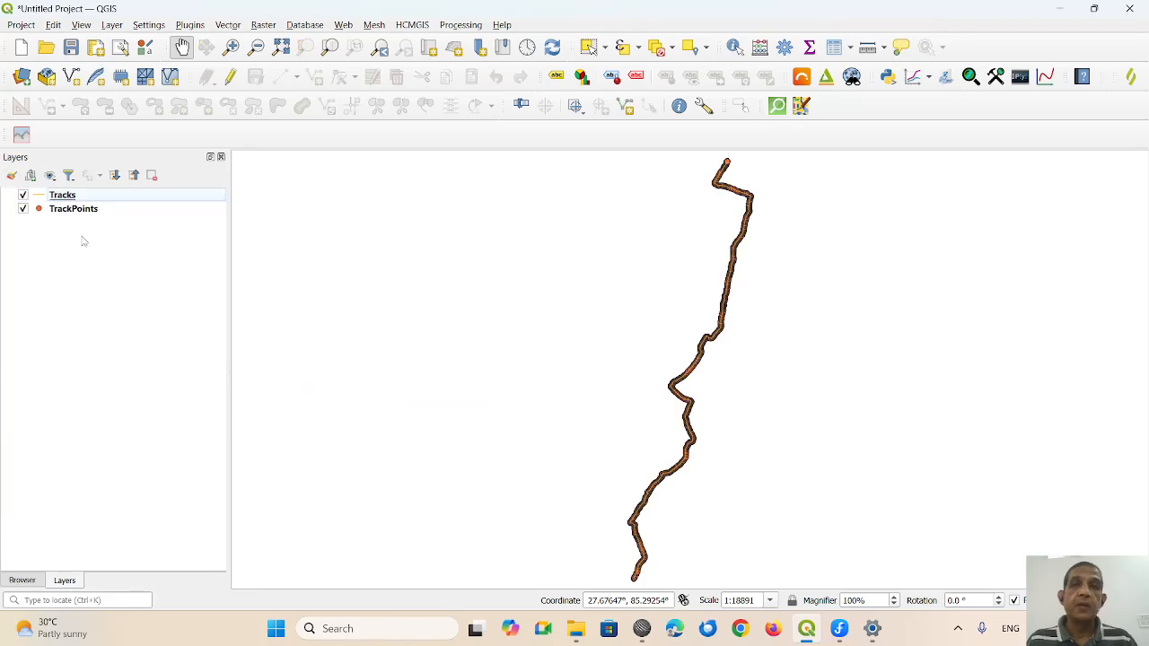
drag(707, 320, 688, 393)
scroll(684, 287, up, 2)
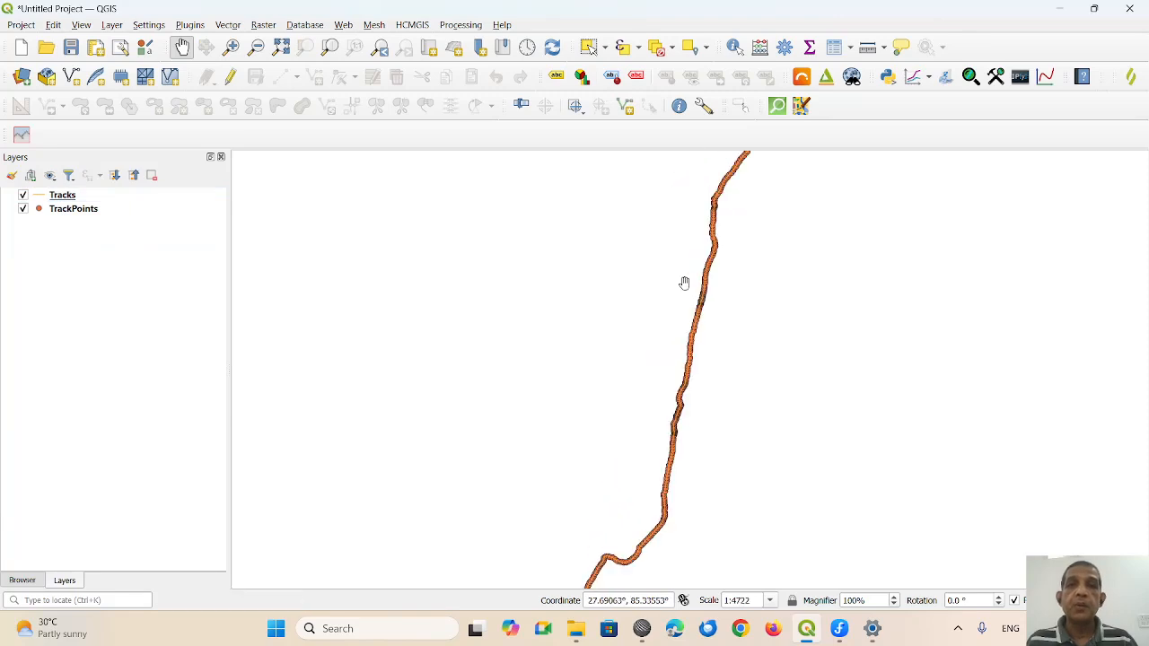
click(75, 211)
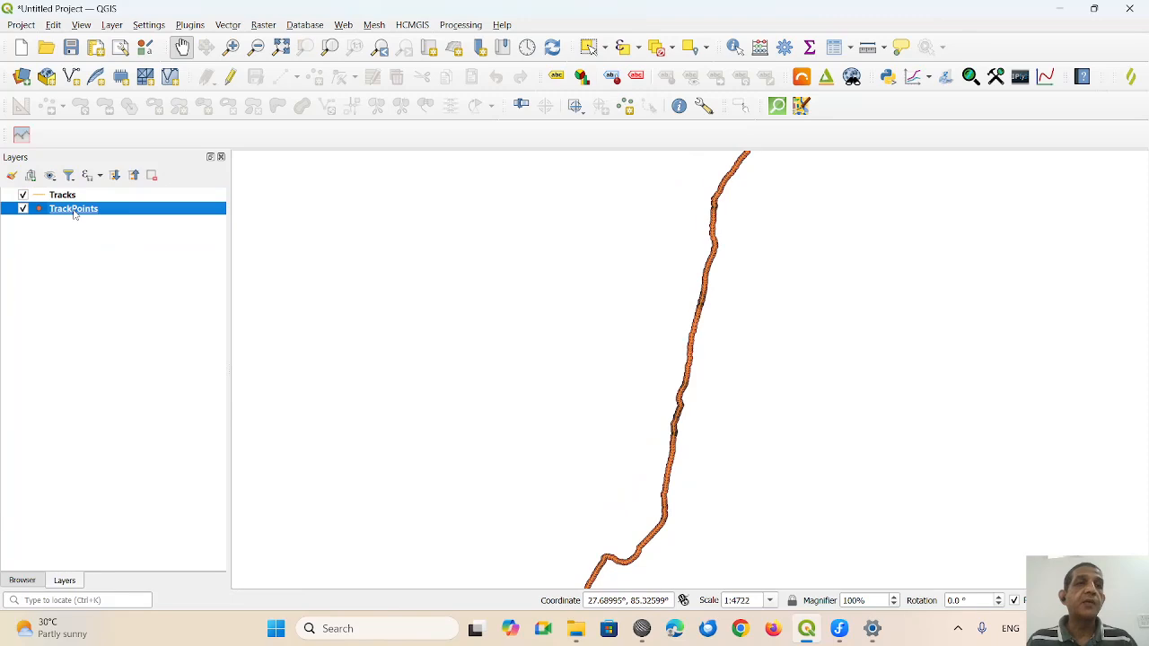
scroll(649, 333, down, 1)
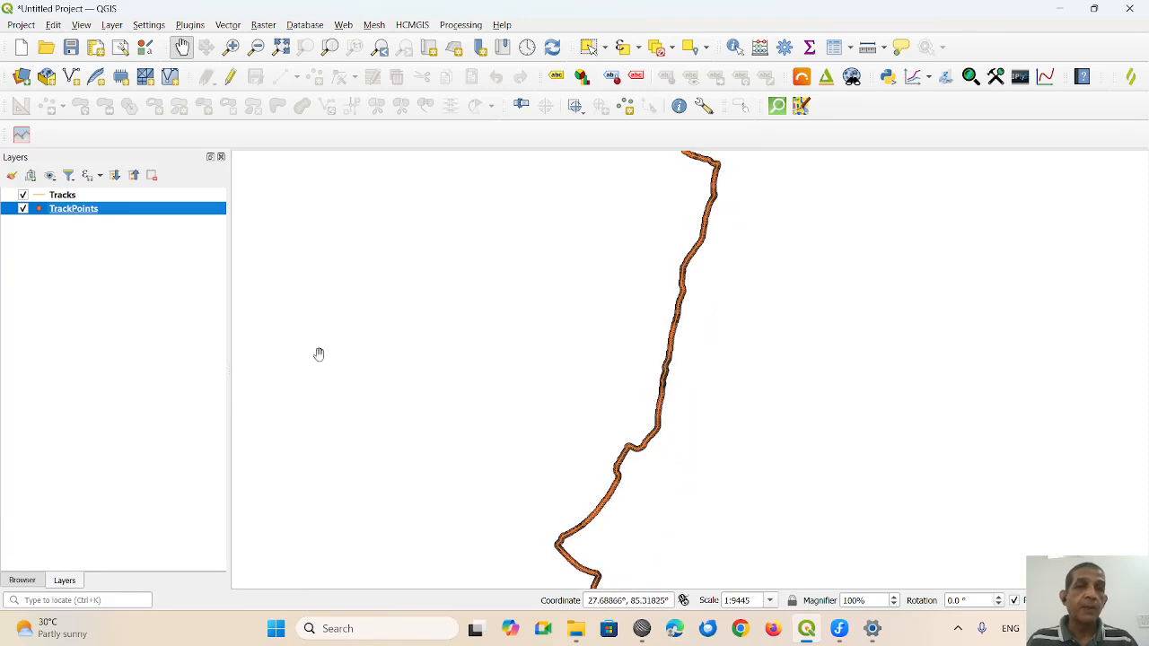
drag(673, 453, 677, 423)
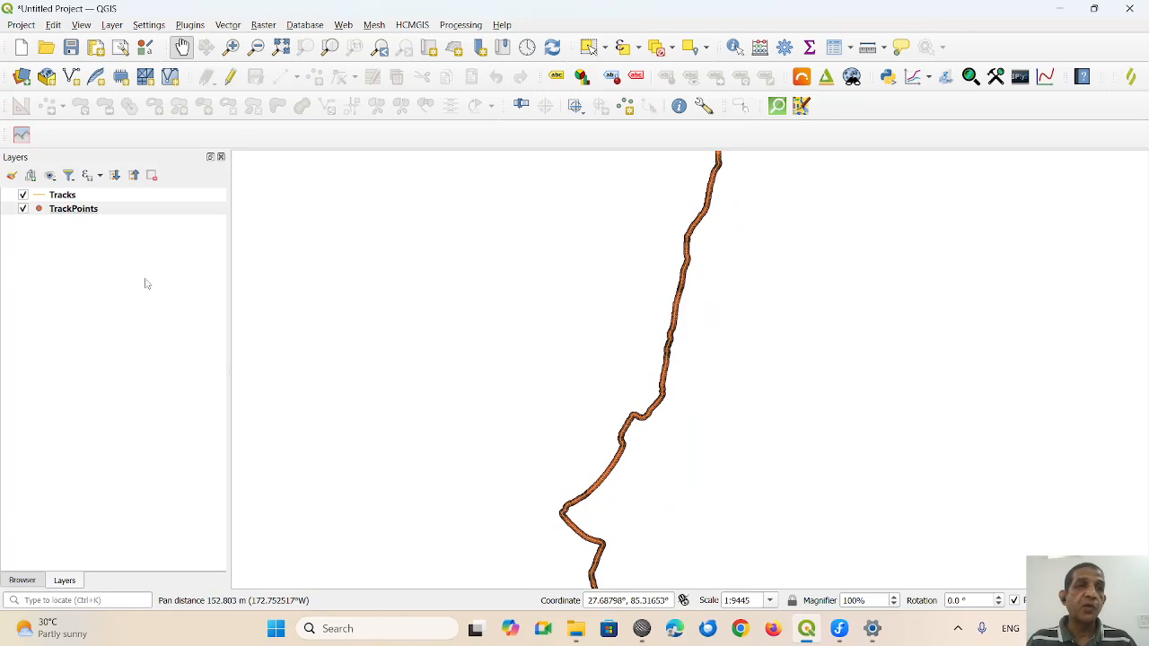
- Add the OpenStreetMap XYZ tiles as a basemap and move the layer beneath TrackPoints
click(23, 581)
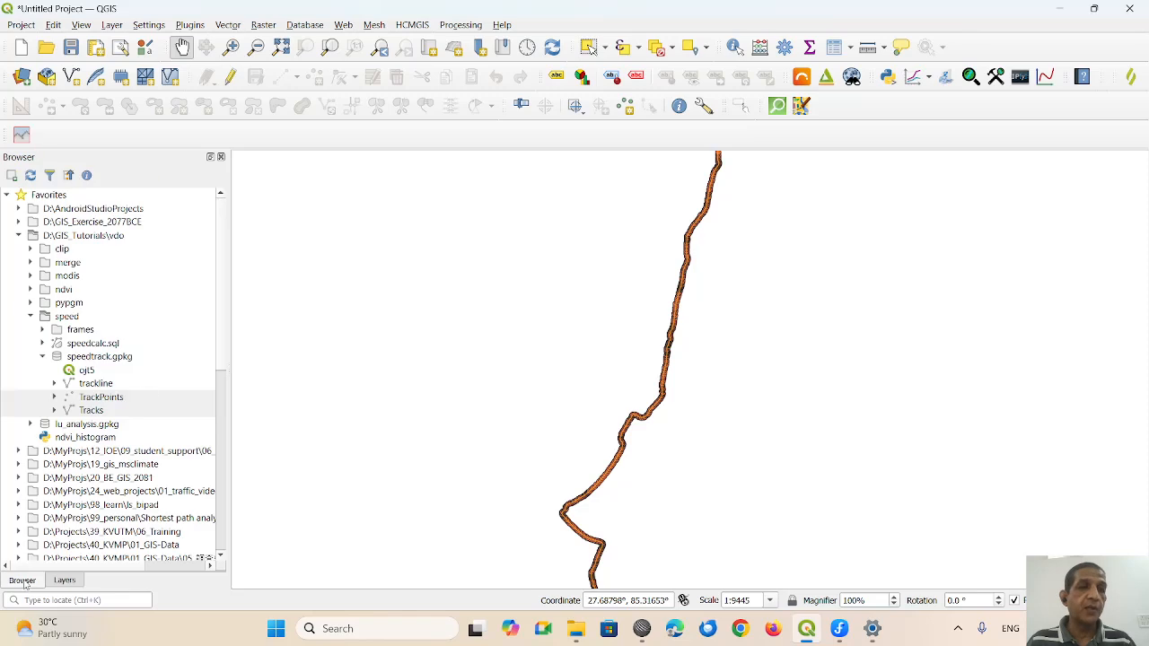
click(18, 237)
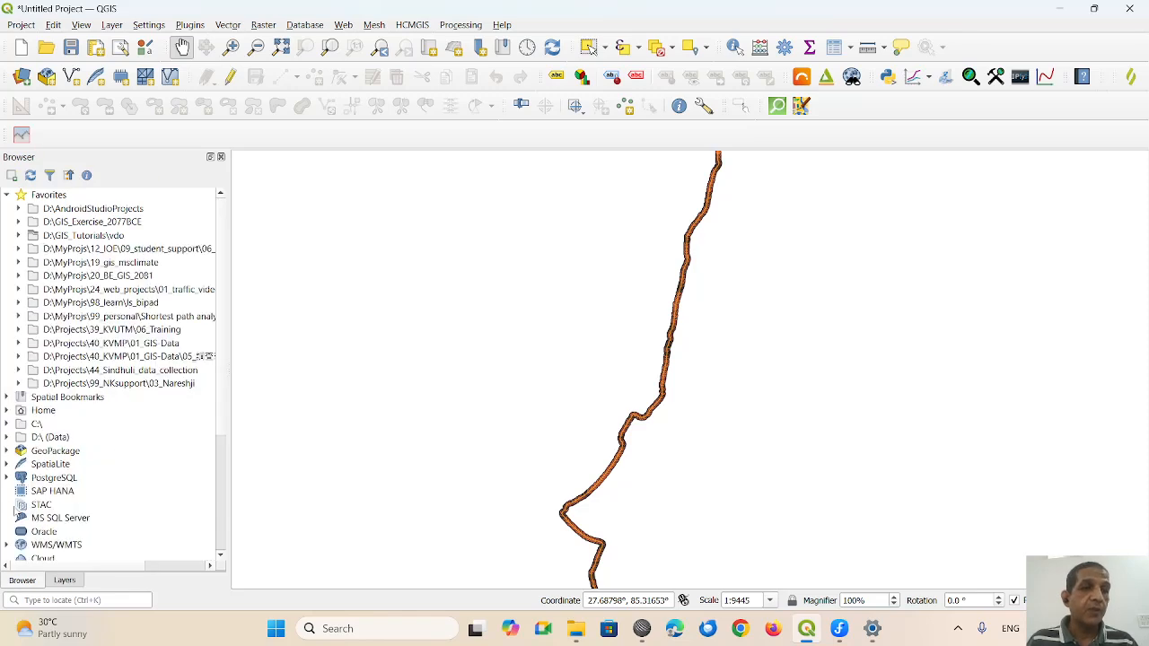
scroll(91, 522, down, 3)
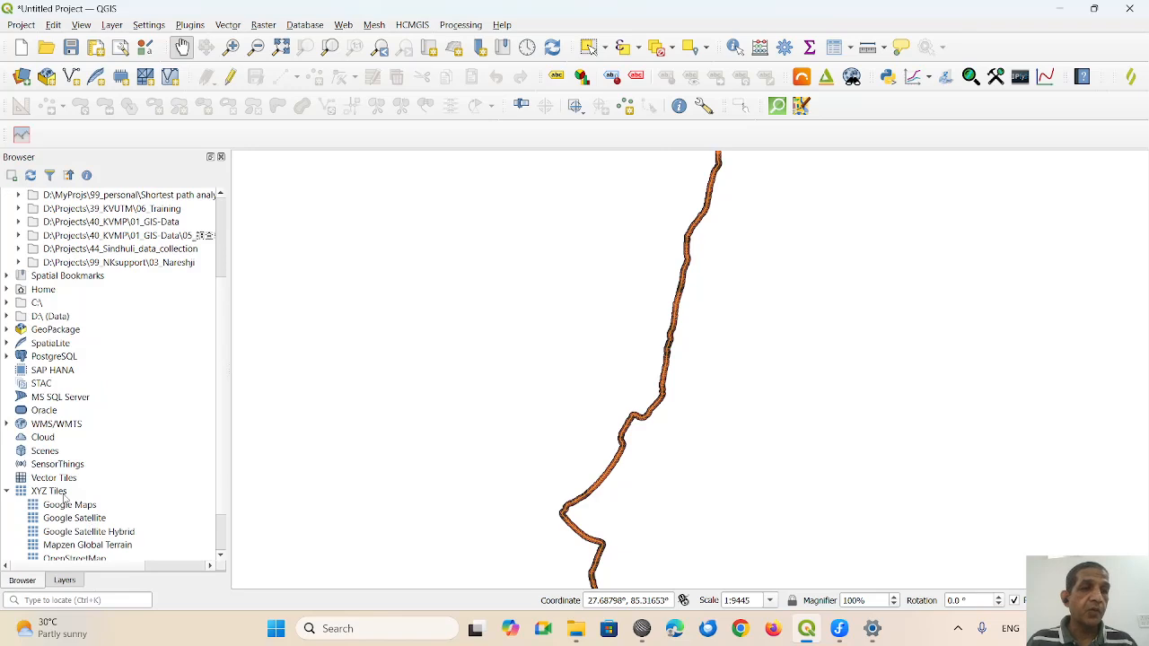
scroll(65, 500, down, 1)
click(81, 519)
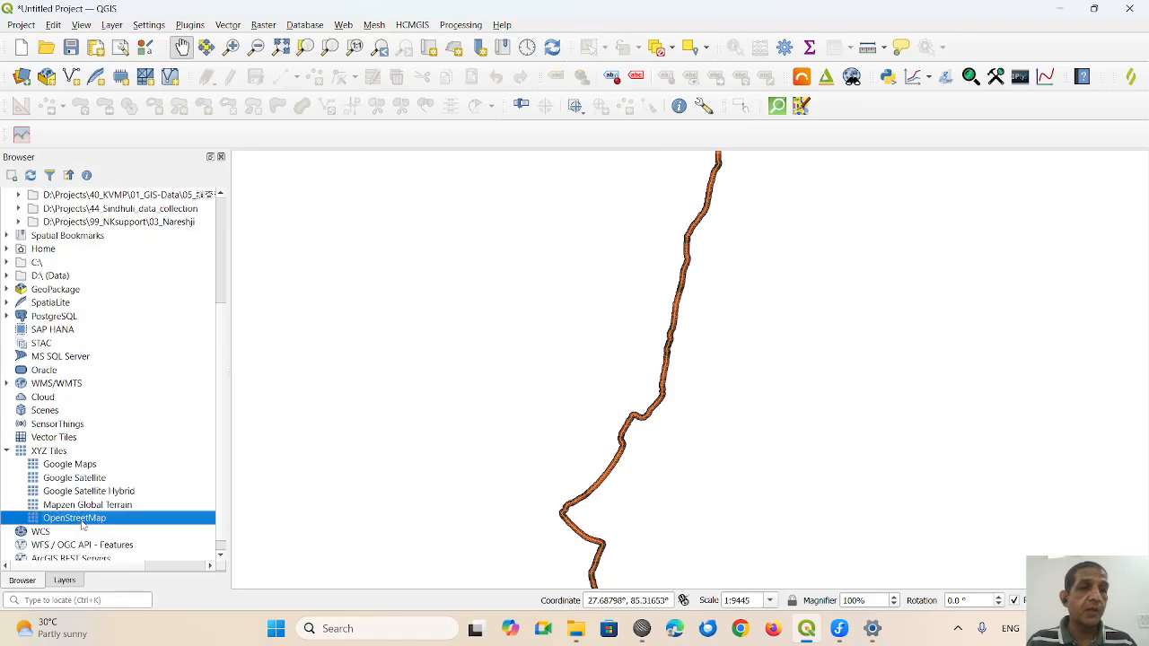
double_click(81, 518)
click(65, 580)
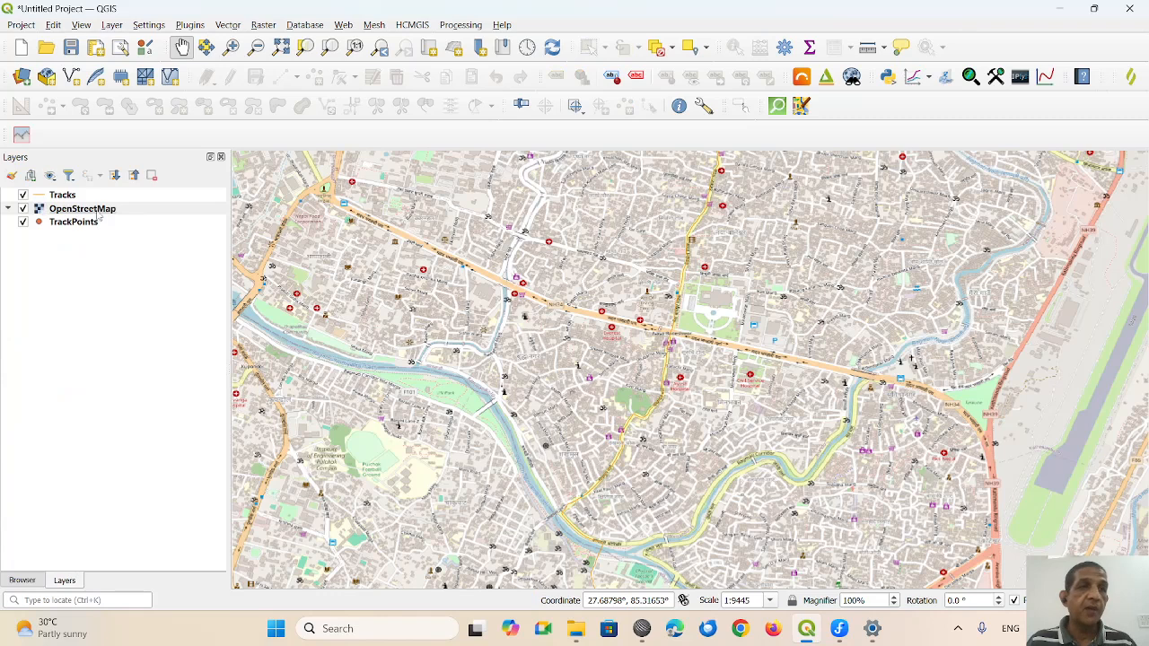
drag(99, 216, 100, 255)
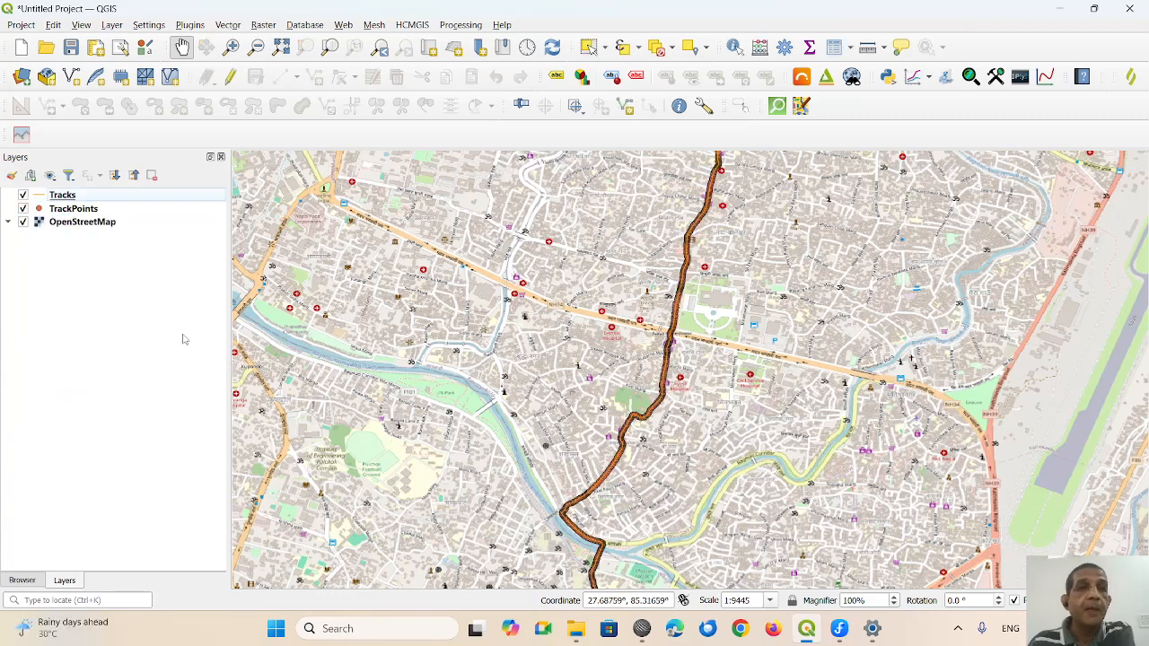
- Hide the Tracks layer so that only the TrackPoints layer is drawn over the OpenStreetMap basemap
drag(758, 518, 756, 457)
scroll(679, 461, down, 1)
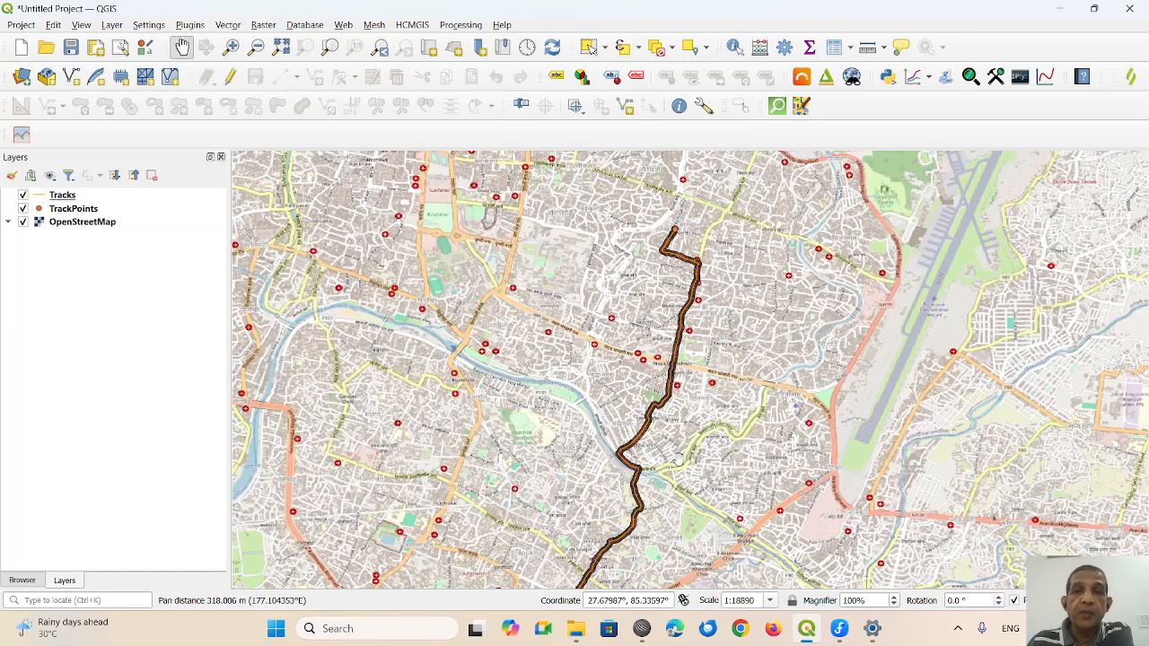
drag(679, 461, 682, 417)
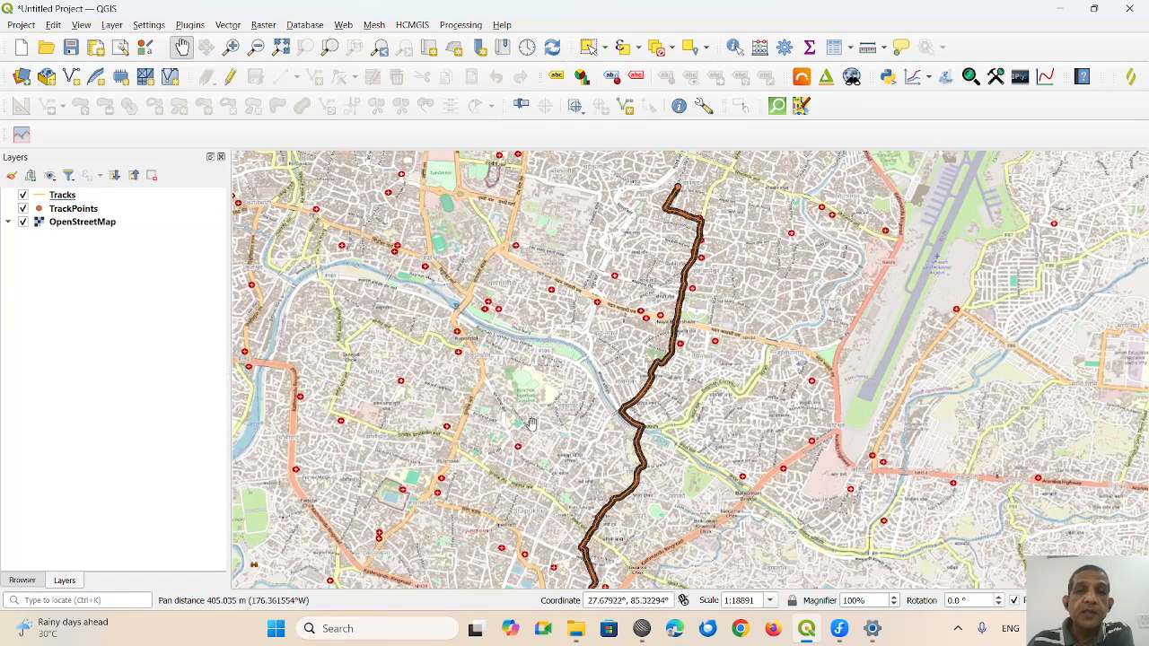
scroll(531, 425, down, 1)
scroll(662, 440, up, 1)
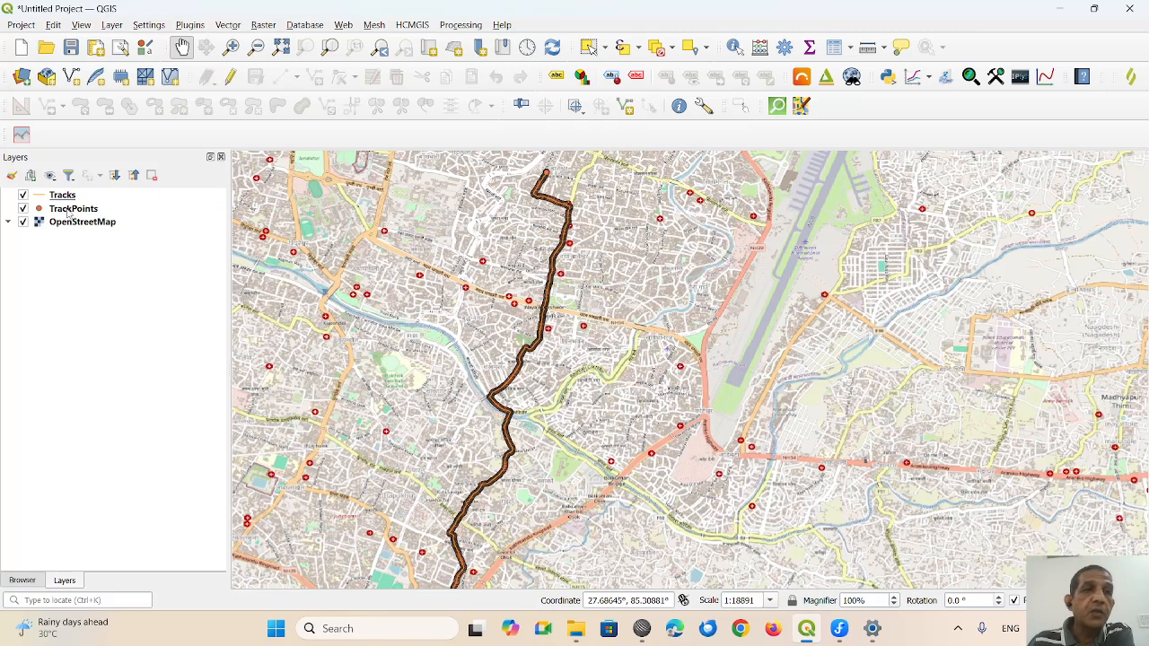
click(24, 195)
- Switch the TrackPoints layer's symbology to Graduated, using the speed field as the value
click(85, 210)
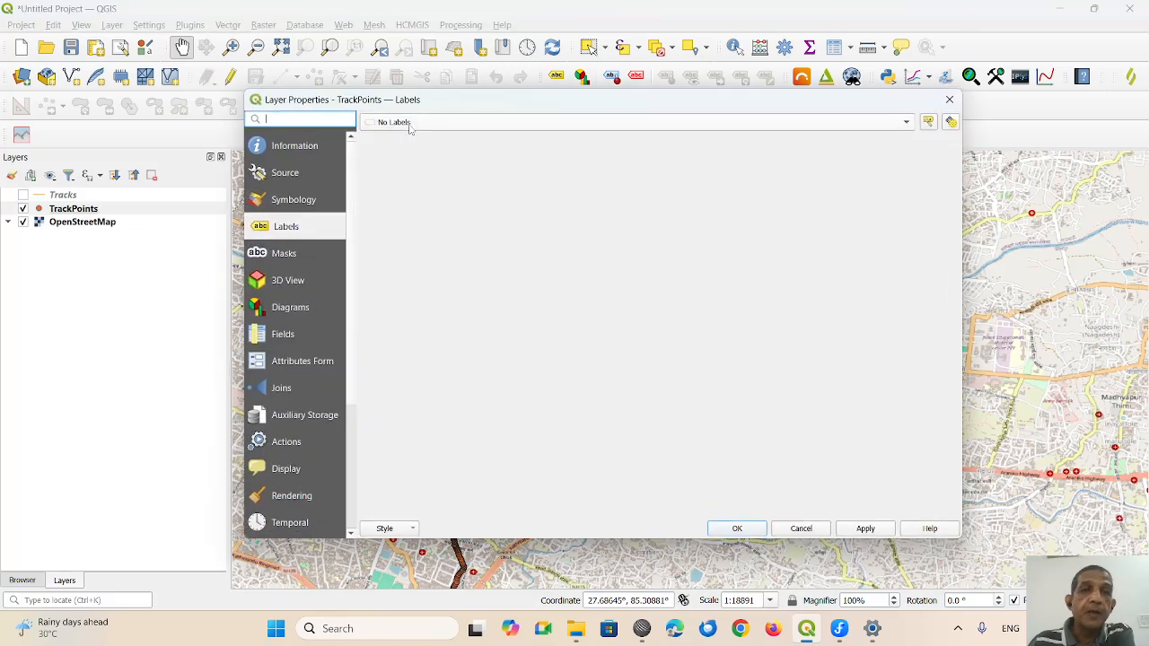
click(408, 124)
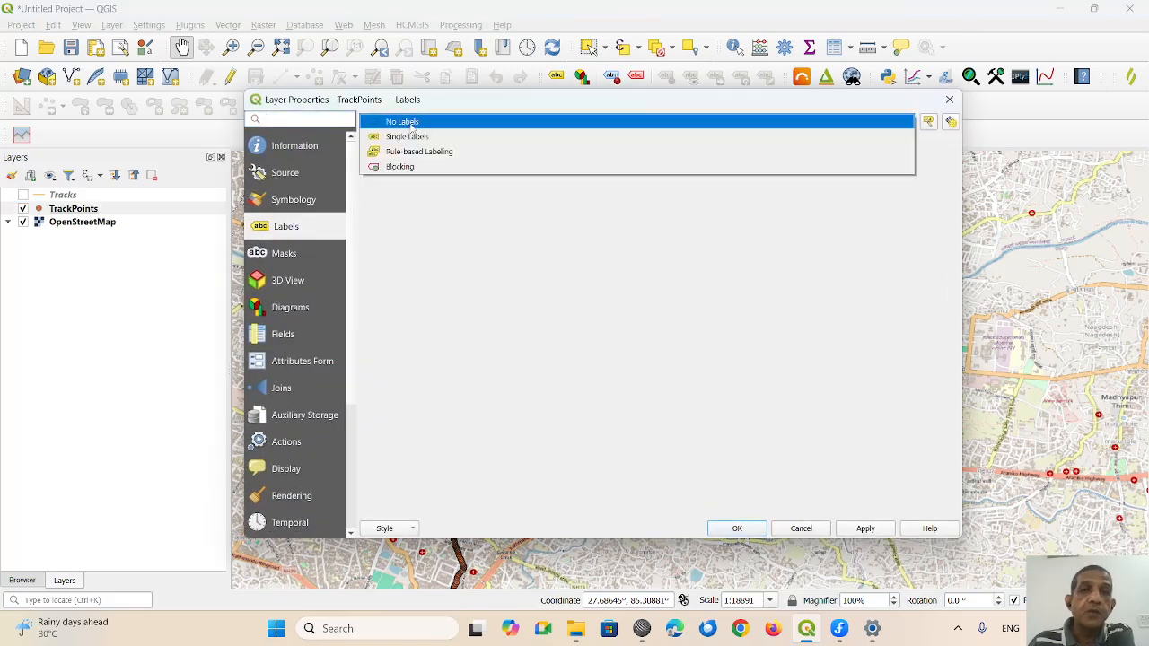
click(310, 203)
click(422, 122)
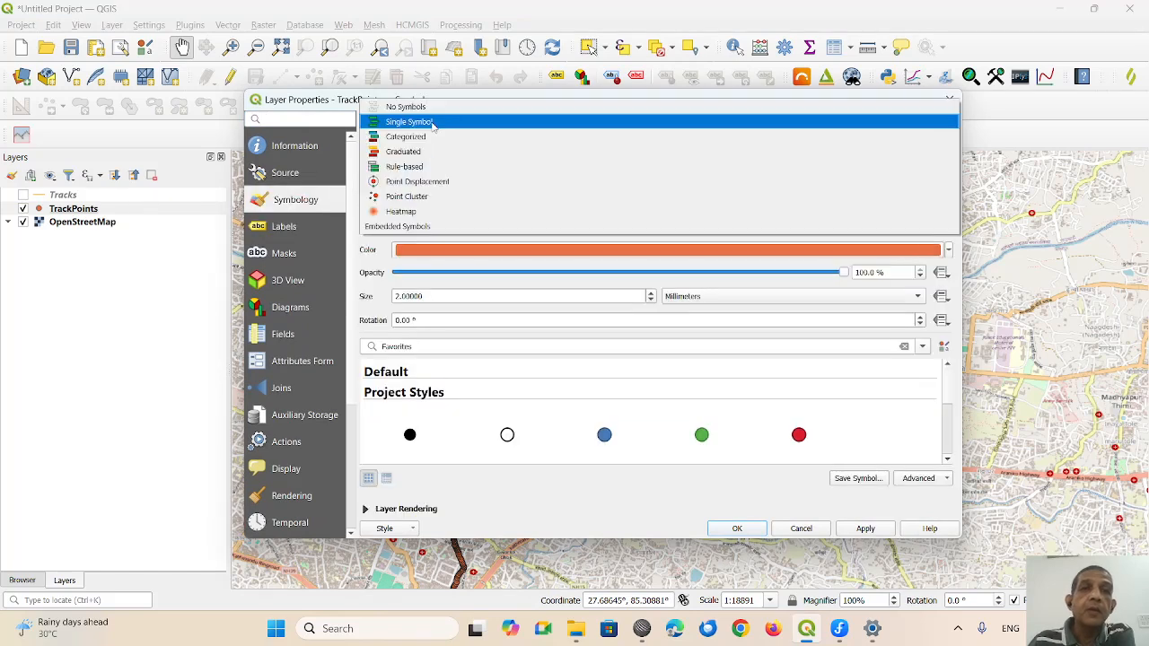
click(427, 152)
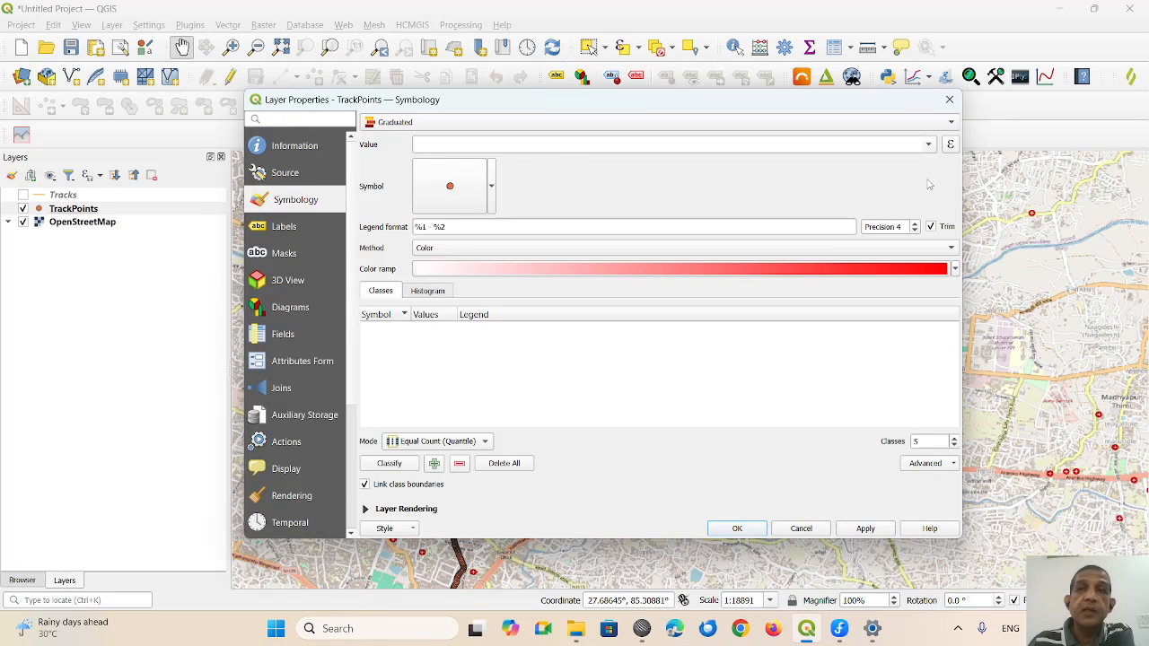
click(929, 144)
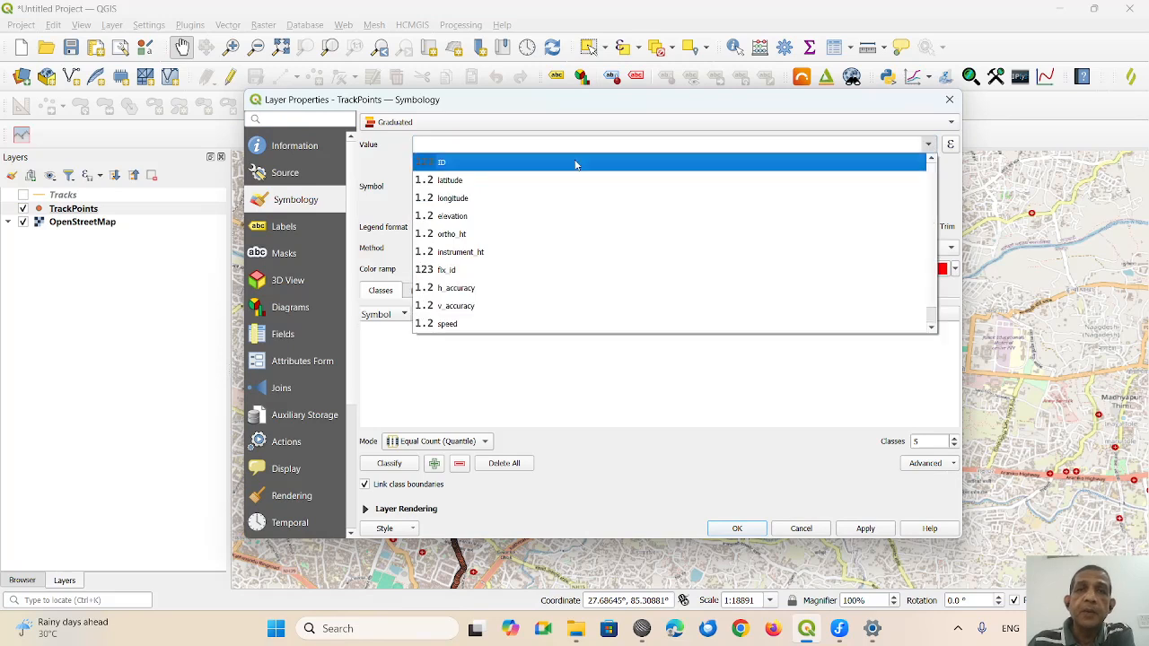
scroll(467, 297, down, 1)
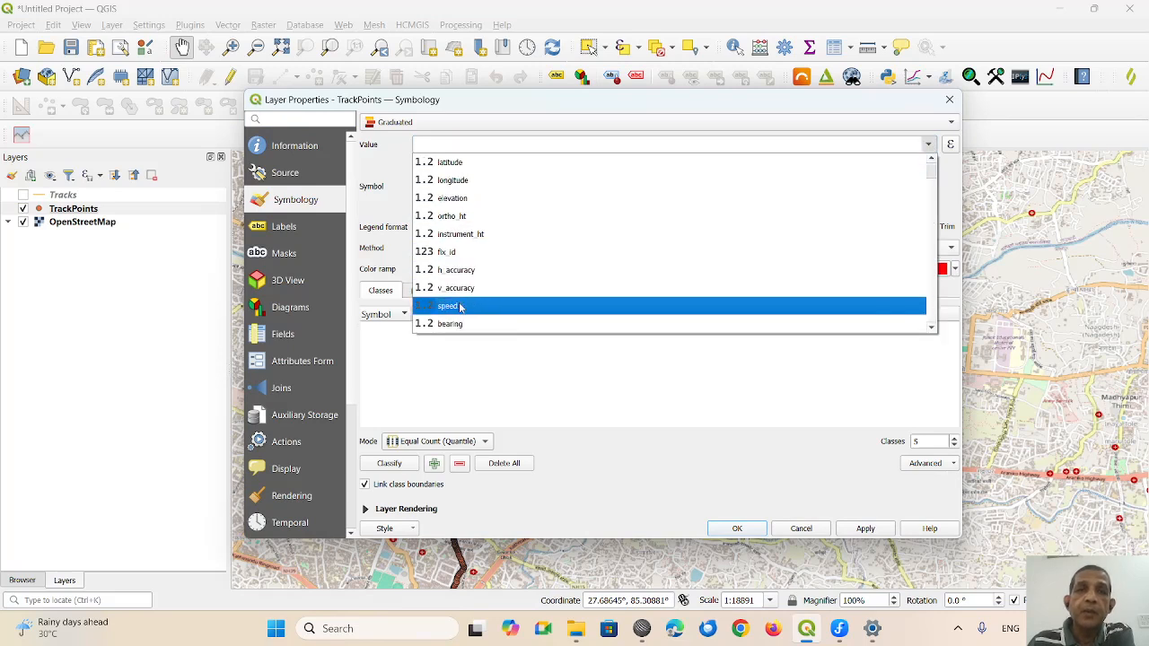
click(460, 307)
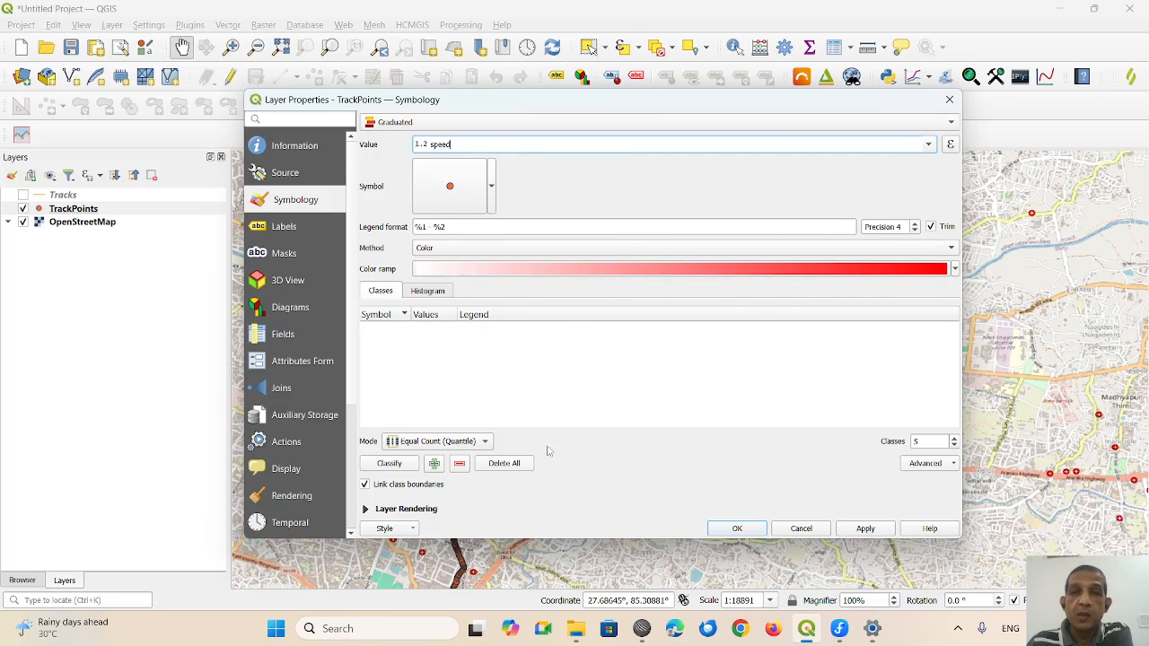
- Classify the speed values into five equal-count classes and color them with the Turbo ramp
click(388, 466)
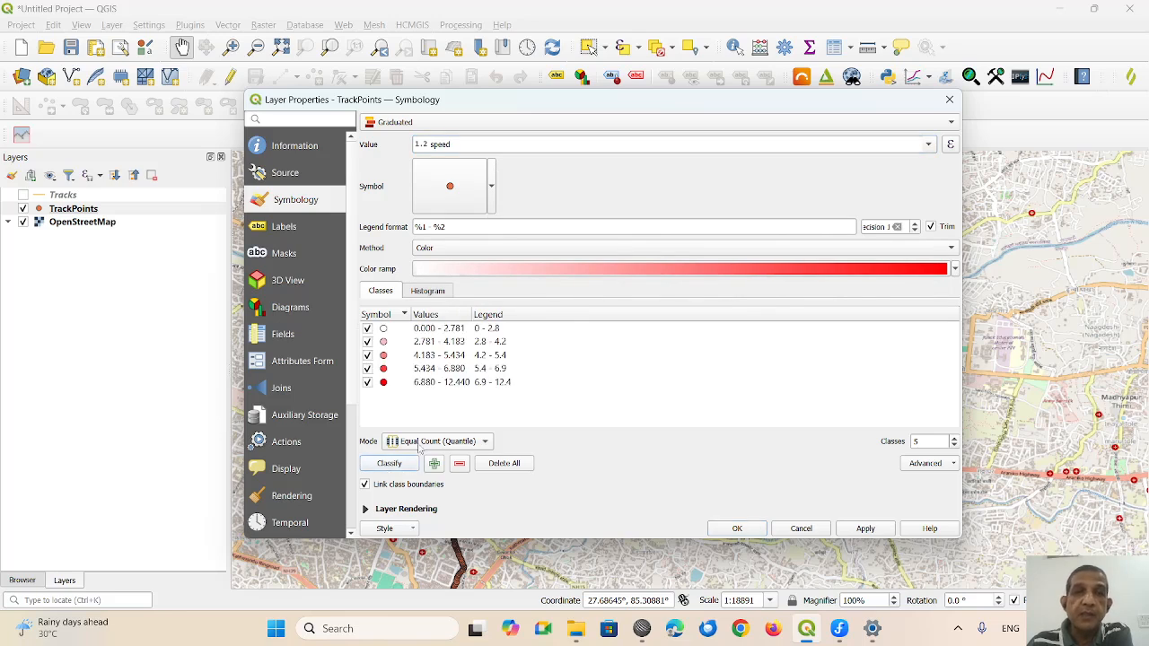
click(957, 270)
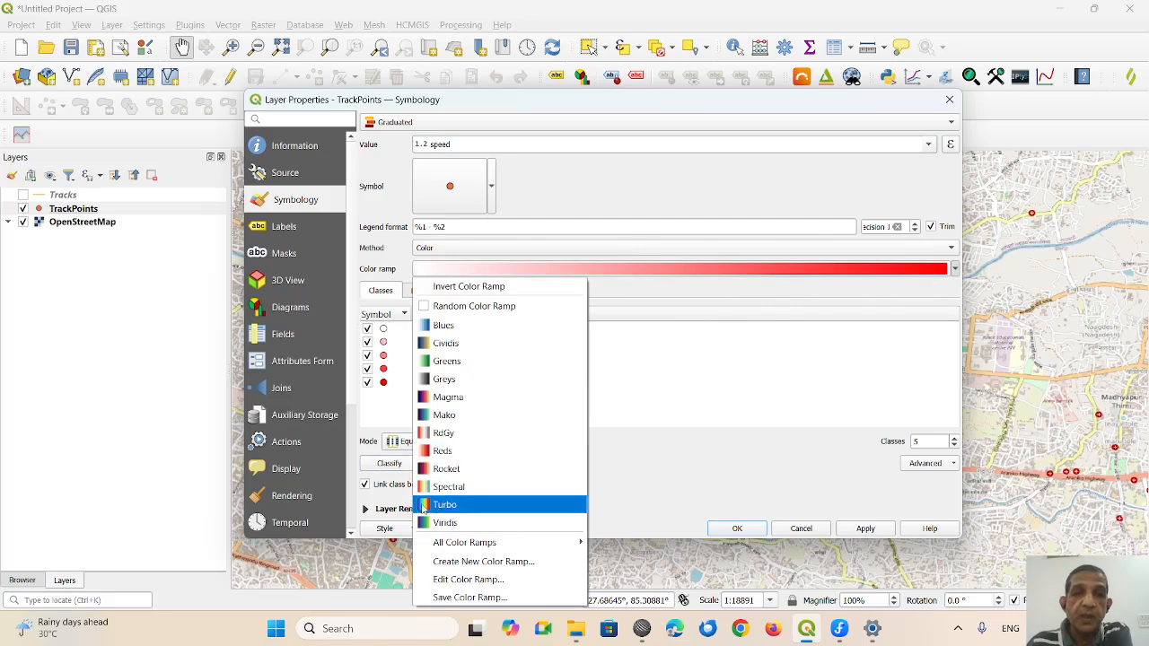
click(445, 505)
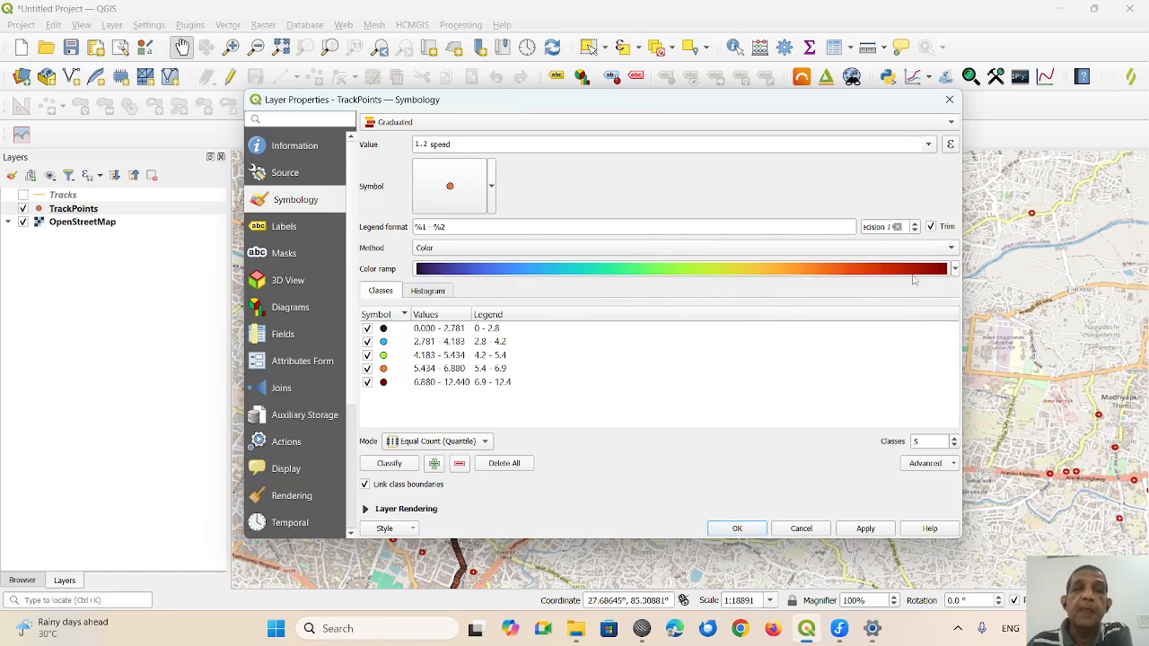
double_click(452, 332)
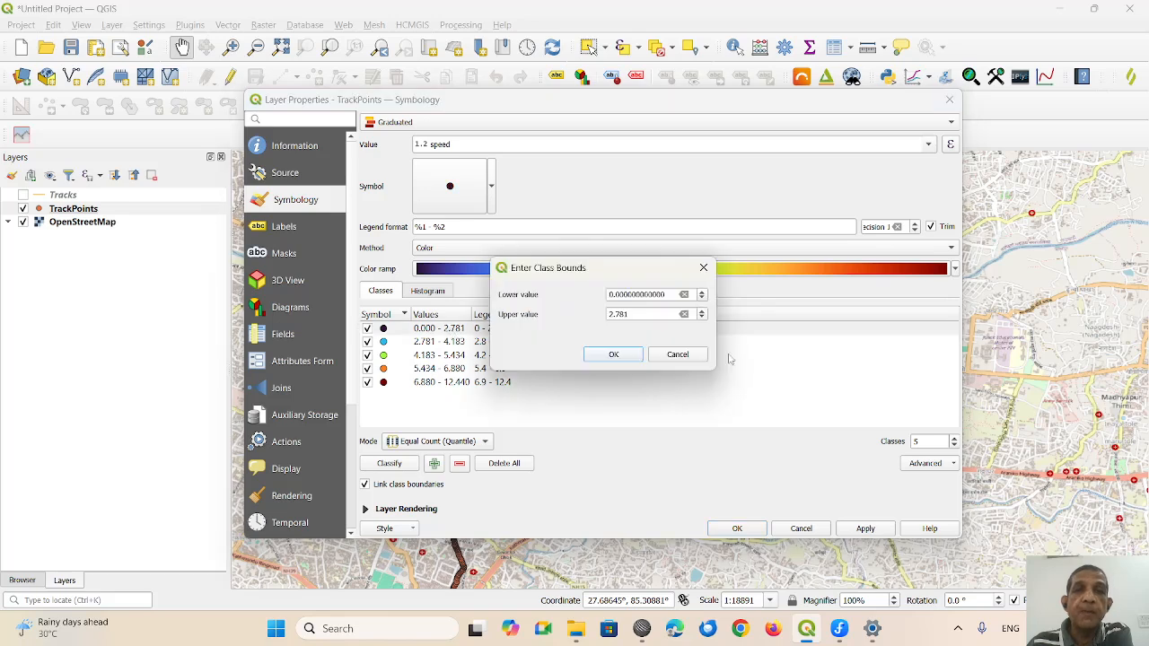
click(701, 271)
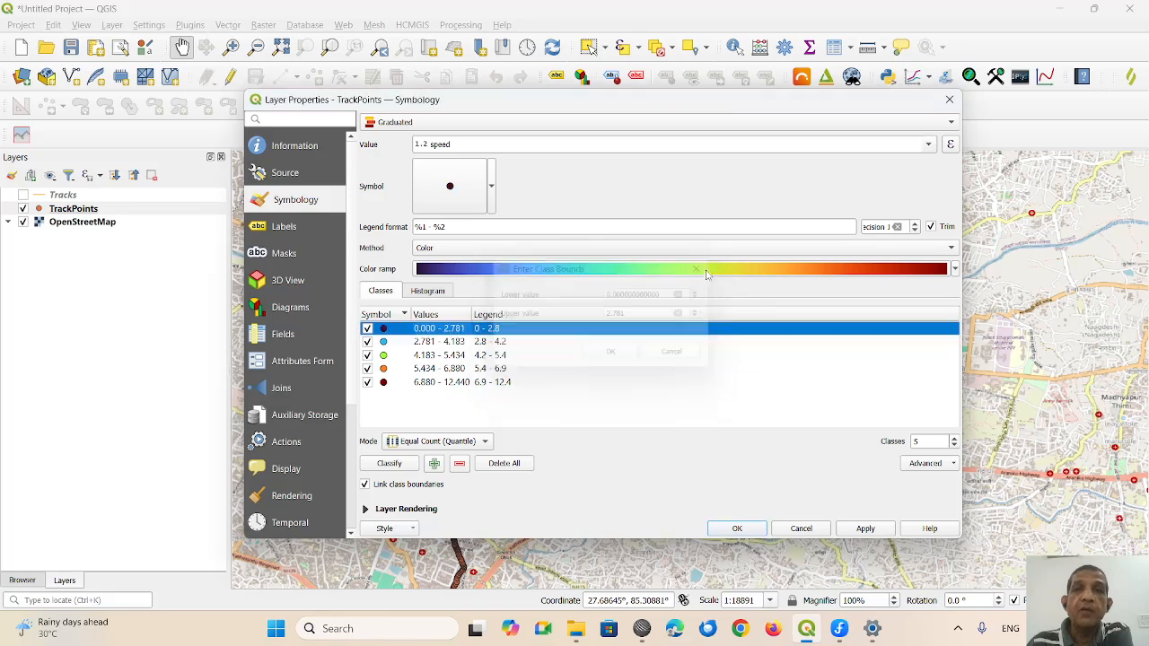
- Change the graduated value expression to speed*3.6 and classify the track points again
click(464, 145)
text(*)
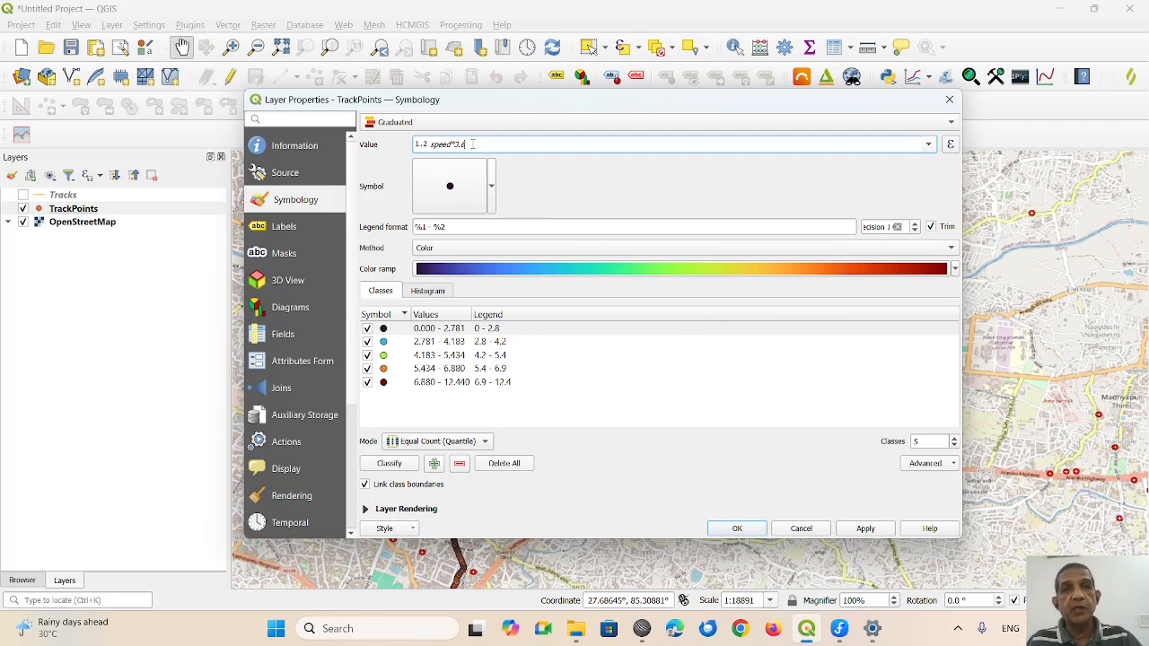
click(409, 465)
click(409, 465)
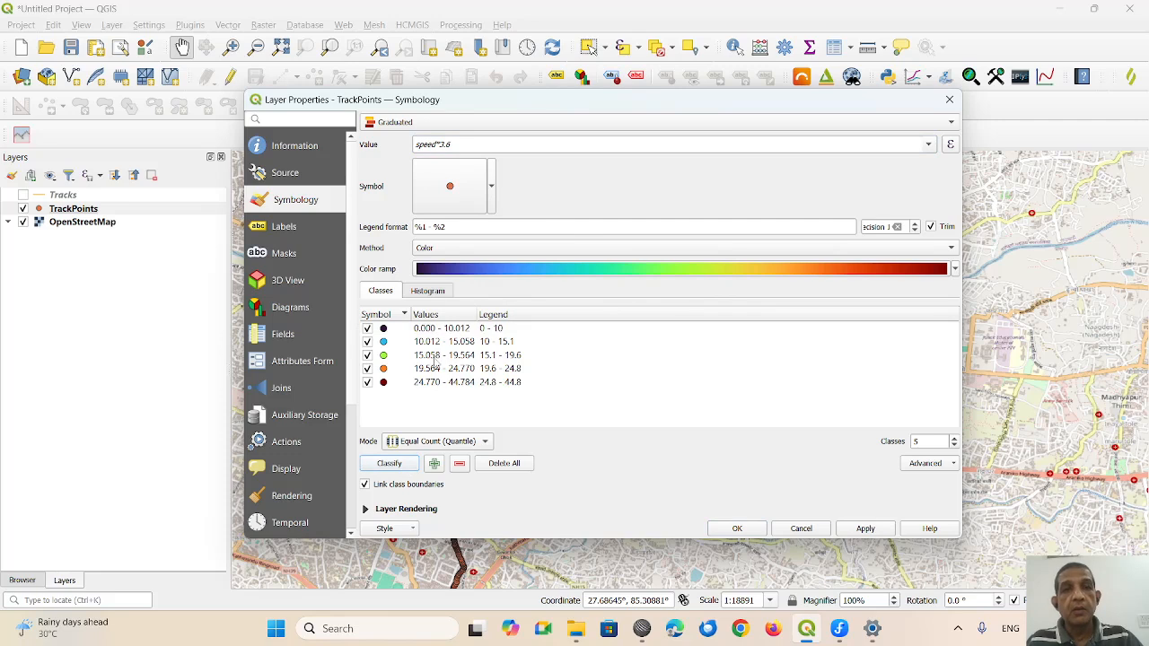
- Set the upper bound of the first class to 10 and of the second class to 15
double_click(467, 329)
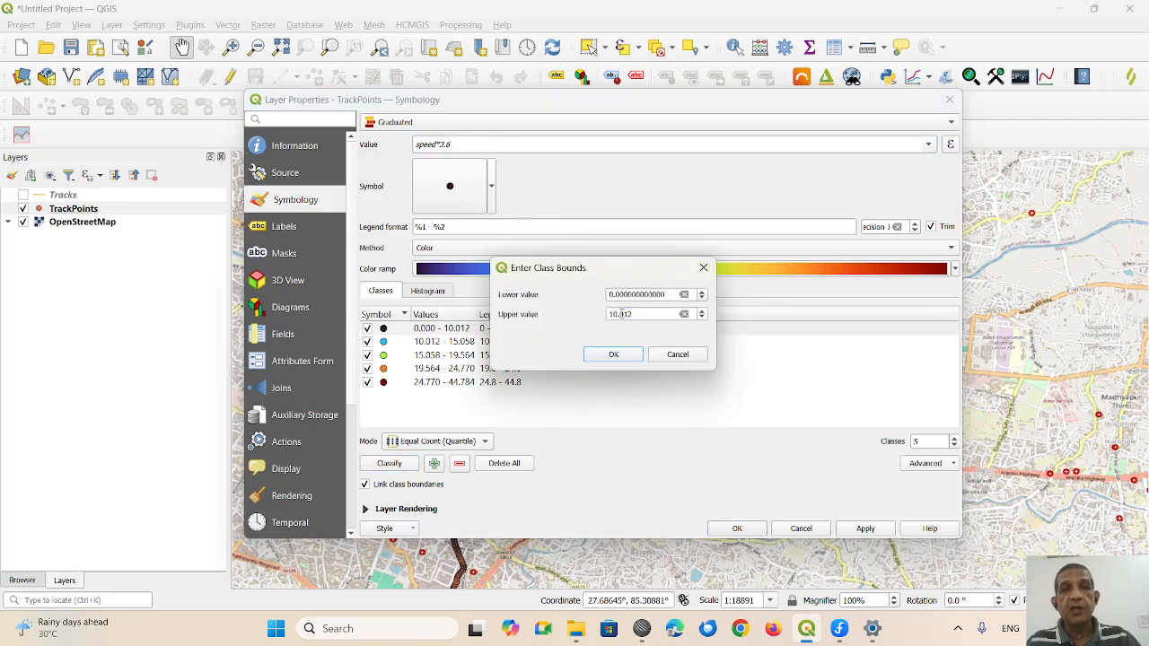
drag(621, 314, 650, 317)
key(BackSpace)
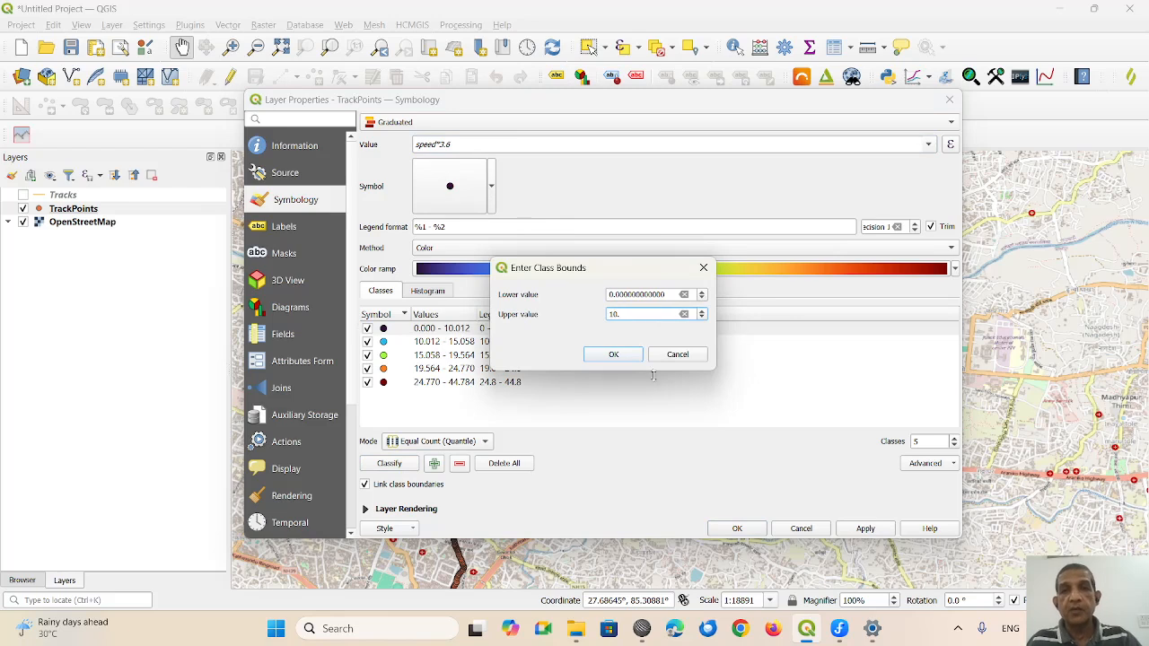
click(633, 356)
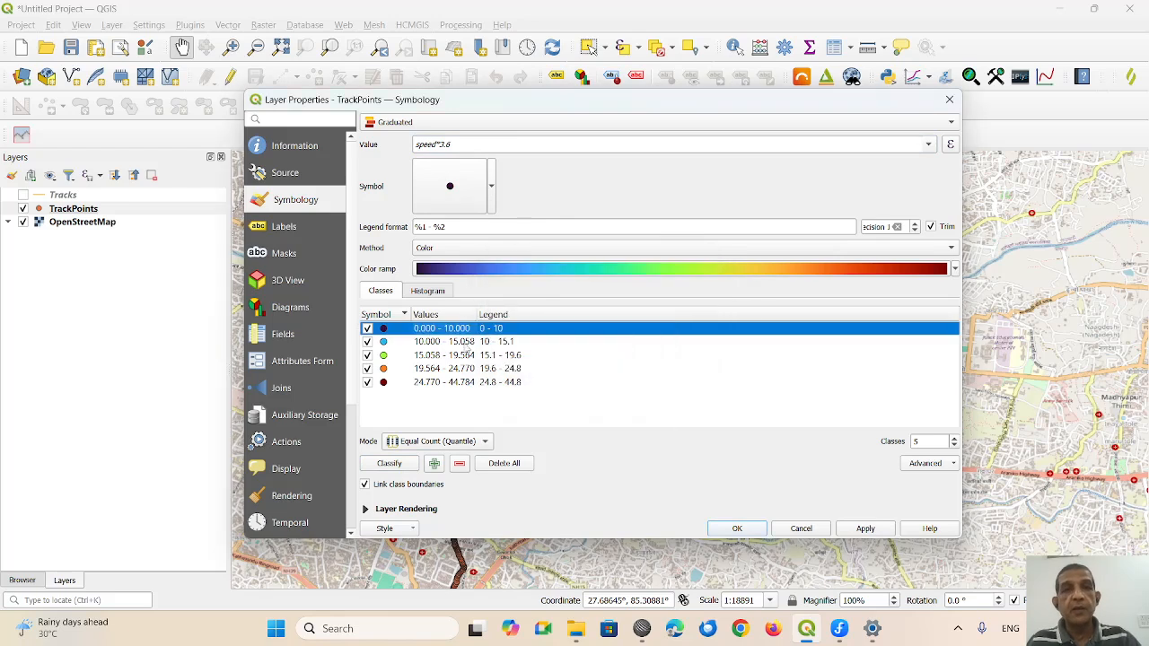
double_click(465, 343)
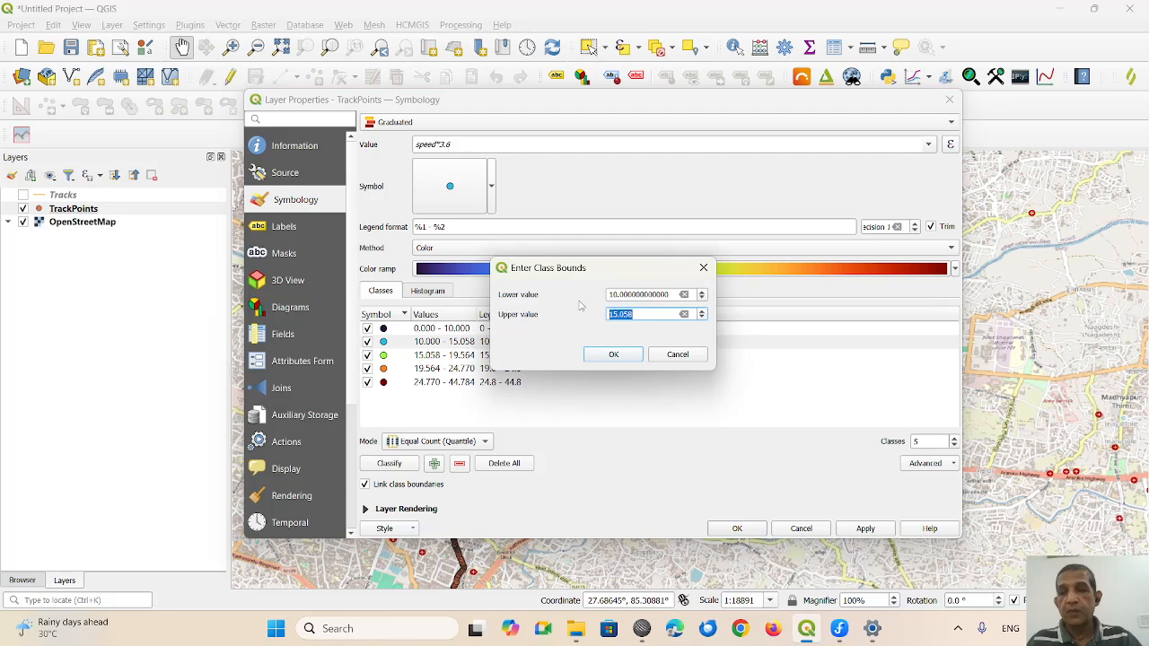
text(15)
key(Return)
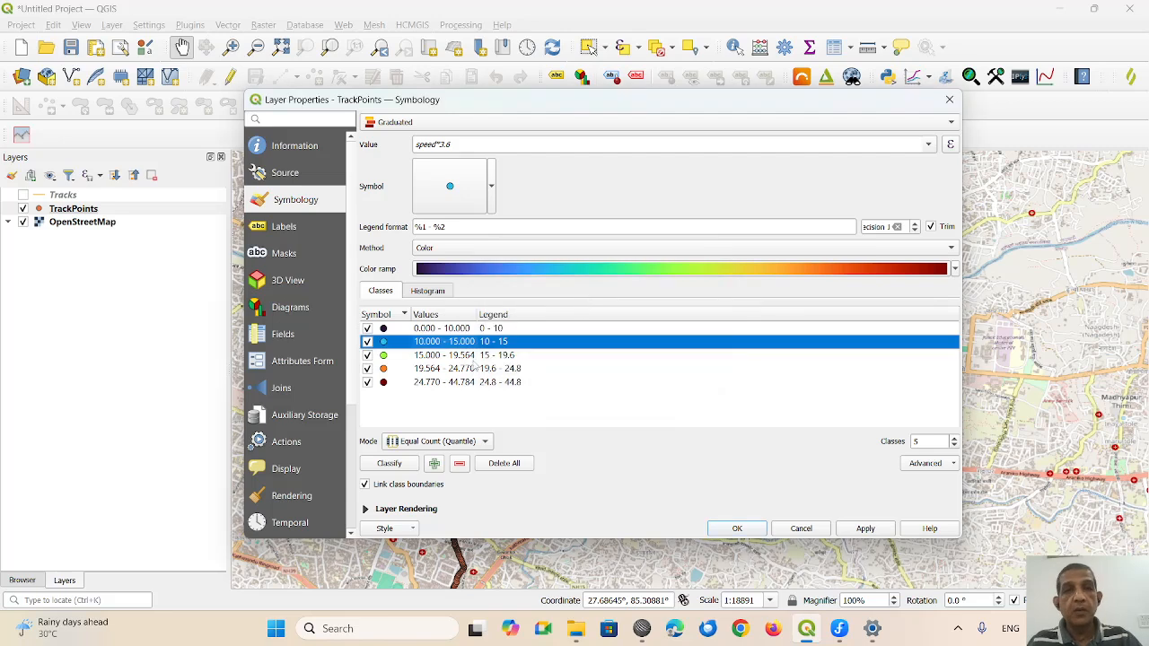
- Set the upper bound of the third class to 20 and of the fourth class to 25
double_click(475, 357)
drag(640, 318, 597, 315)
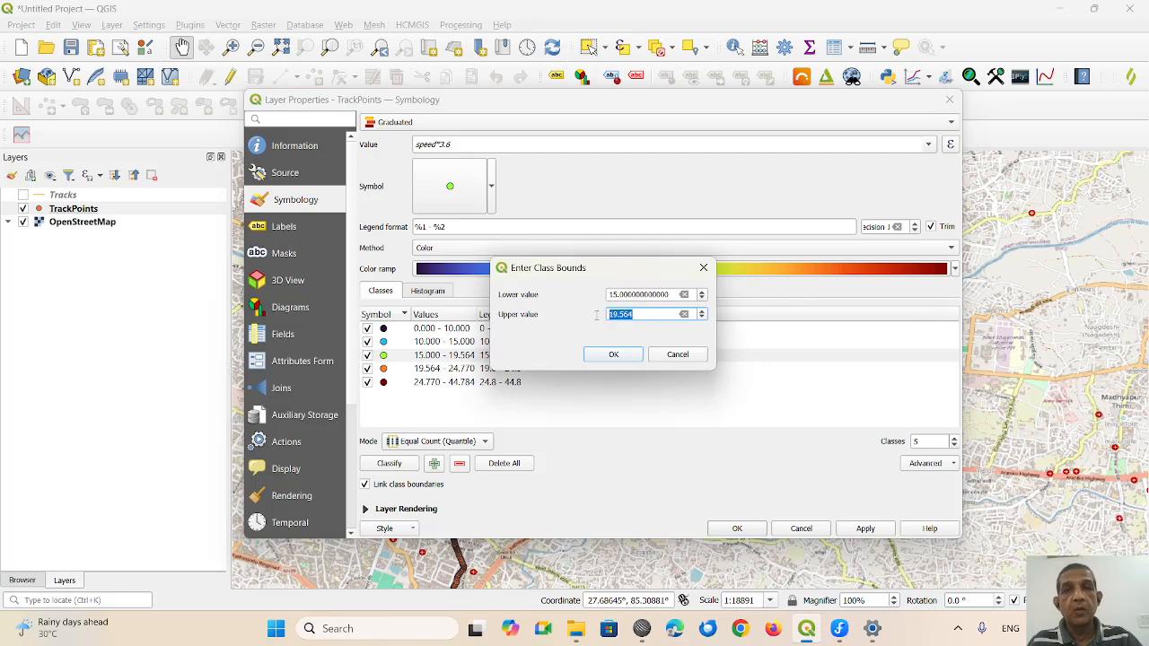
text(20)
key(Return)
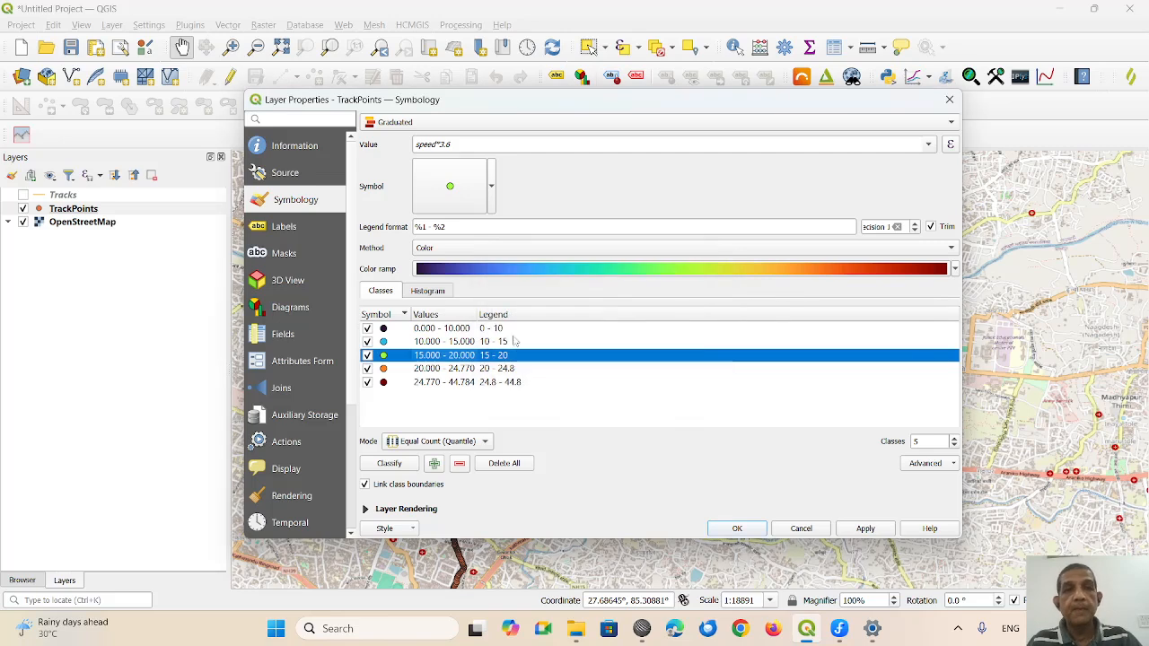
double_click(462, 369)
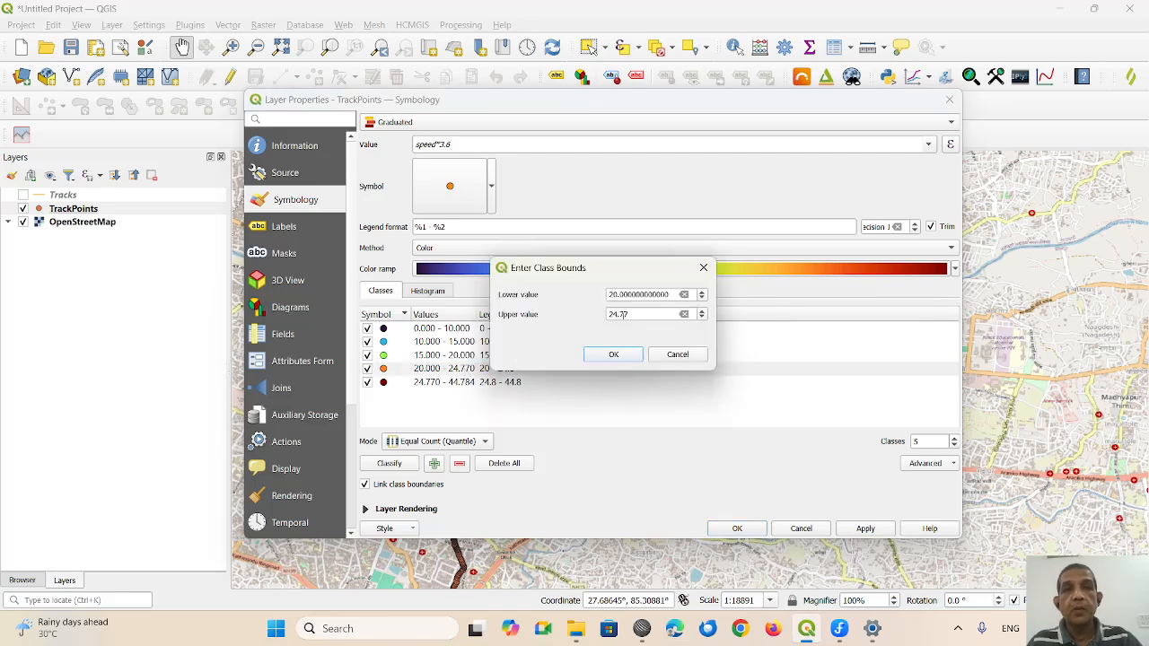
double_click(615, 314)
text(25)
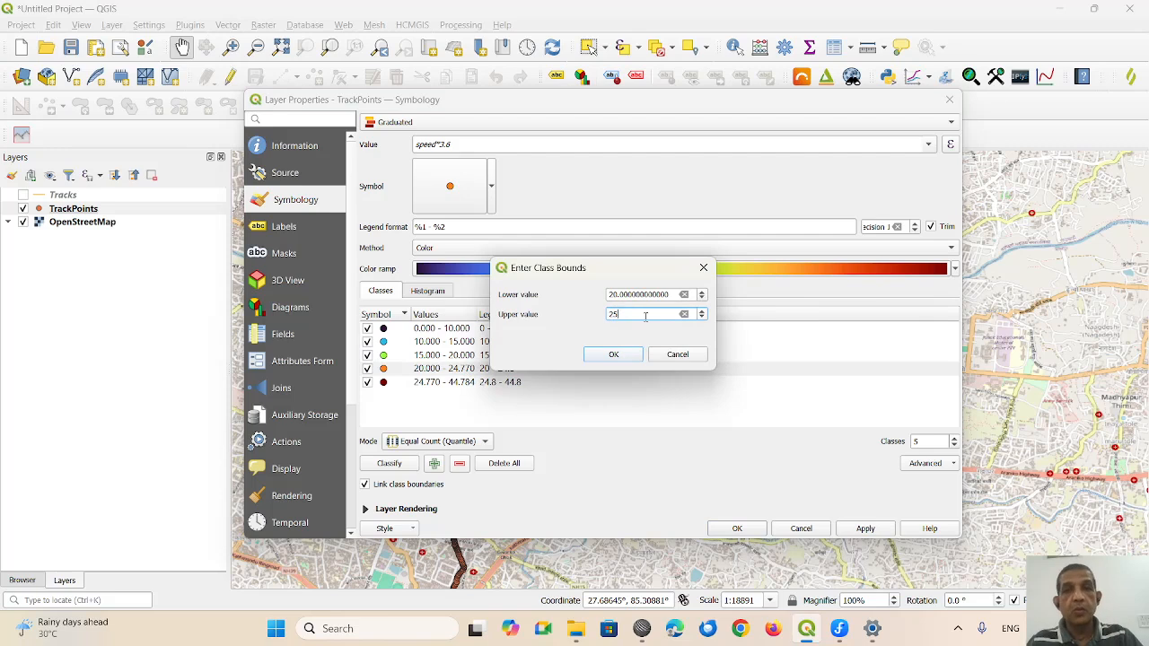
key(Return)
- Set the last class's upper bound to 50, apply the symbology to TrackPoints and close the layer properties
double_click(449, 383)
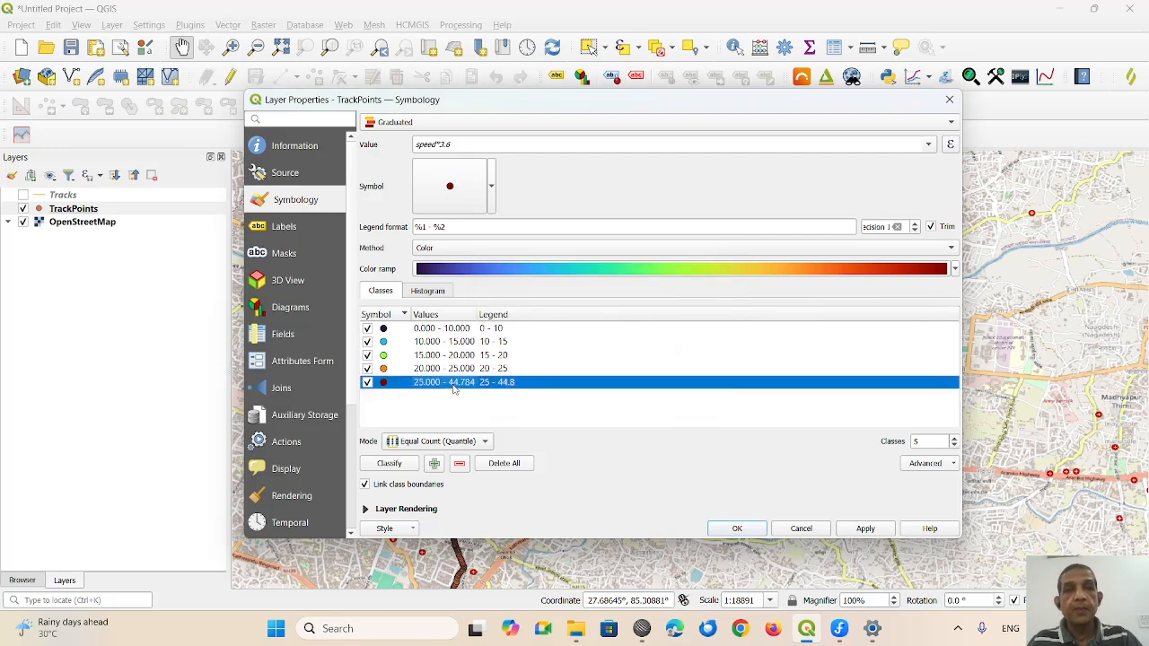
double_click(636, 315)
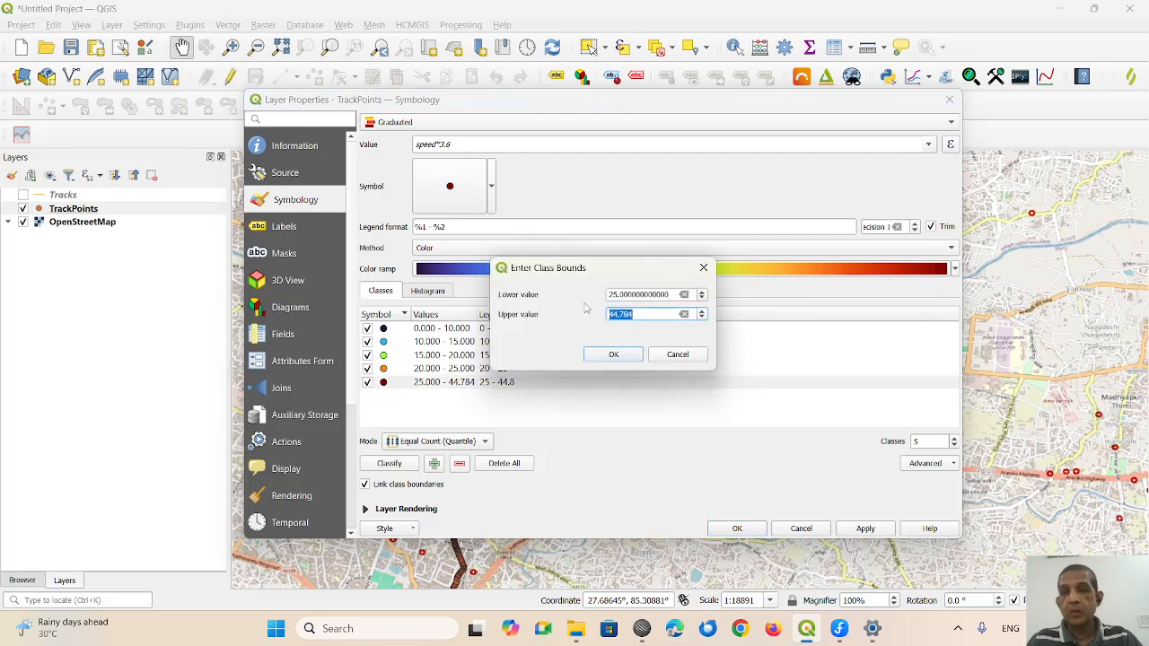
text(50)
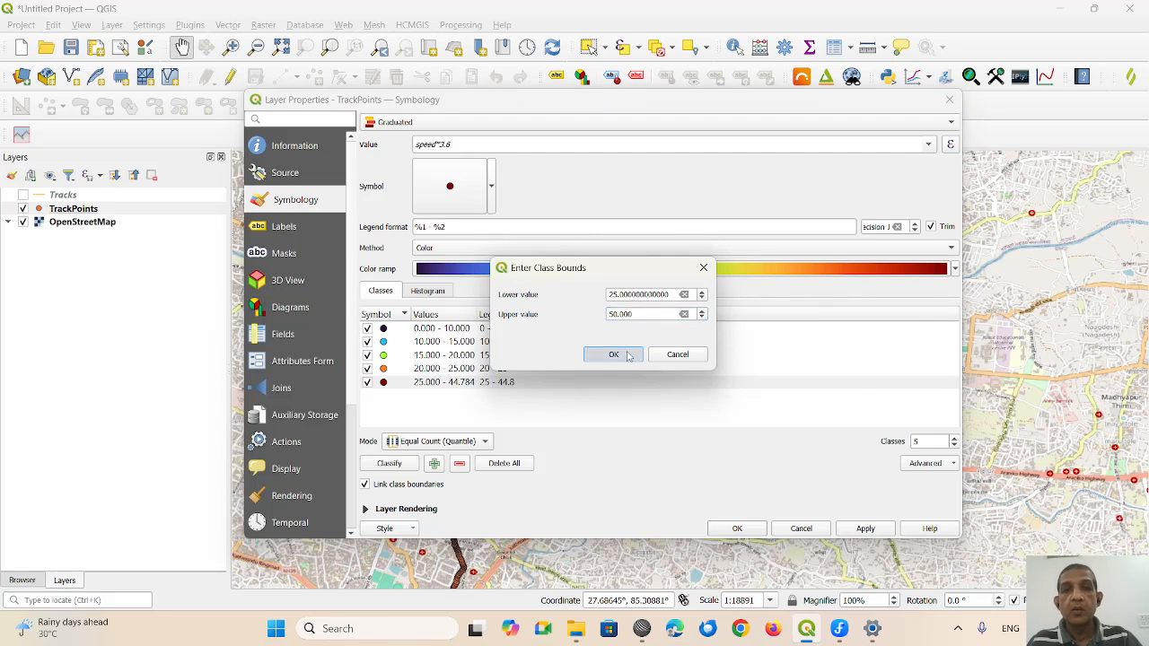
click(615, 354)
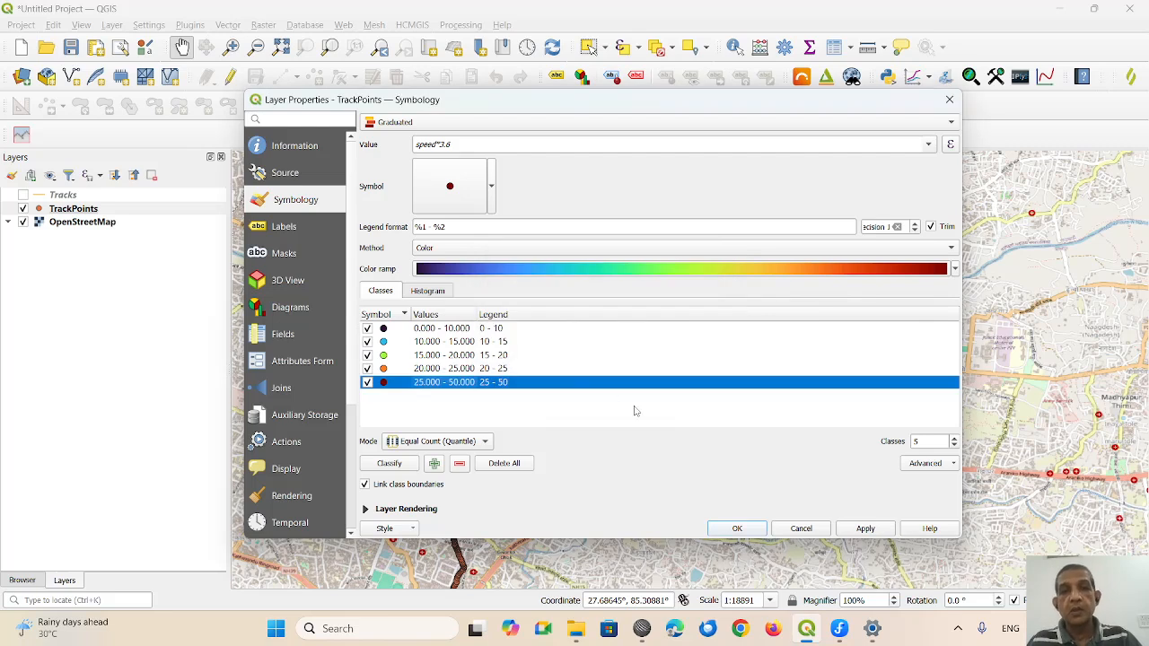
click(865, 530)
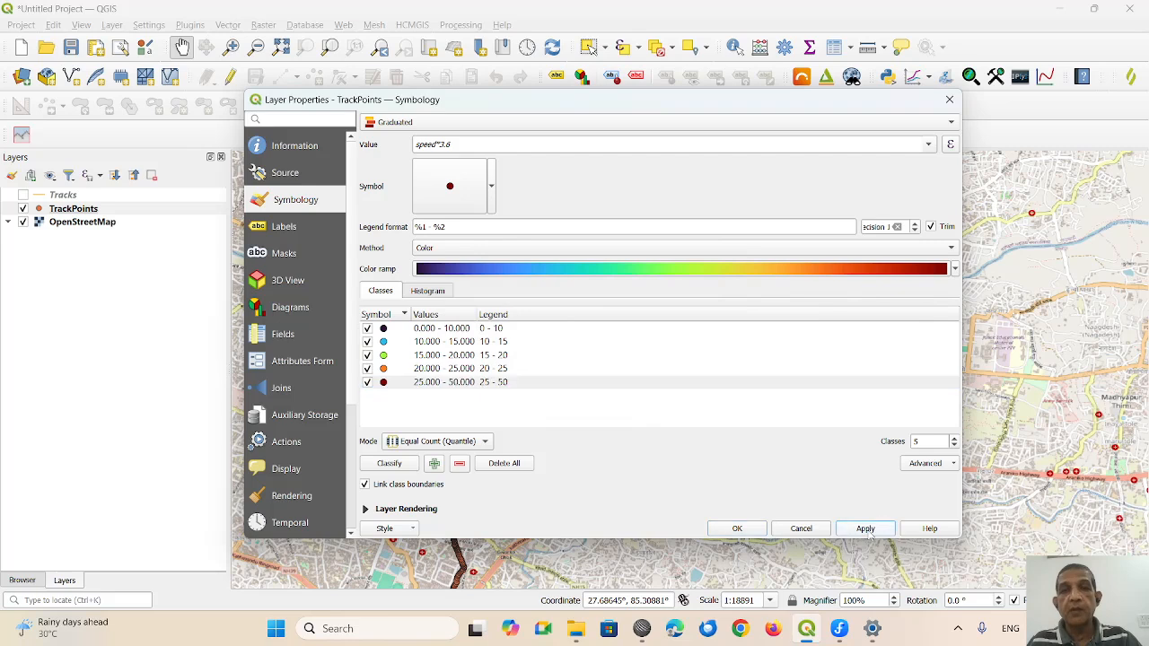
click(758, 533)
- Examine the speed-colored track points up close along the southern part of the route
drag(510, 447, 538, 351)
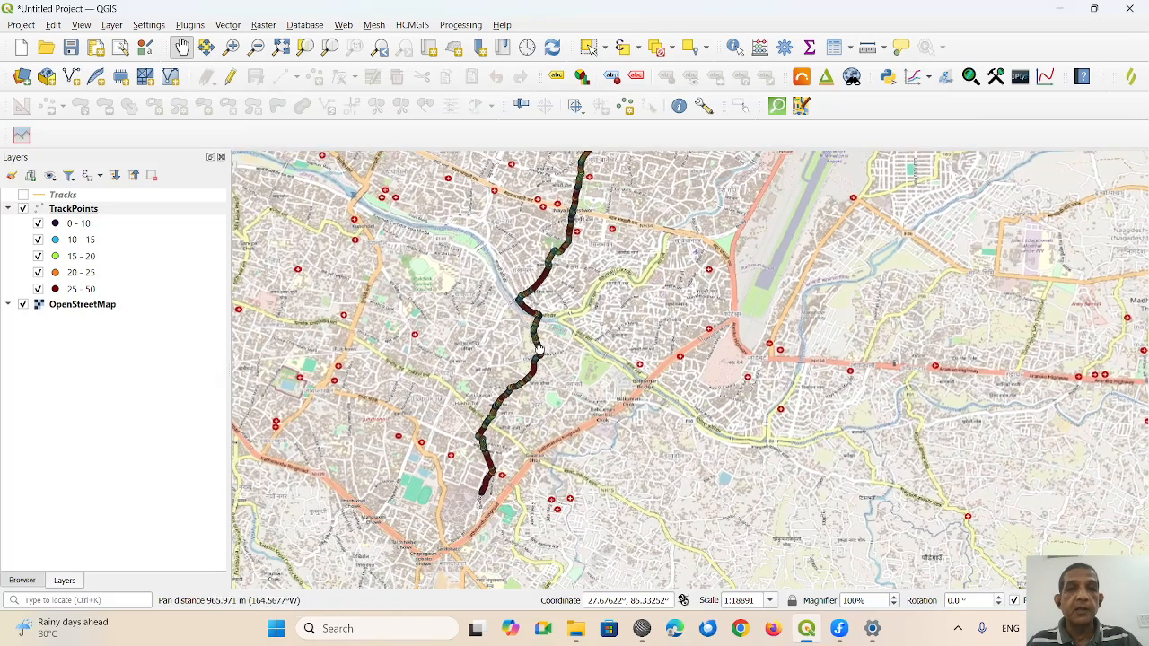
scroll(494, 436, up, 3)
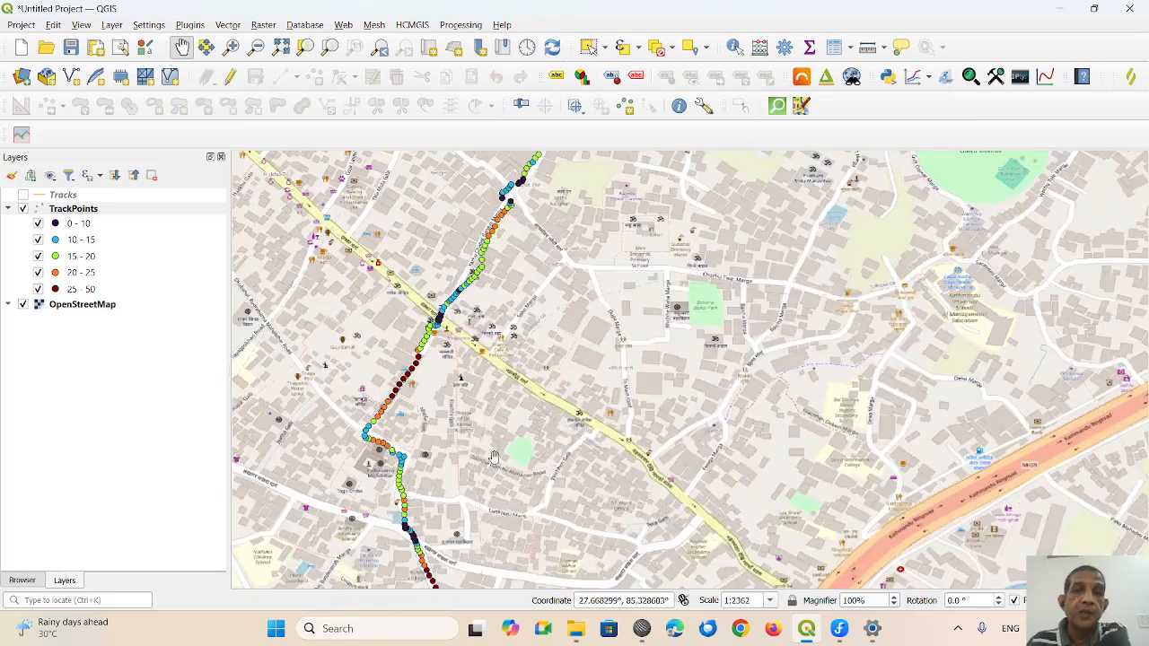
drag(494, 458, 498, 331)
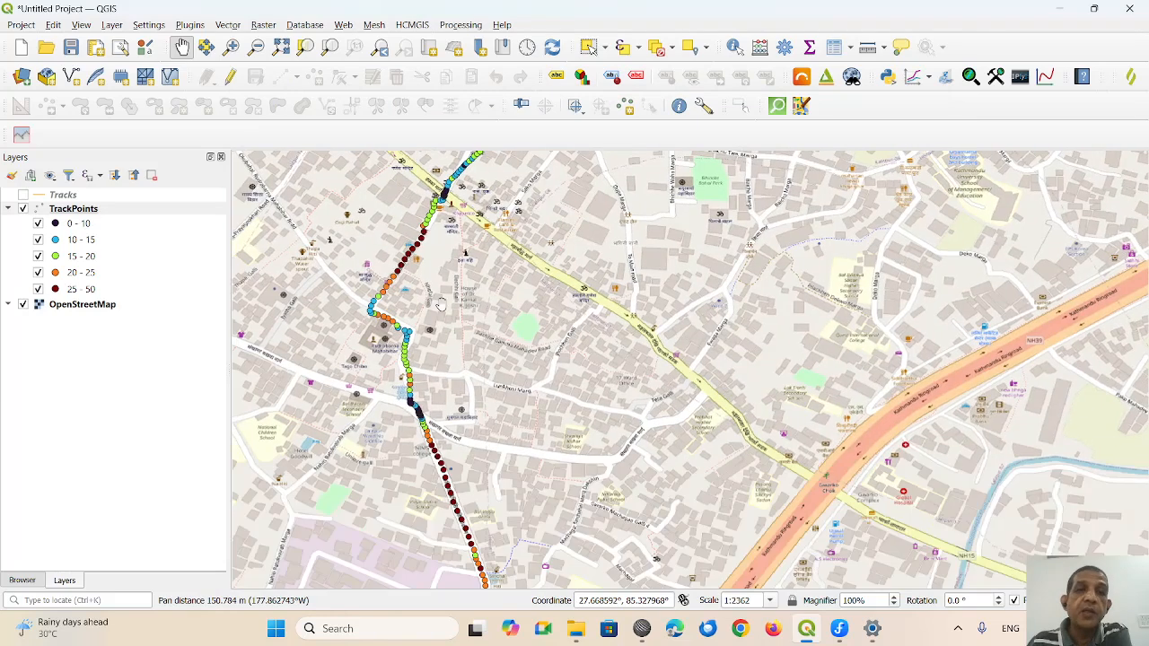
scroll(440, 305, down, 2)
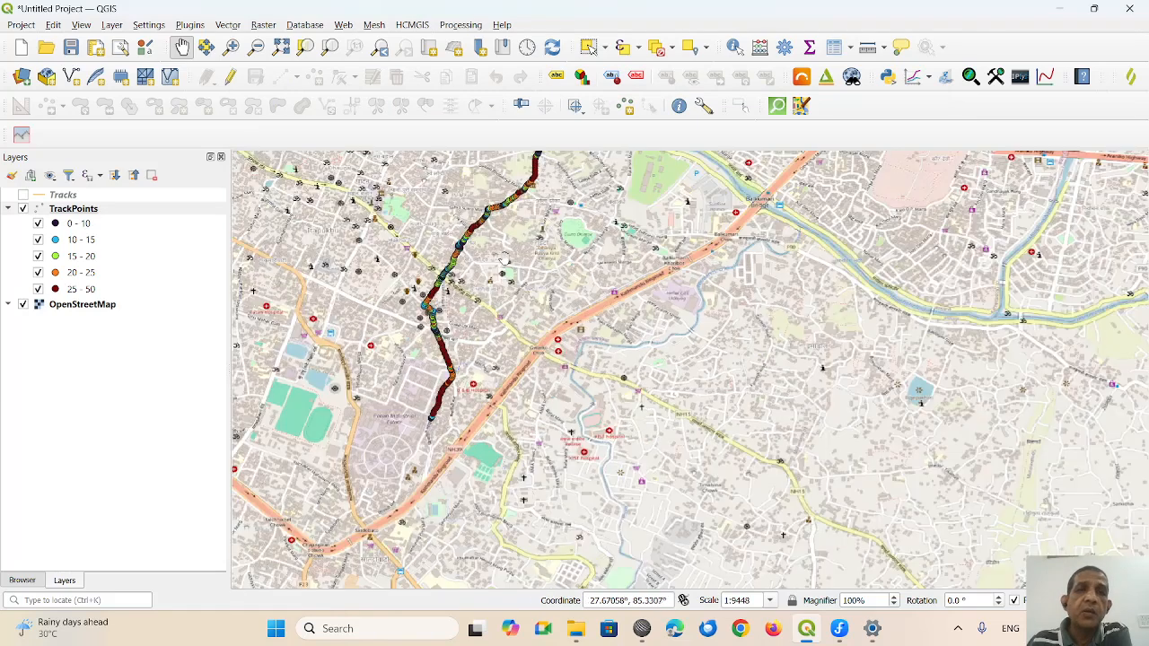
- Inspect the rest of the speed-colored route toward the north and check the attribute table of the Tracks layer
drag(505, 261, 478, 355)
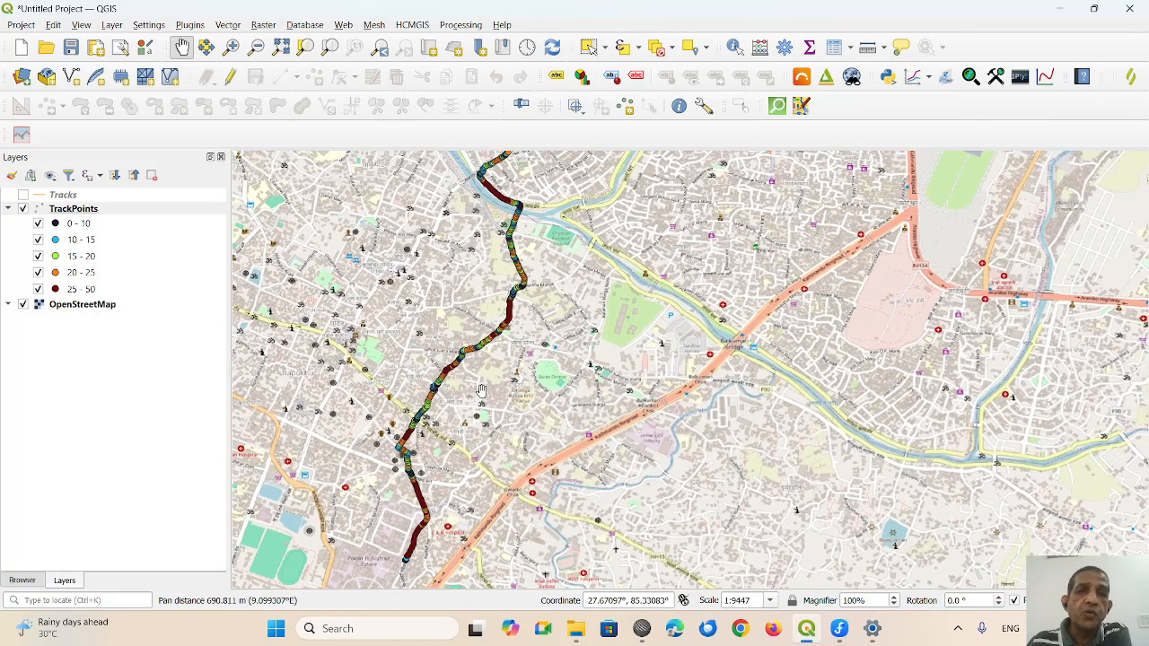
scroll(473, 387, down, 1)
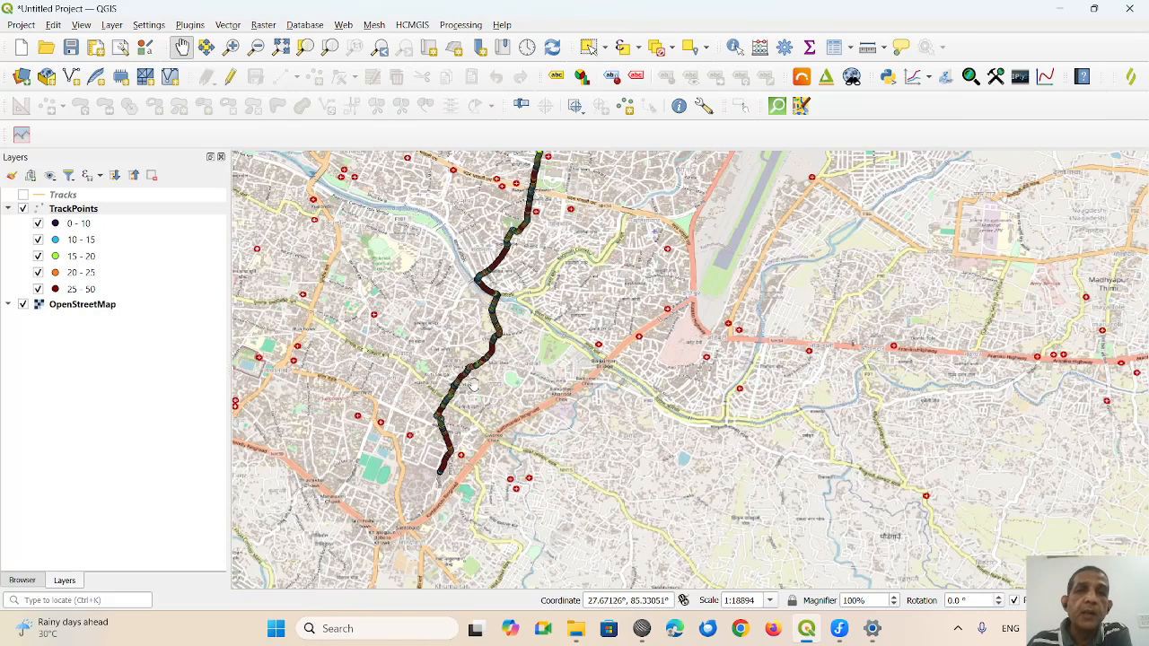
drag(524, 257, 530, 355)
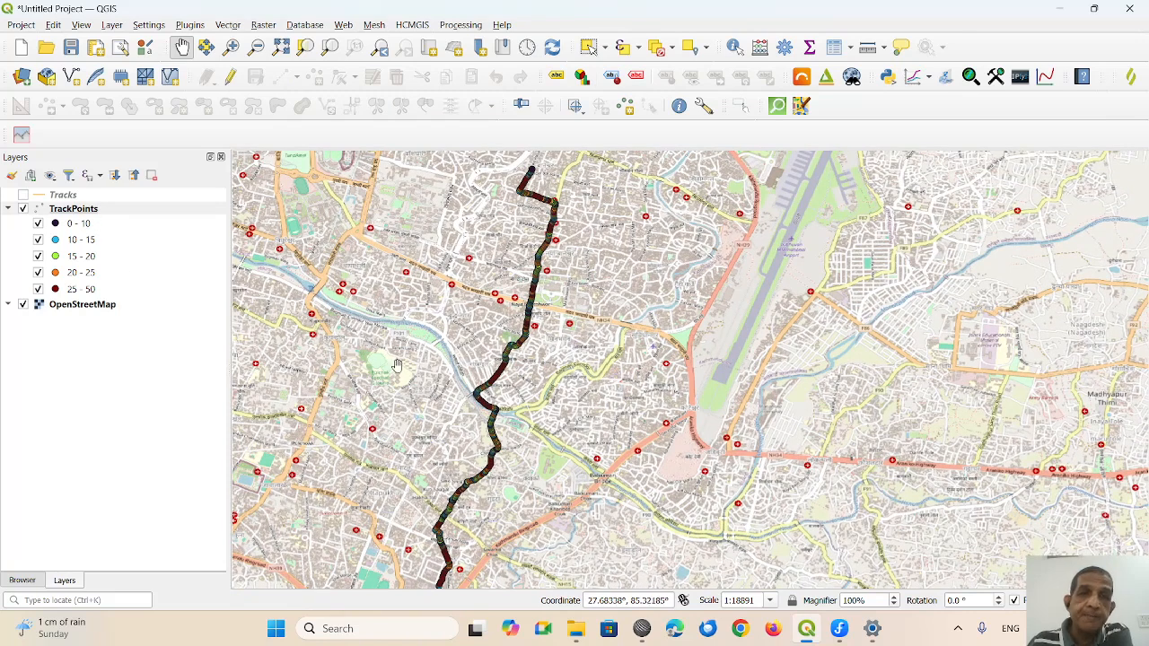
drag(534, 424, 545, 388)
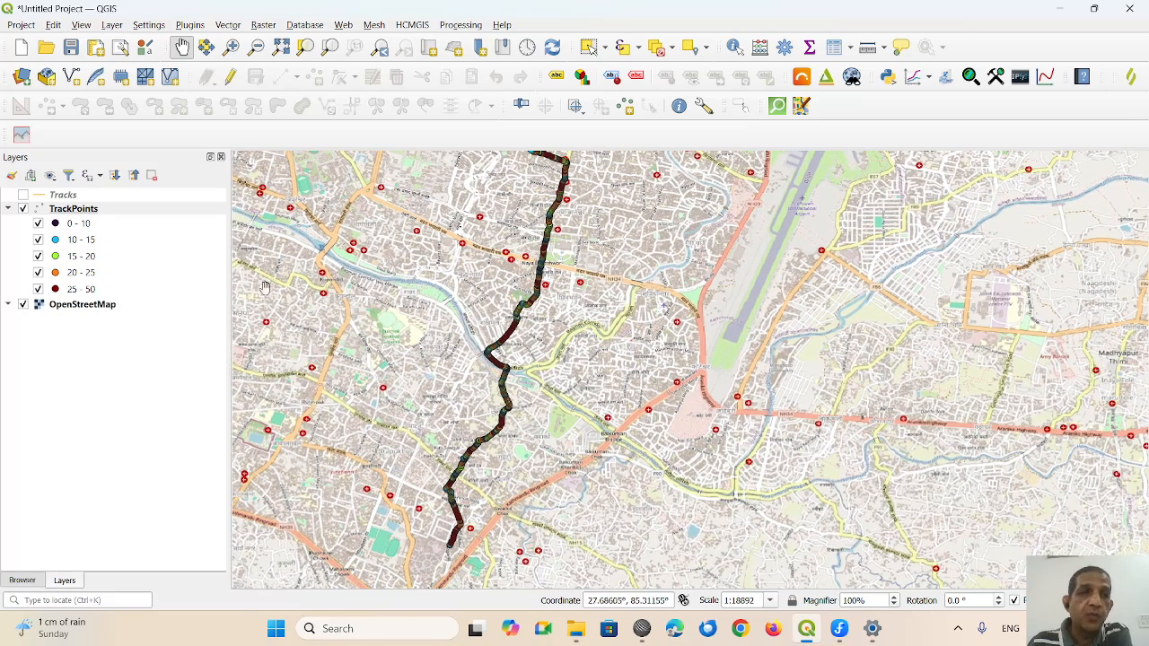
click(63, 198)
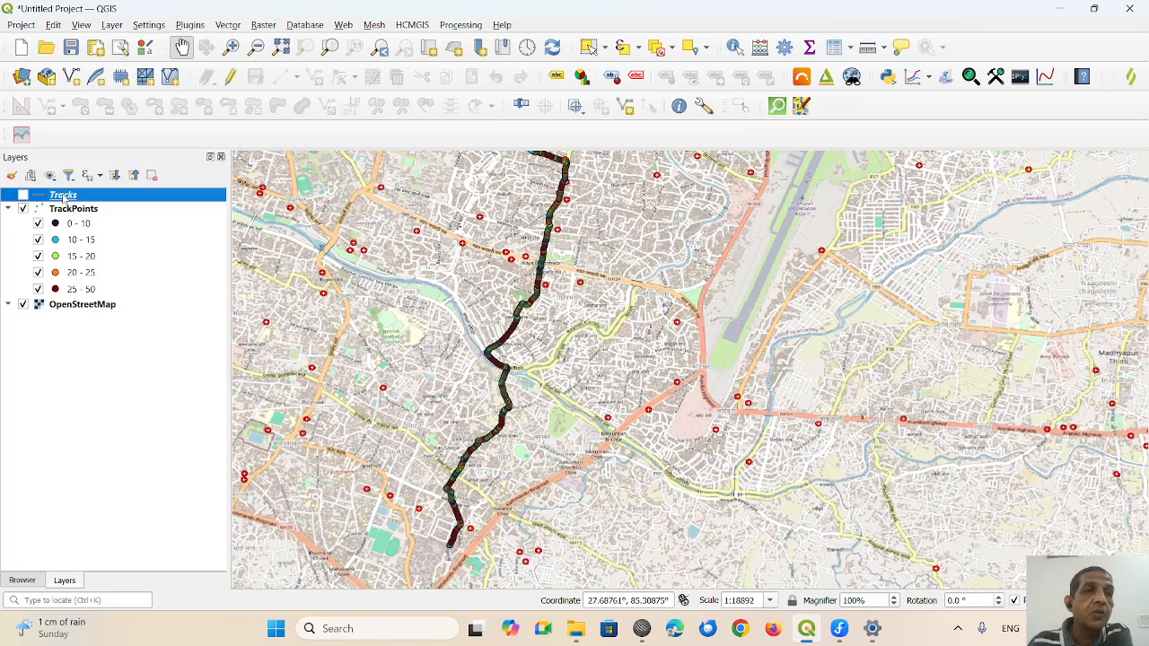
click(834, 47)
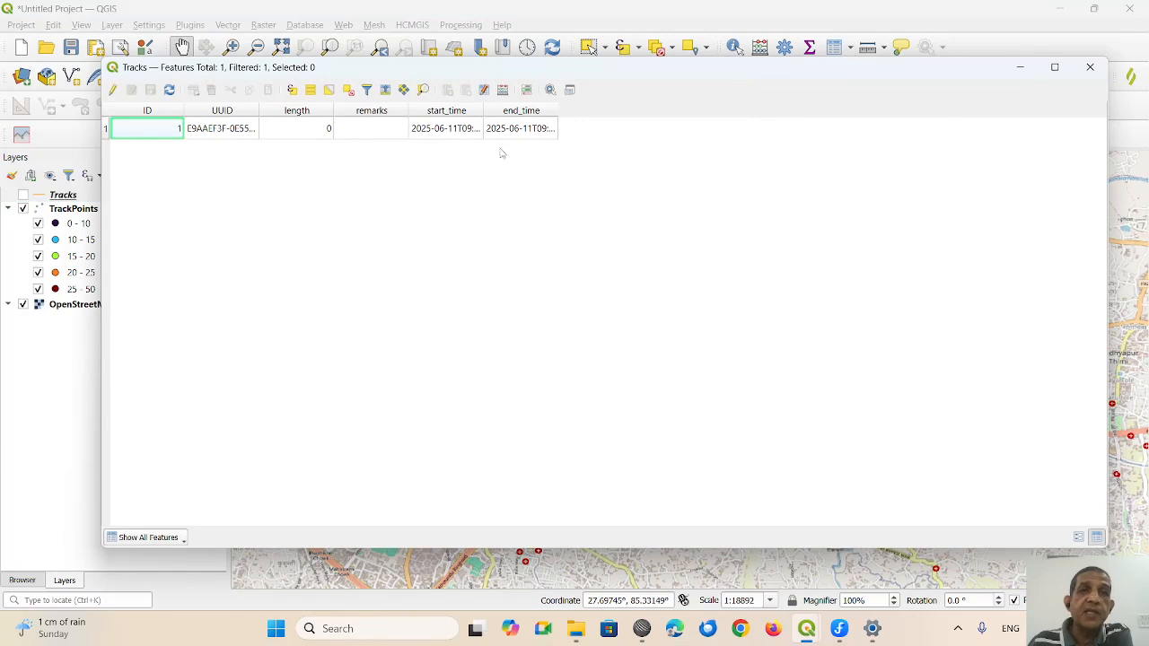
click(1090, 69)
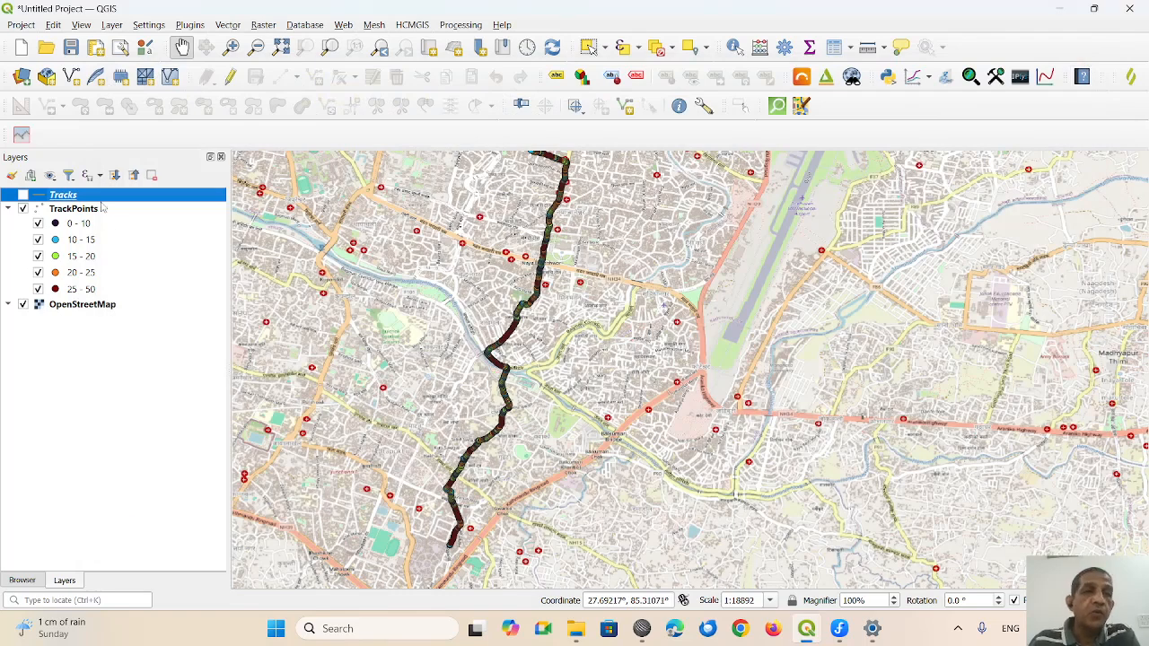
- Open DB Manager and start a new connection under the GeoPackage provider
click(305, 27)
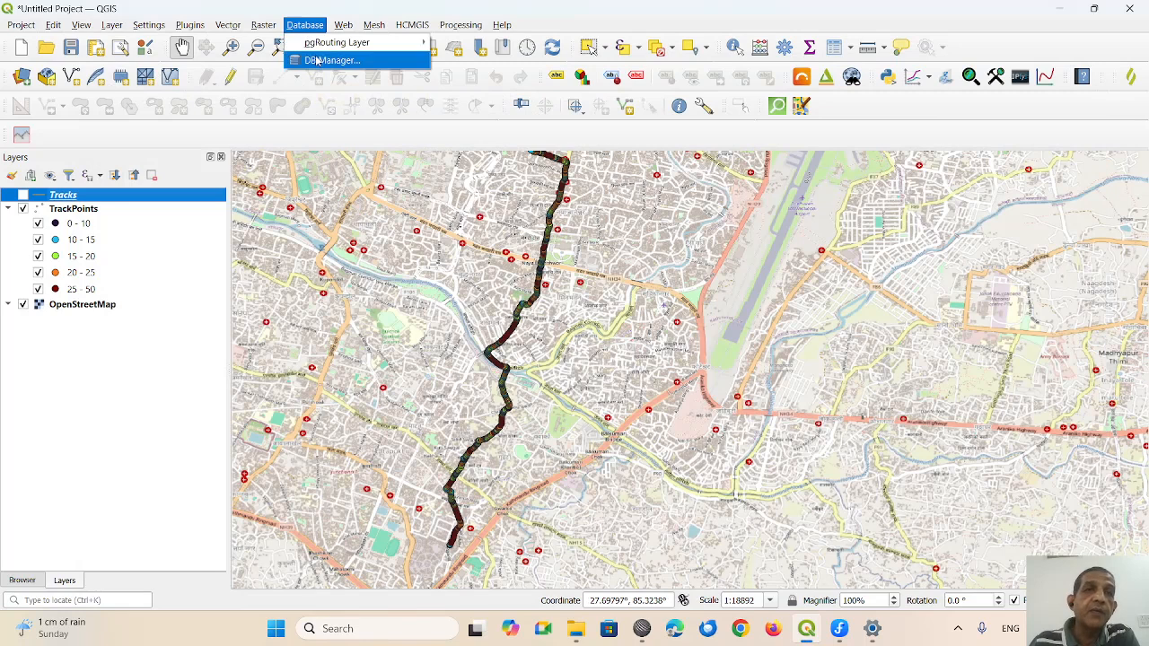
click(323, 60)
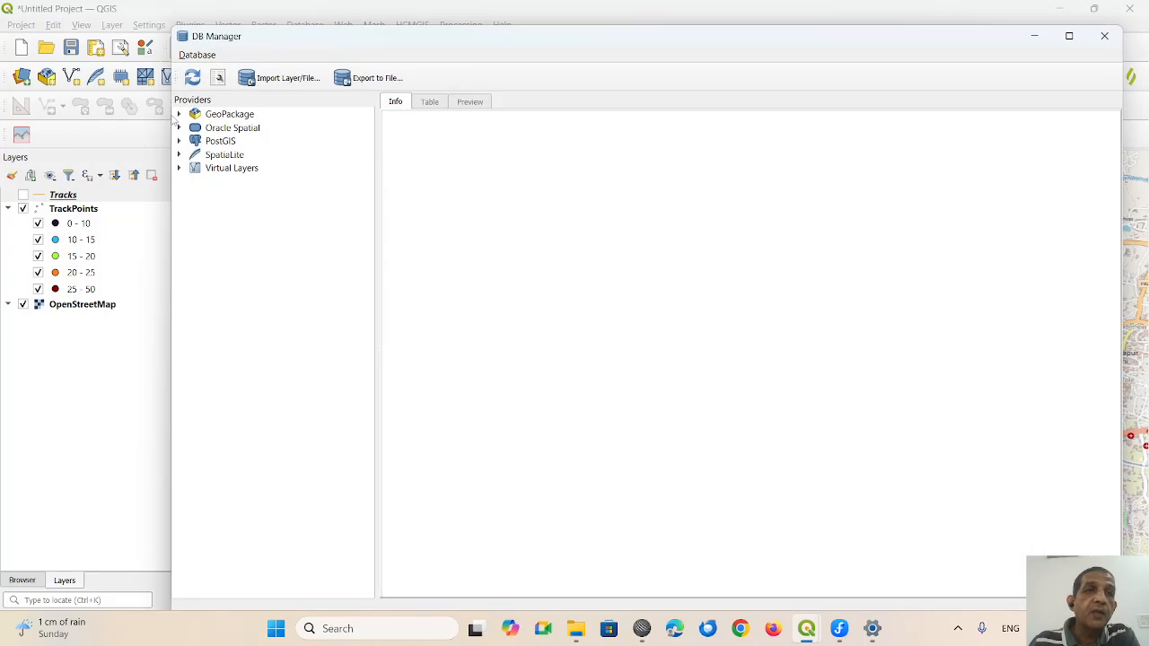
double_click(249, 116)
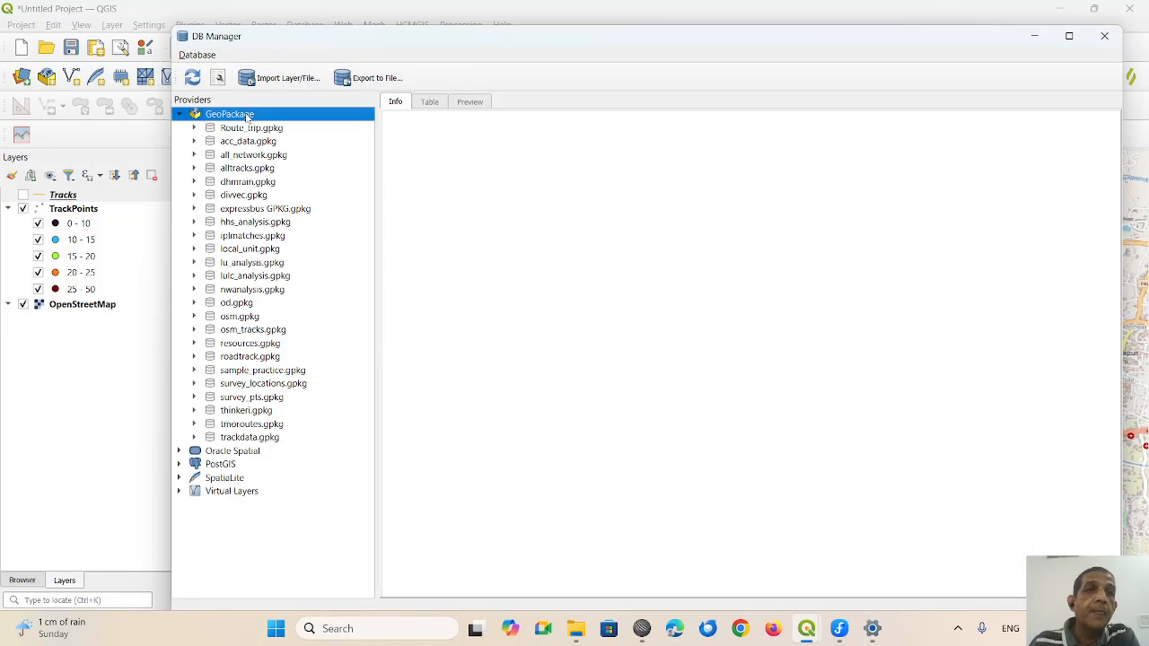
right_click(248, 117)
click(274, 121)
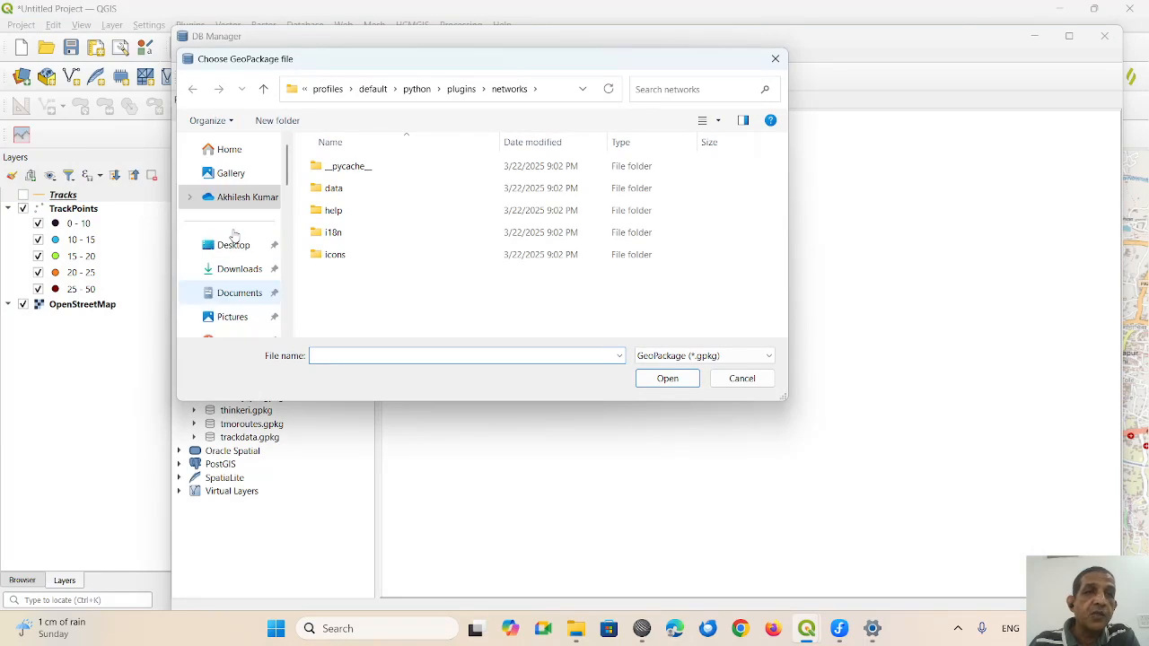
- Connect the GeoPackage speedtrack.gpkg from the GIS_Tutorials\vdo\speed folder on drive D
scroll(235, 235, down, 3)
scroll(234, 235, down, 5)
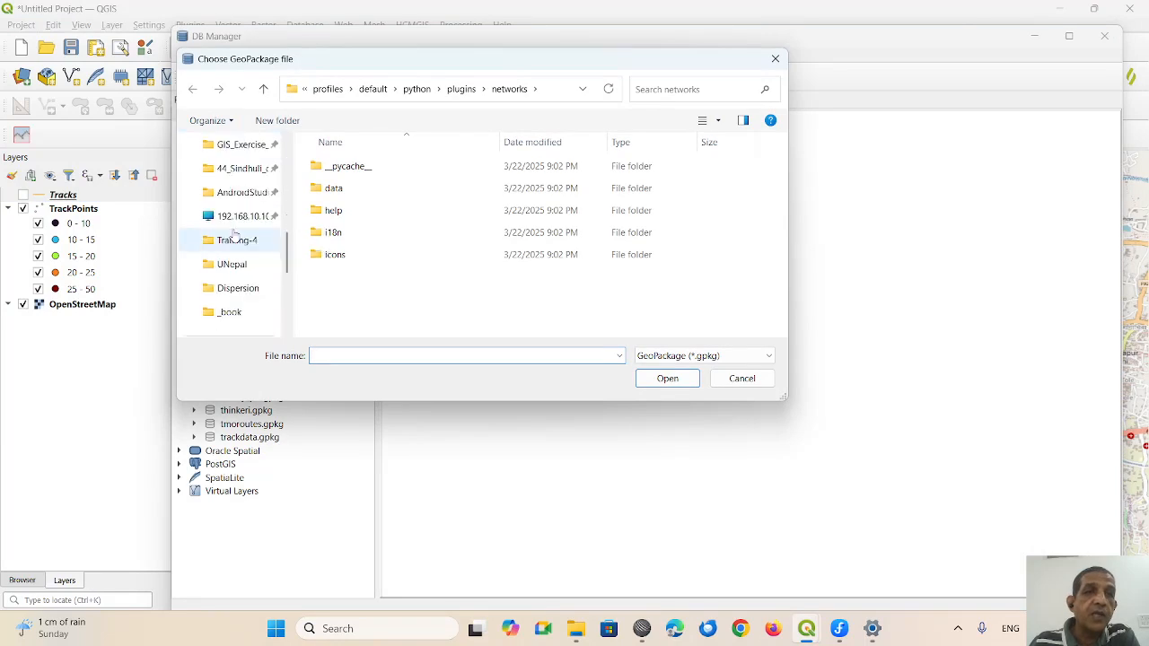
scroll(234, 235, up, 3)
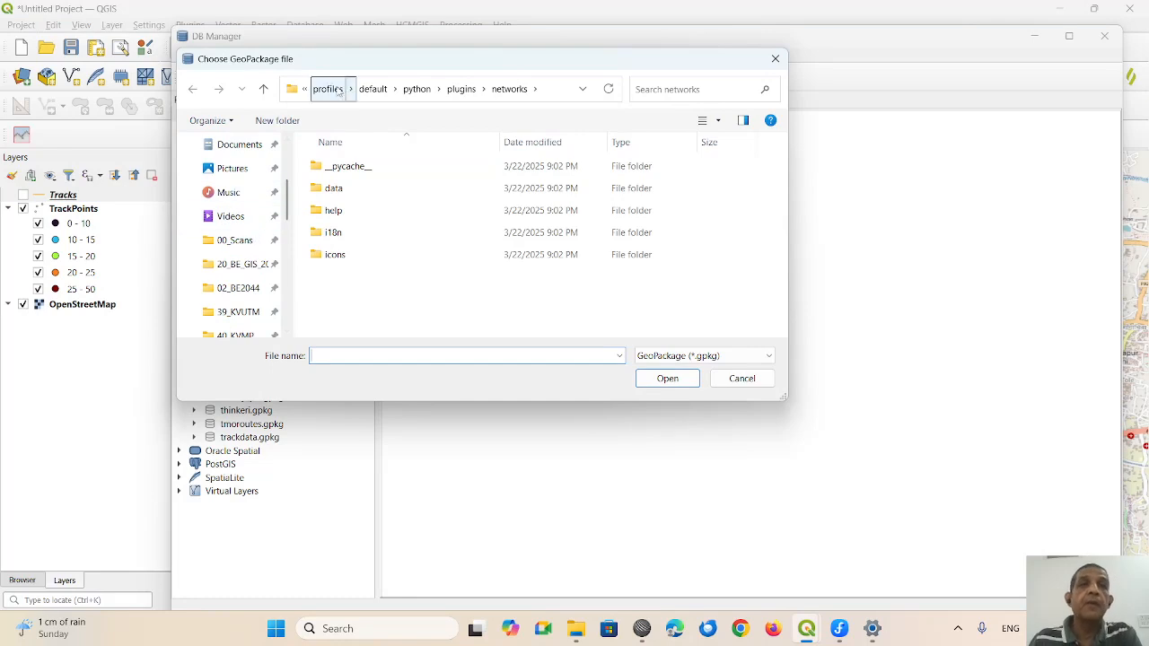
click(582, 89)
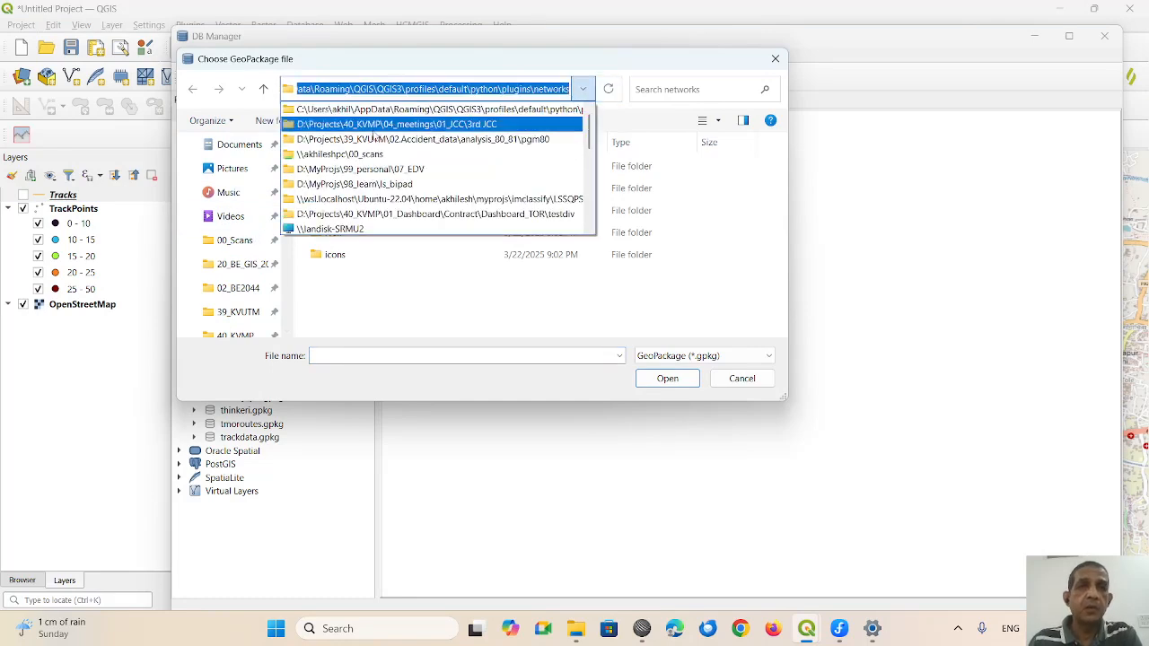
click(691, 182)
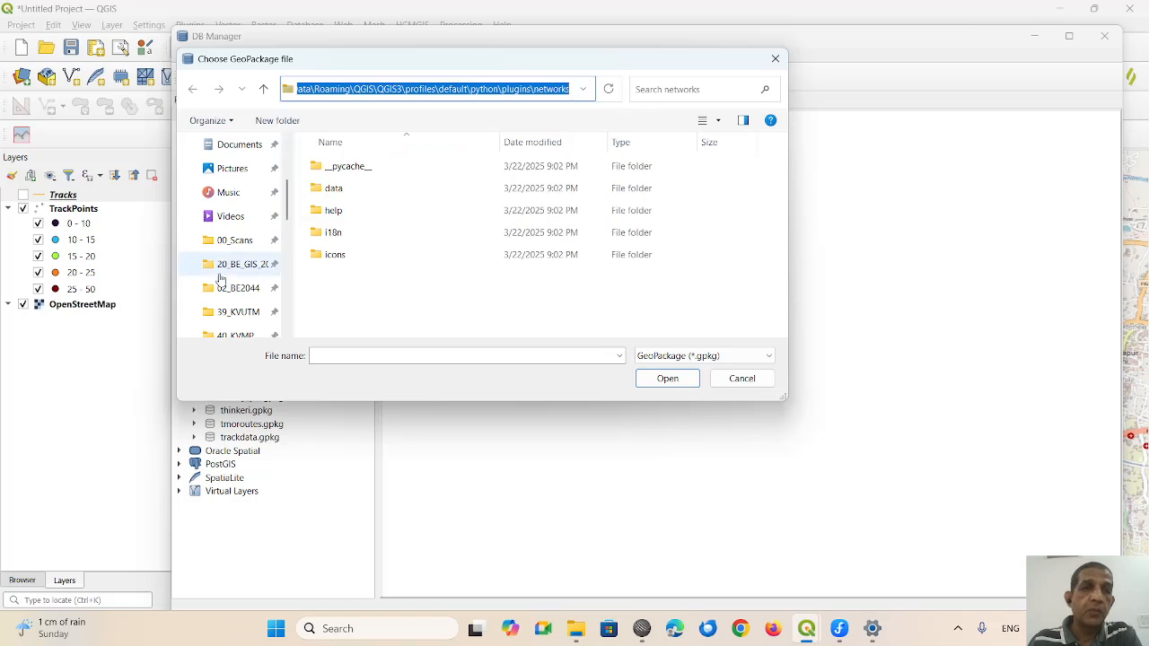
scroll(220, 280, down, 5)
scroll(220, 280, up, 2)
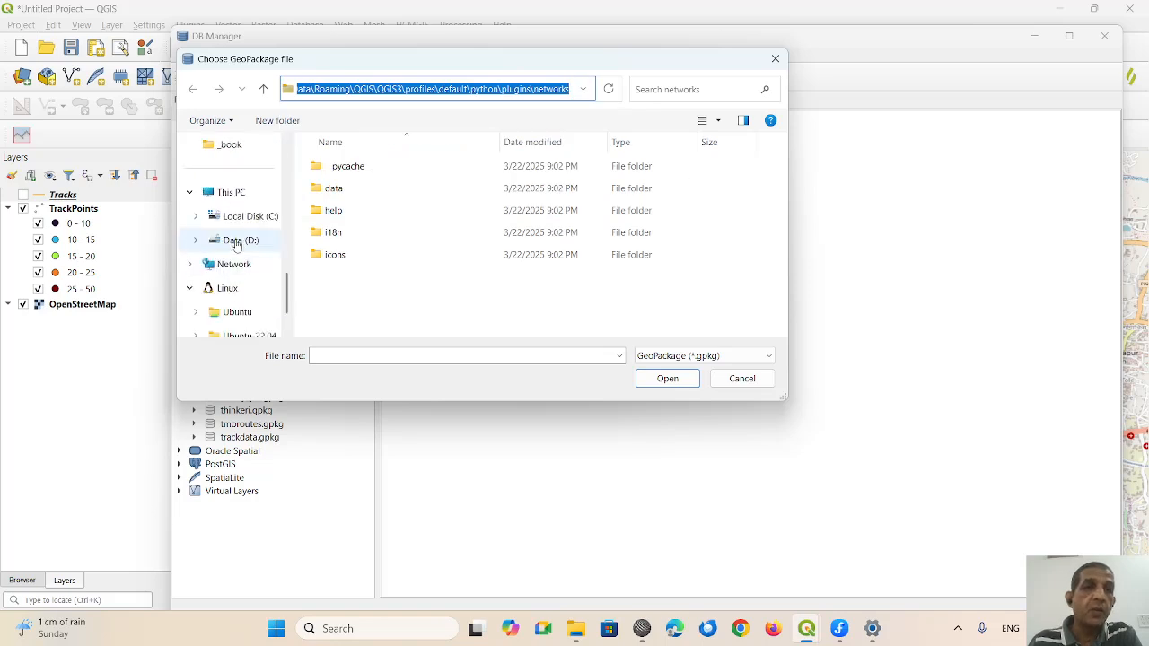
click(225, 240)
double_click(326, 299)
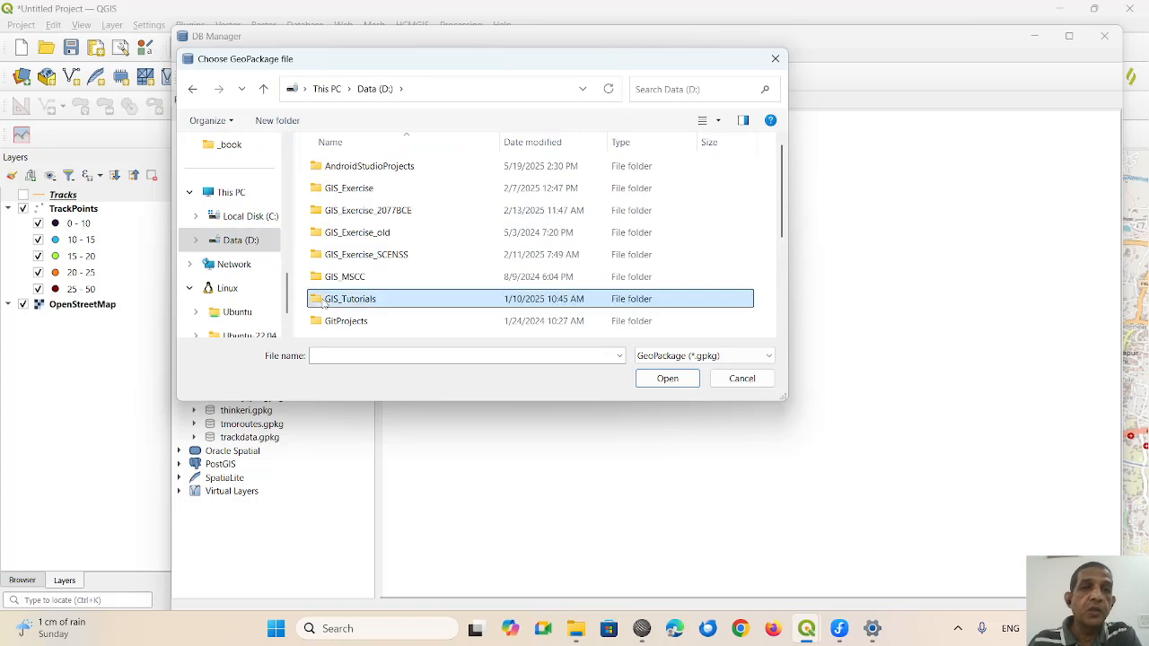
double_click(329, 187)
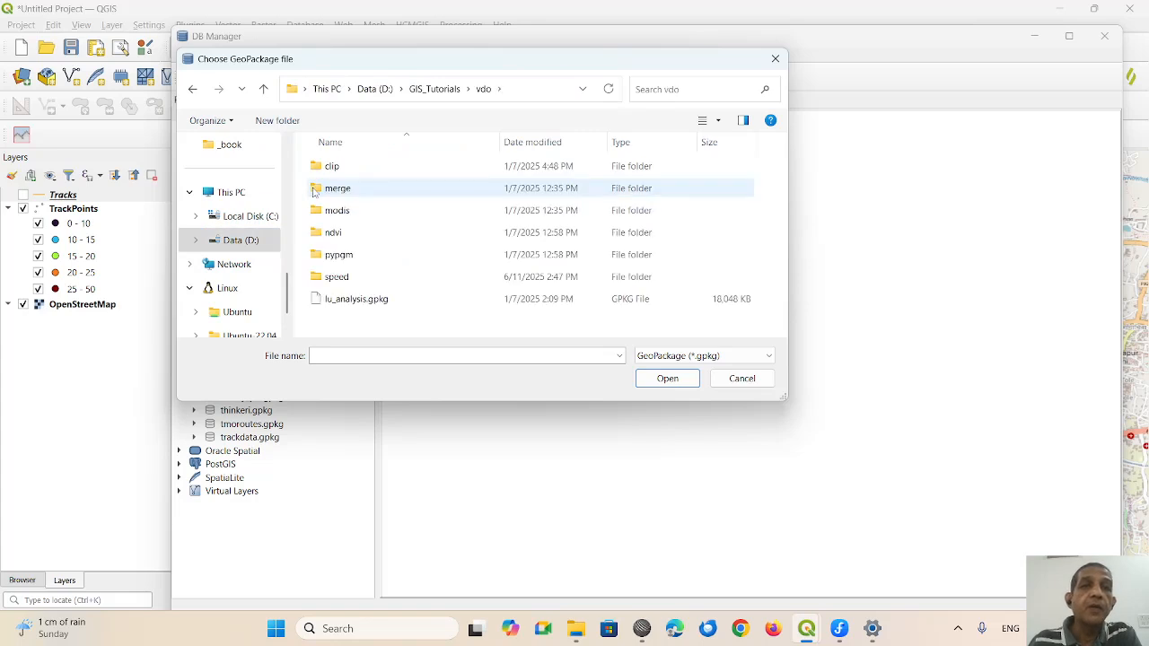
double_click(331, 276)
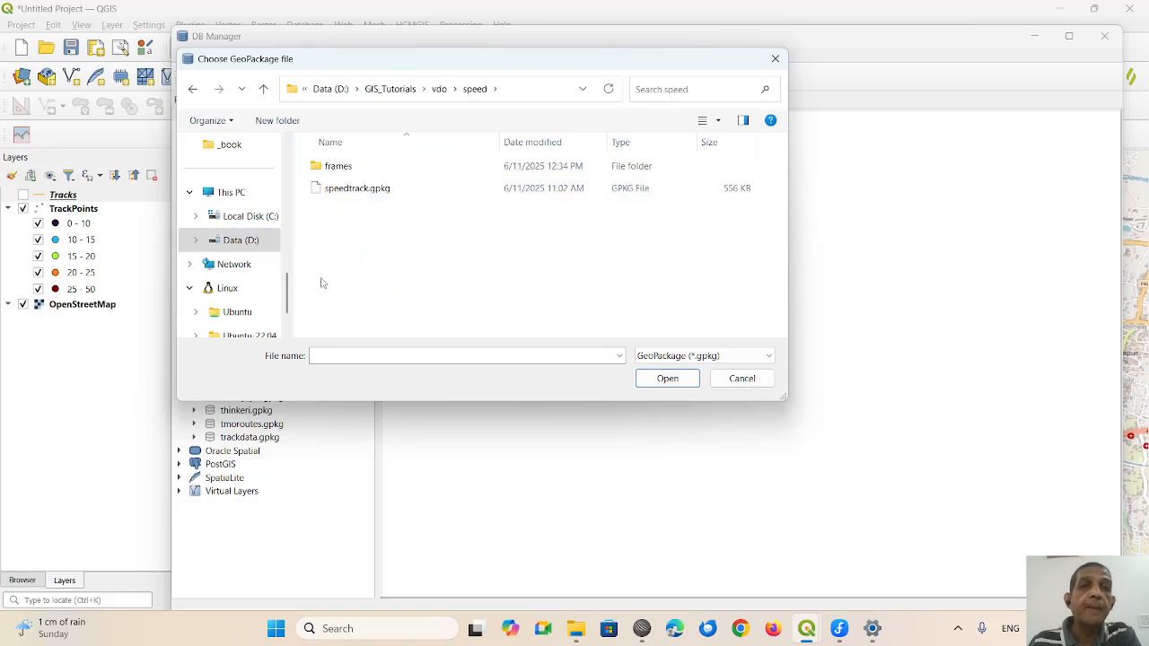
click(310, 188)
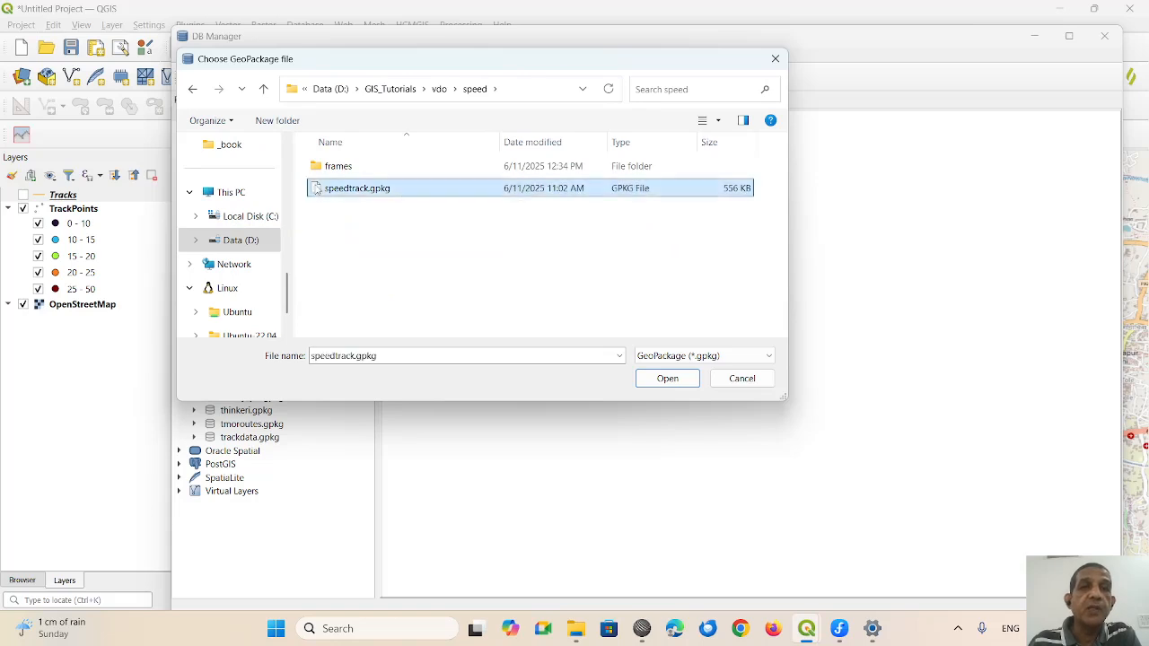
click(667, 379)
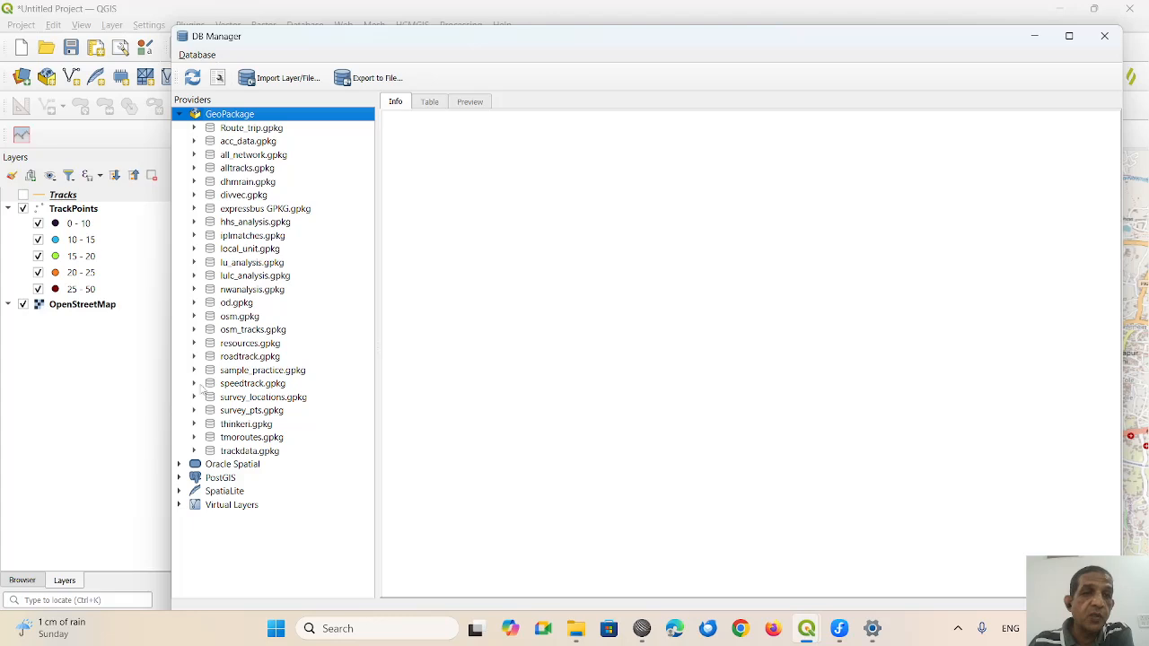
- Delete the trackline table from speedtrack.gpkg
click(196, 385)
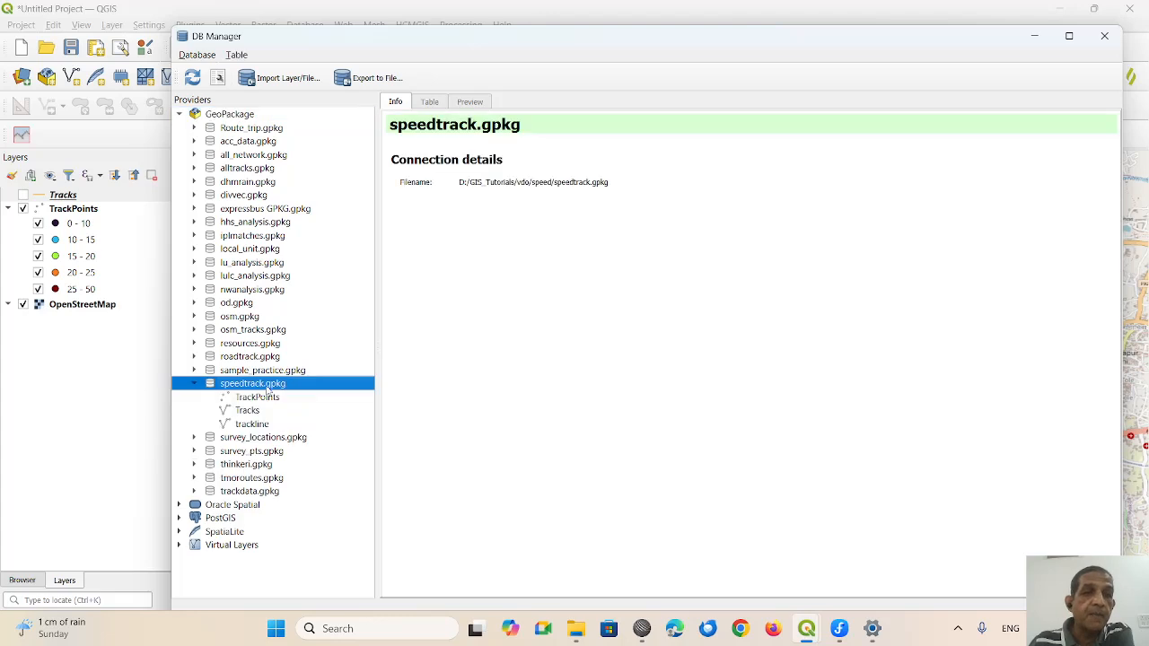
click(250, 425)
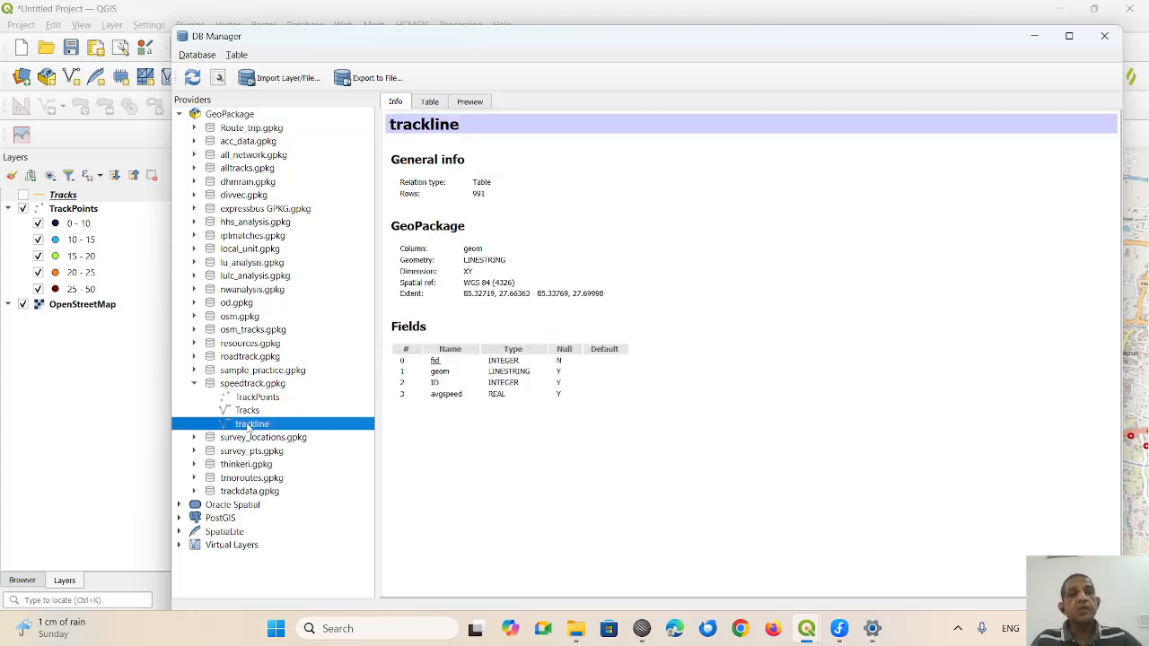
right_click(249, 427)
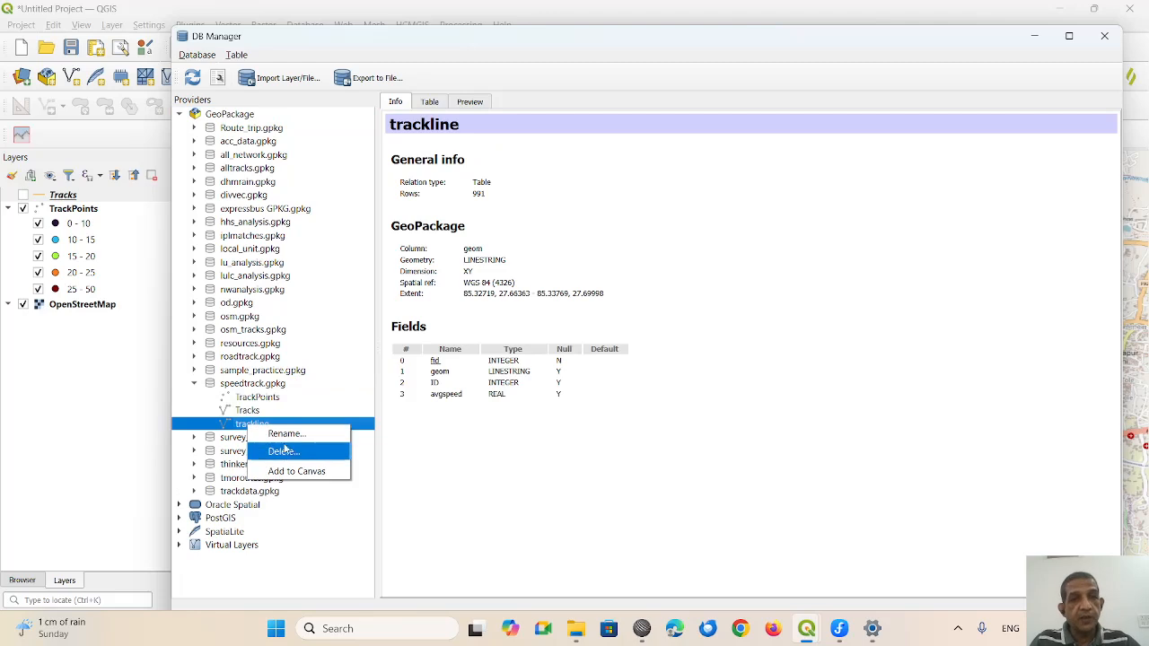
click(283, 451)
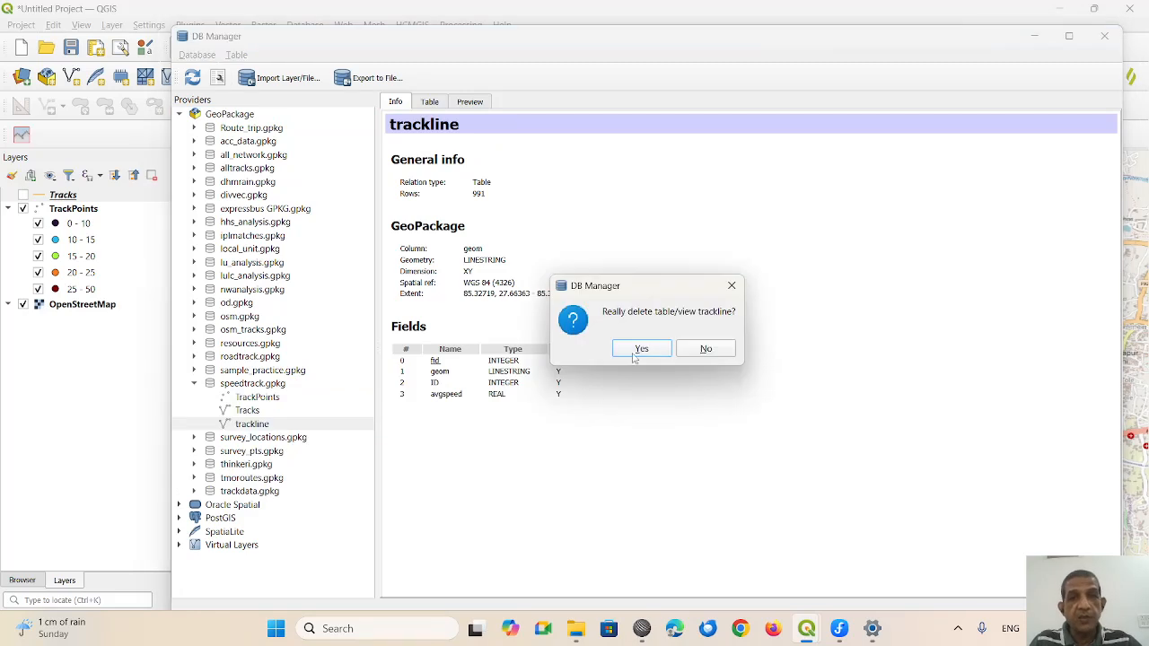
click(641, 350)
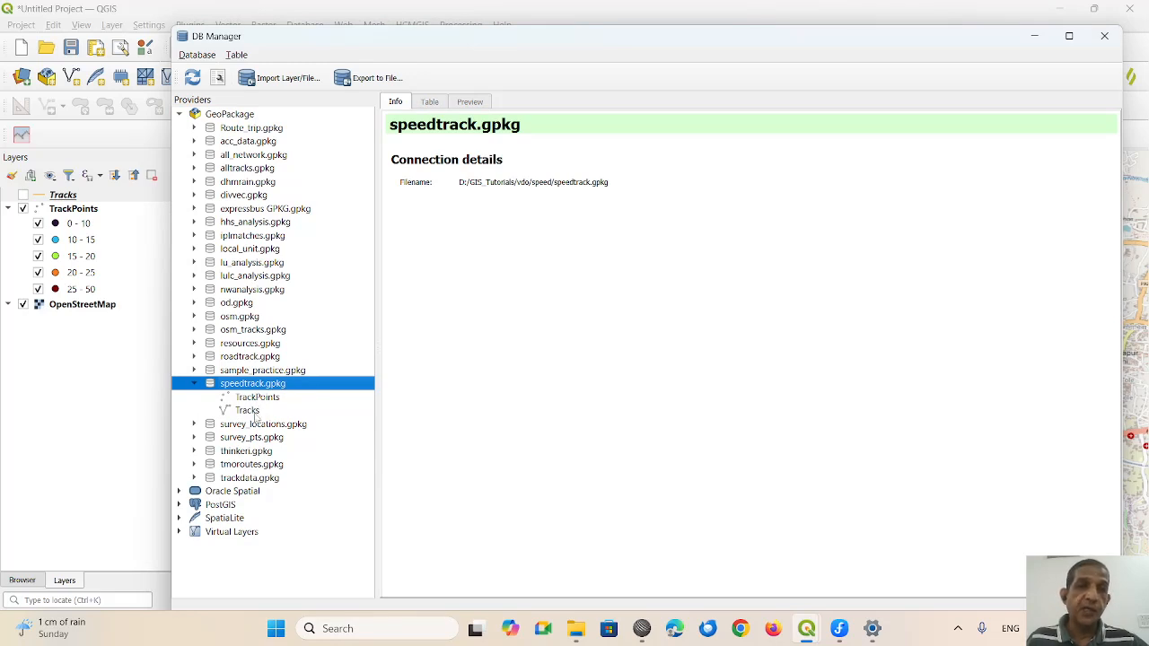
- Open an SQL query window for speedtrack.gpkg and enlarge the editor's text
click(218, 78)
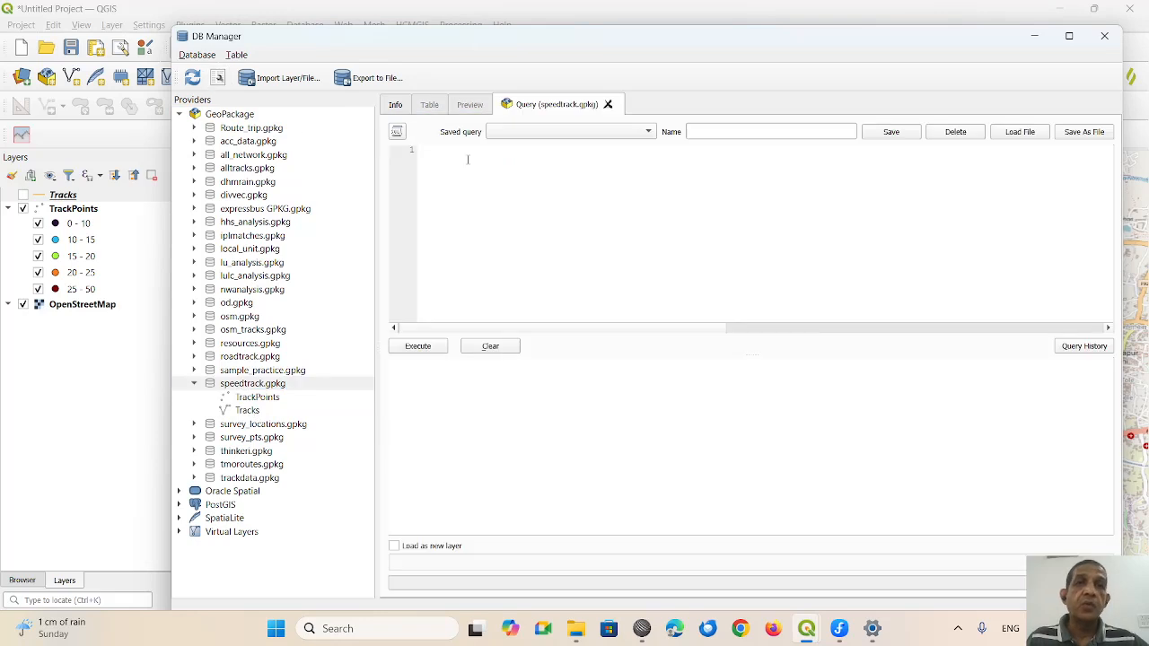
click(441, 160)
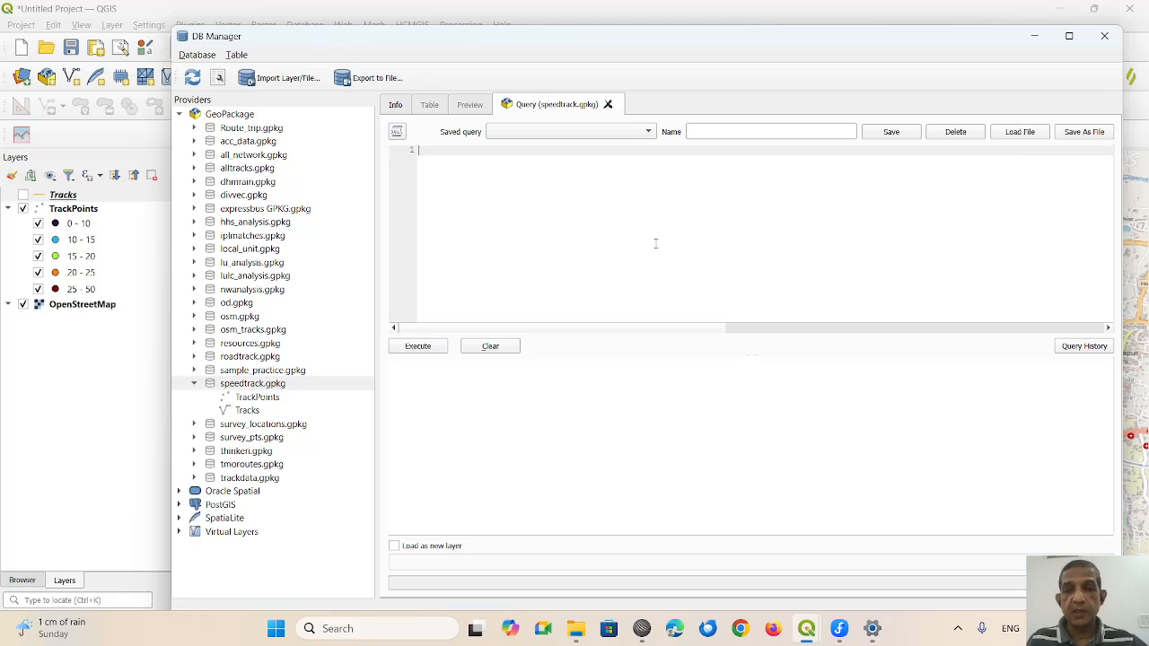
mouse_move(584, 634)
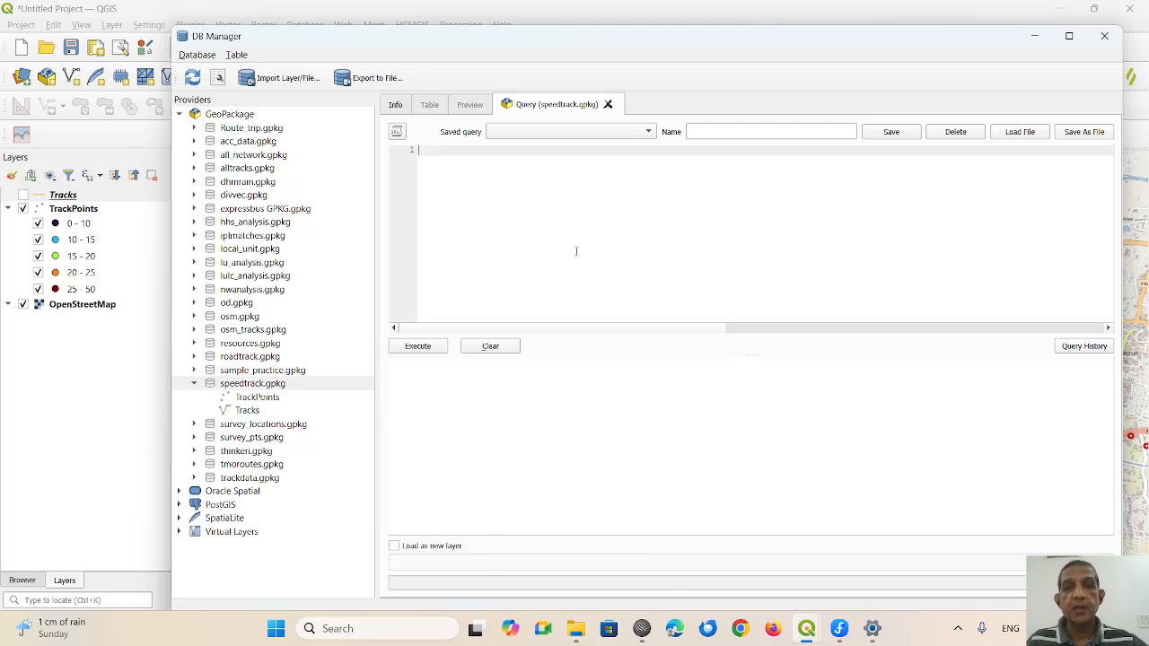
scroll(585, 245, up, 3)
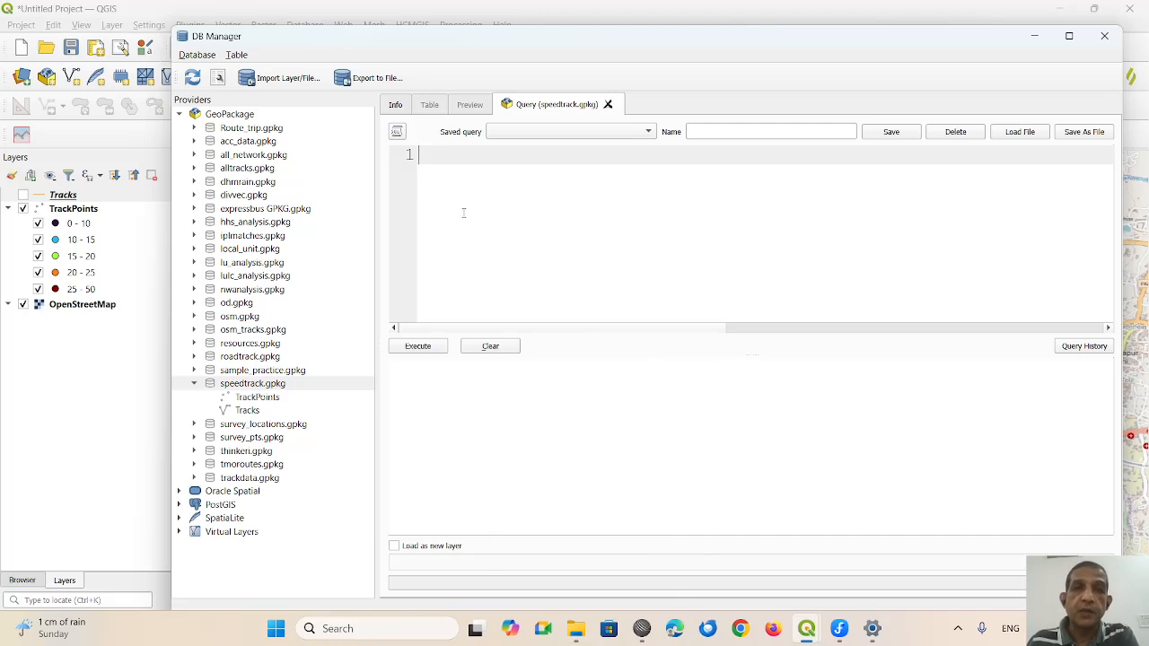
- Copy the full average-speed line query from speedcalc.sql in SciTE into the DB Manager query editor
click(641, 629)
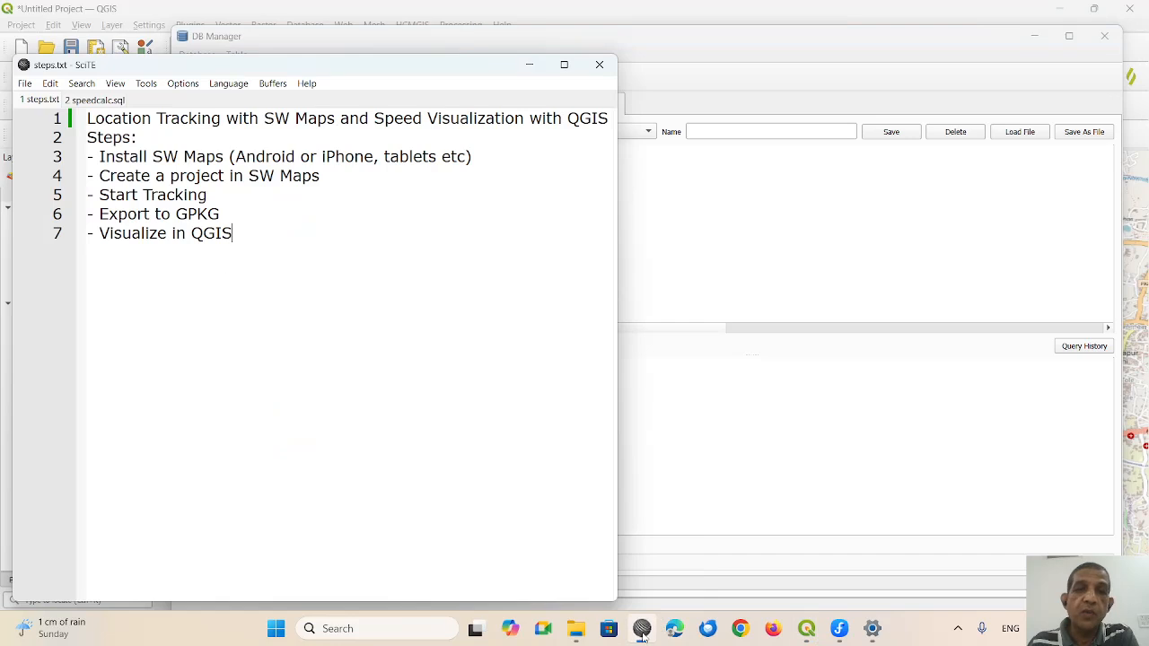
click(99, 101)
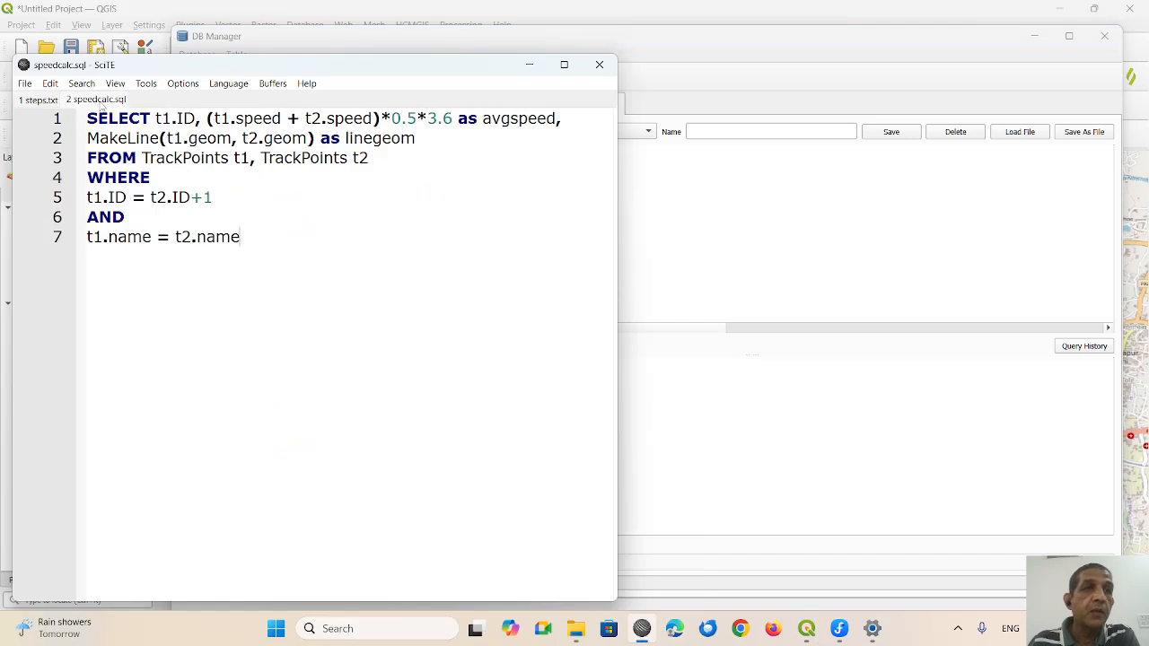
drag(89, 118, 247, 237)
key(ctrl+c)
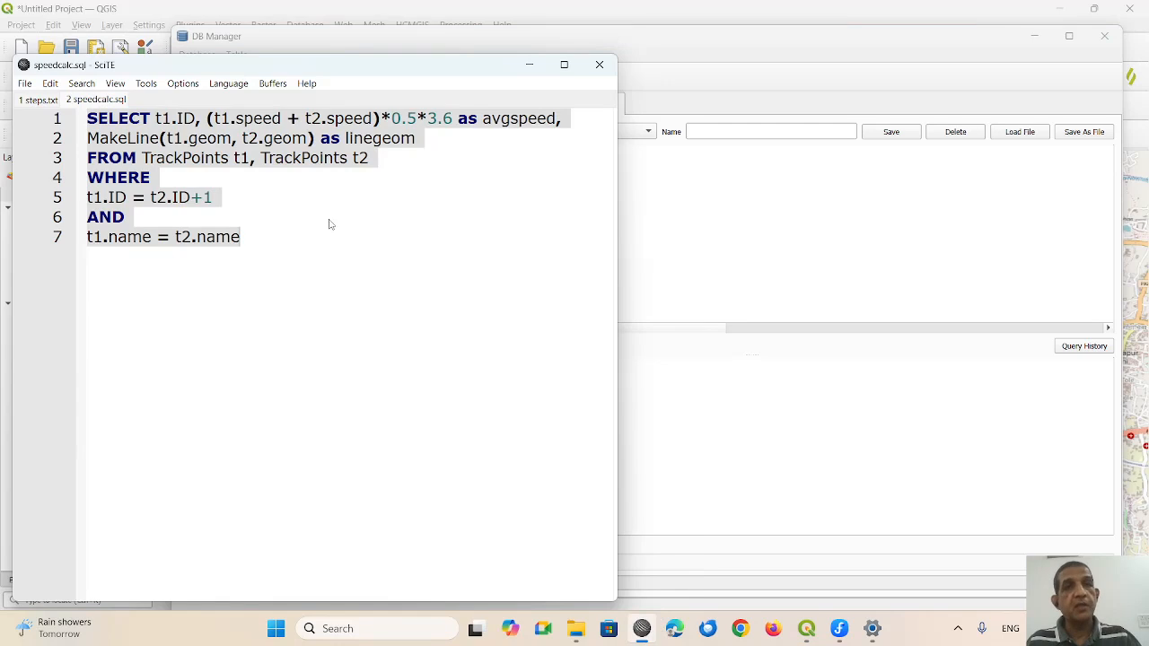
click(672, 217)
key(ctrl+v)
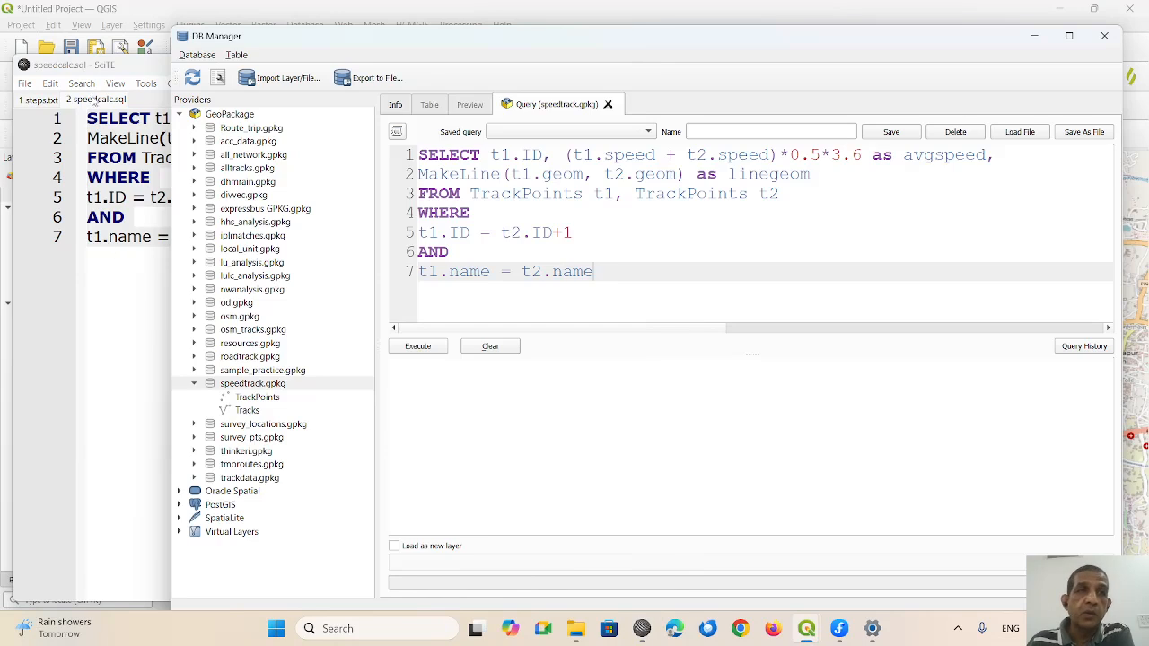
click(142, 69)
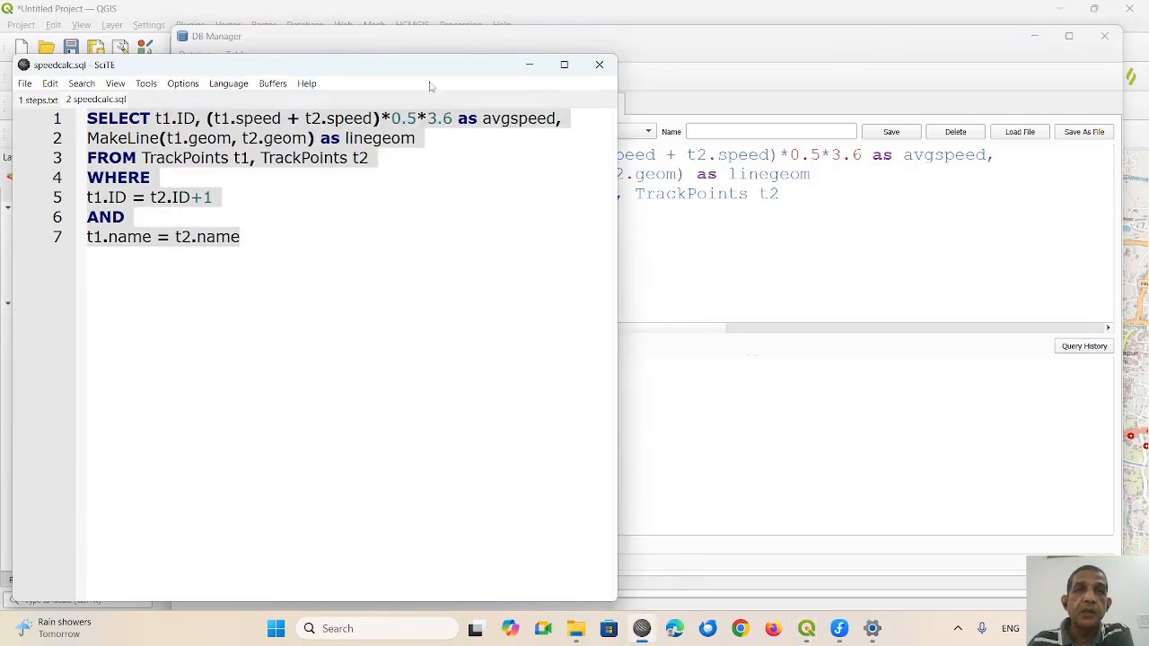
- Open the TrackPoints attribute table and examine its name and speed columns
click(531, 62)
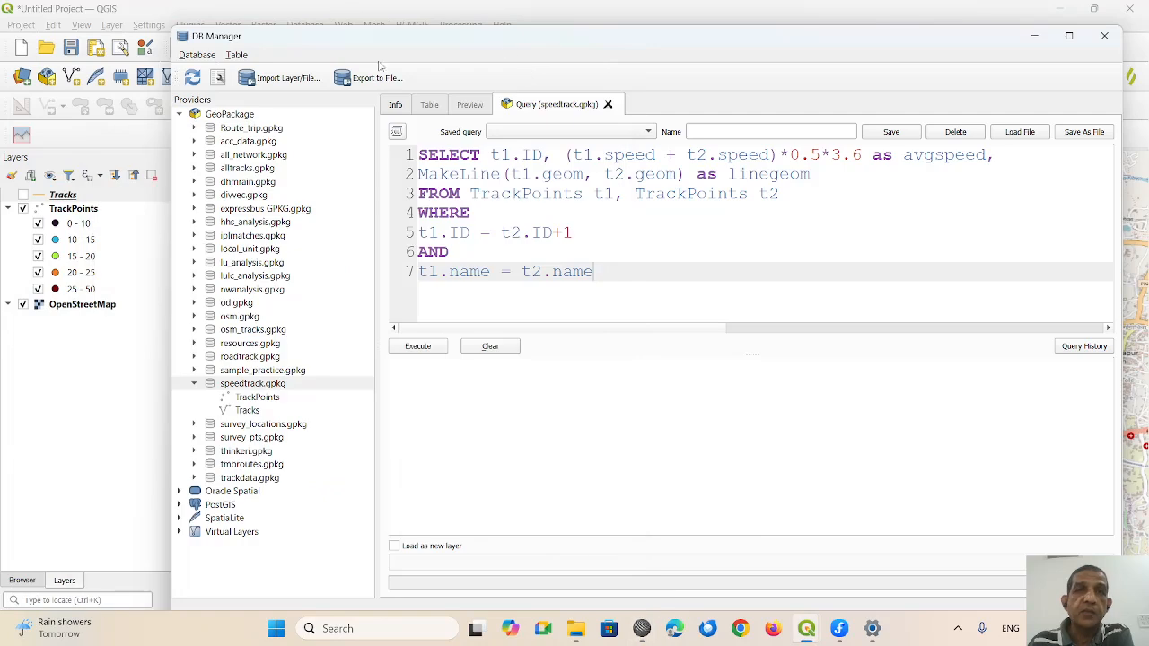
click(73, 210)
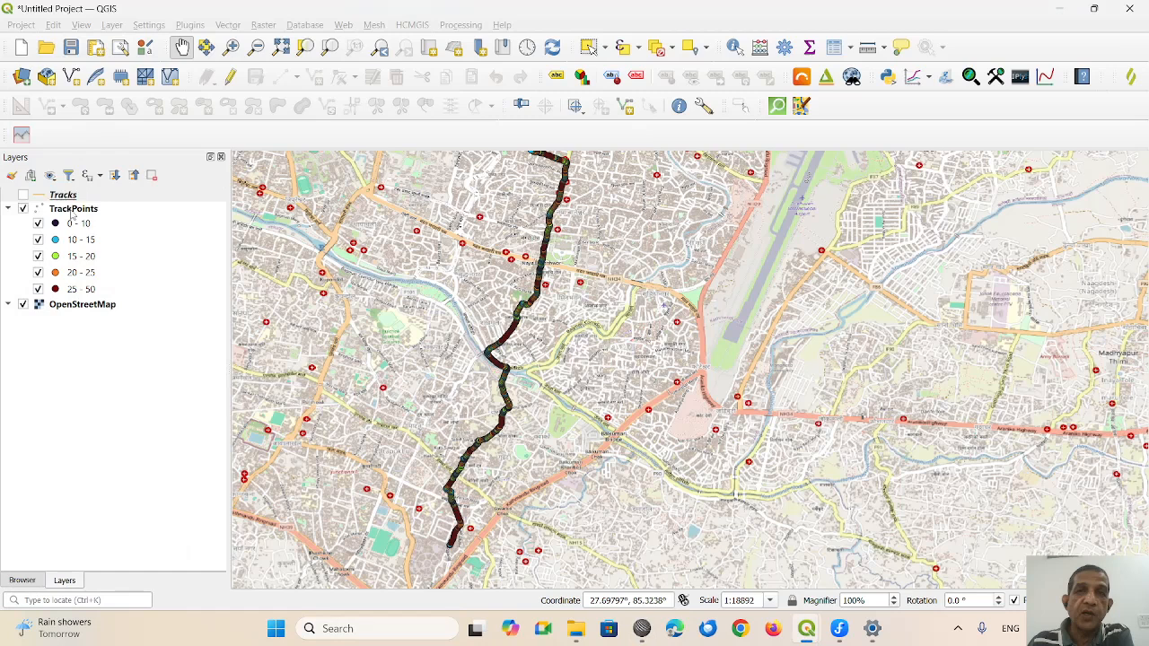
click(834, 48)
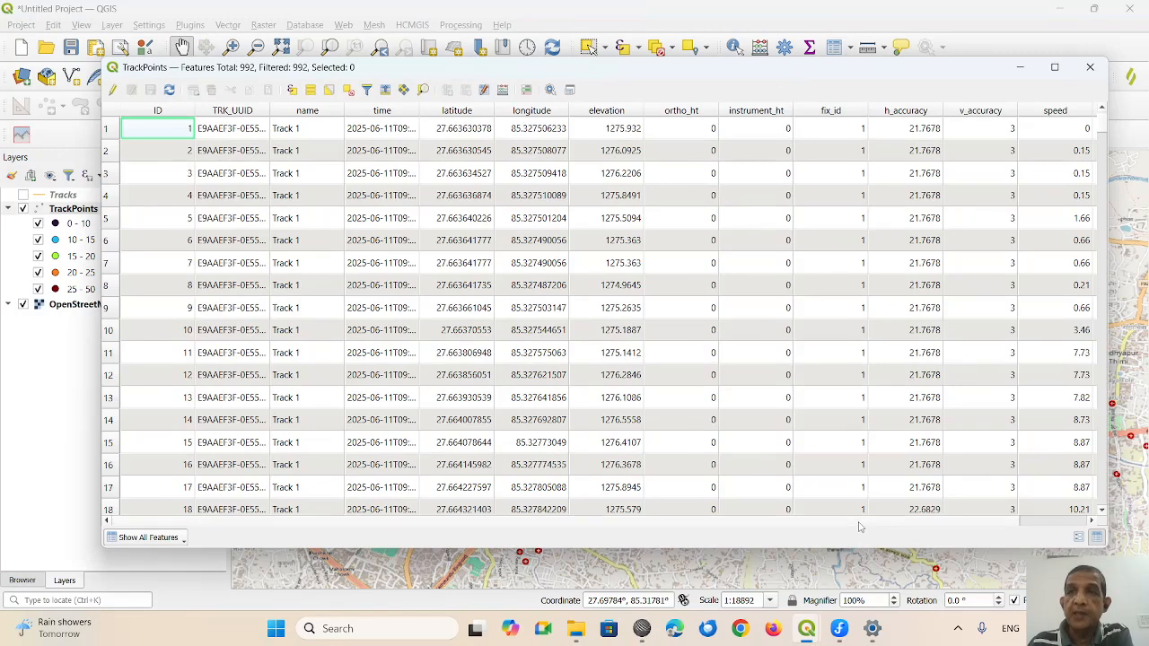
scroll(859, 526, right, 2)
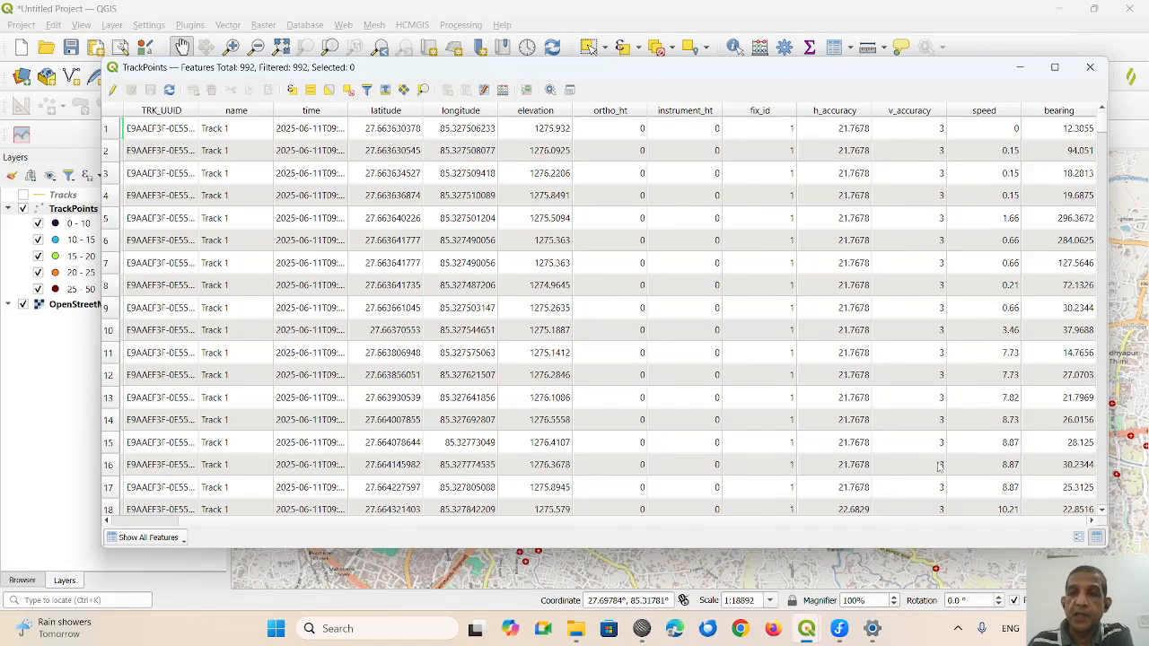
- Return to the DB Manager query and examine the average-speed expression, including the 0.5 and 3.6 factors
mouse_move(807, 630)
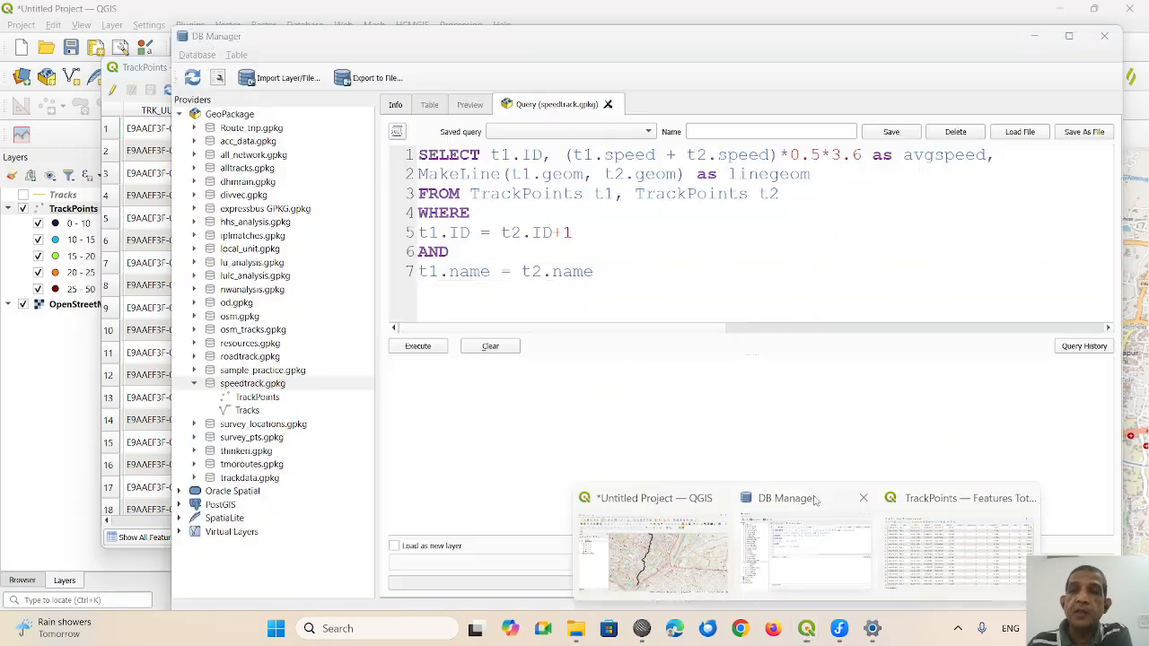
click(813, 501)
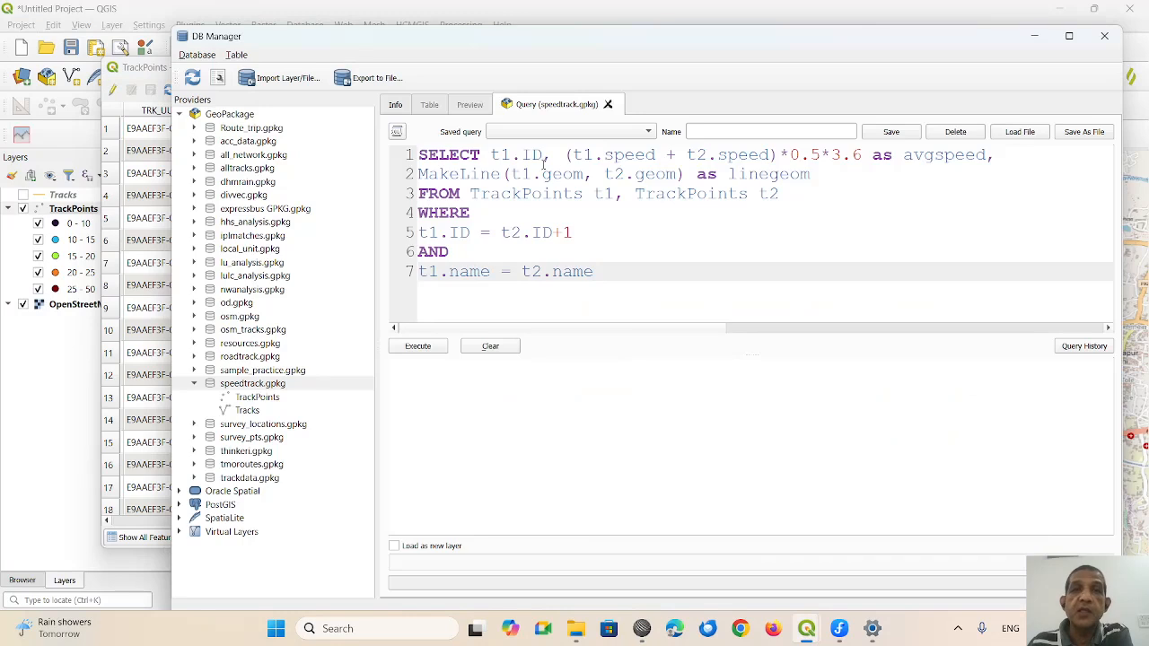
drag(607, 41, 578, 172)
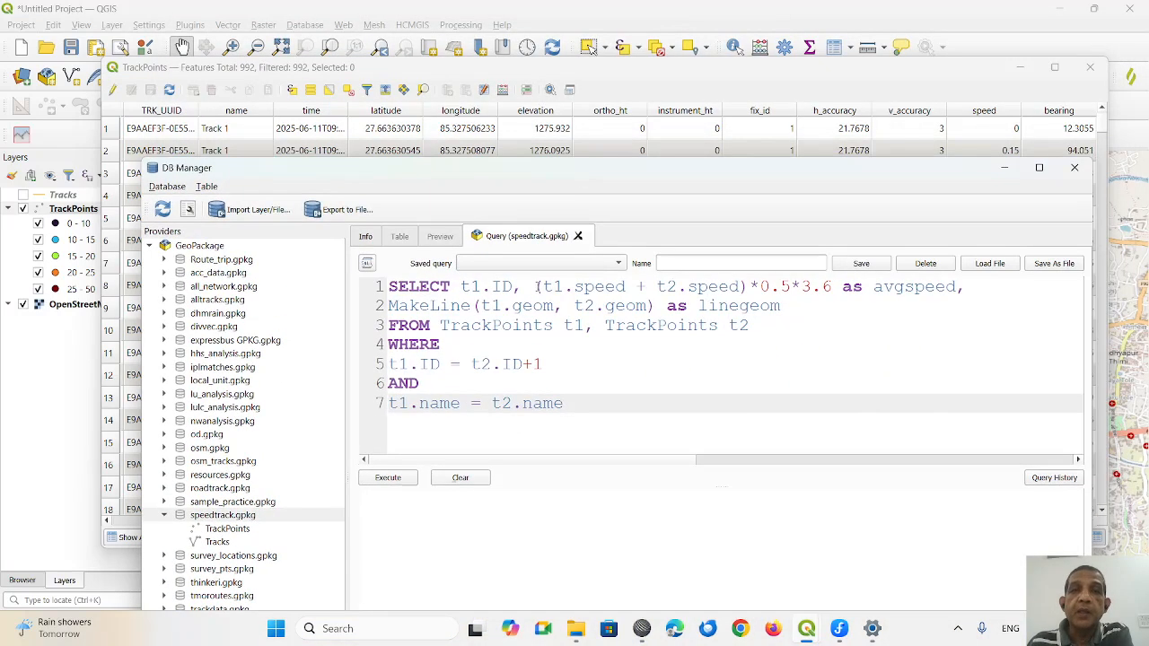
drag(537, 287, 748, 287)
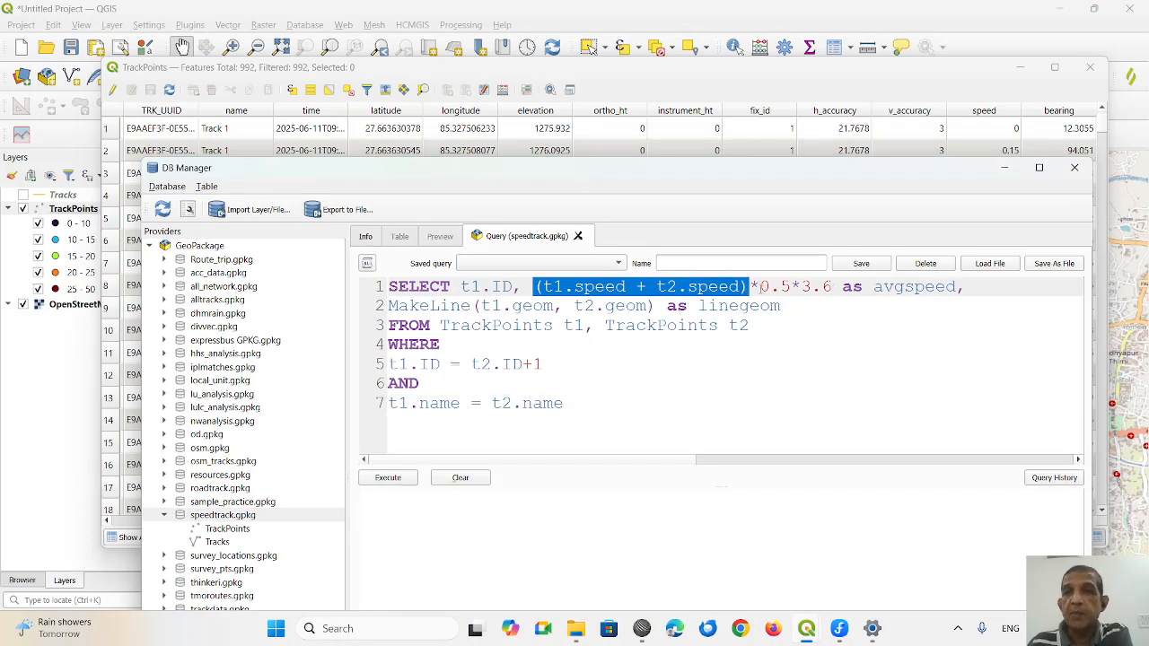
drag(760, 287, 835, 286)
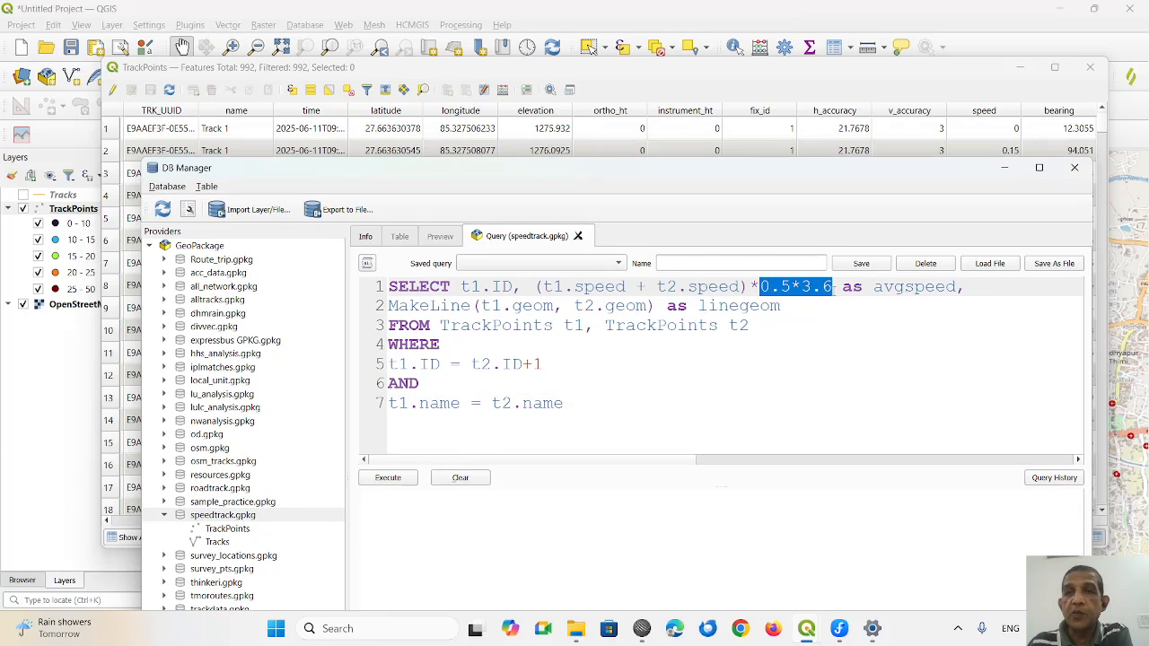
click(765, 288)
drag(760, 286, 791, 287)
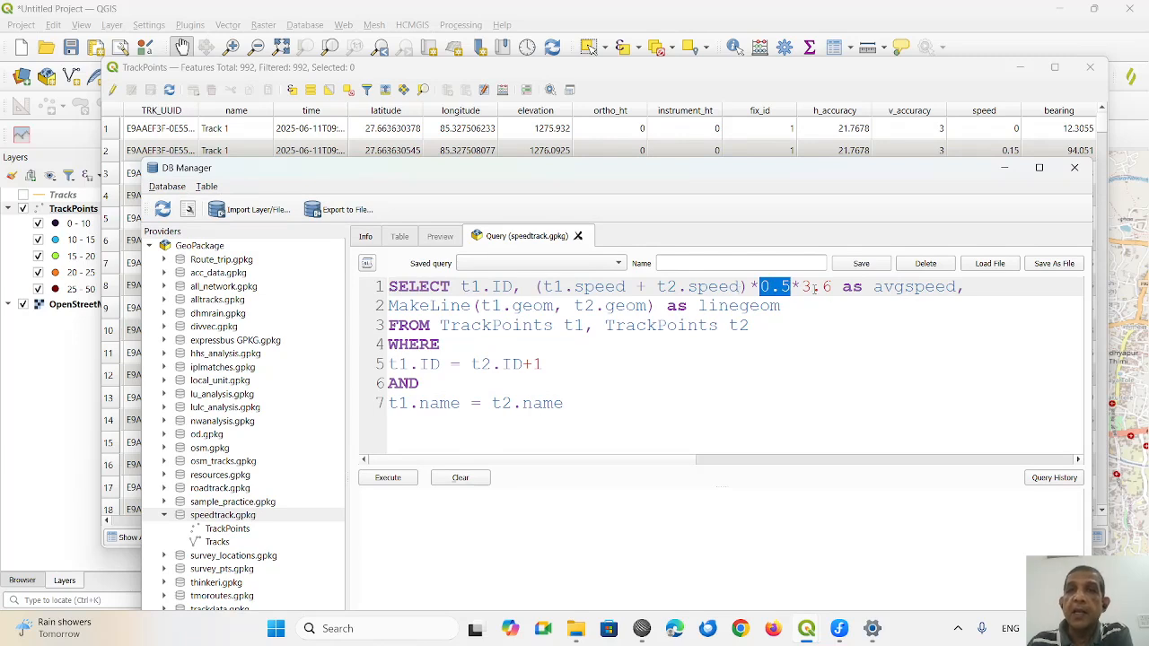
drag(800, 287, 833, 287)
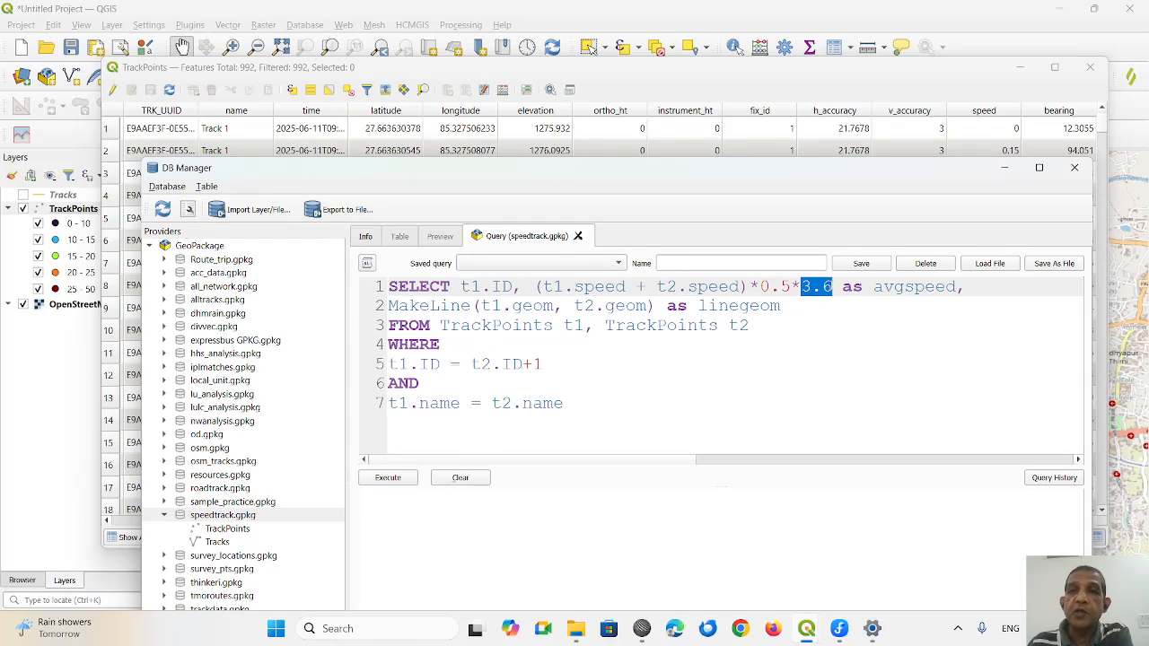
- Compare the query's ID and name matching conditions in the WHERE clause with the TrackPoints attribute rows
drag(793, 177, 760, 251)
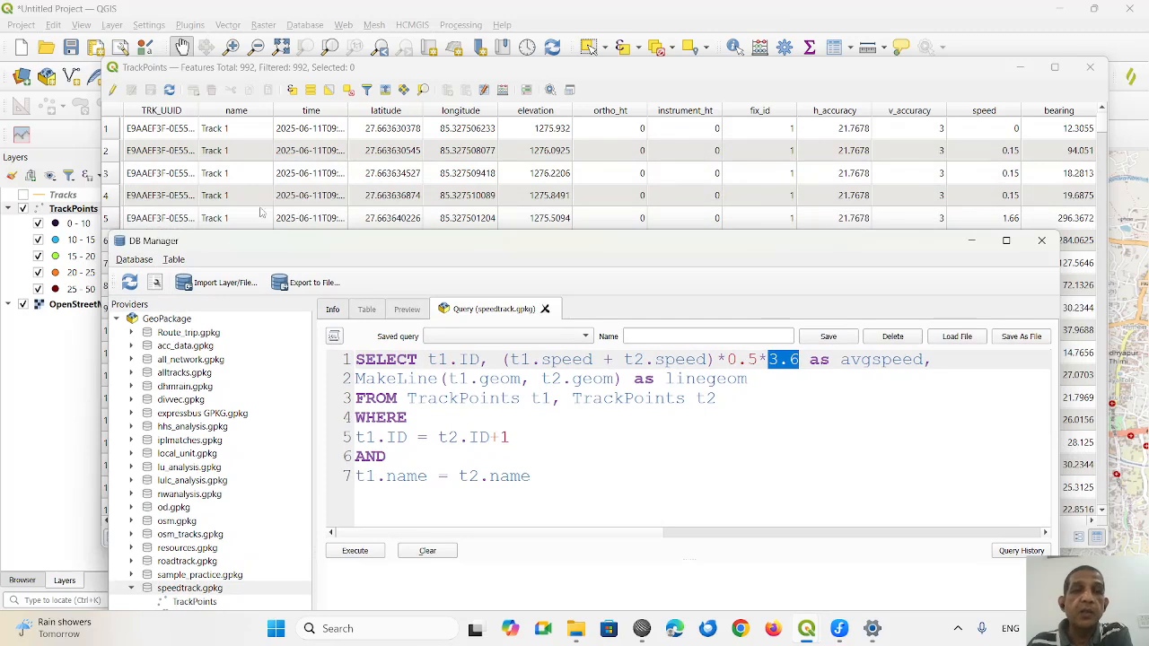
click(357, 438)
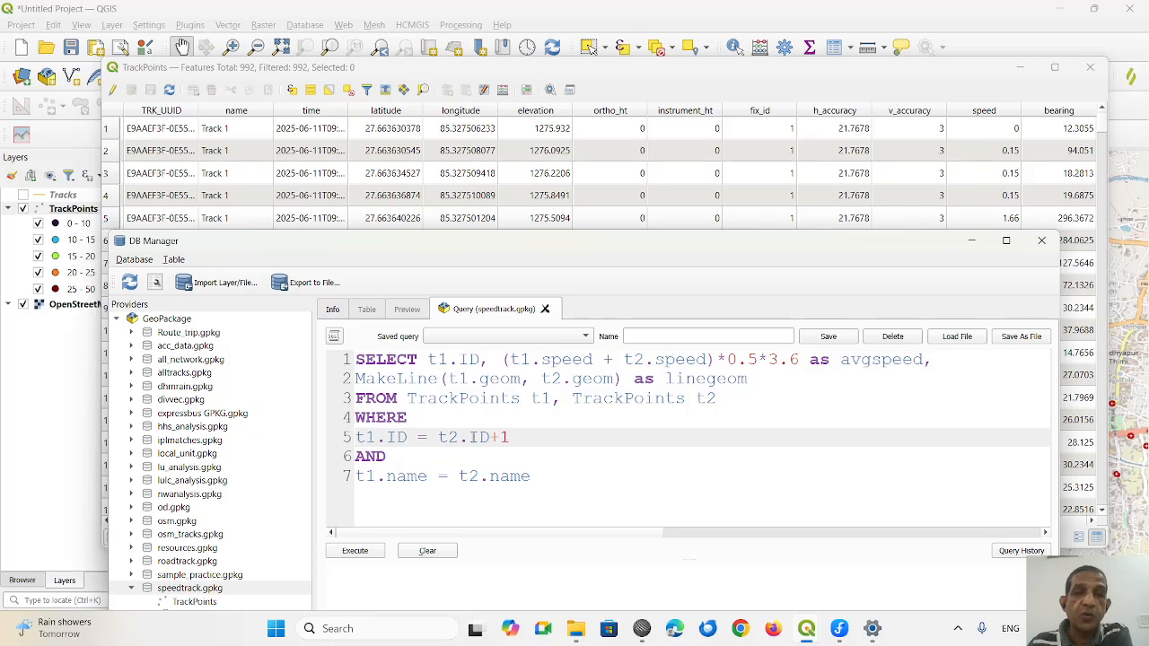
drag(356, 437, 515, 445)
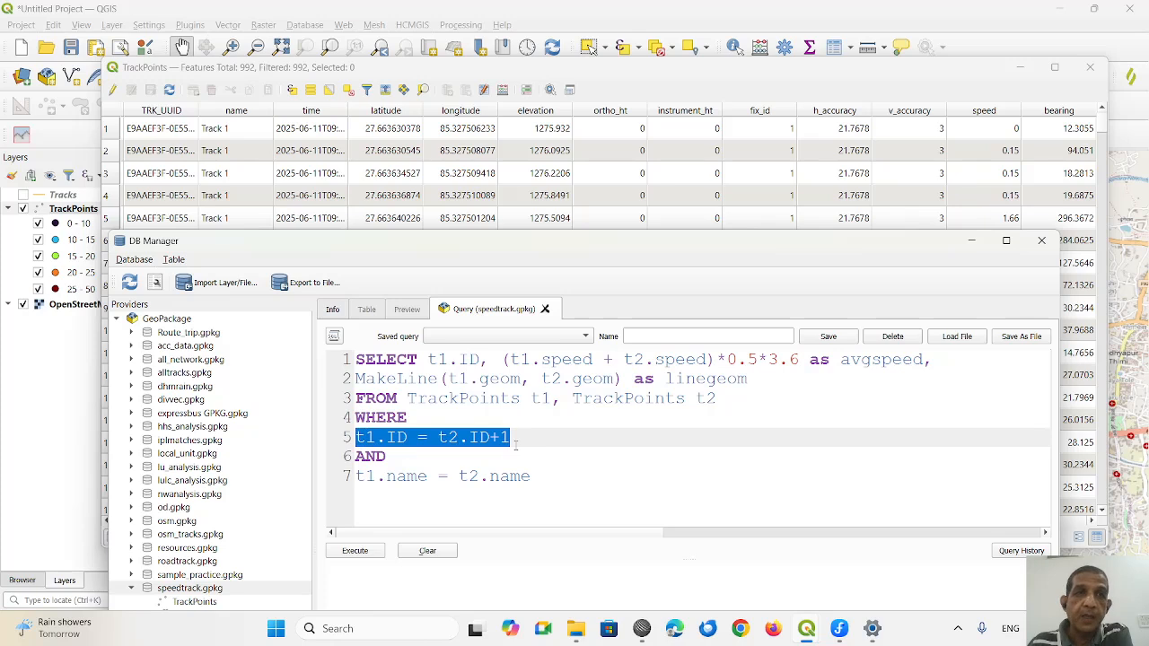
drag(357, 475, 531, 477)
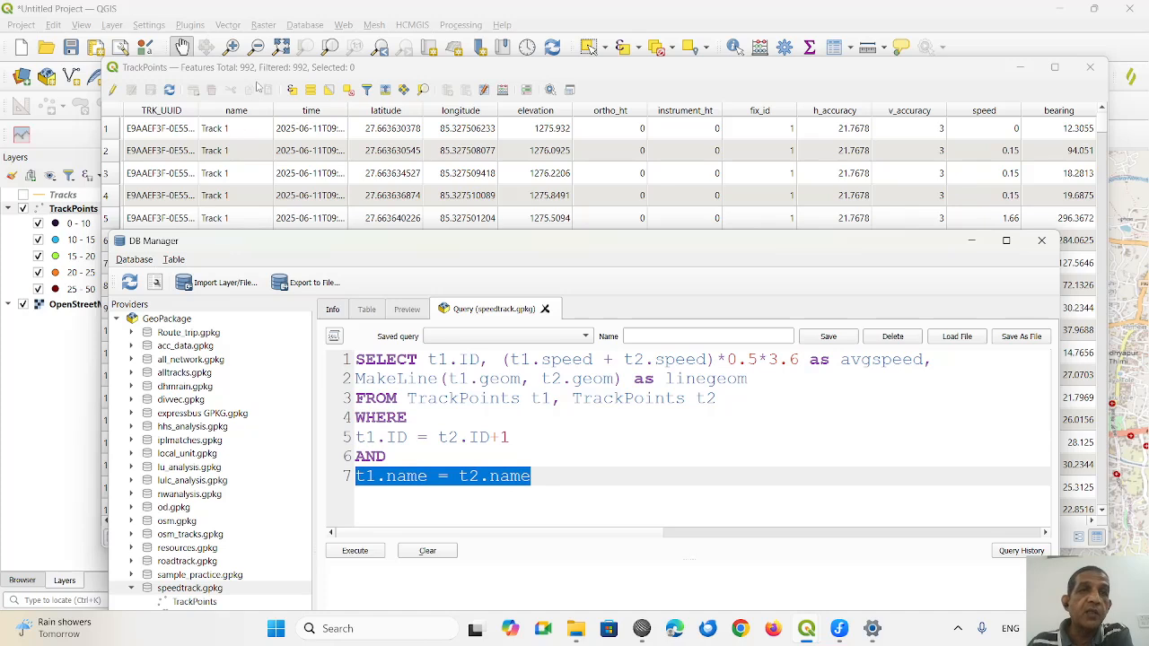
click(357, 455)
drag(358, 454, 499, 486)
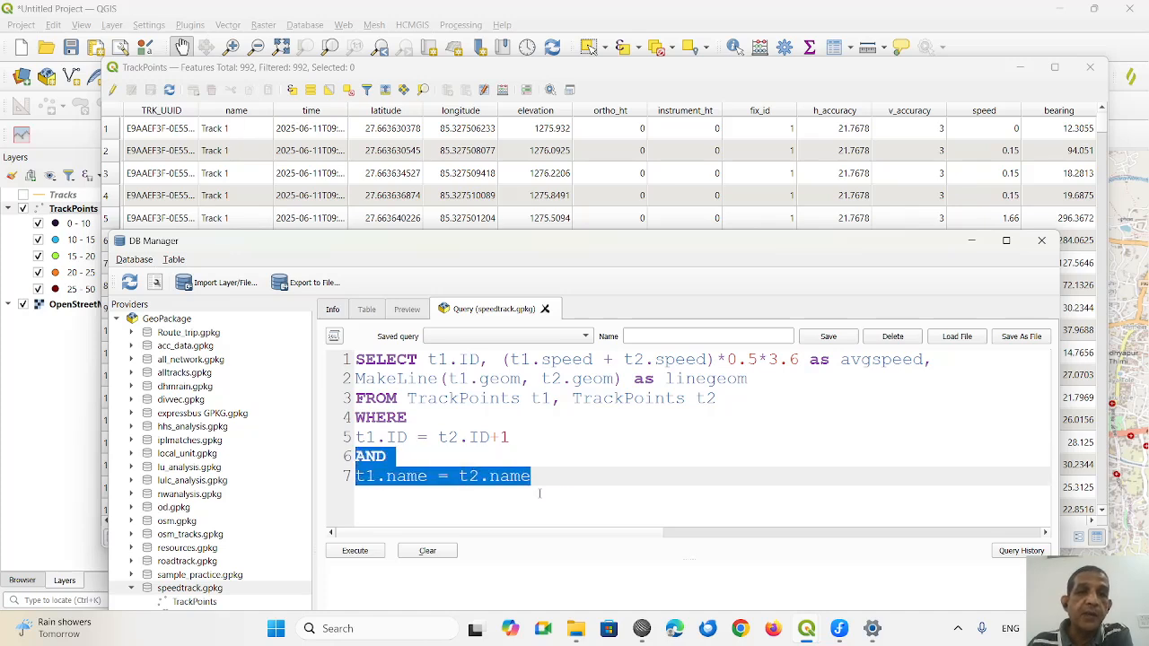
click(545, 444)
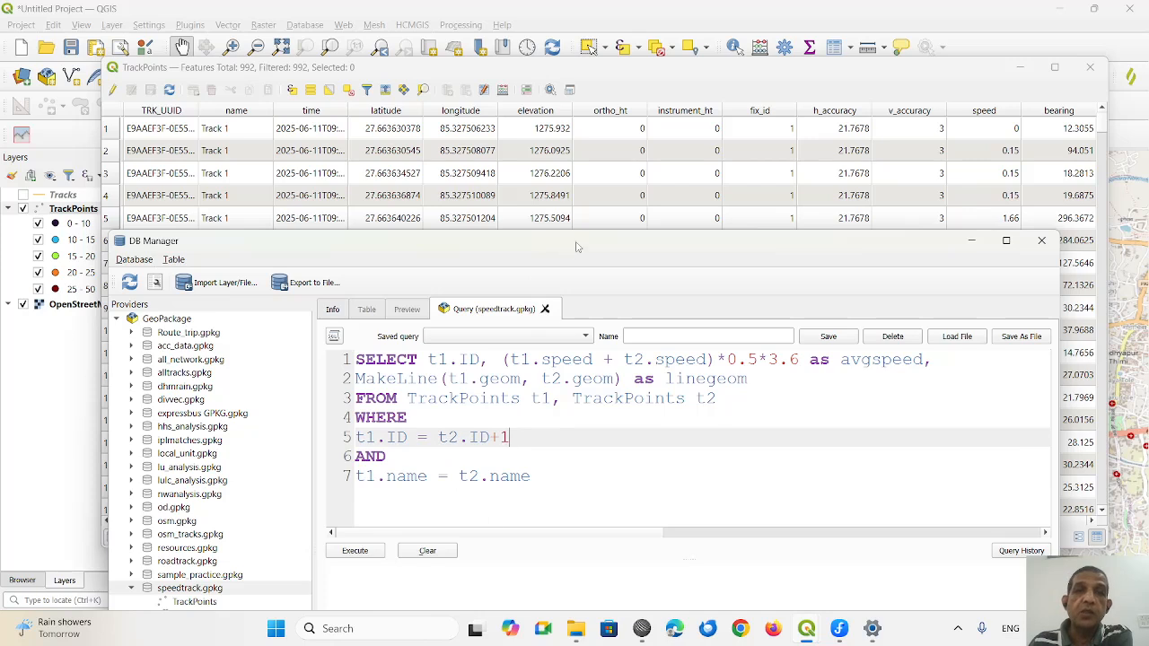
- Execute the average-speed query and widen the linegeom result column to check it against the MakeLine expression
drag(578, 246, 606, 38)
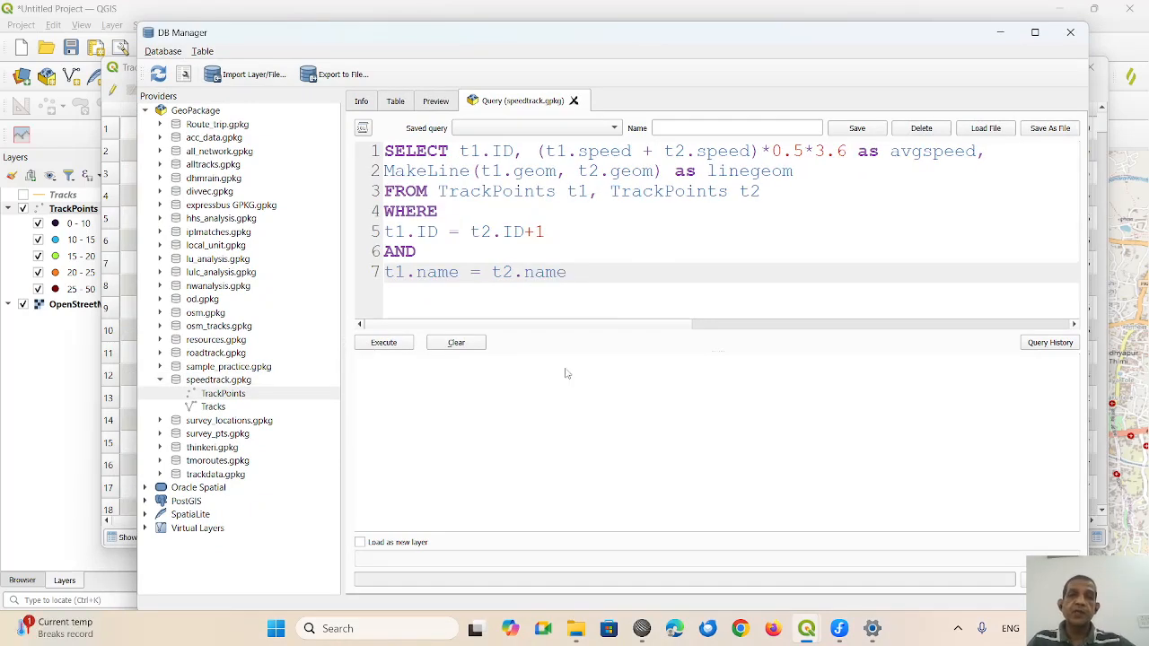
click(387, 345)
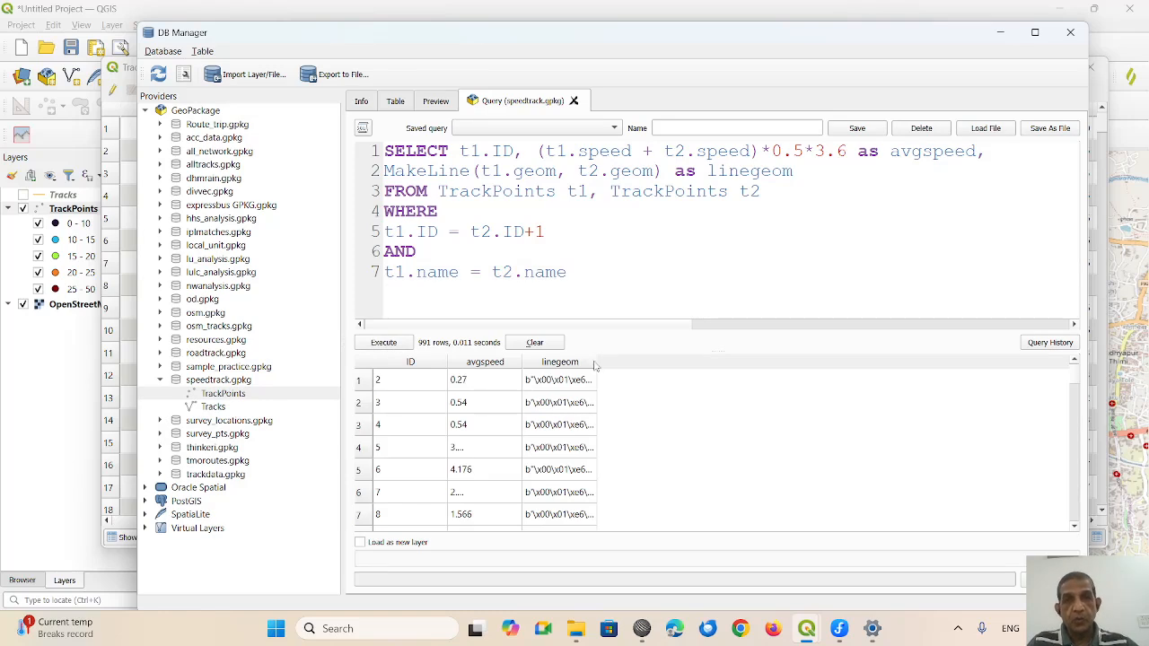
drag(598, 365, 674, 365)
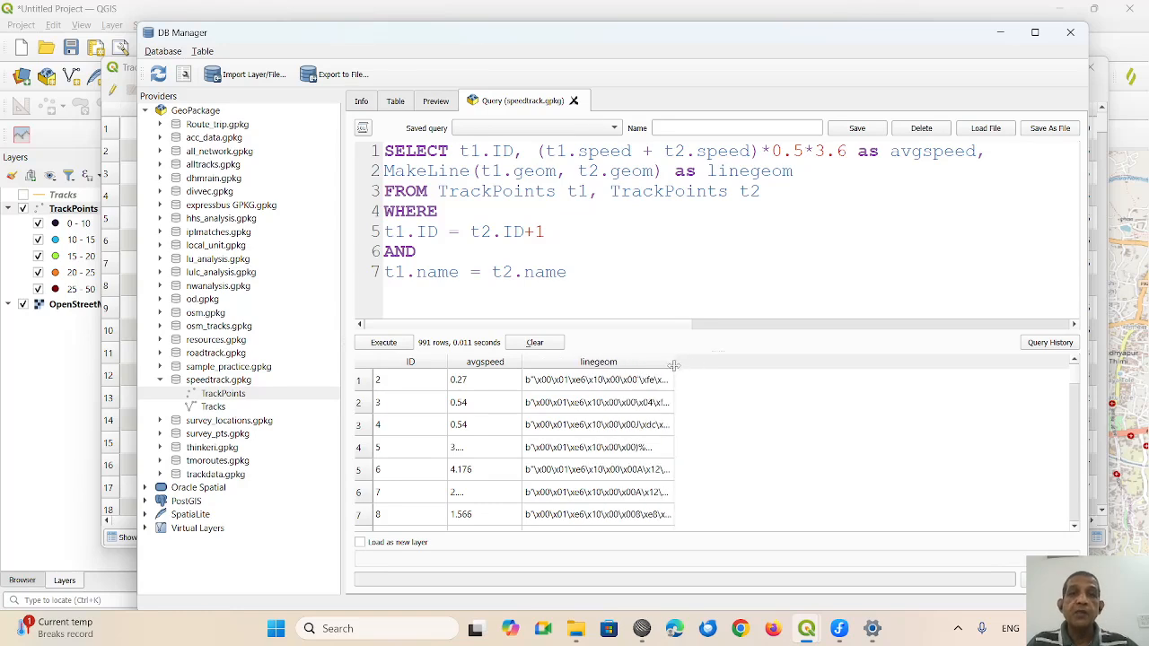
double_click(723, 172)
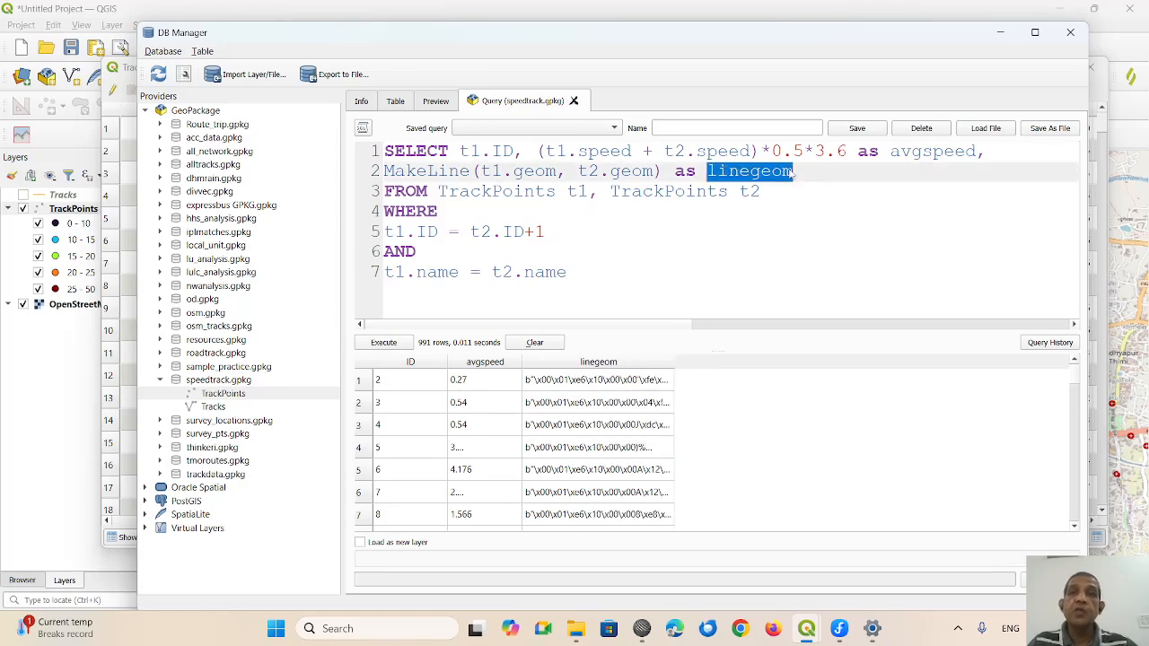
click(480, 170)
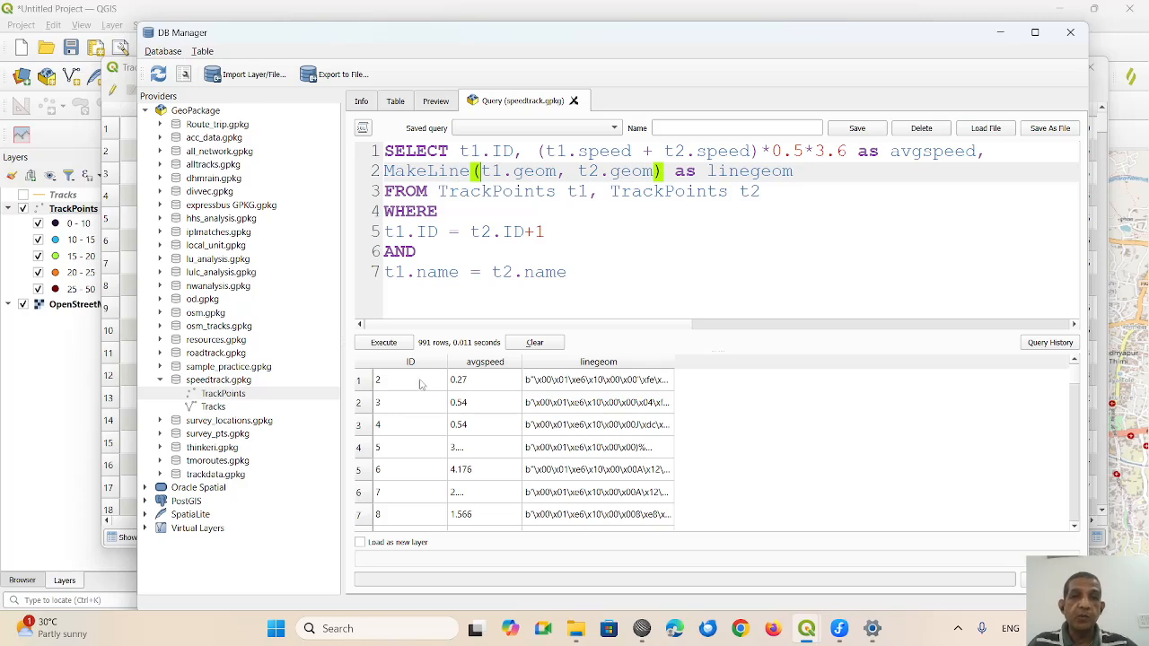
- Load the query result as a new layer, choosing ID for the unique values column and linegeom for the geometry column
click(361, 543)
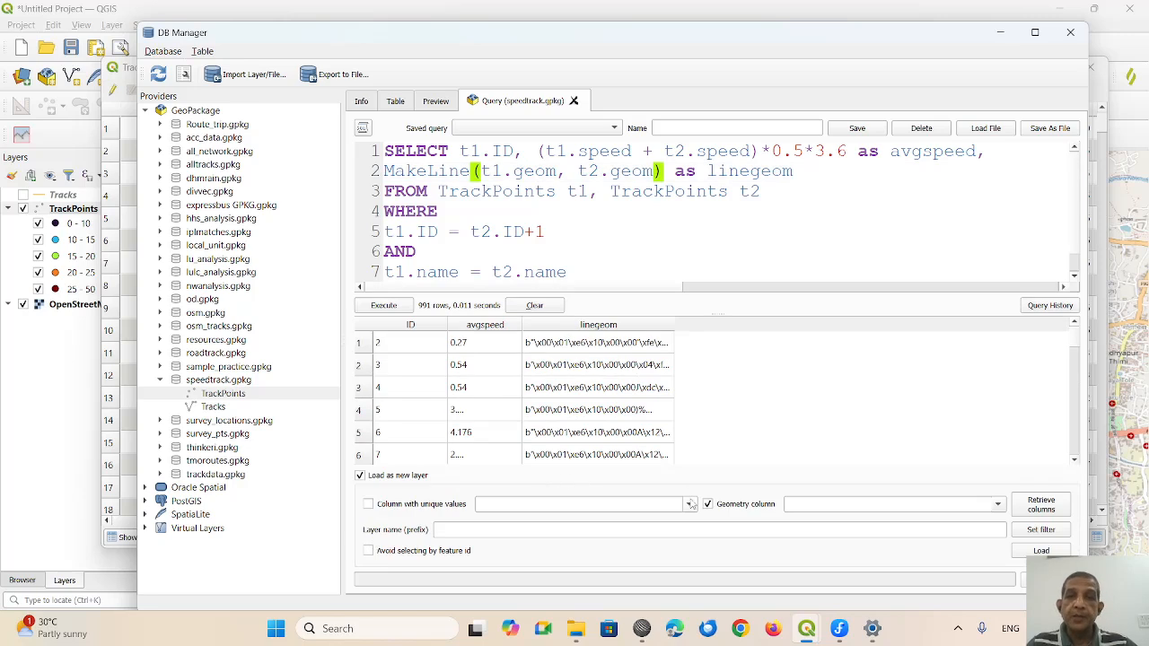
click(690, 505)
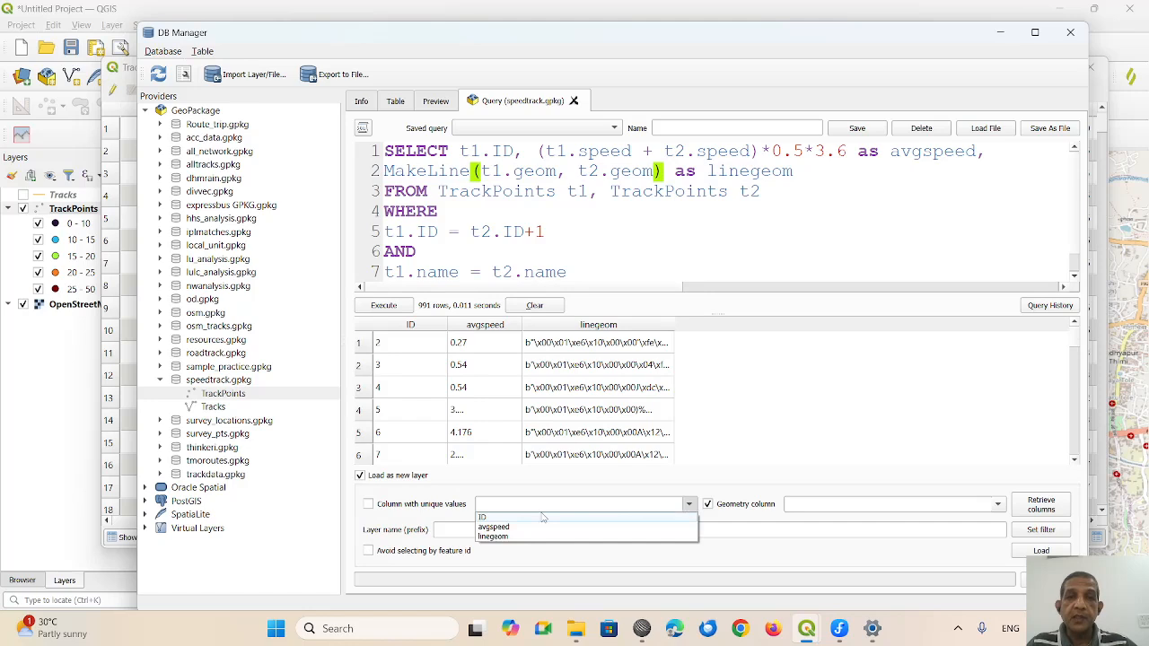
click(541, 515)
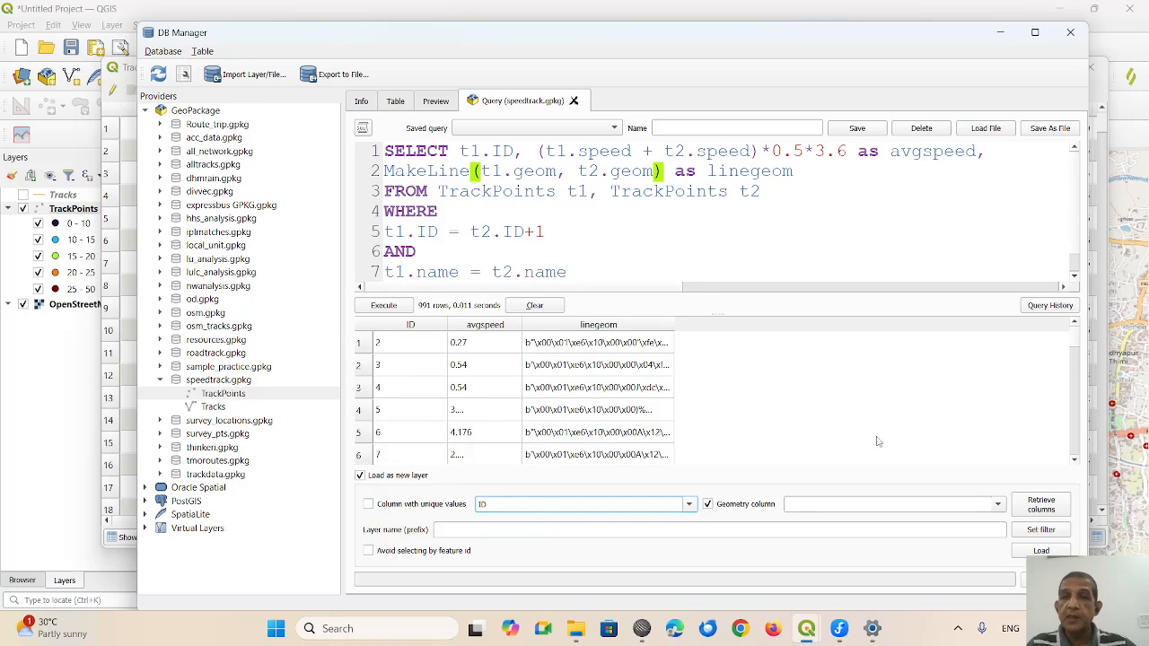
click(999, 508)
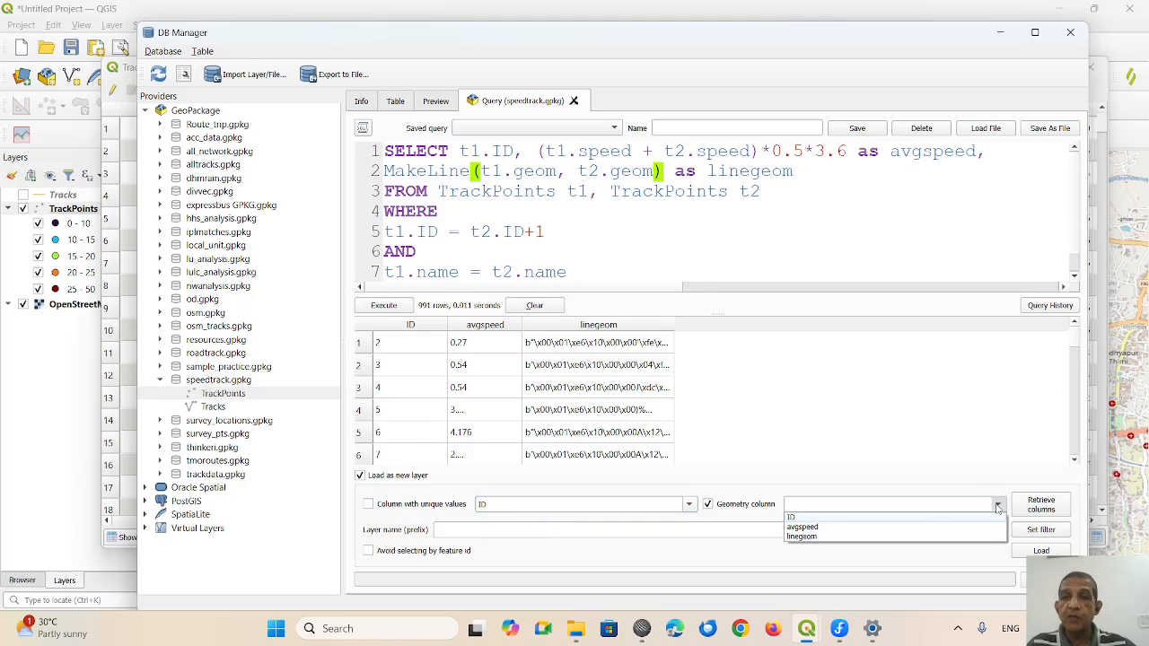
click(799, 537)
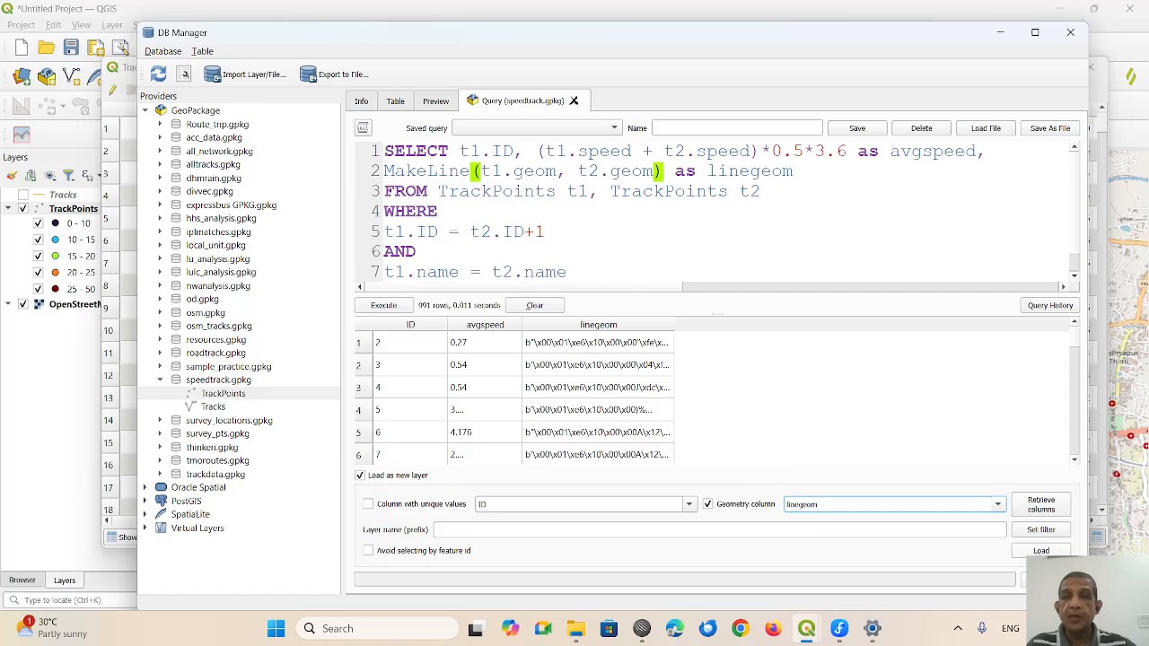
click(1042, 551)
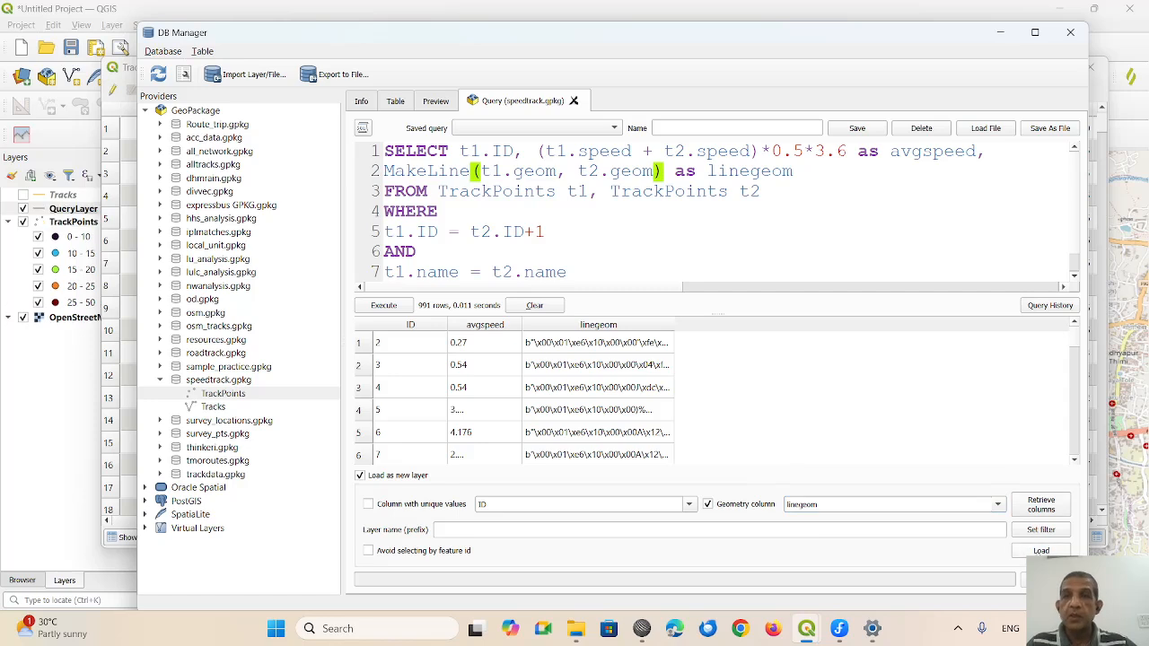
- Minimize DB Manager and the attribute table, and hide the TrackPoints layer so the query lines show on the map
click(1000, 33)
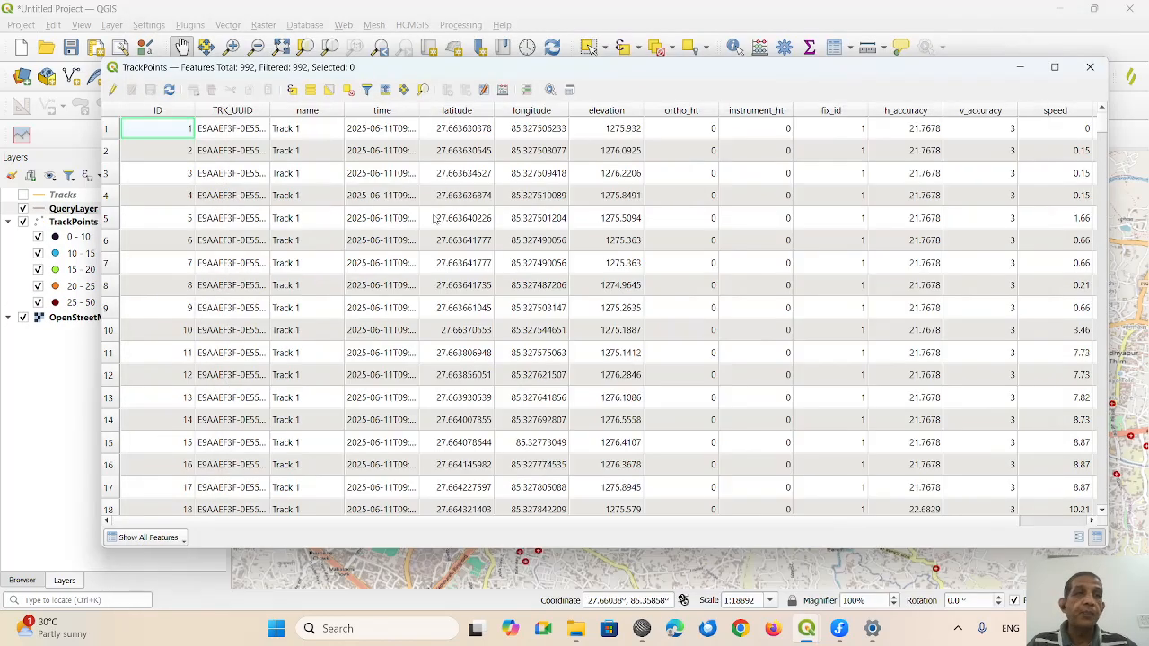
click(1020, 67)
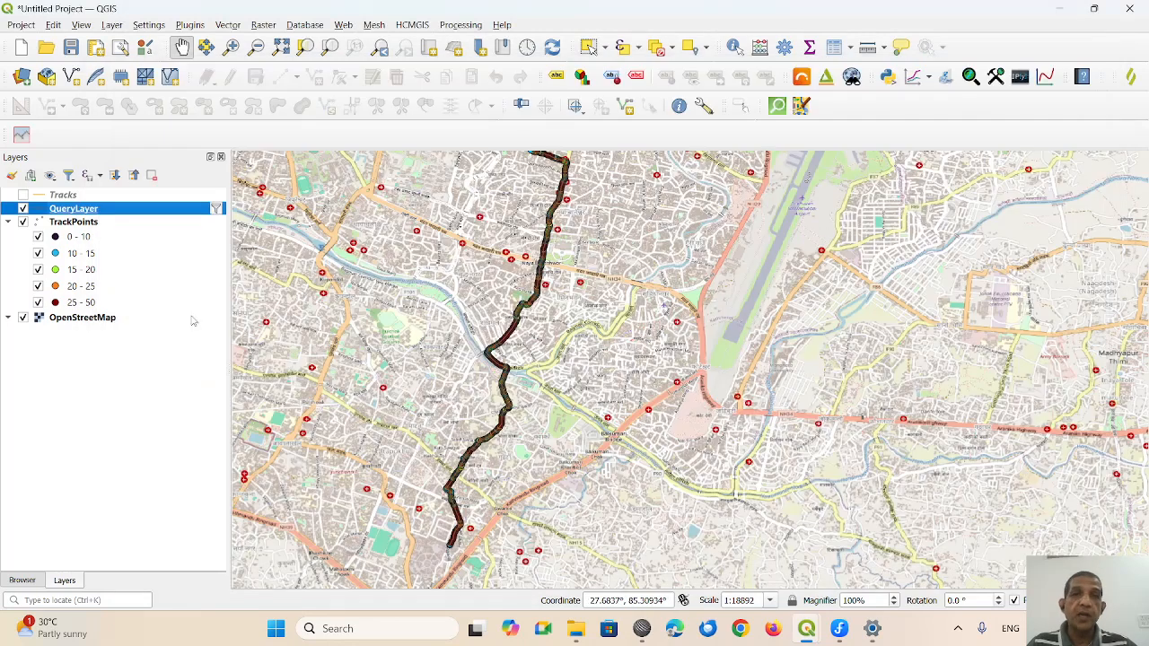
click(24, 221)
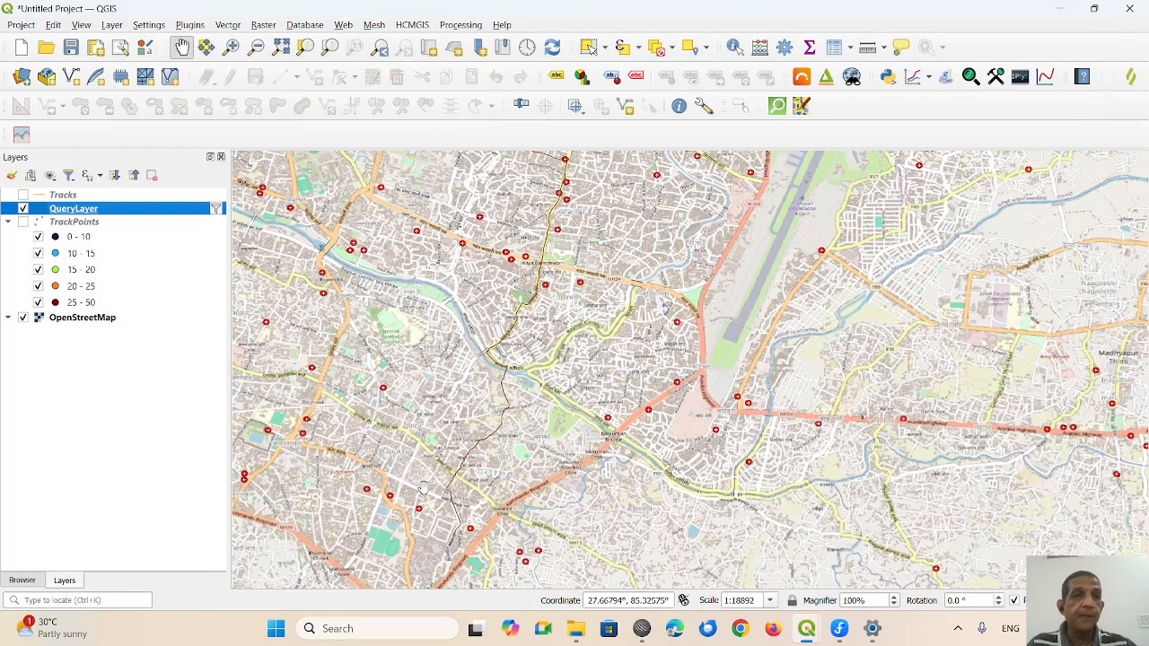
- Start exporting the QueryLayer features to a new file in GeoPackage format
mouse_move(93, 219)
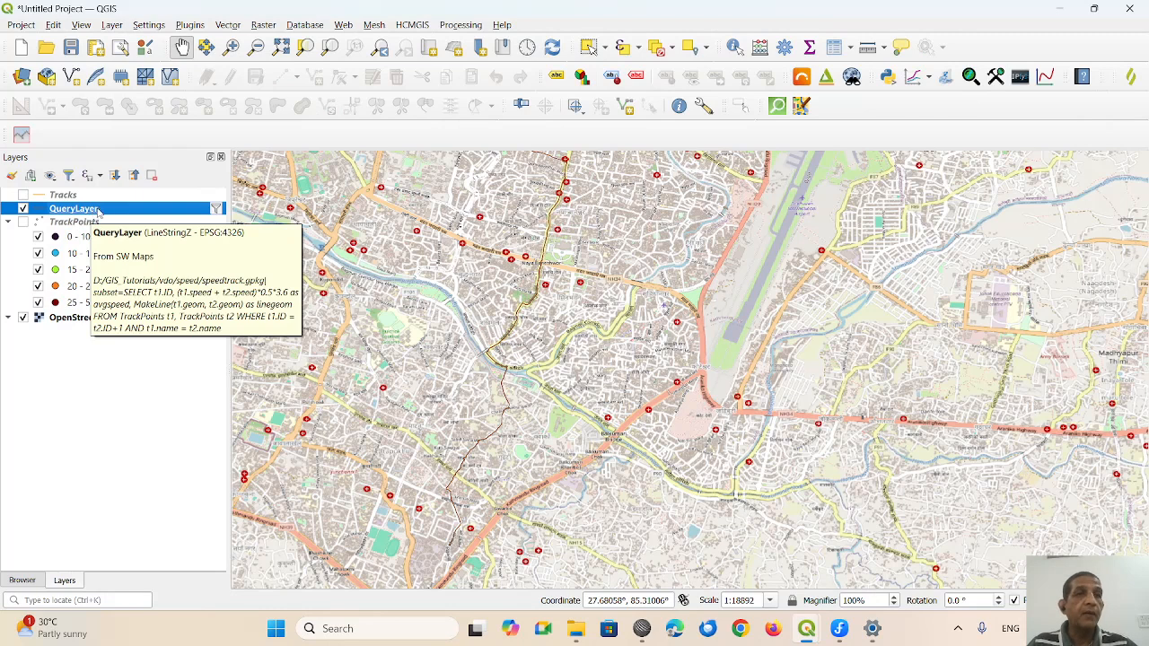
right_click(111, 209)
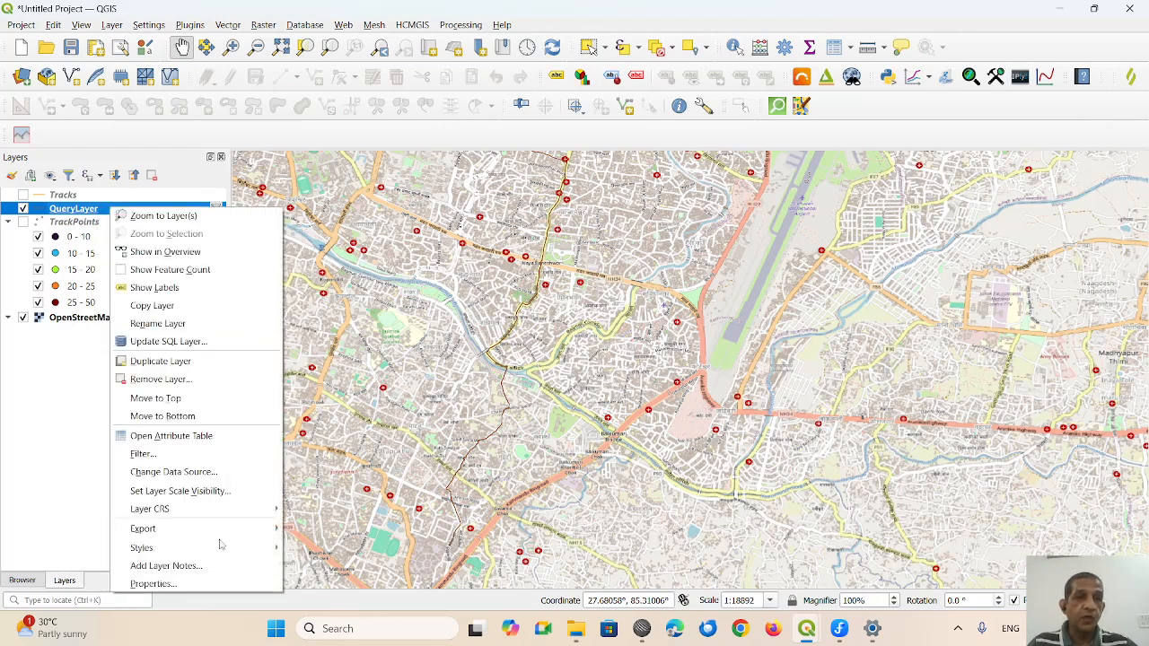
mouse_move(222, 530)
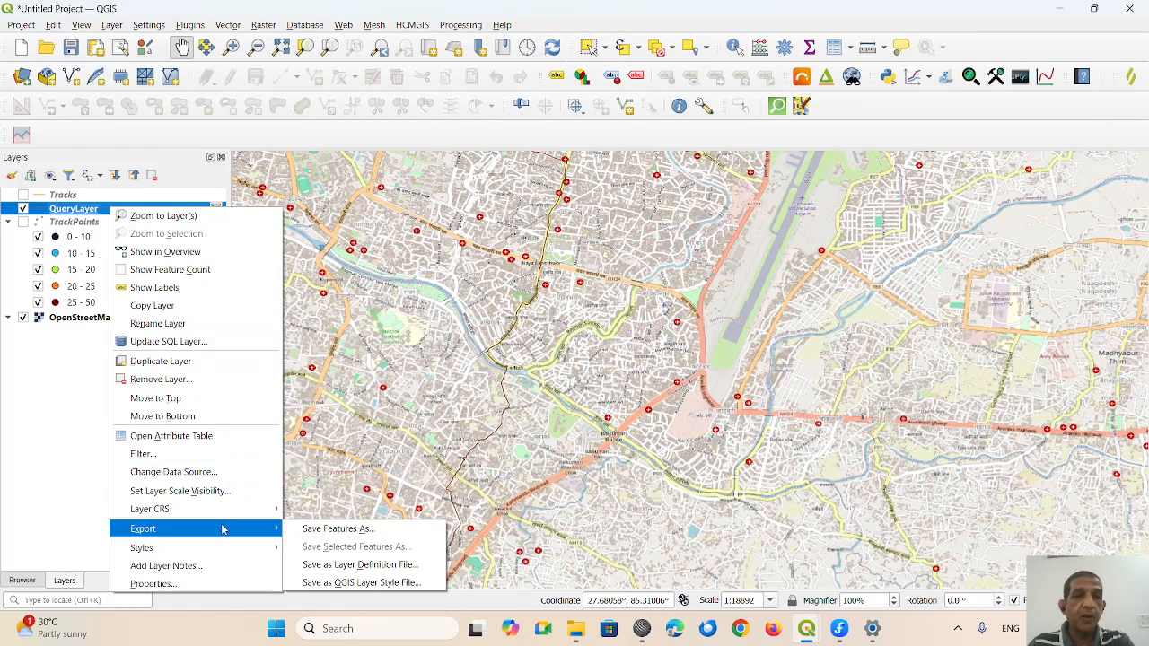
click(331, 532)
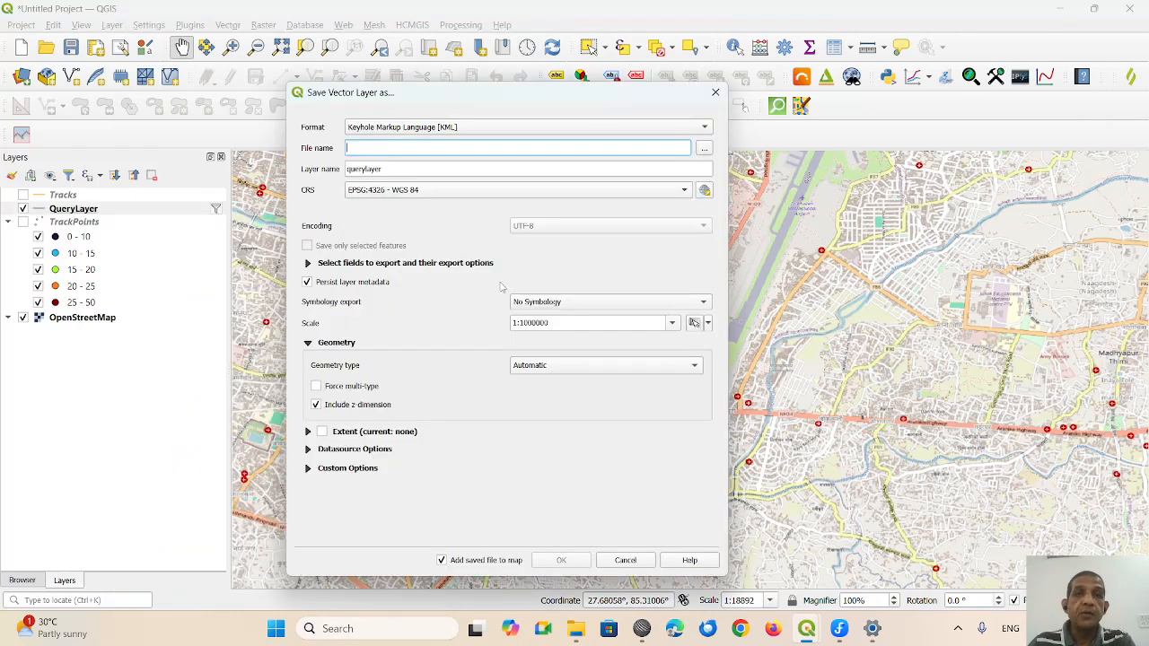
click(702, 126)
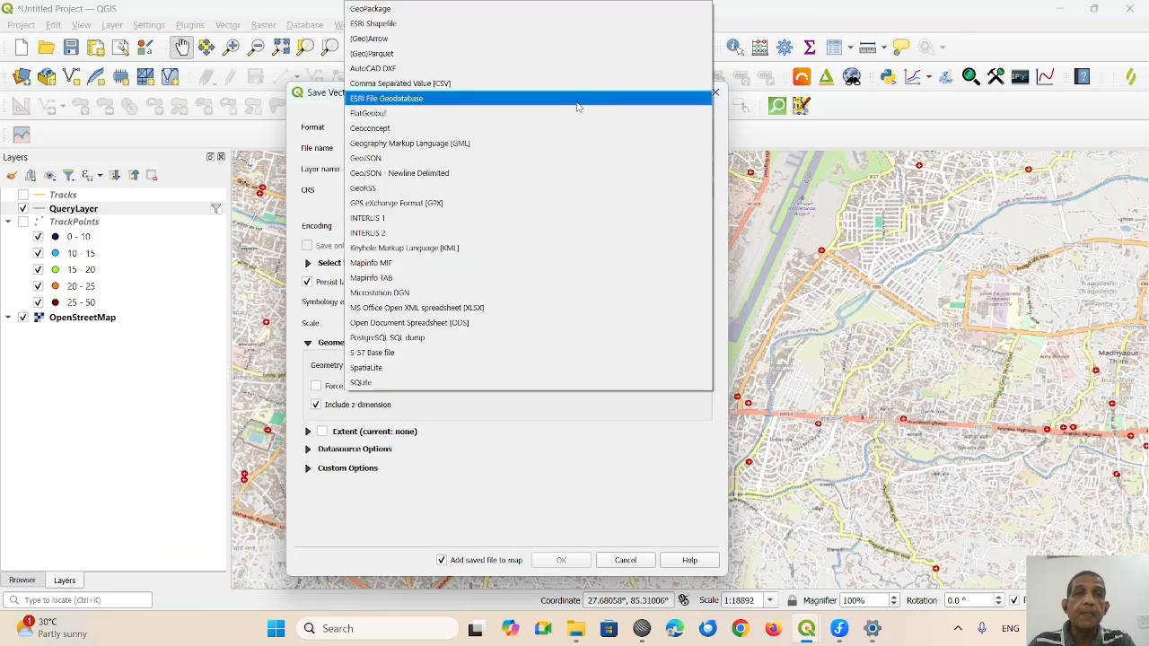
click(539, 10)
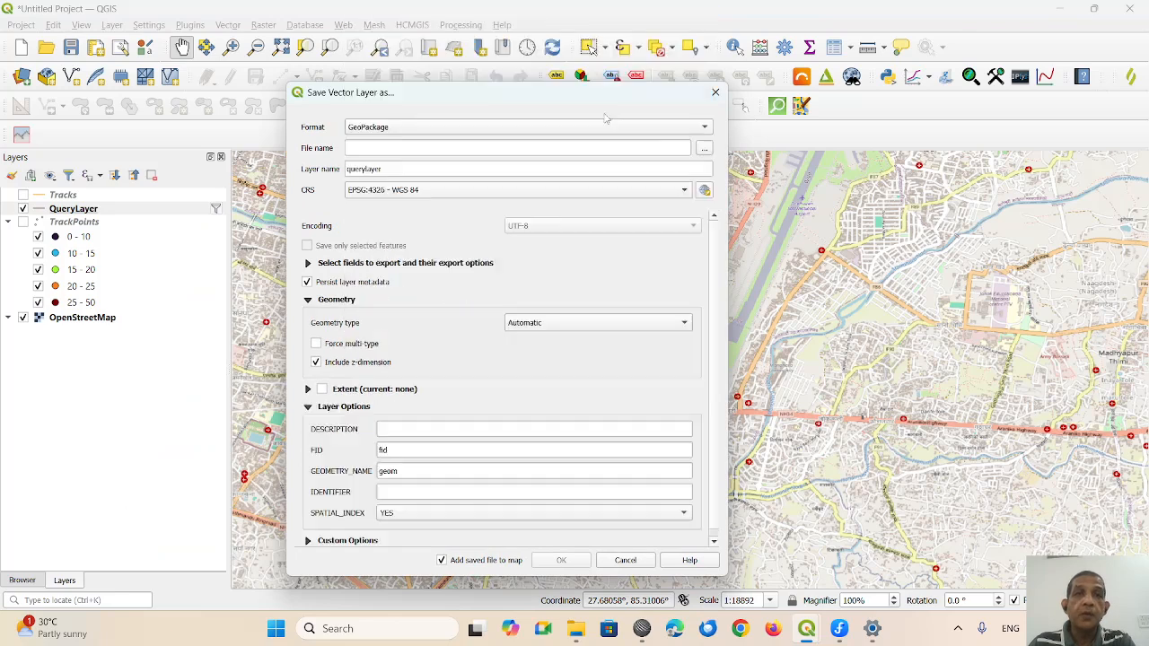
- Choose the existing speedtrack.gpkg in D:\GIS_Tutorials\vdo\speed as the export file
click(704, 147)
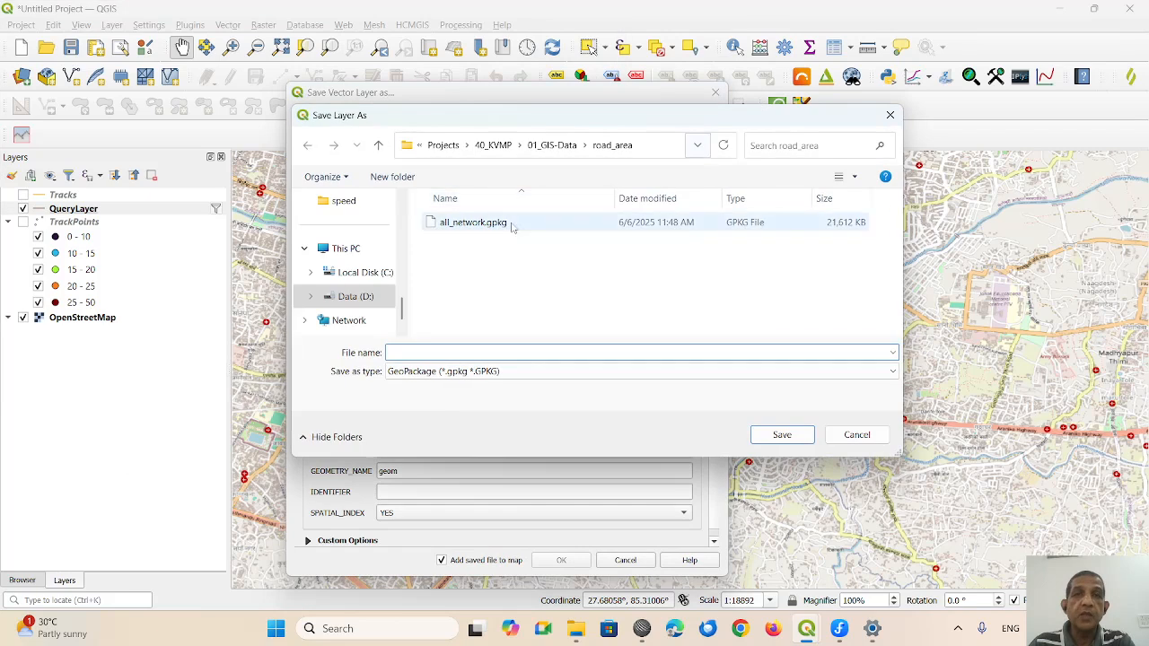
scroll(372, 220, up, 3)
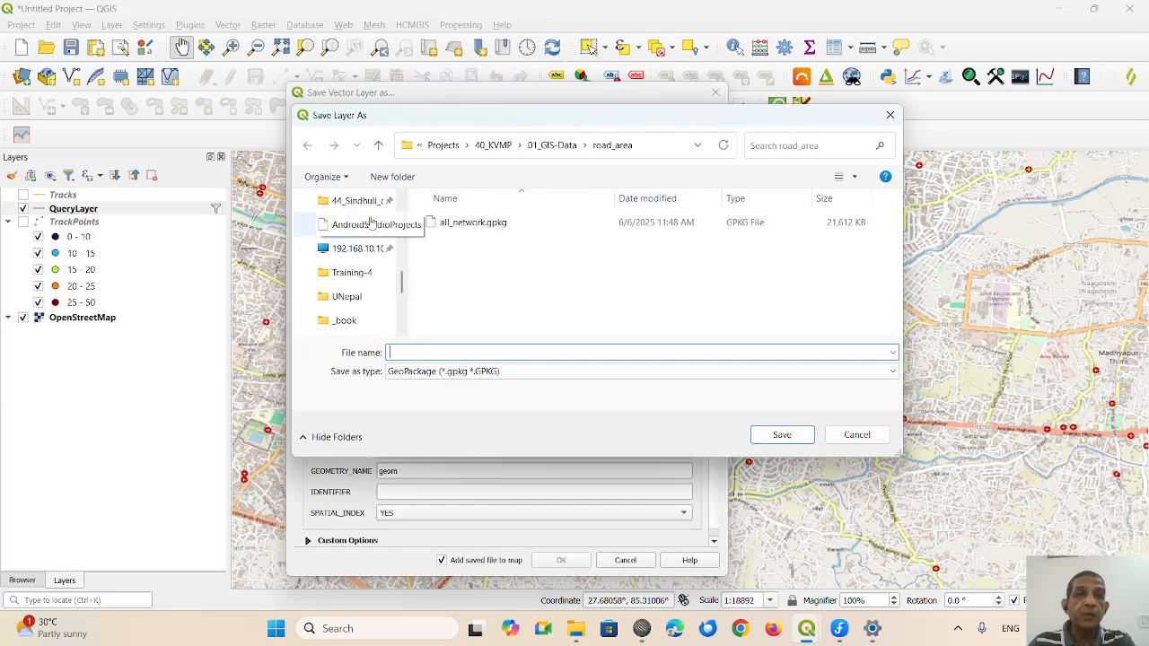
scroll(372, 220, down, 10)
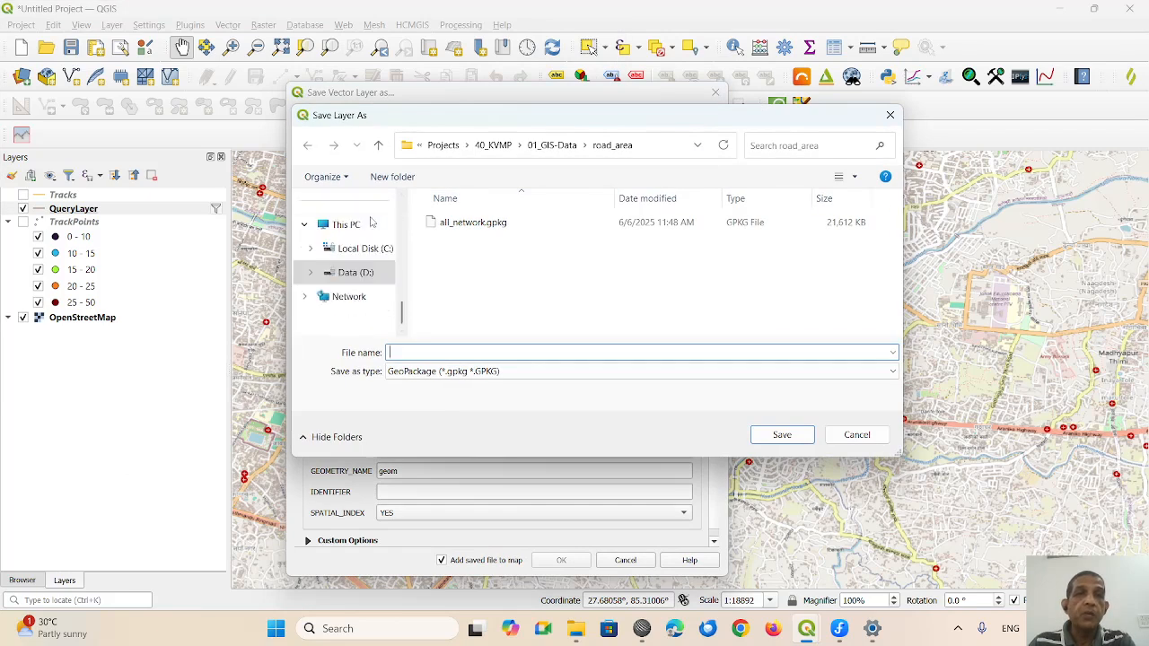
click(356, 272)
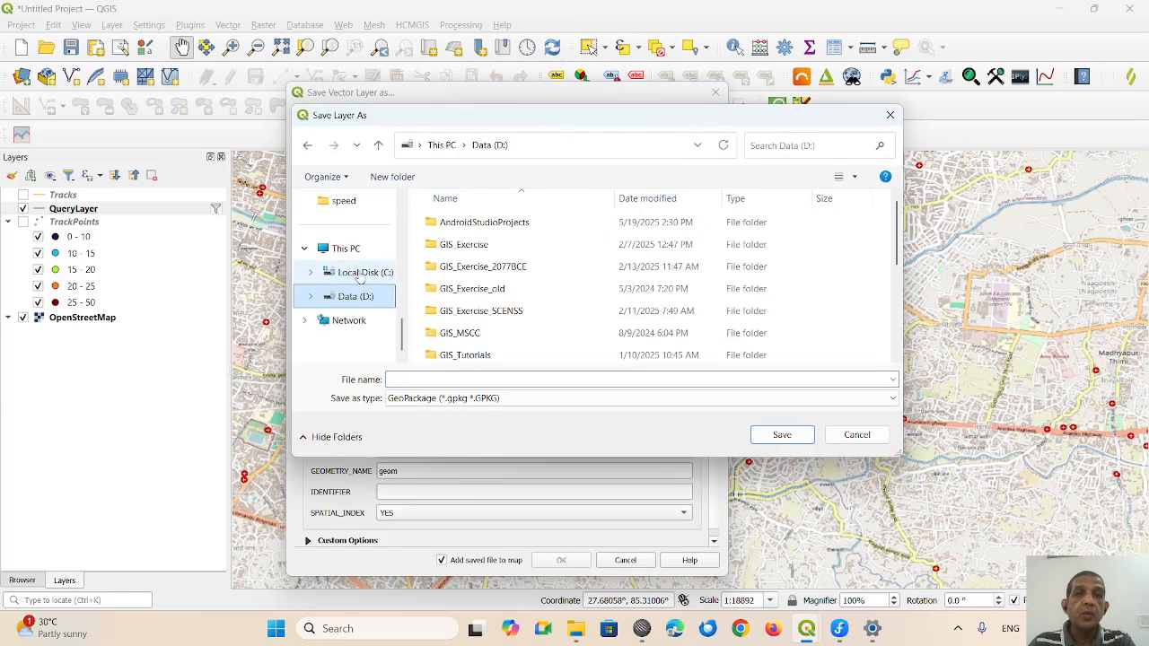
double_click(440, 356)
double_click(432, 247)
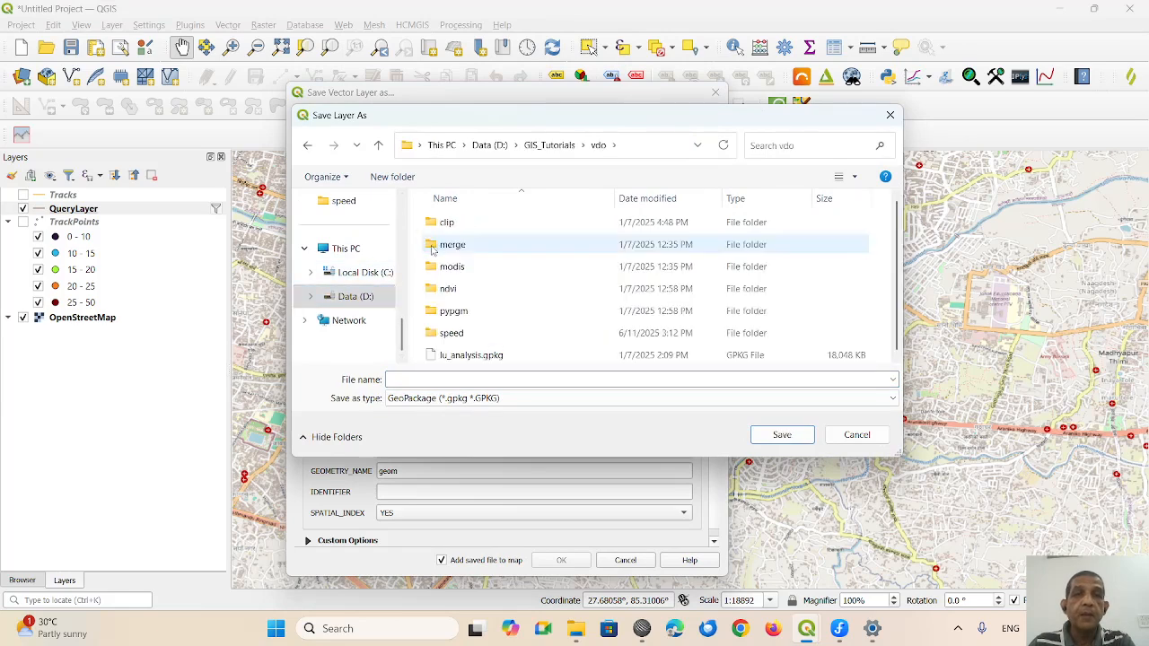
double_click(433, 333)
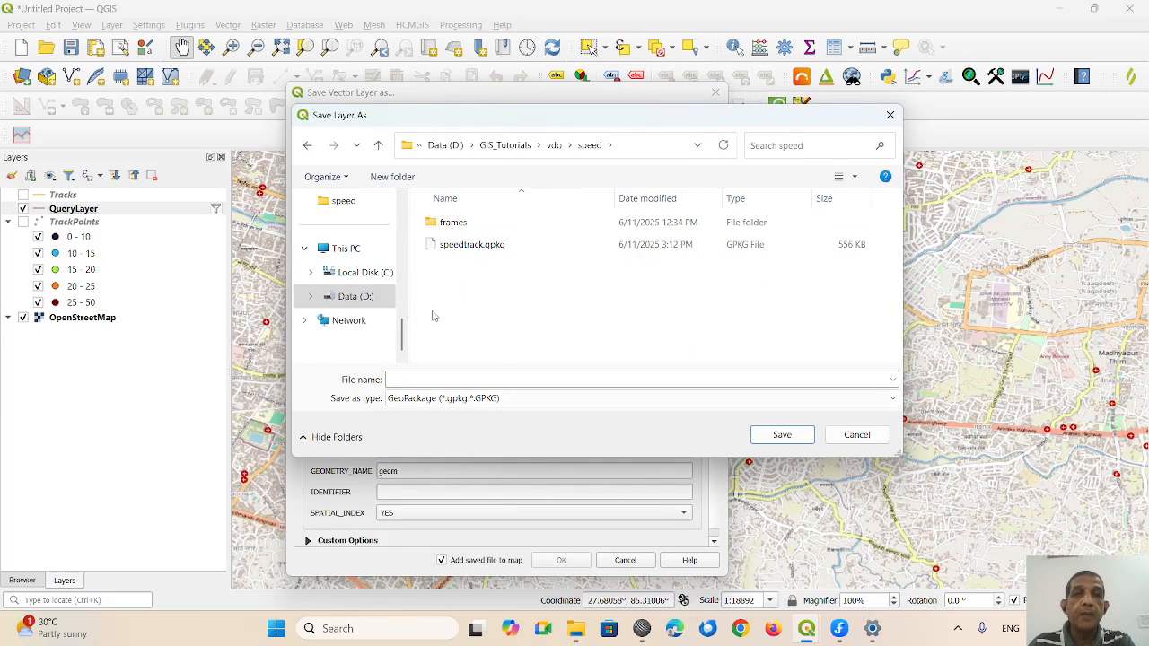
click(433, 246)
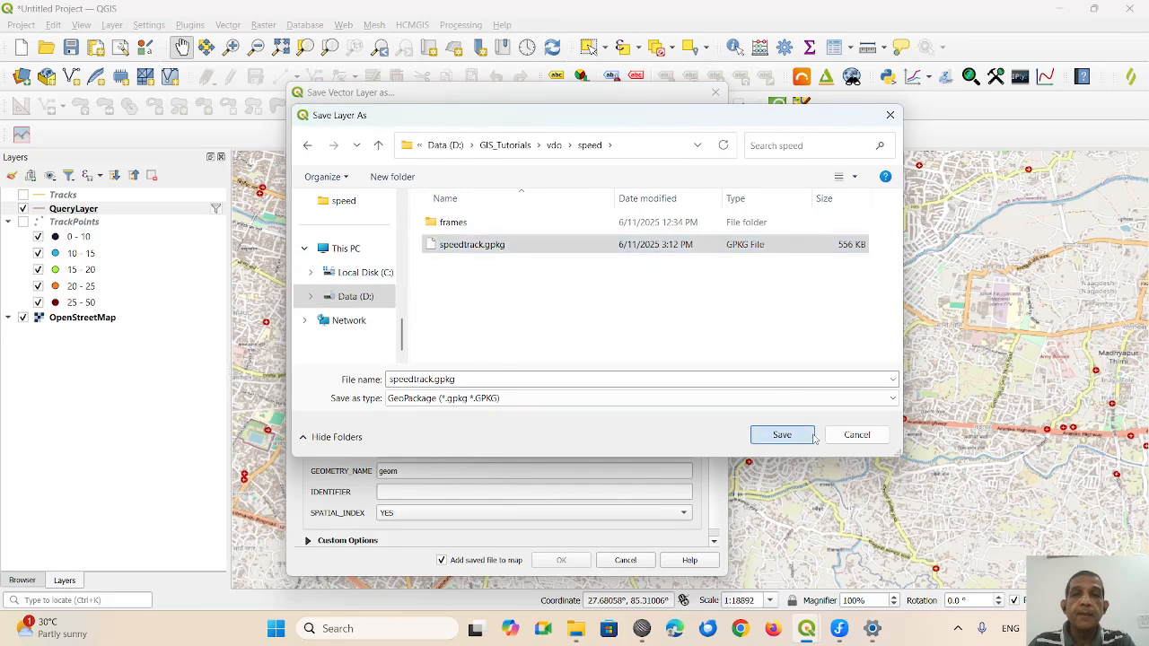
click(782, 435)
- Name the exported layer trackline and run the export, adding it to the map
double_click(389, 169)
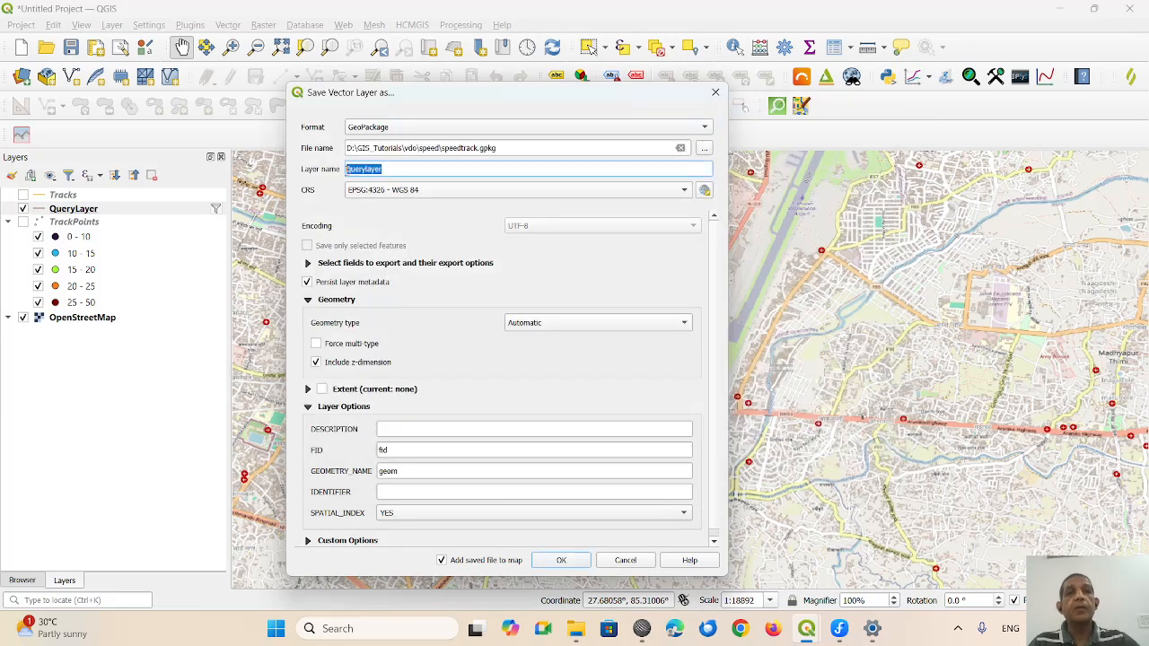
text(trackline)
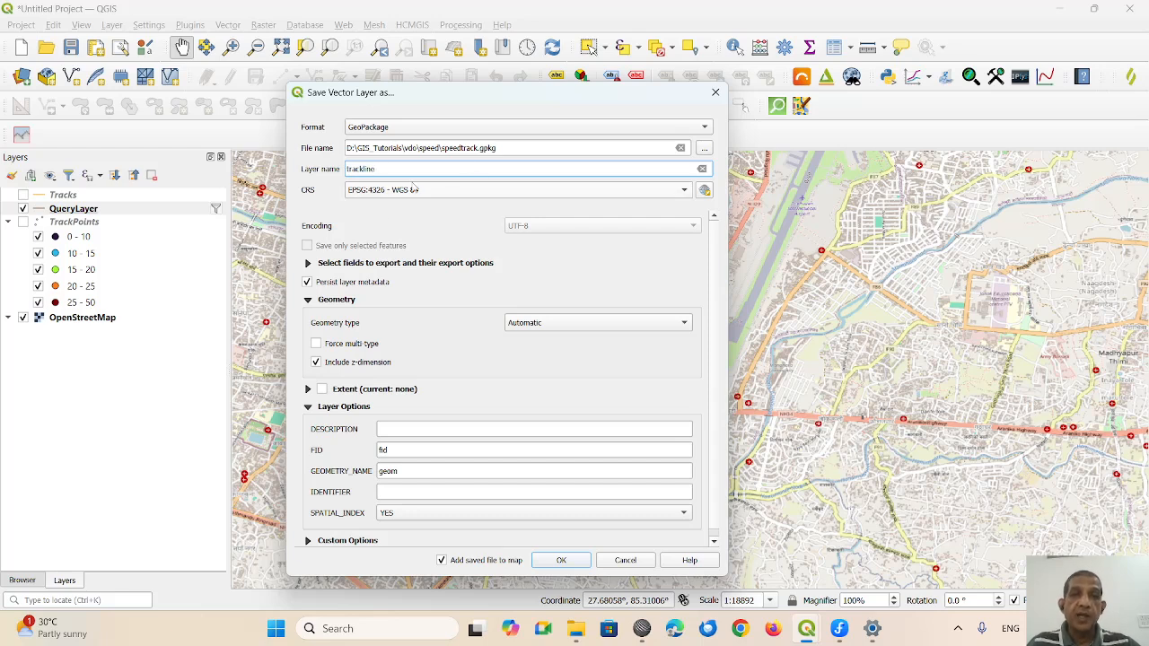
click(561, 561)
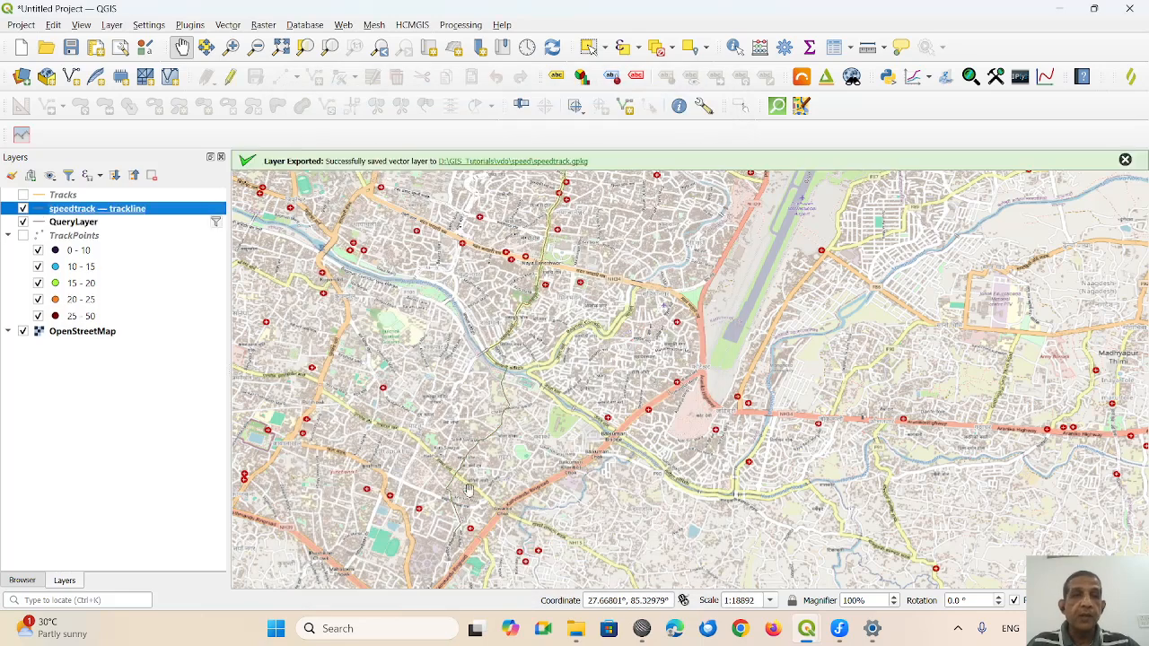
- Remove the QueryLayer from the project
click(76, 222)
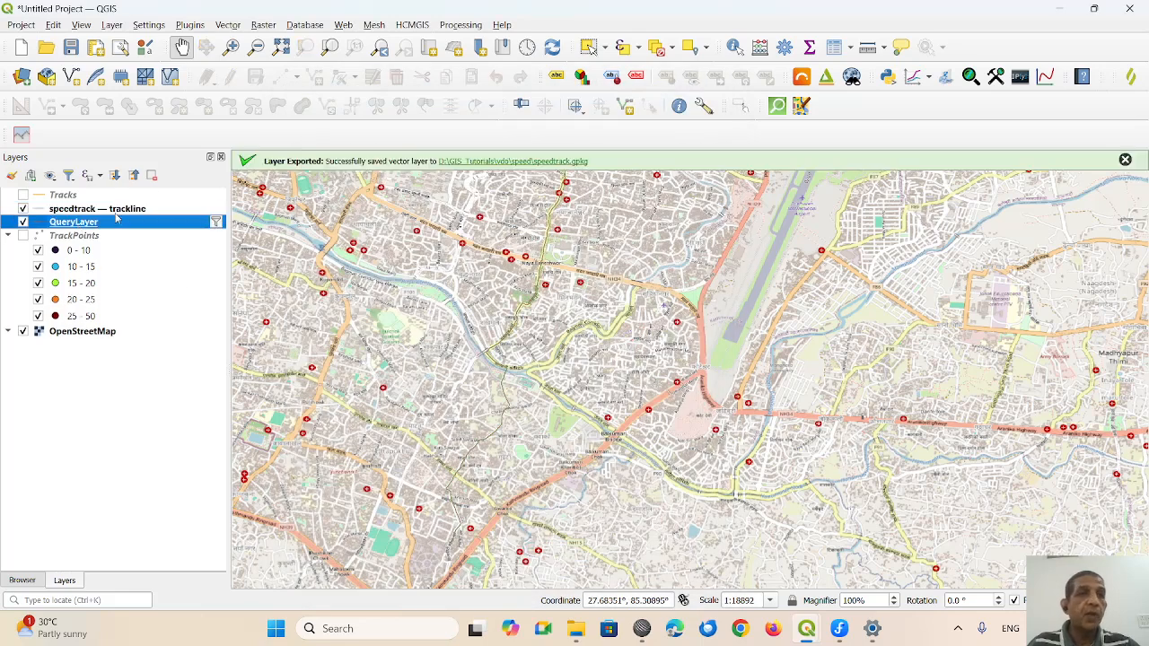
click(152, 176)
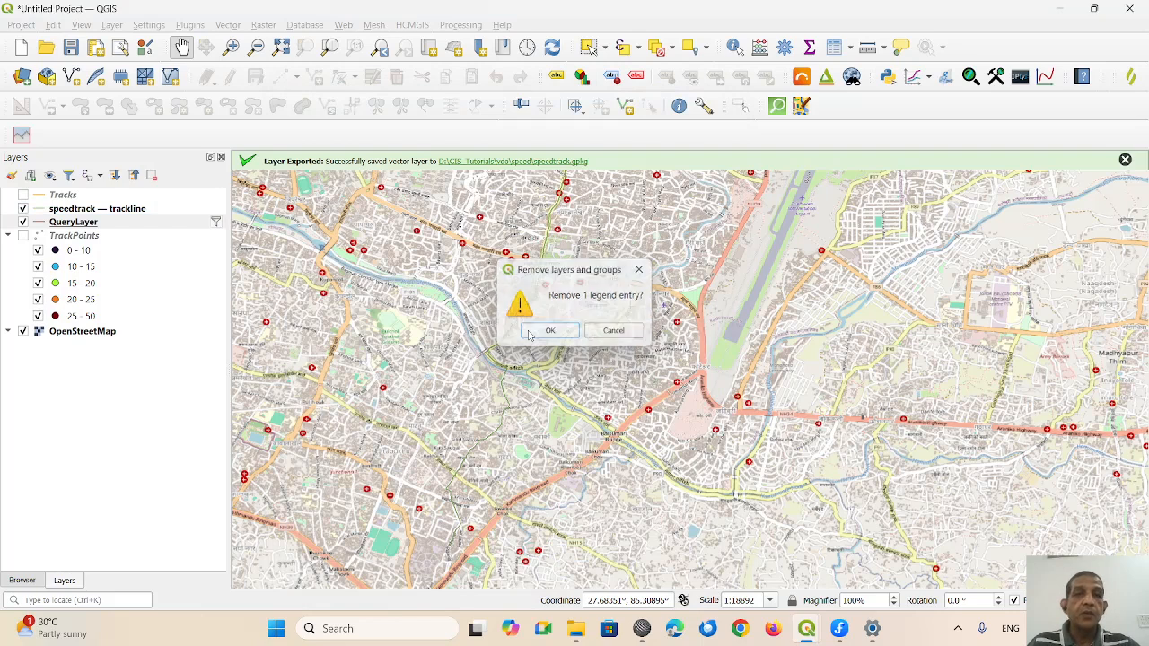
click(530, 334)
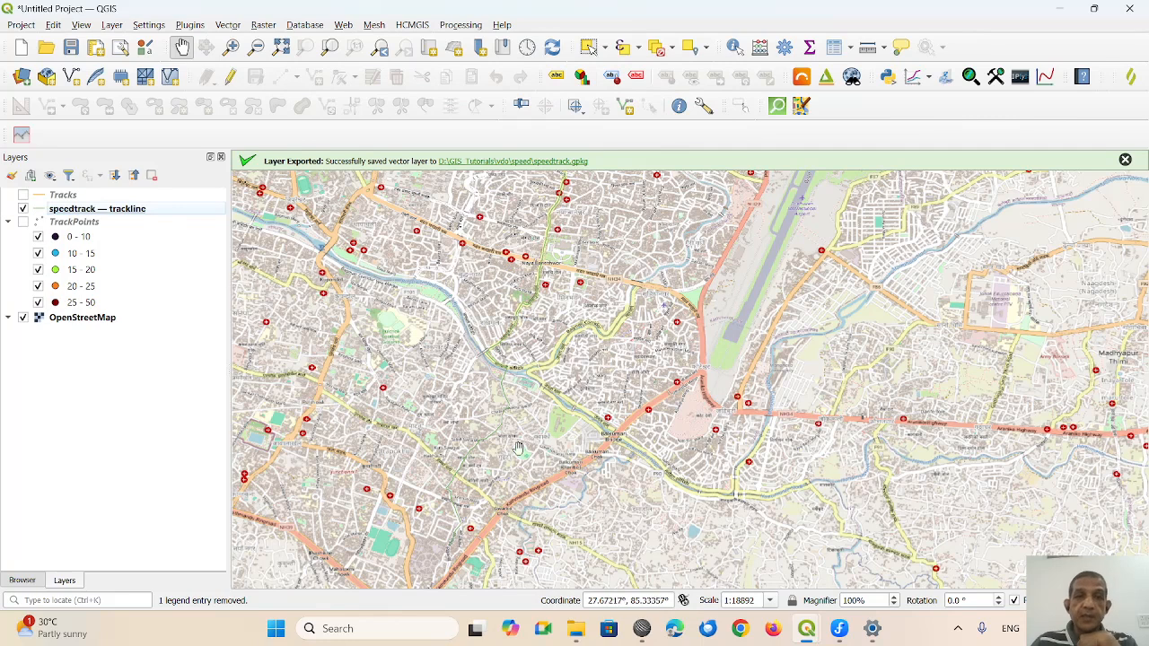
- Set the trackline layer's symbology to Graduated, using avgspeed as the value
click(118, 212)
double_click(118, 211)
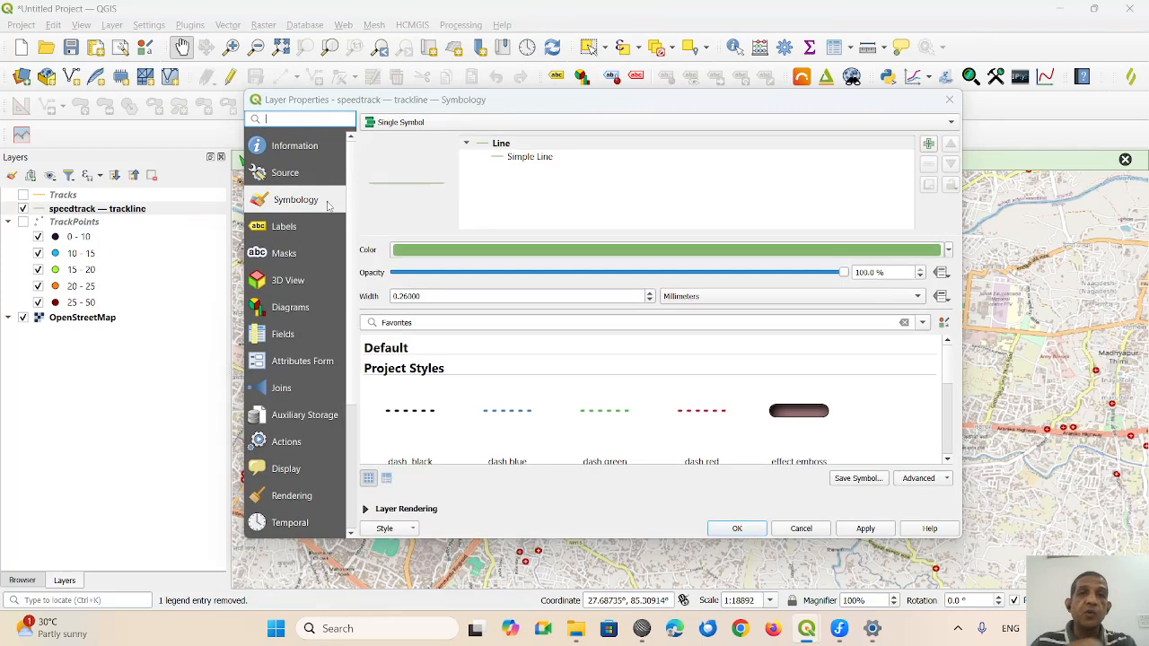
click(520, 159)
click(509, 125)
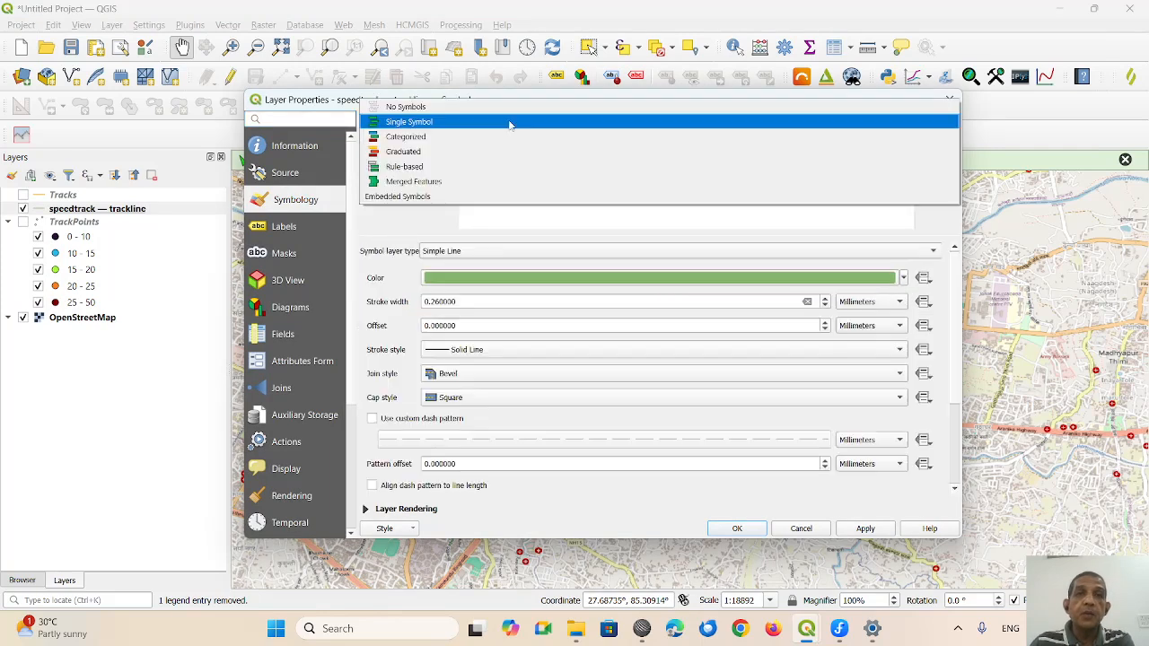
click(488, 153)
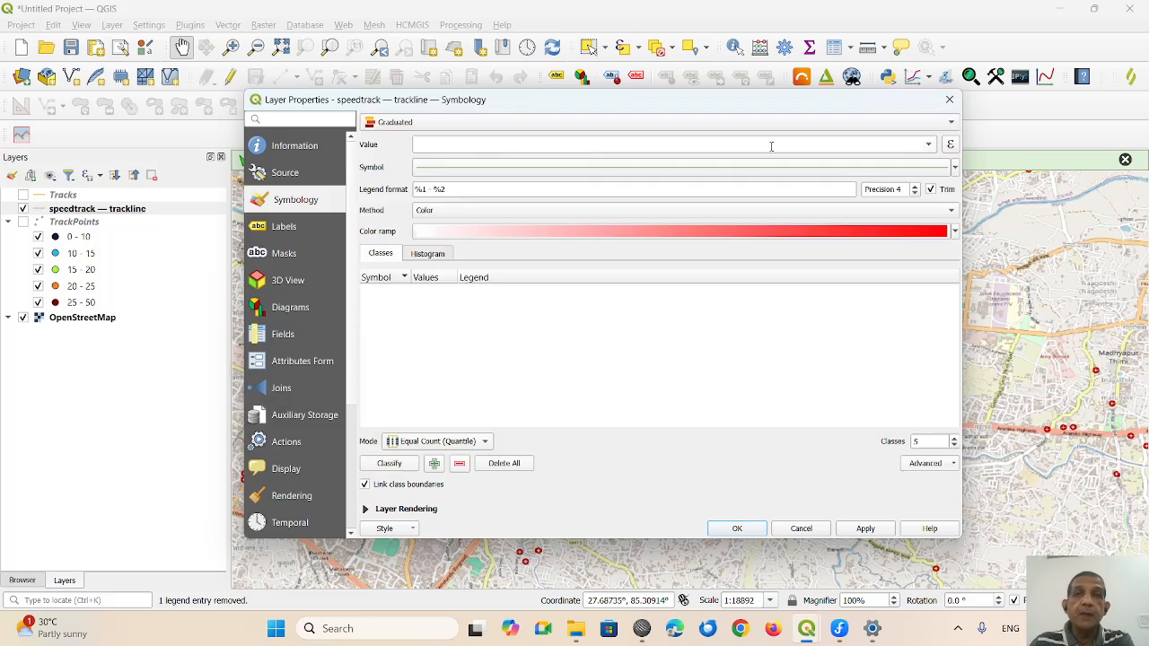
click(931, 145)
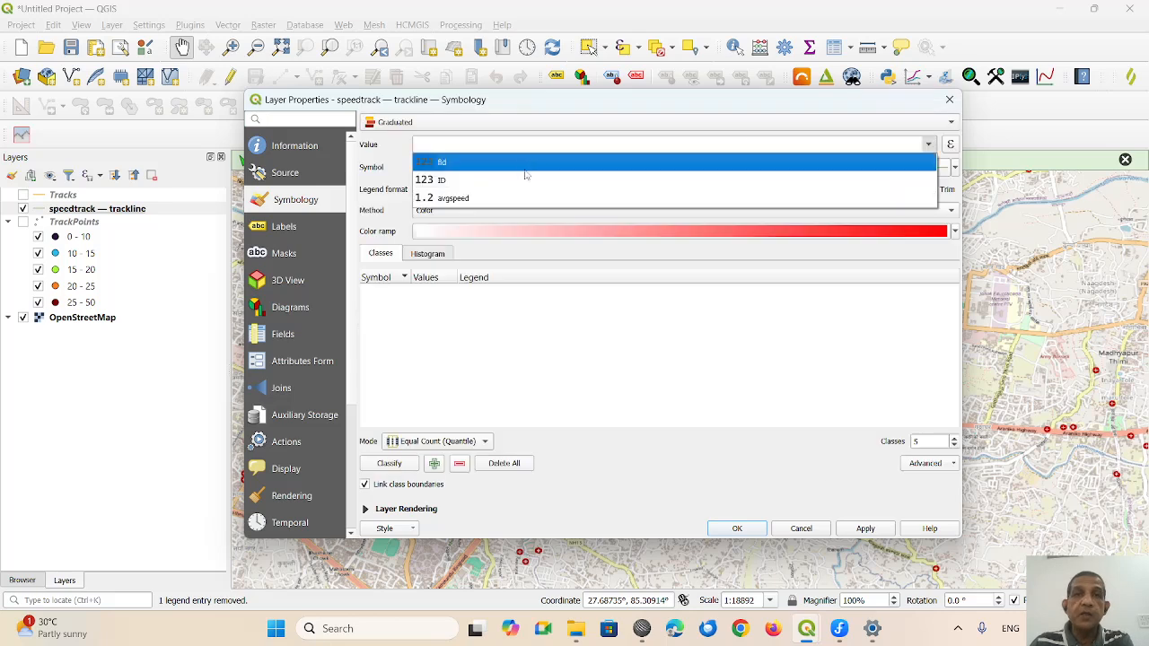
click(476, 198)
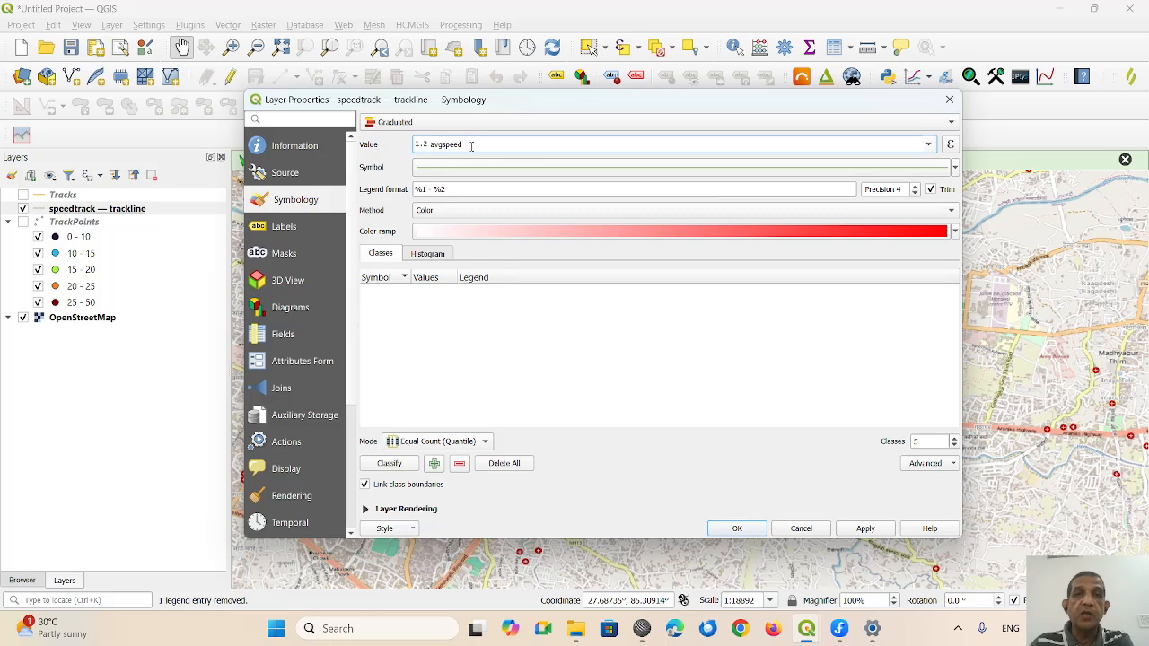
- Set the graduated line symbol's width to 1 millimetre
click(742, 168)
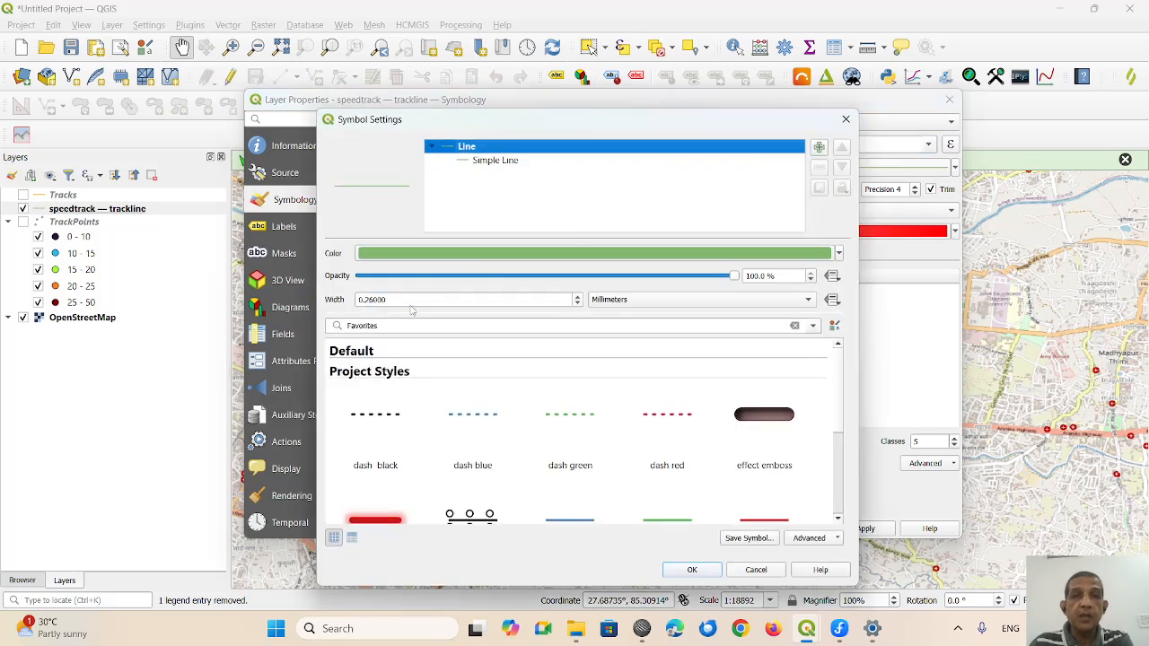
drag(411, 305, 332, 299)
text(1)
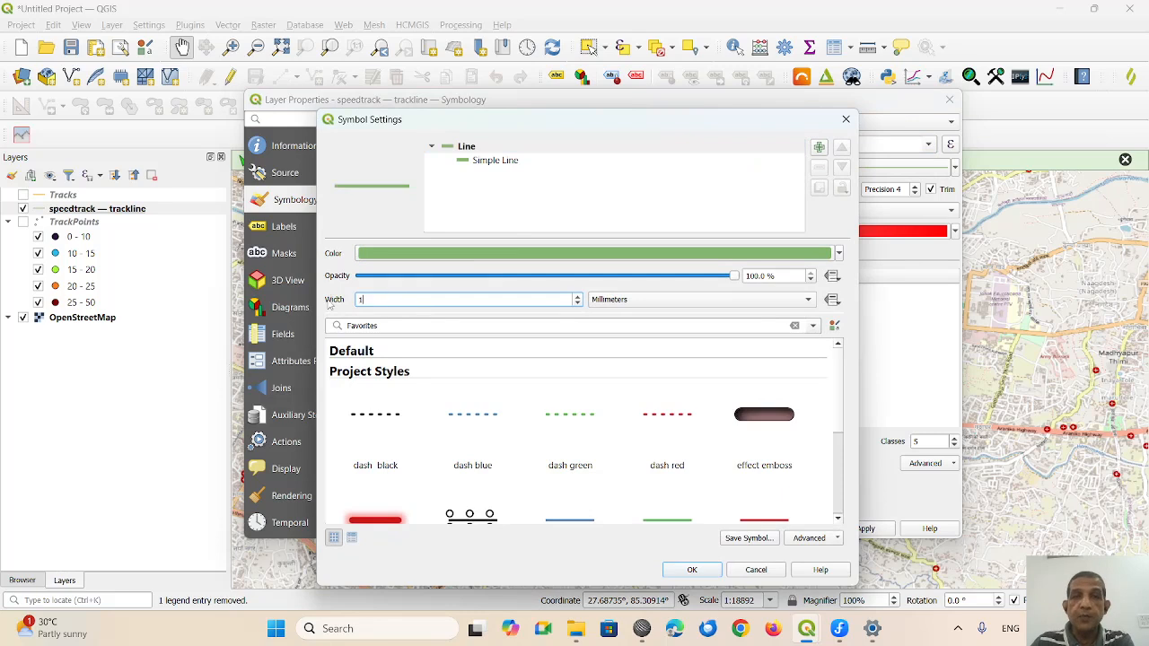
click(692, 570)
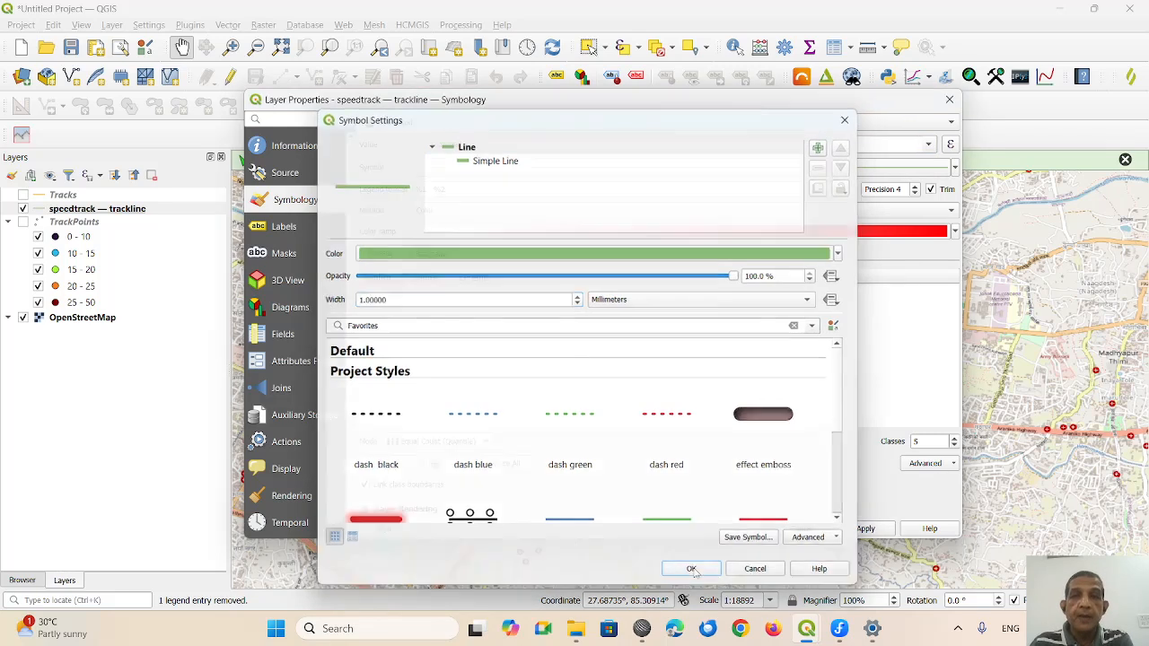
- Apply the Turbo color ramp and classify the average speeds into five classes
click(956, 234)
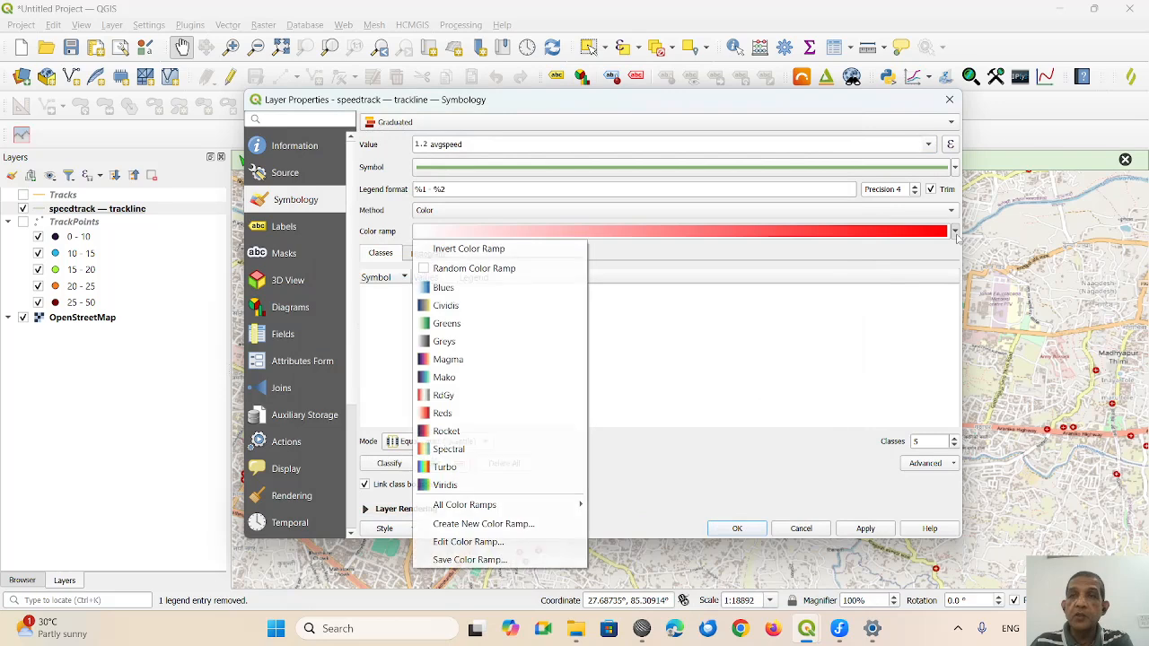
click(432, 469)
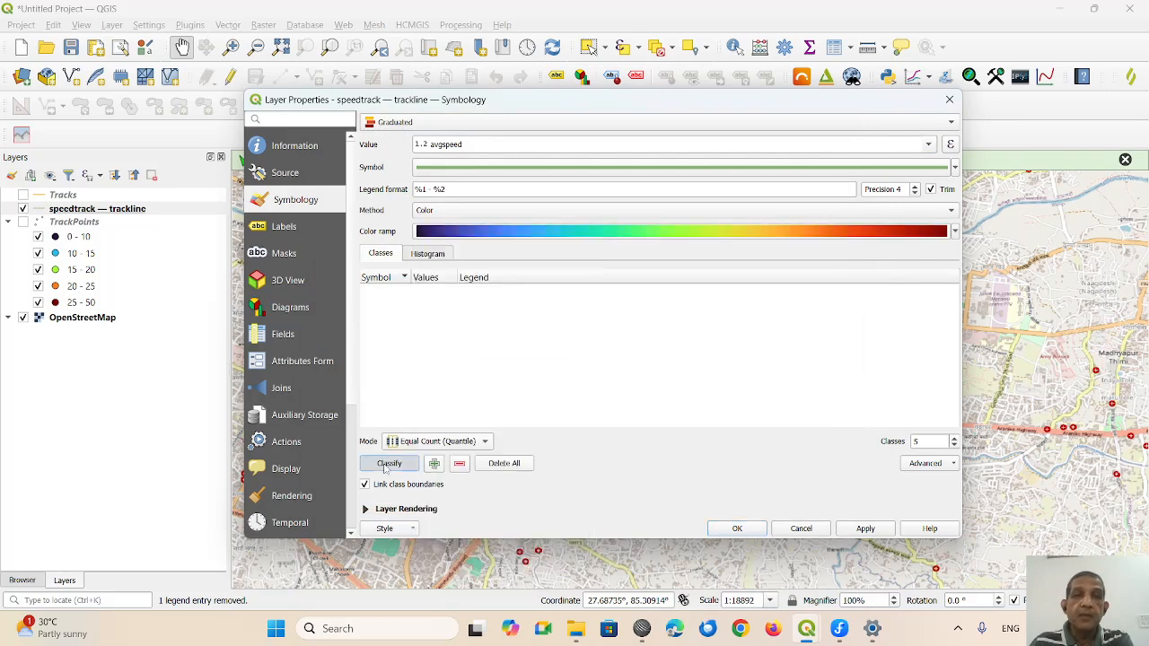
click(388, 461)
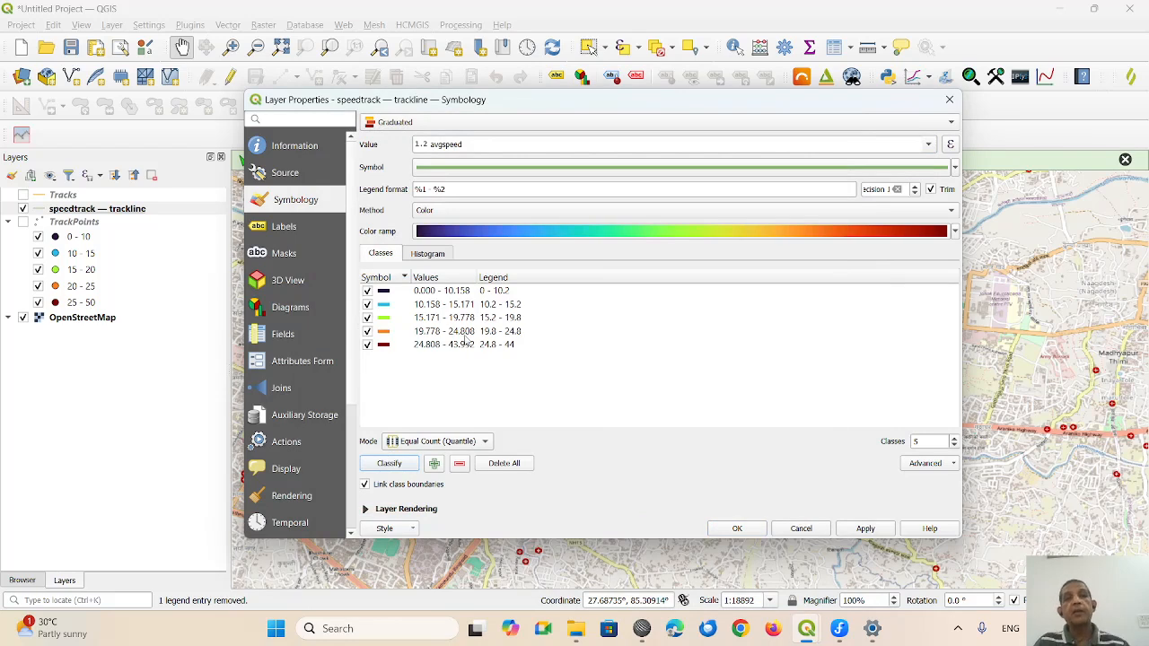
- Set the upper value of the first speed class to 10 and of the second class to 20
double_click(466, 293)
double_click(641, 314)
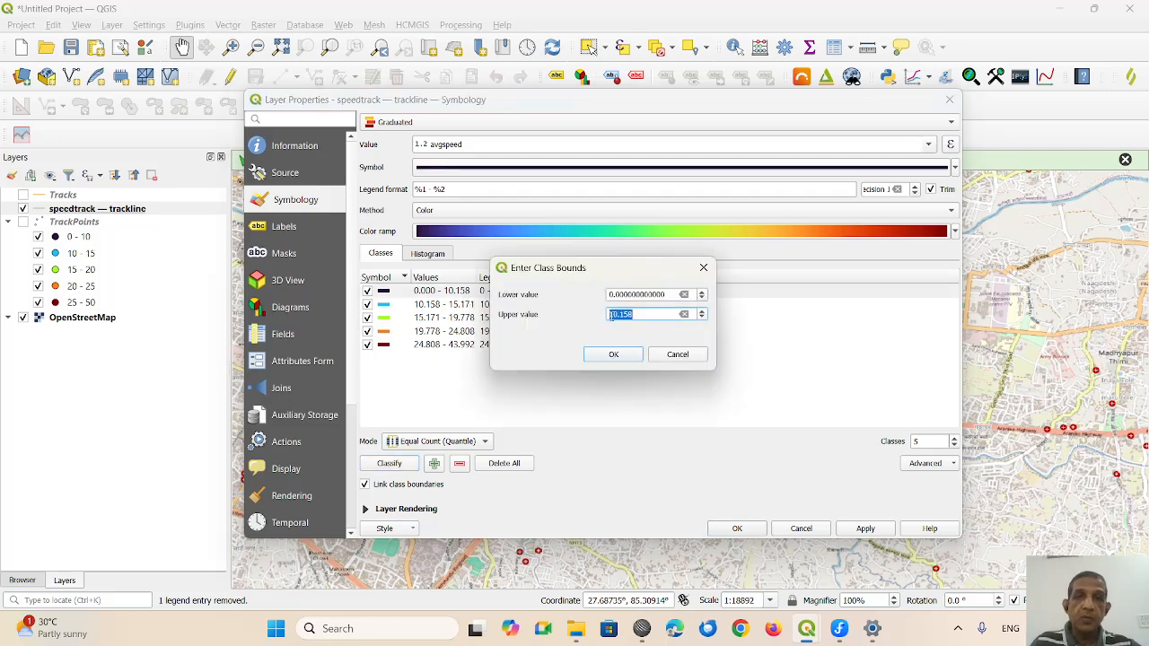
text(10)
key(Return)
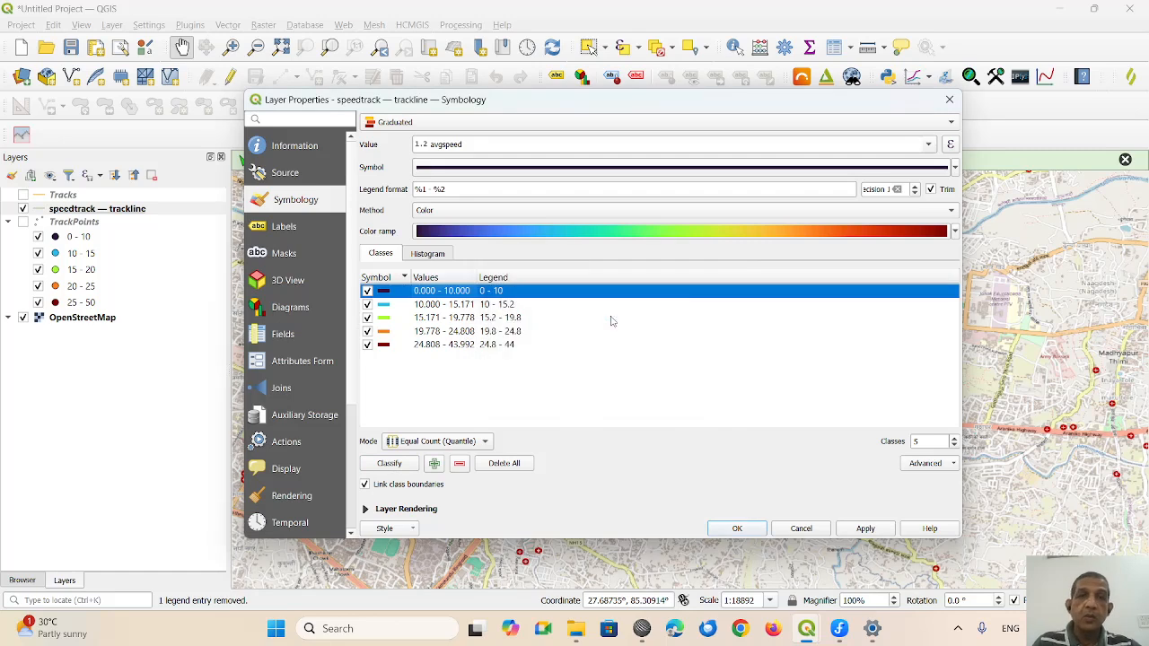
double_click(477, 305)
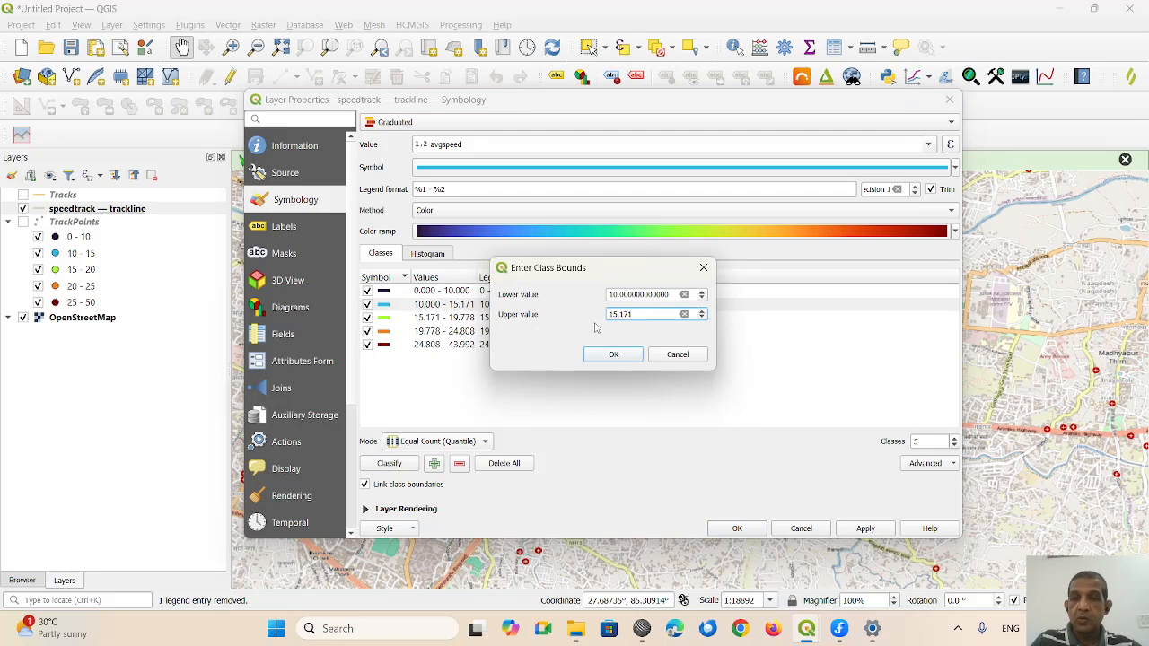
key(ctrl+a)
text(20)
key(Return)
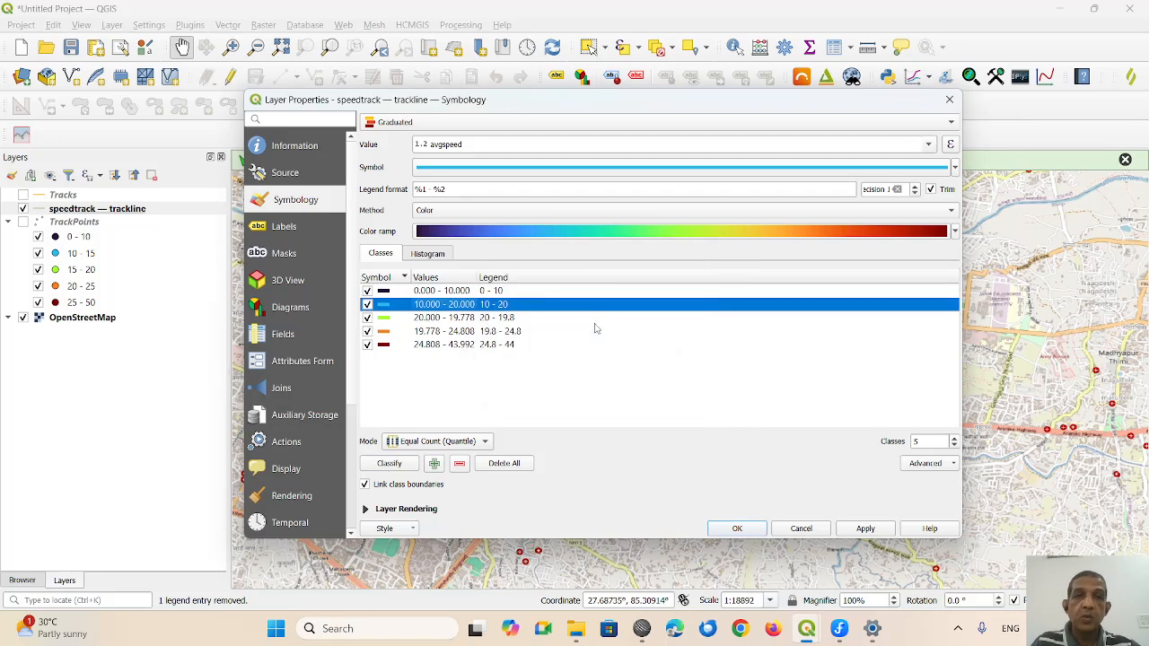
- Set the upper value of the third speed class to 30 and of the fourth class to 40
double_click(470, 318)
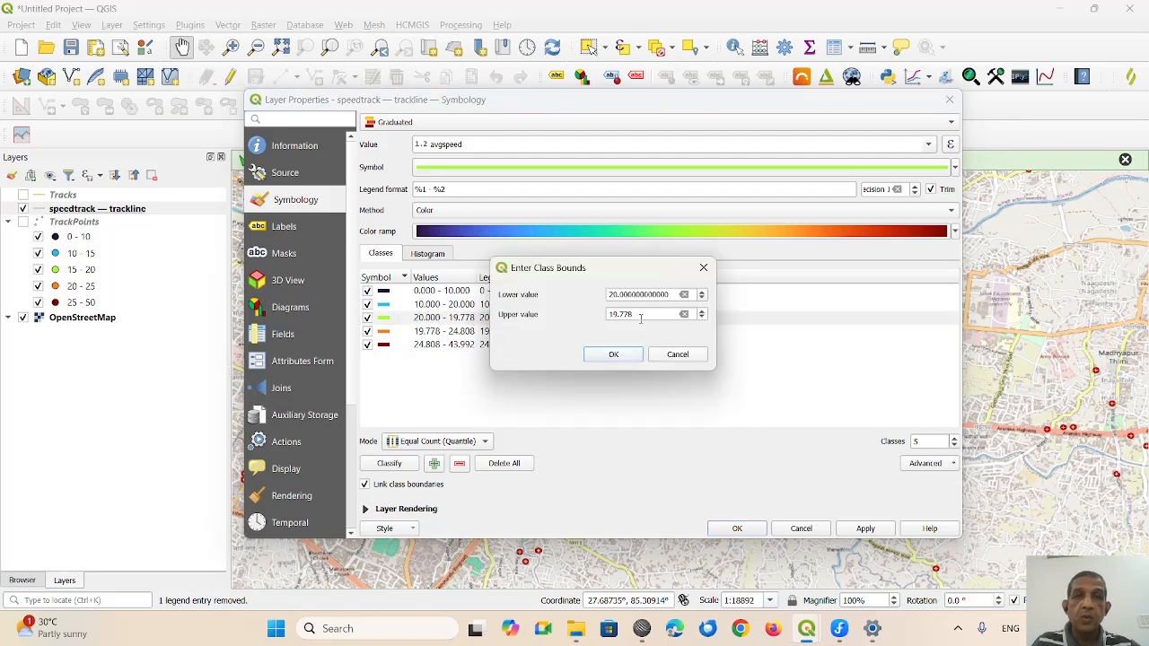
drag(641, 318, 606, 325)
text(30)
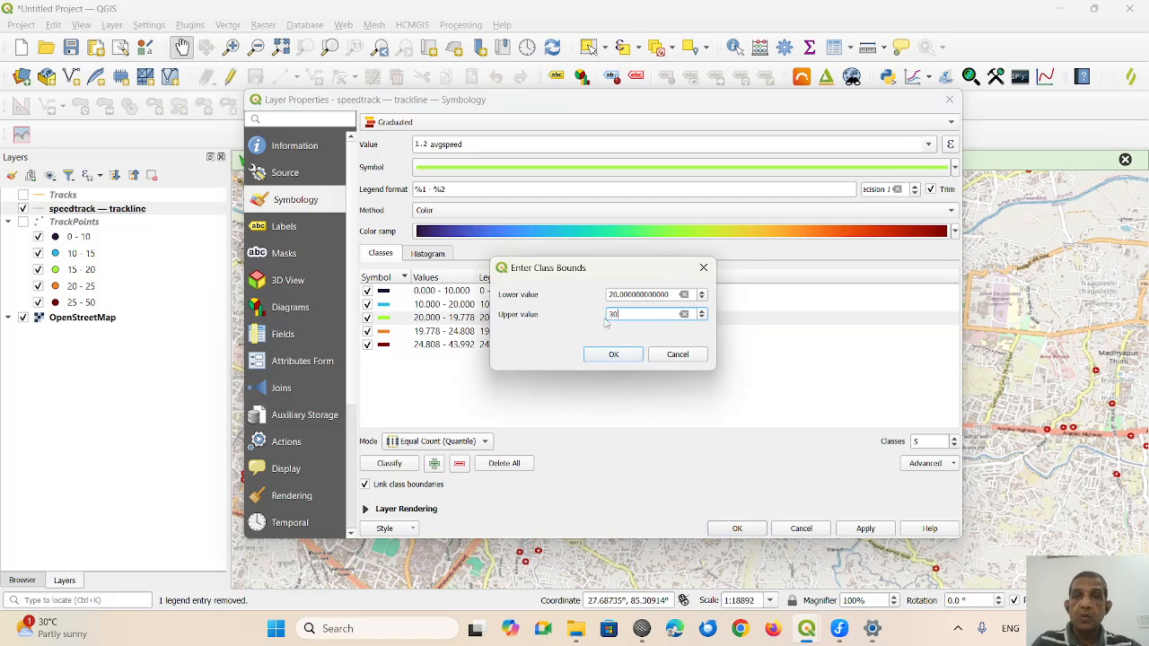
key(Return)
double_click(481, 333)
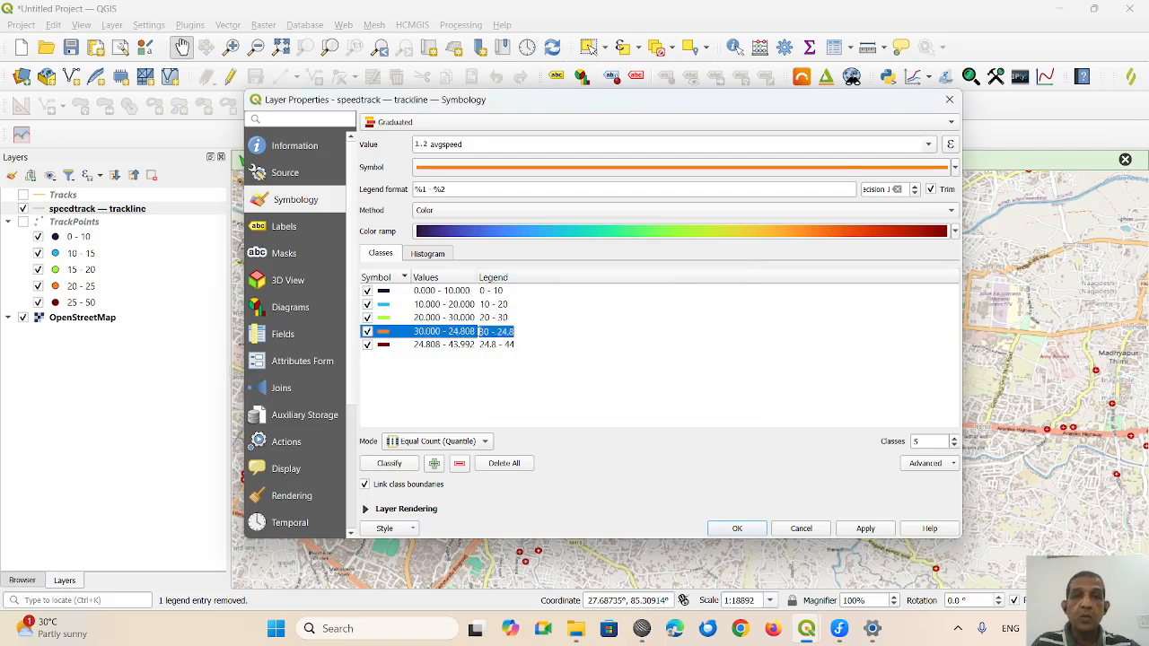
double_click(463, 331)
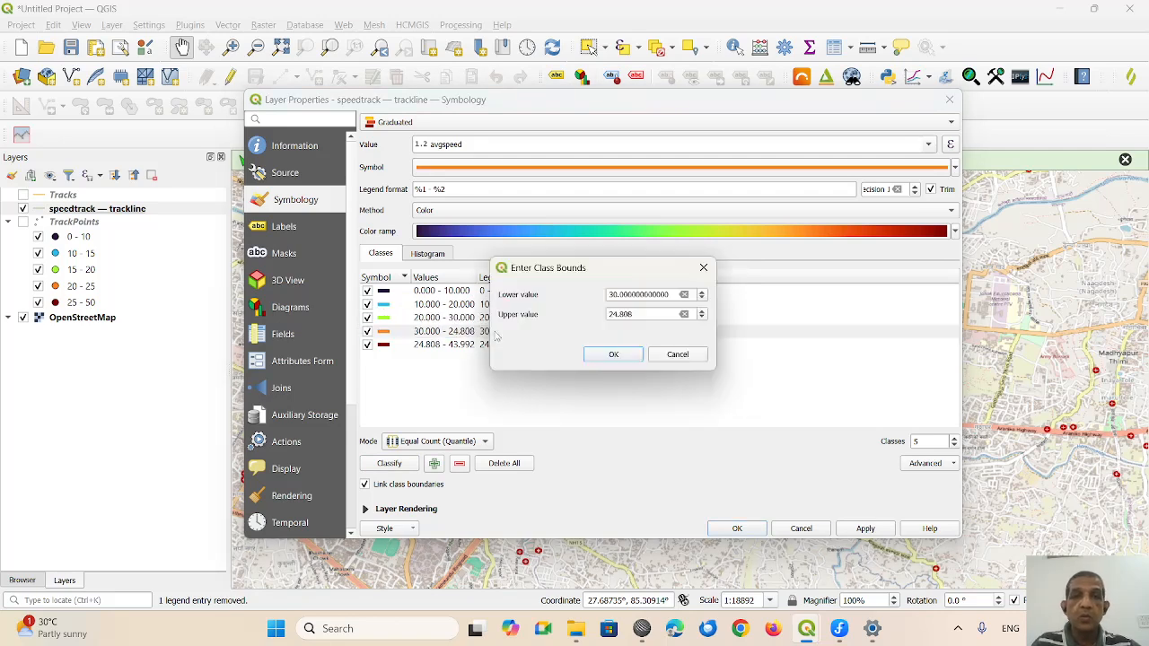
click(657, 316)
drag(657, 316, 582, 312)
text(40)
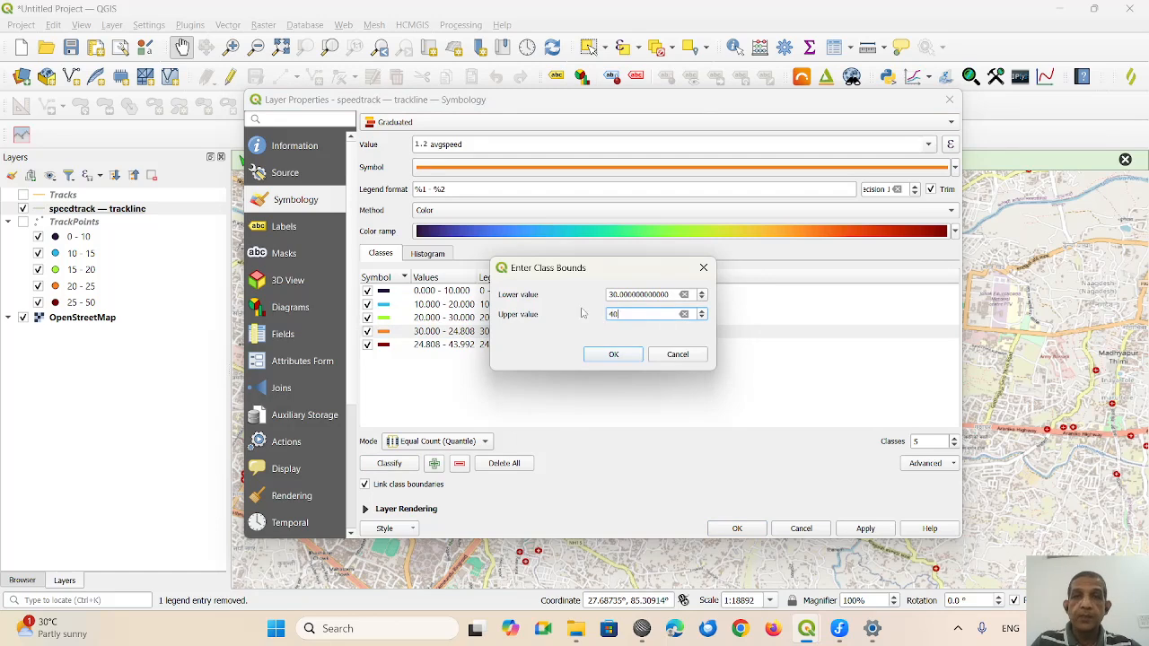
key(Return)
- Set the upper value of the fifth speed class to 50 and apply the symbology to the trackline layer
double_click(461, 345)
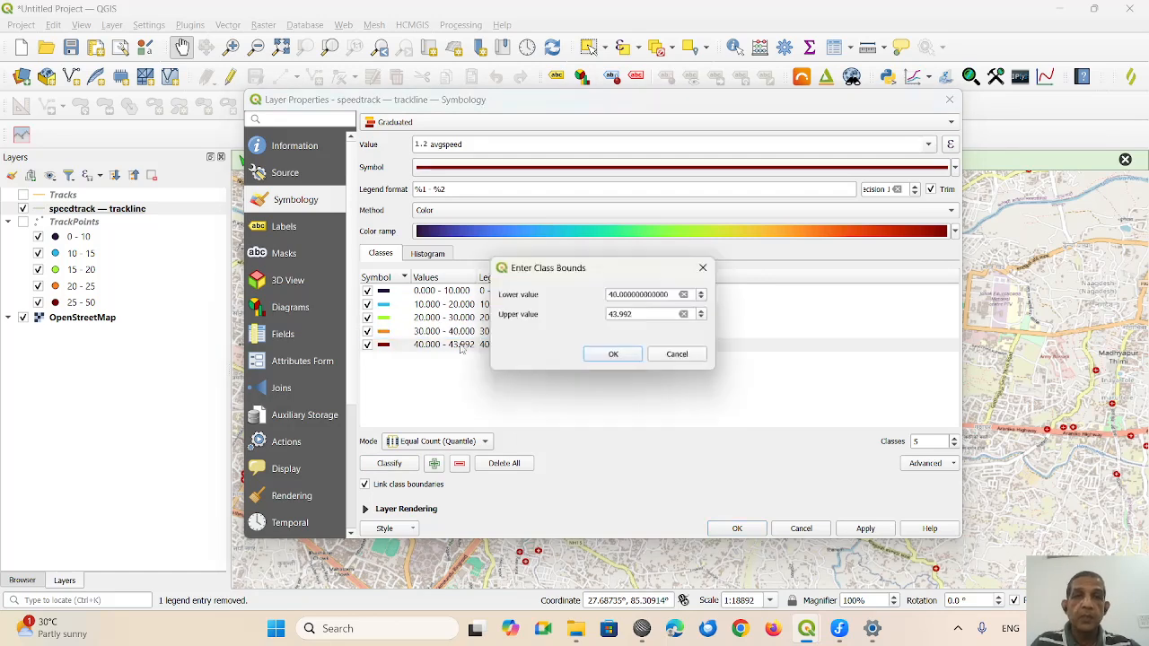
drag(643, 317, 593, 313)
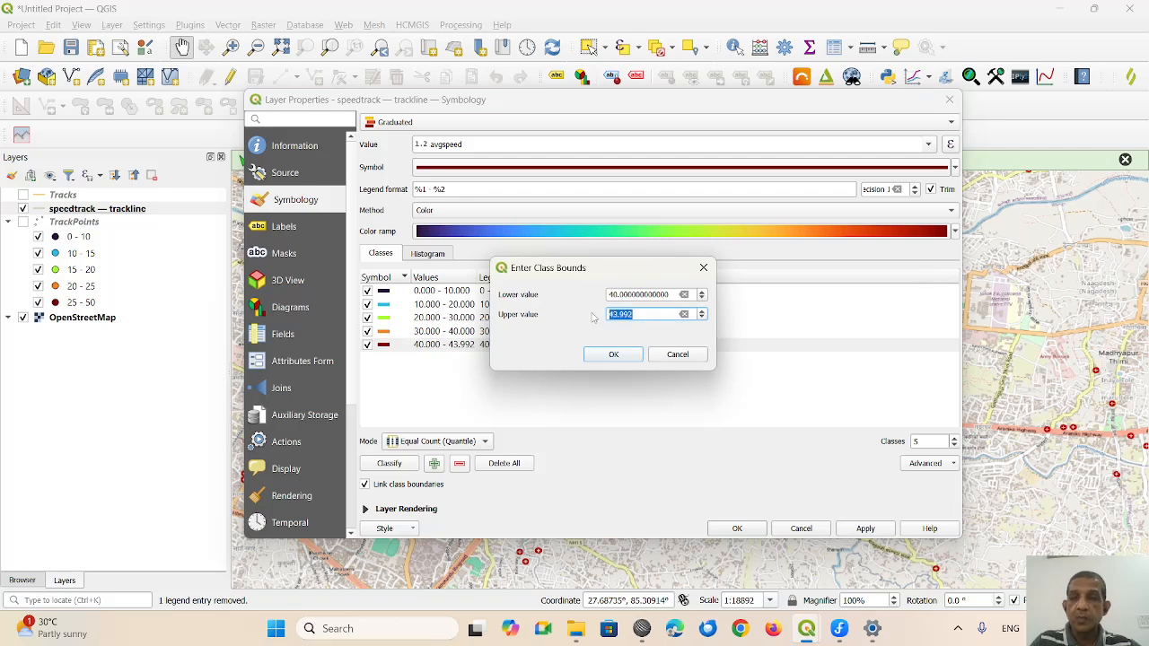
text(50)
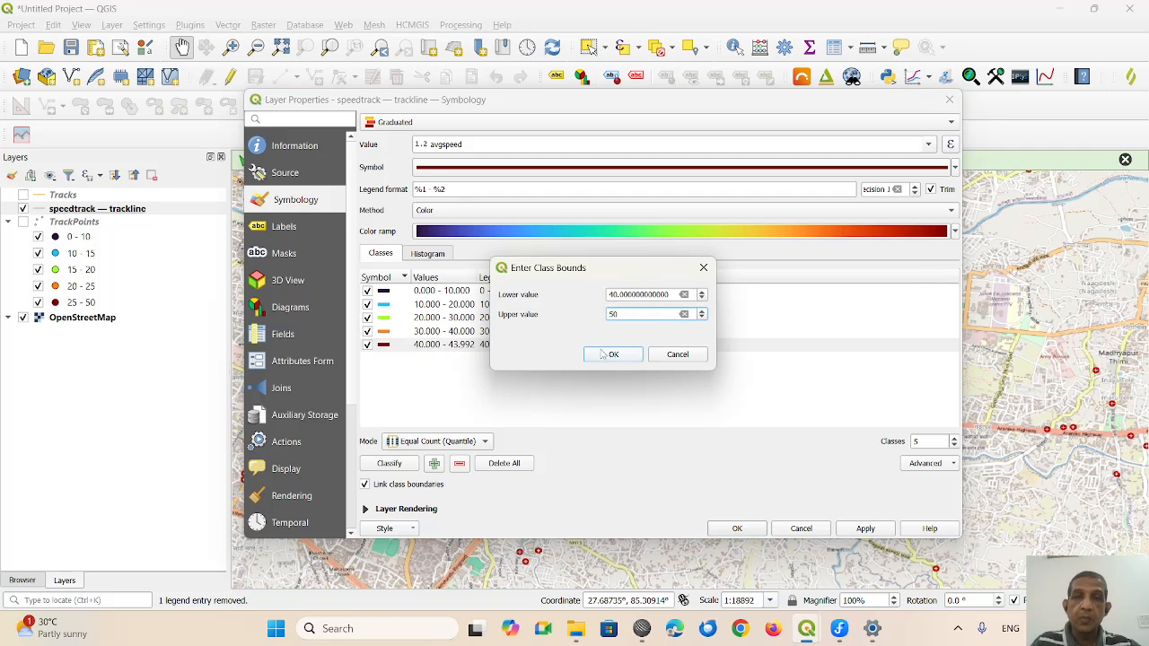
click(609, 354)
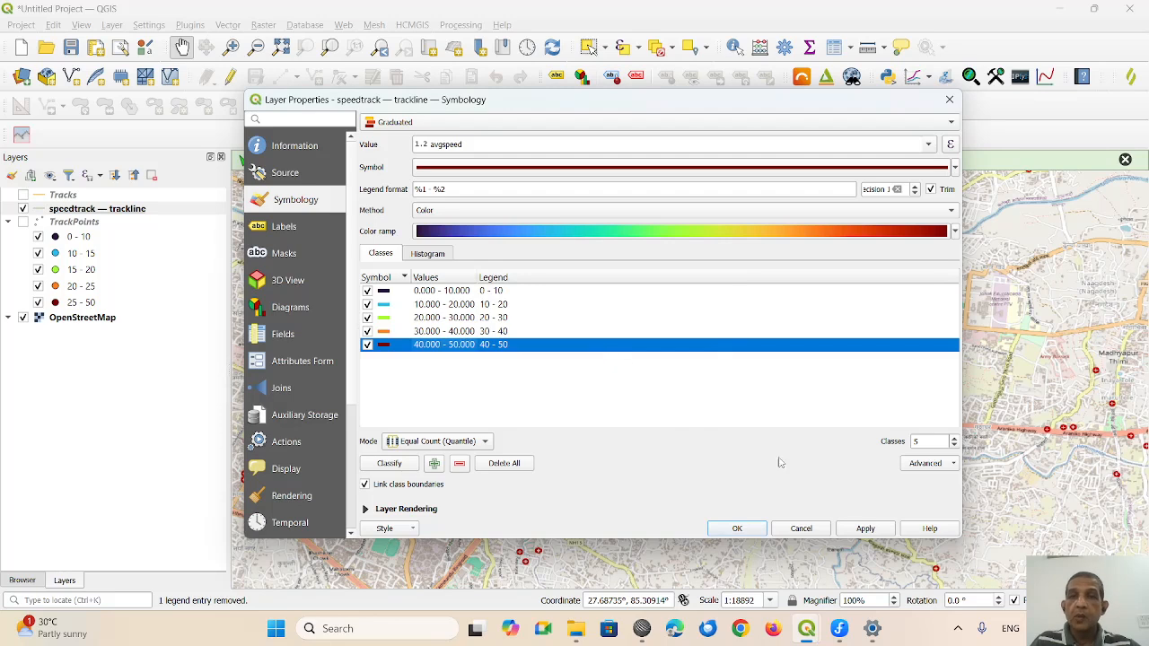
click(862, 528)
click(736, 529)
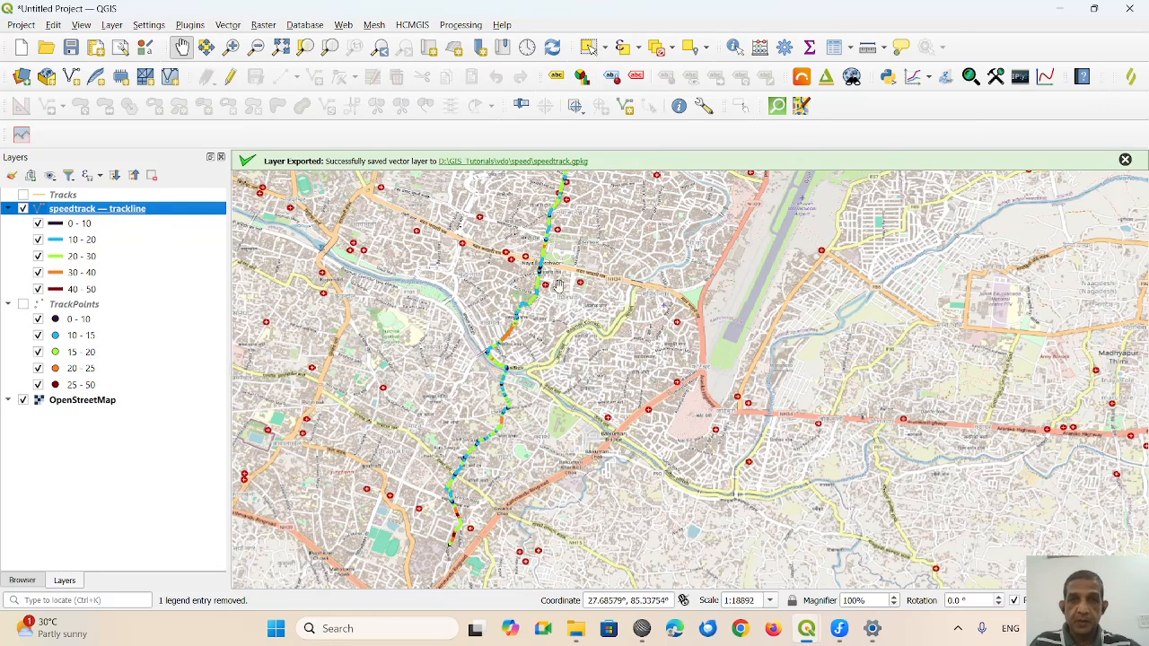
- Examine the speed-coloured trackline along its whole route on the map, from close-up street level to full extent
scroll(464, 502, up, 3)
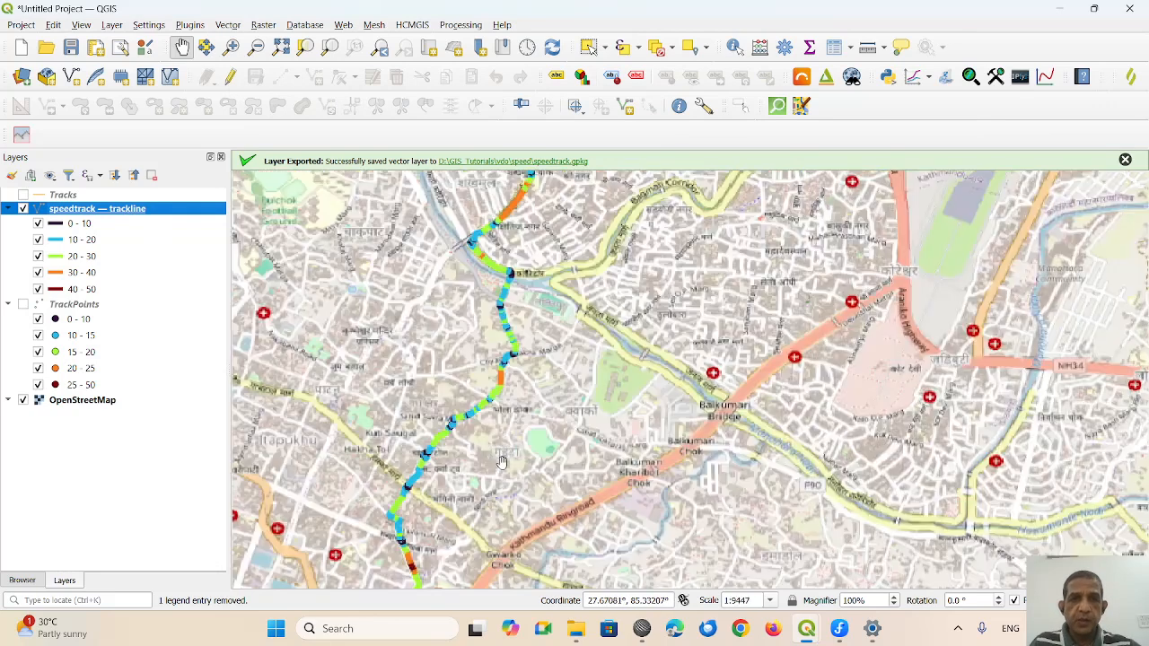
drag(305, 299, 606, 395)
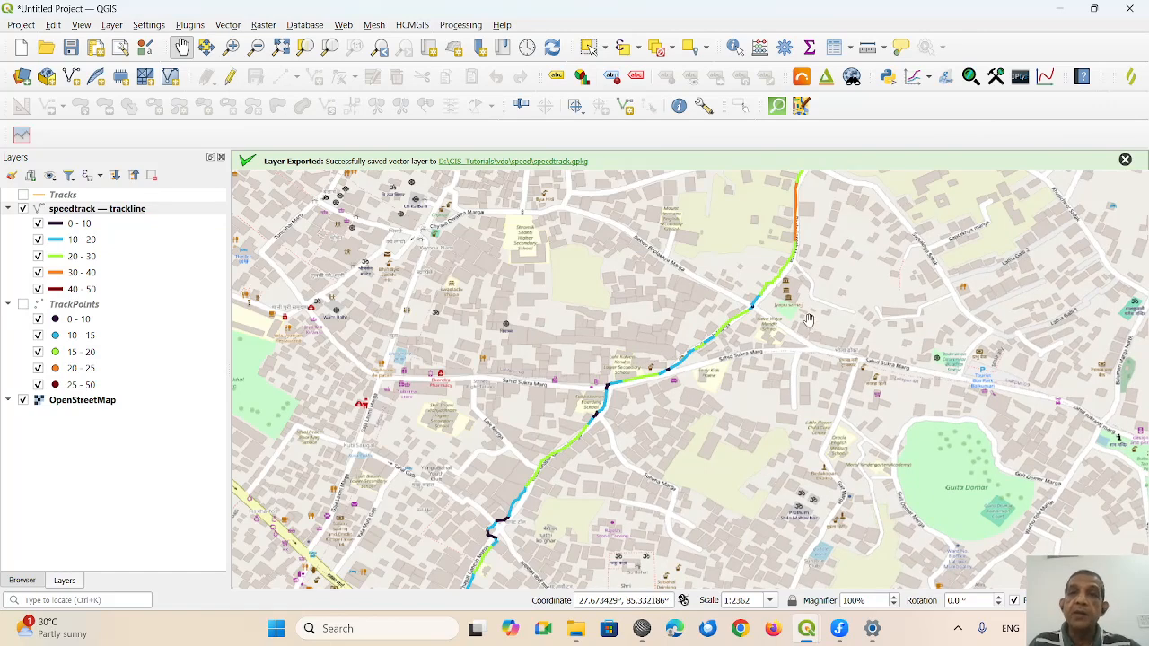
scroll(815, 241, down, 1)
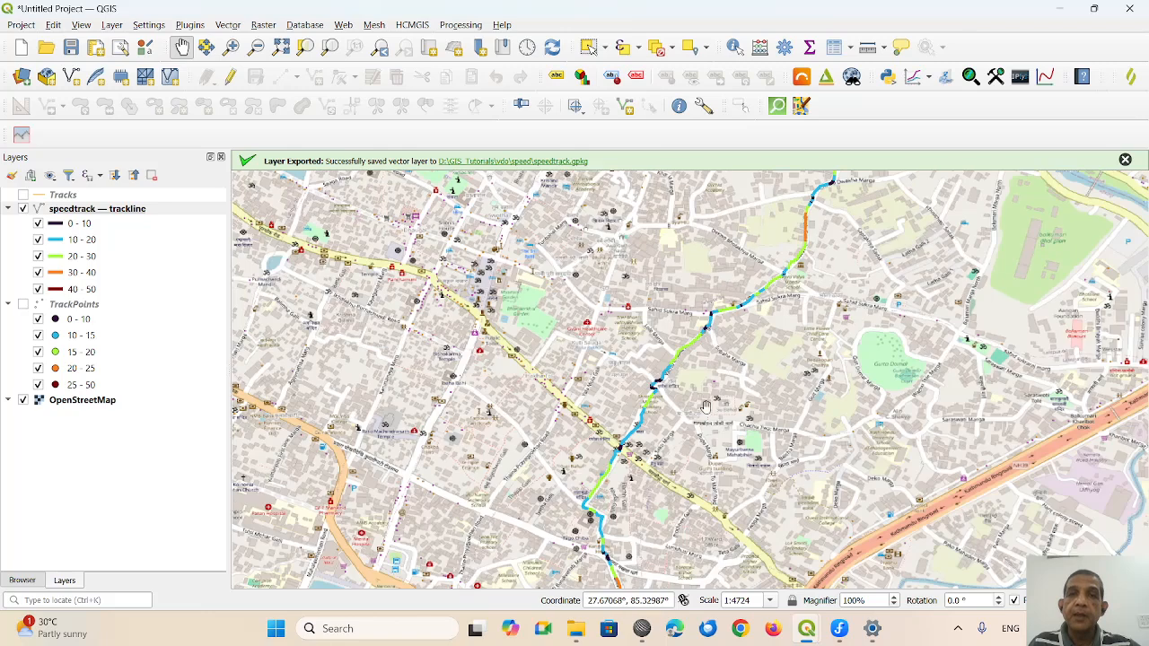
drag(772, 353, 727, 306)
scroll(728, 306, down, 1)
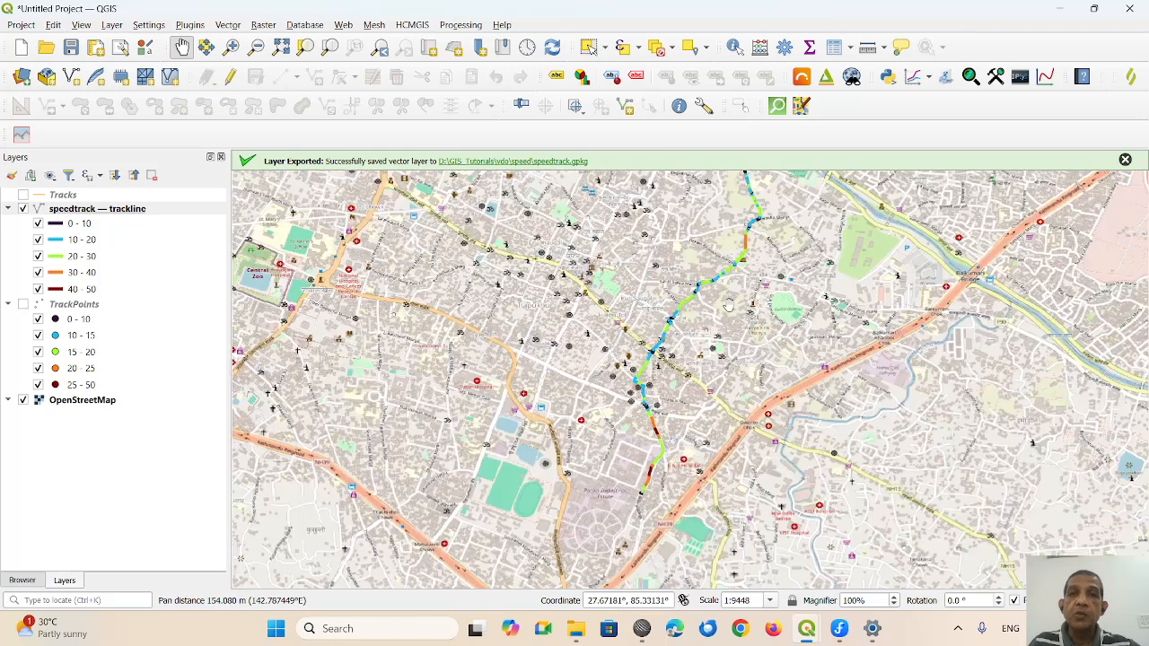
drag(770, 218, 729, 285)
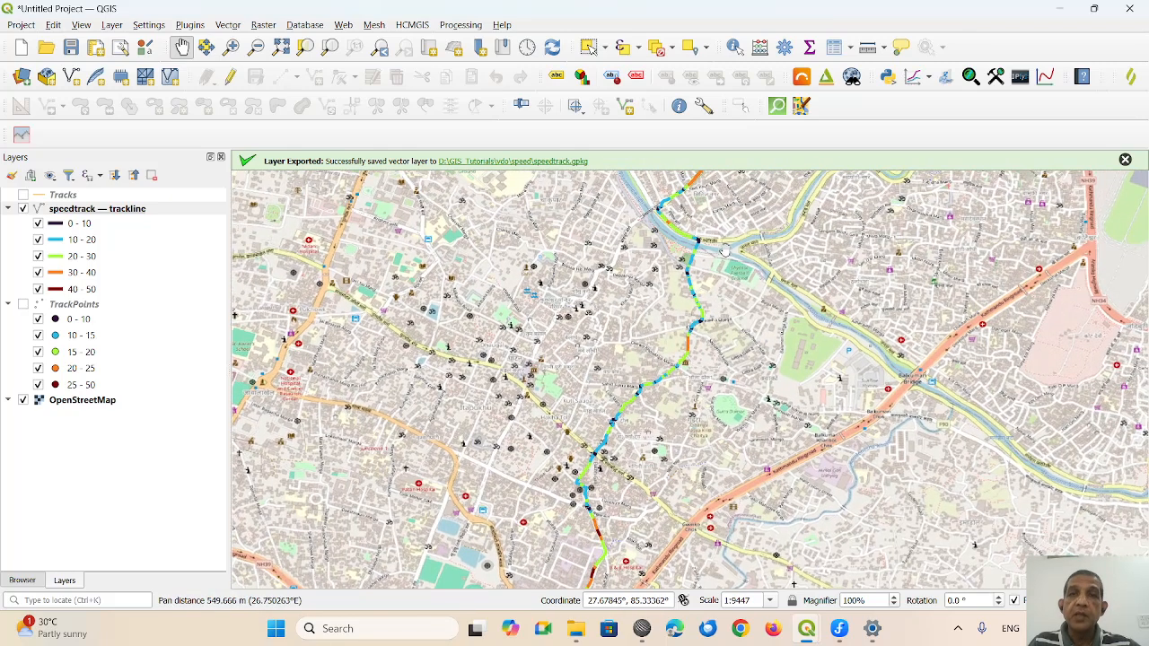
drag(719, 235, 680, 285)
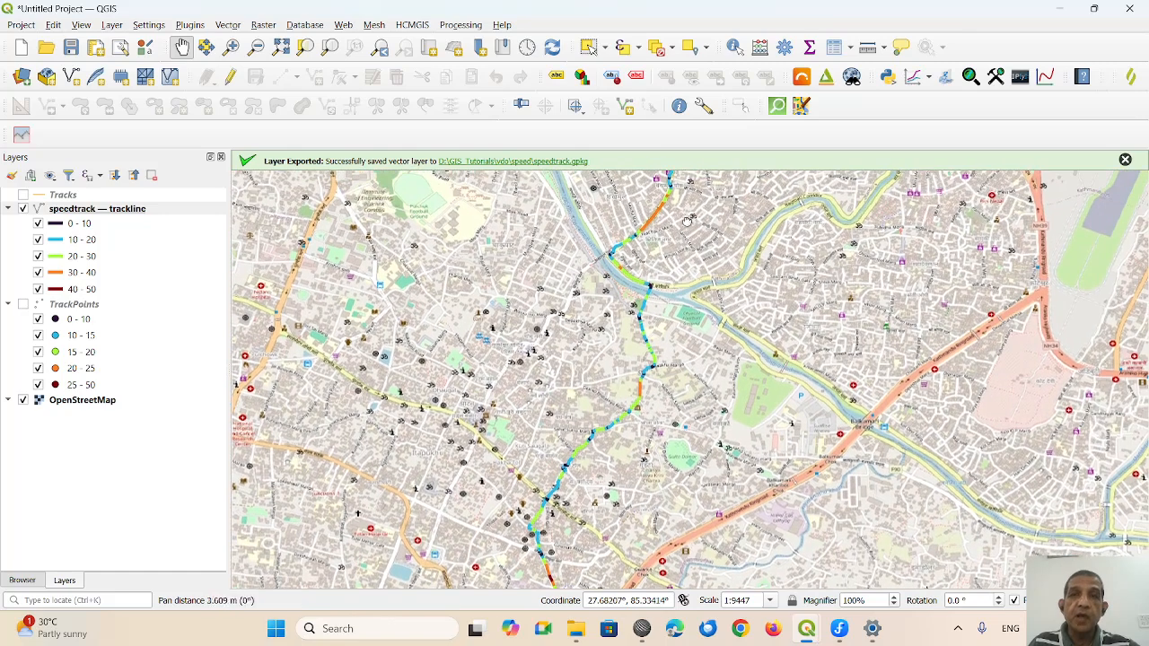
drag(681, 219, 611, 387)
scroll(619, 368, down, 1)
drag(602, 479, 609, 419)
scroll(610, 418, down, 1)
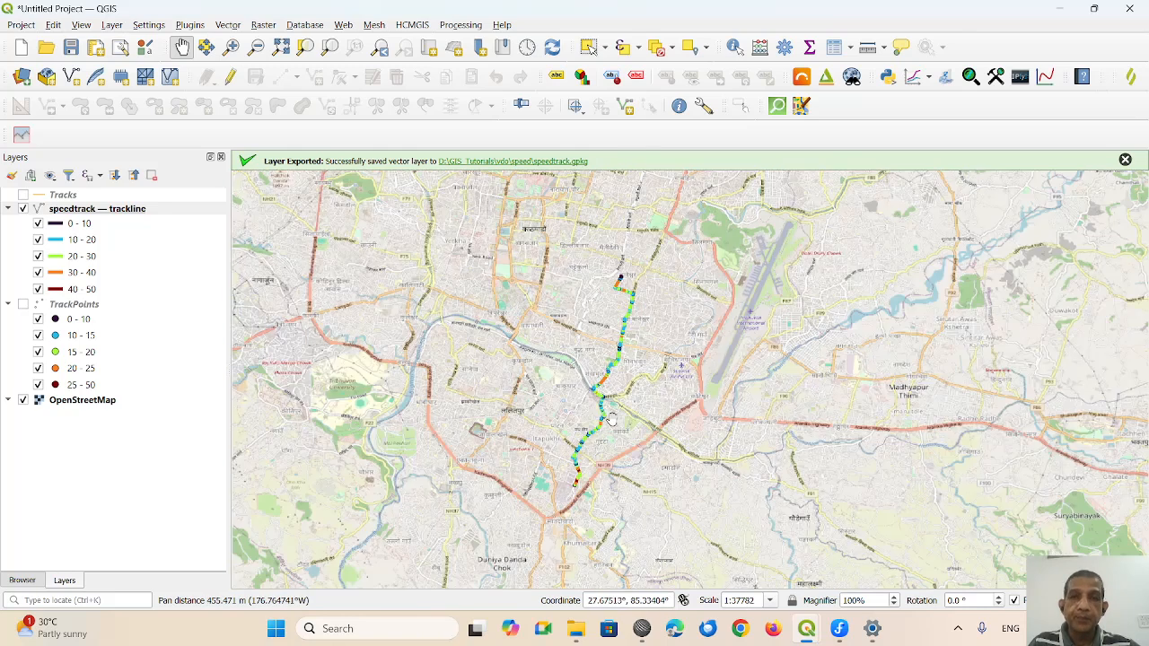
scroll(611, 418, up, 1)
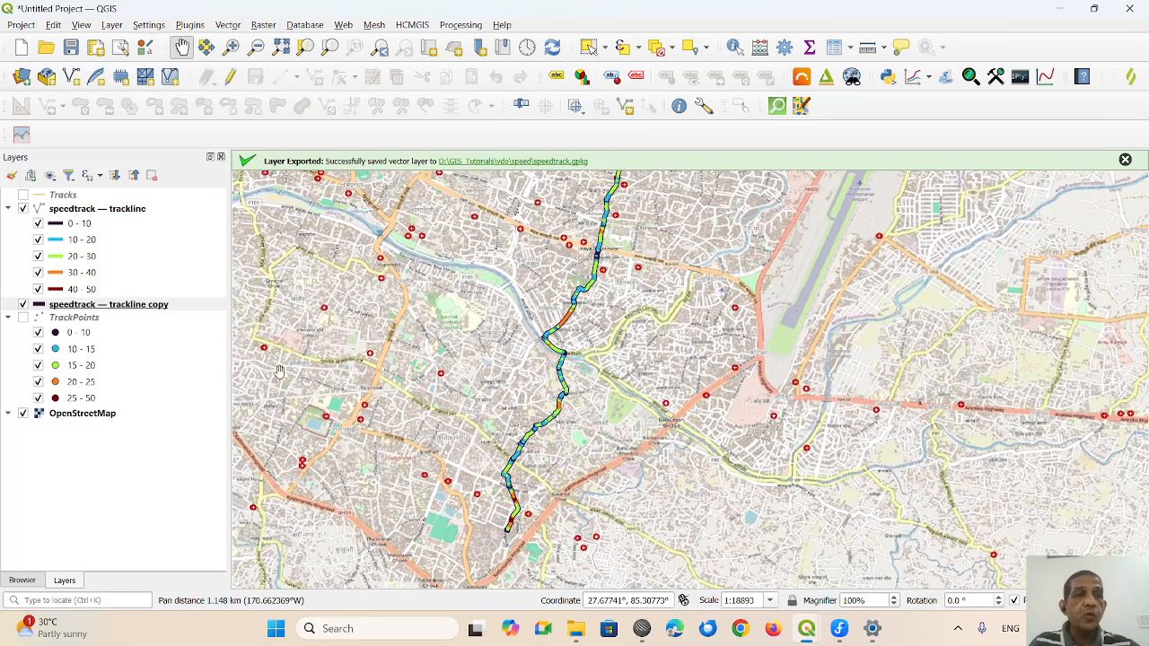
- Make the TrackPoints layer visible and open its attribute table
click(23, 319)
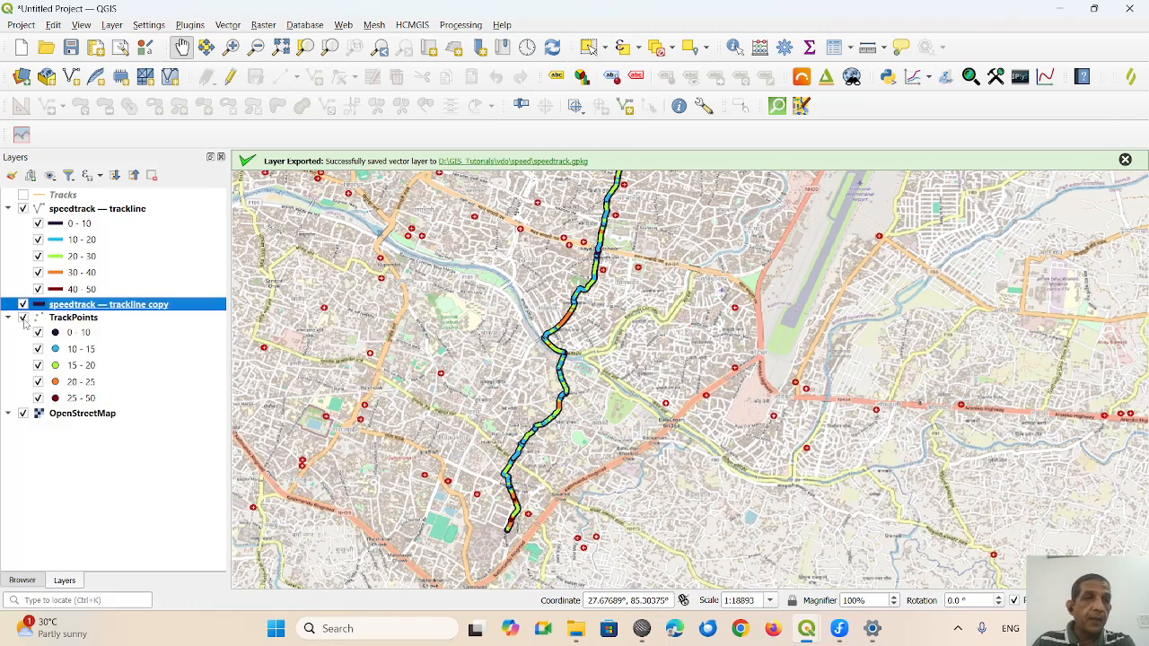
click(77, 319)
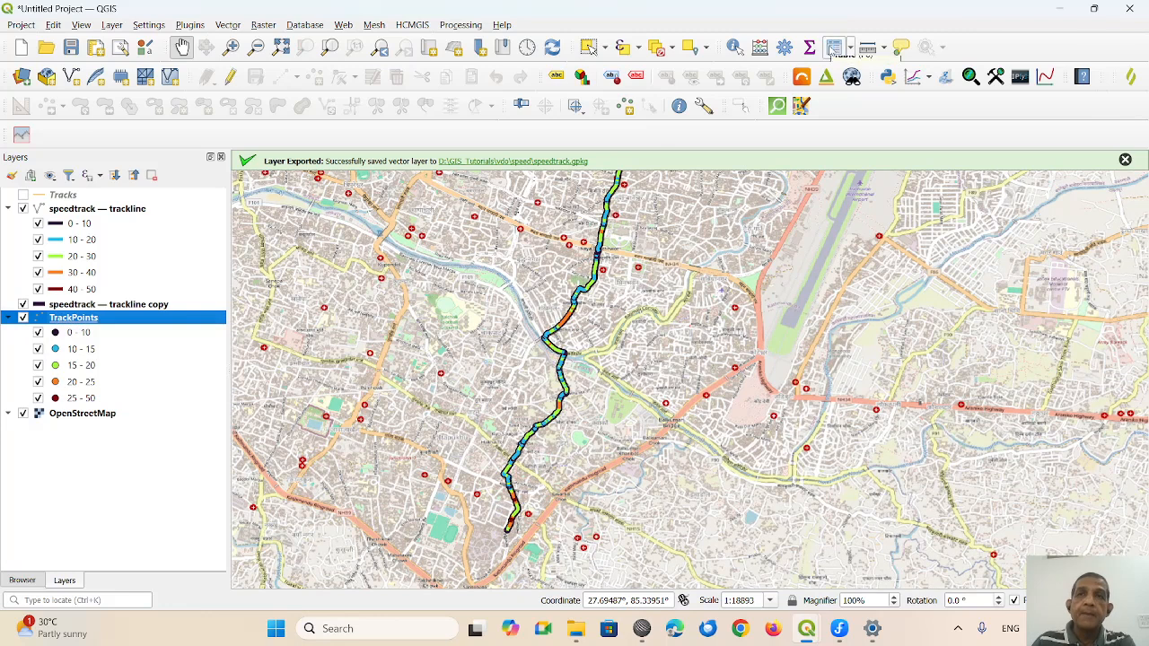
click(826, 49)
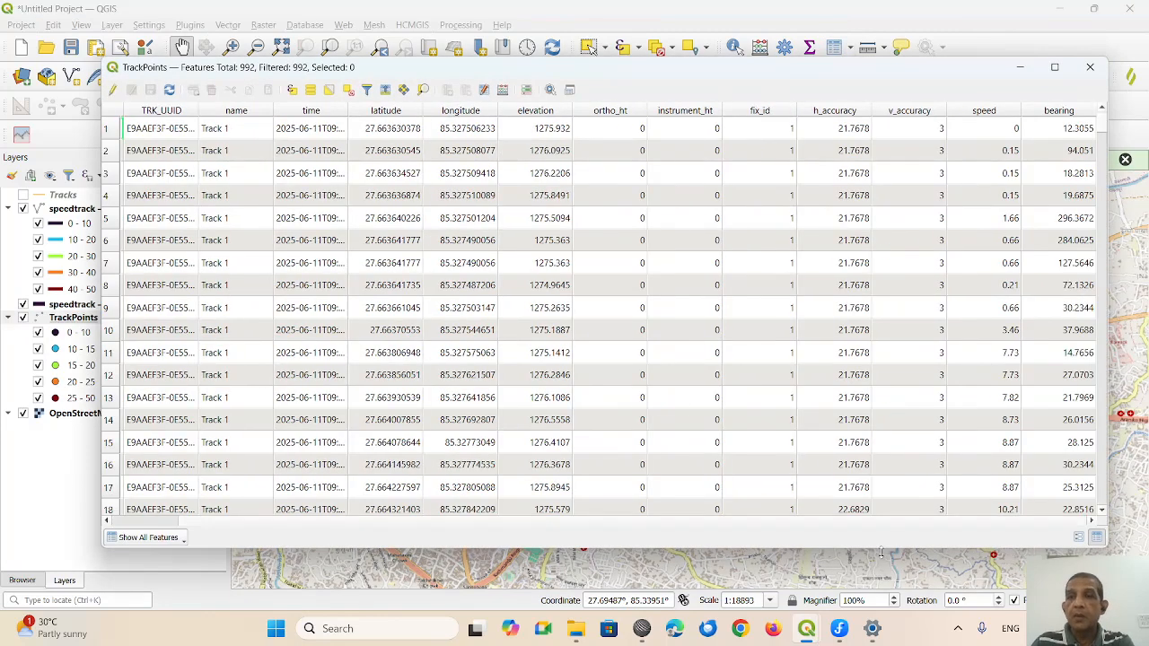
- Widen the time column of the TrackPoints attribute table to show full timestamps and look through the remaining fields
drag(898, 528, 756, 514)
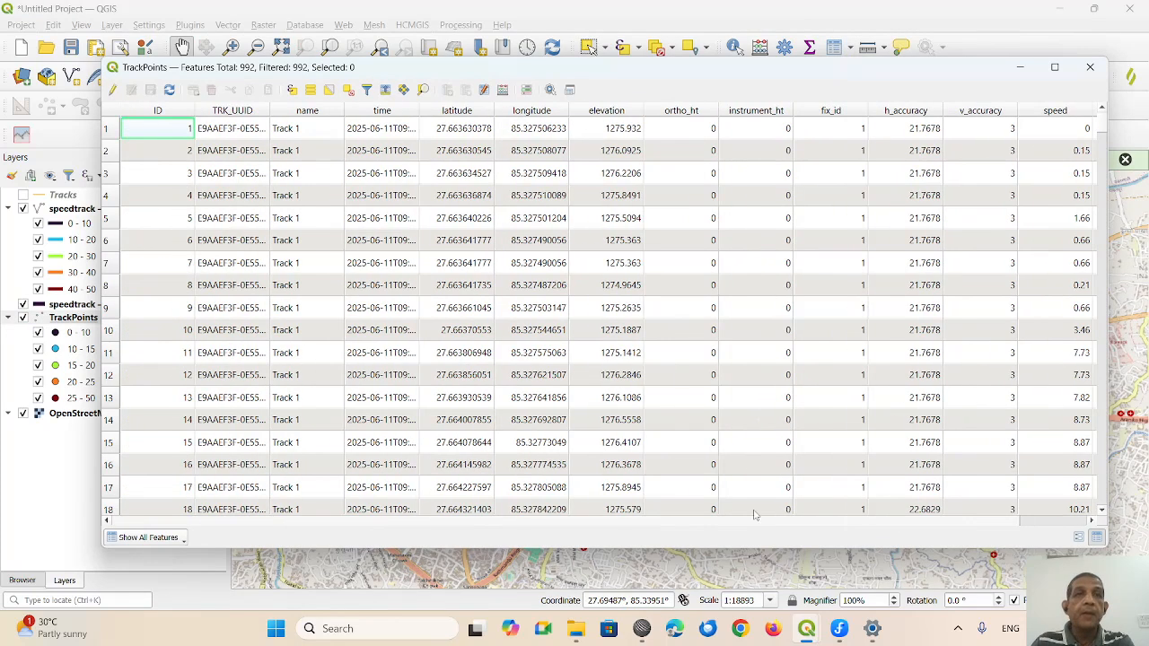
double_click(419, 110)
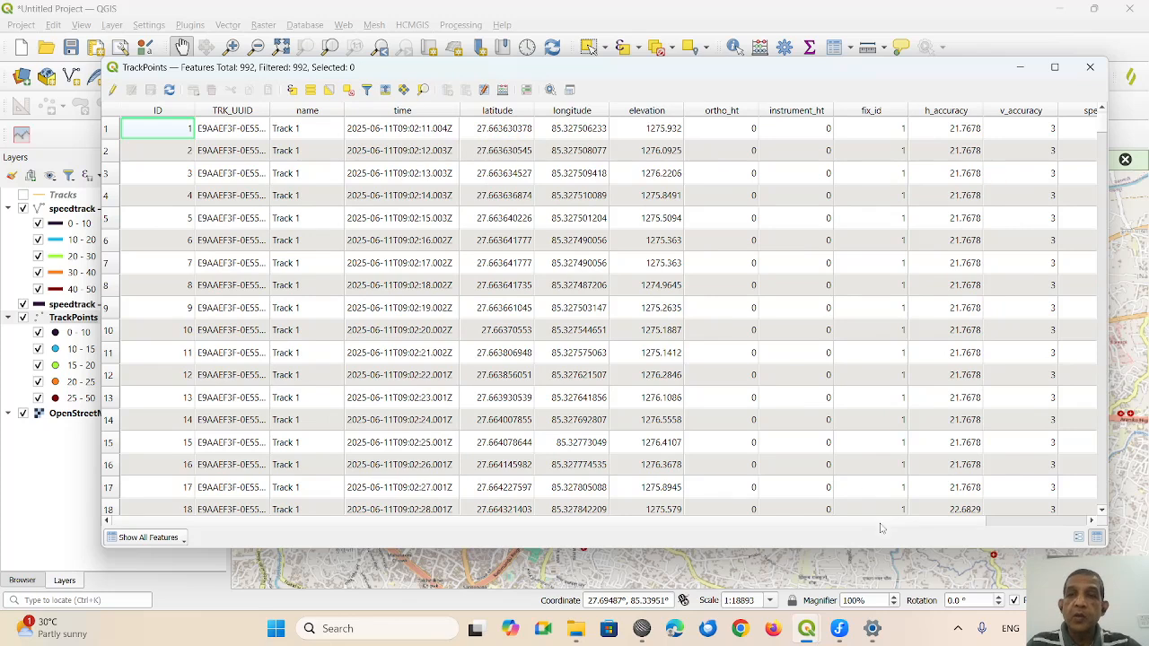
drag(879, 525, 990, 554)
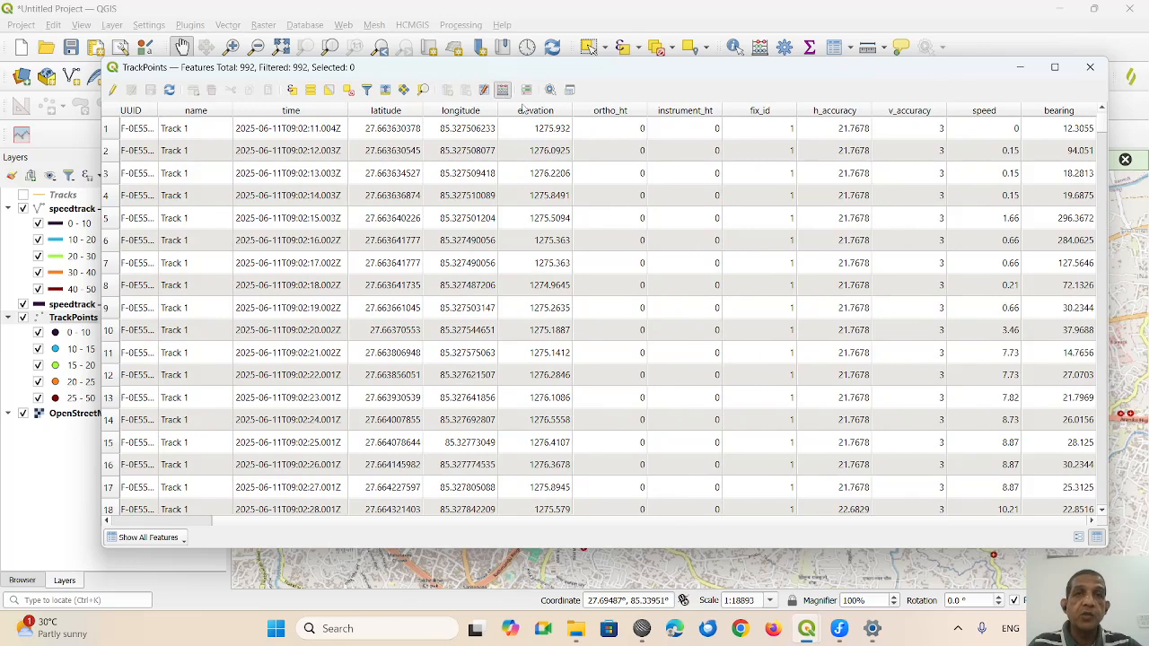
- Set up a new TrackPoints field named tracktime with the Date & Time type in the field calculator
click(503, 90)
click(276, 136)
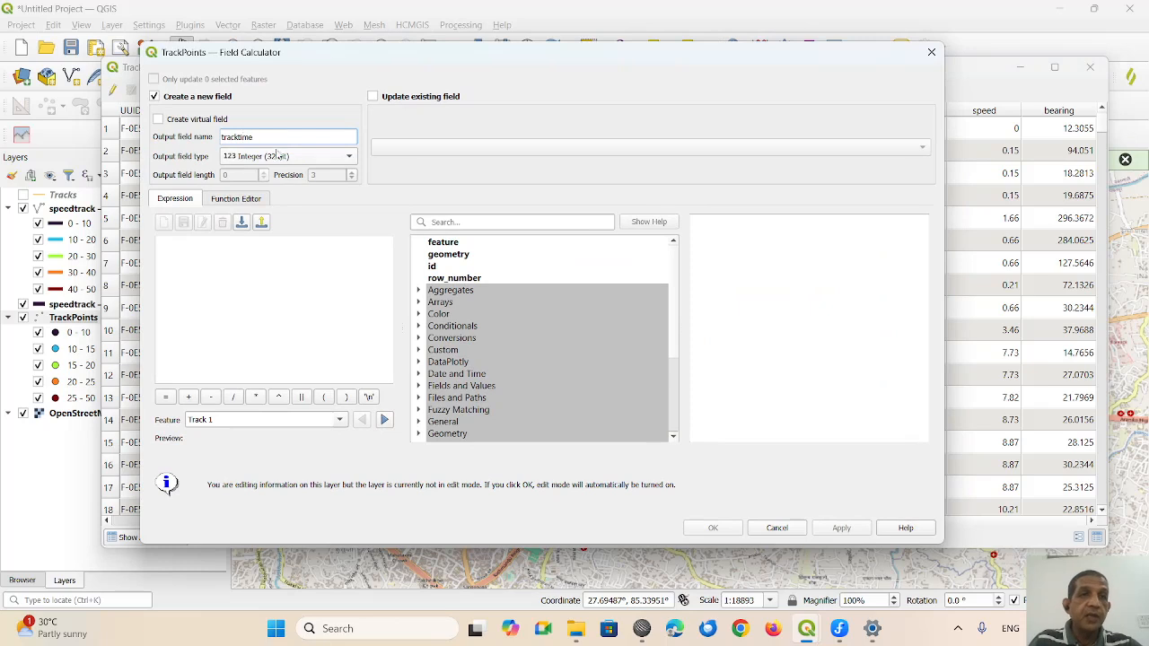
click(277, 156)
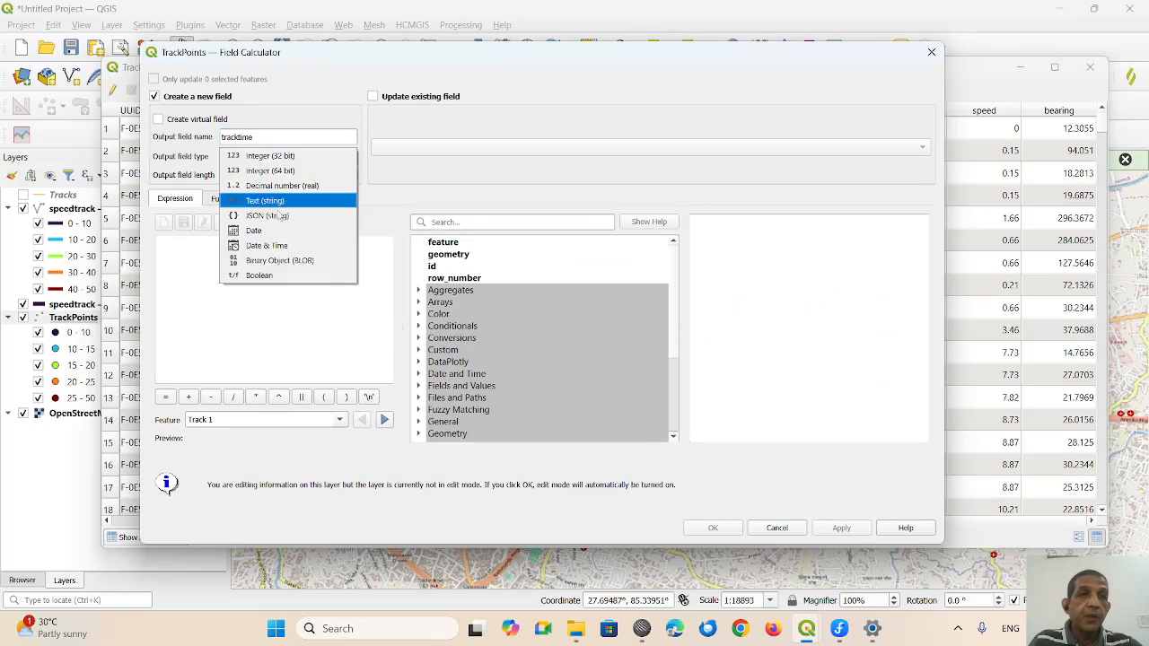
click(283, 247)
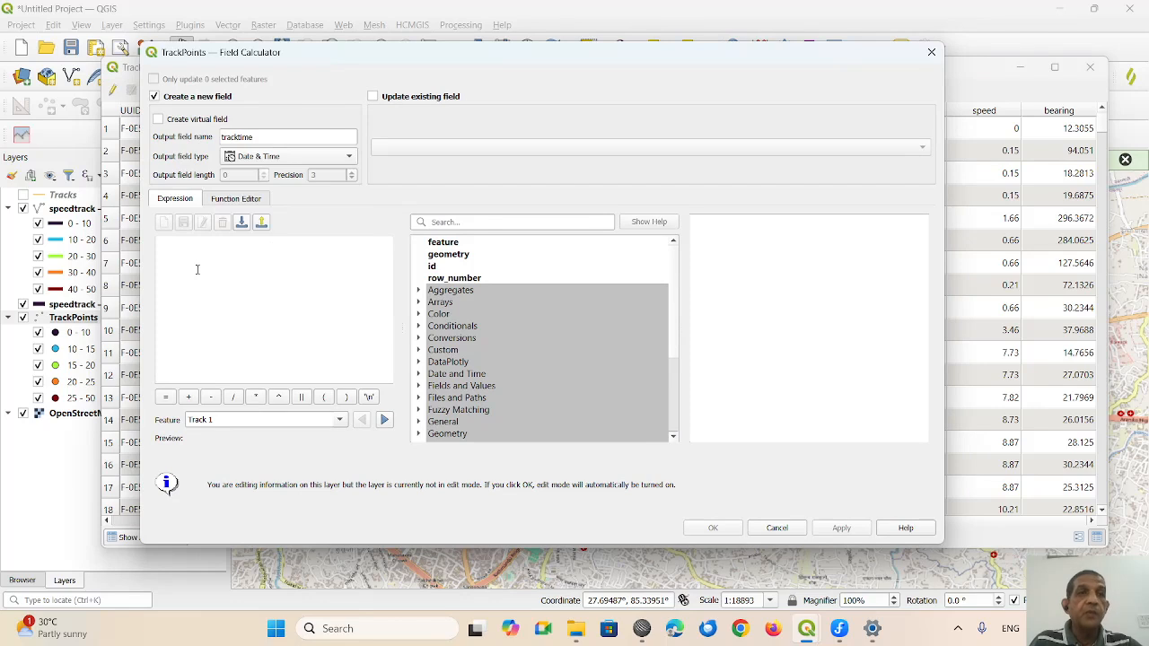
drag(257, 56, 423, 98)
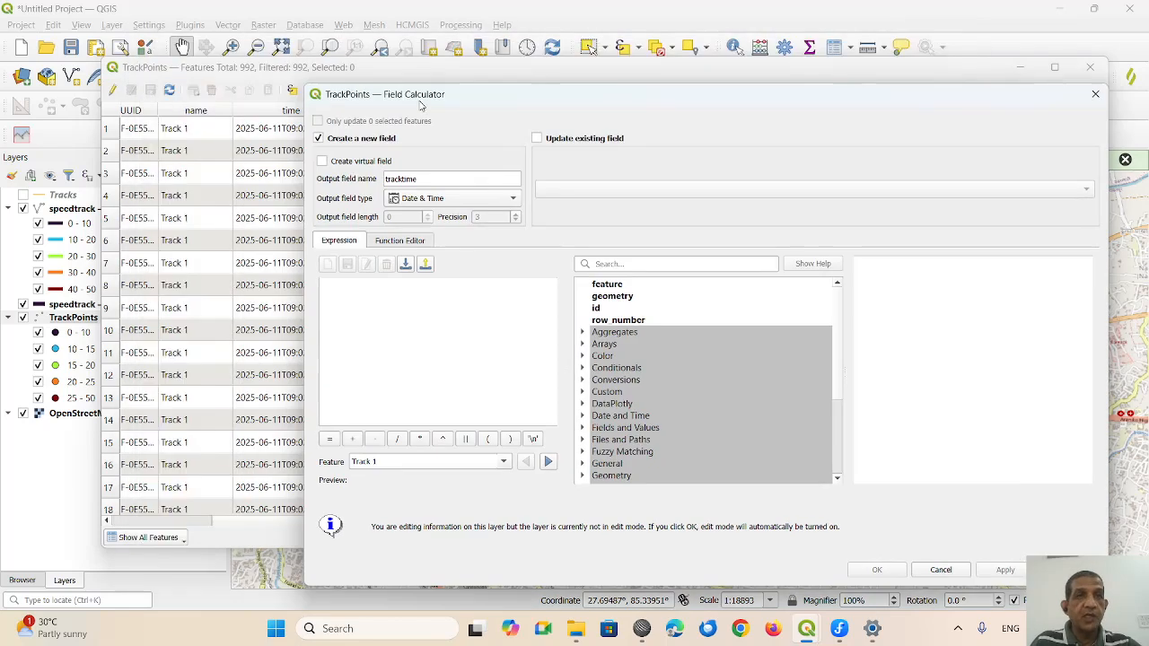
- Calculate the tracktime field with the expression to_datetime(time)
click(376, 315)
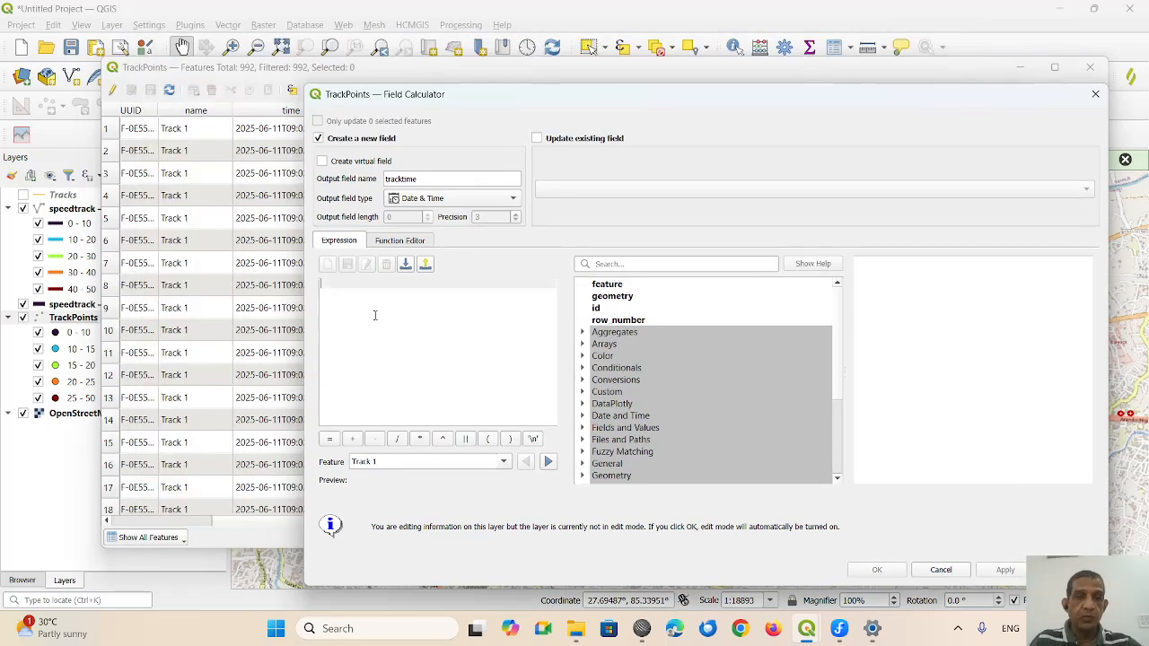
text(to_)
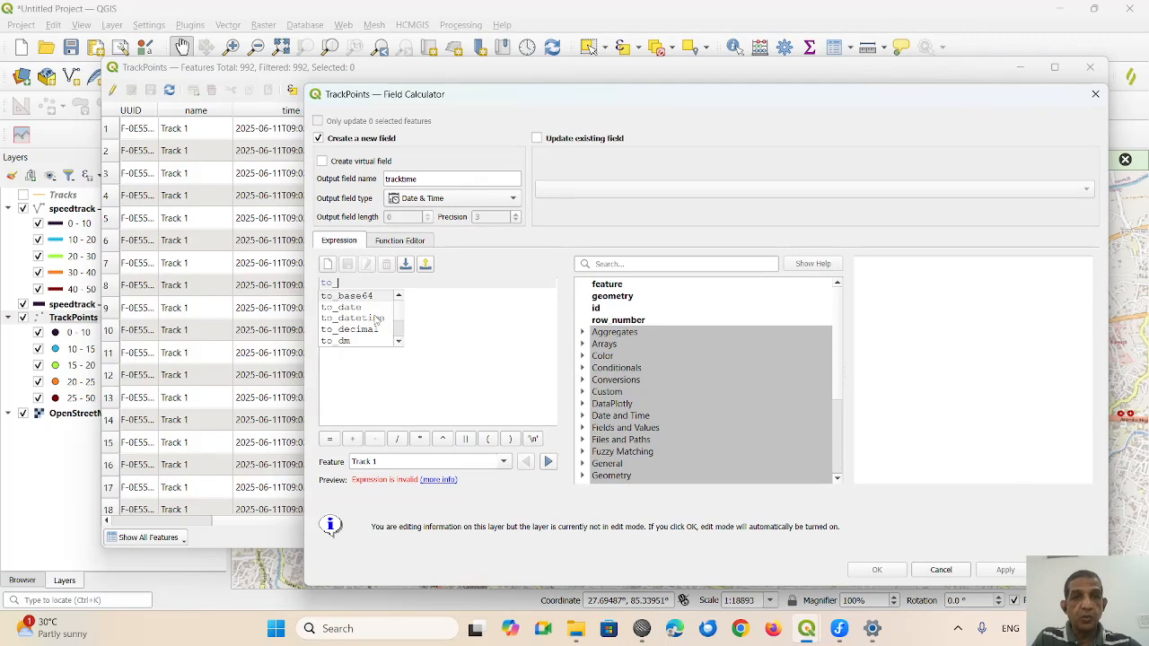
text(da)
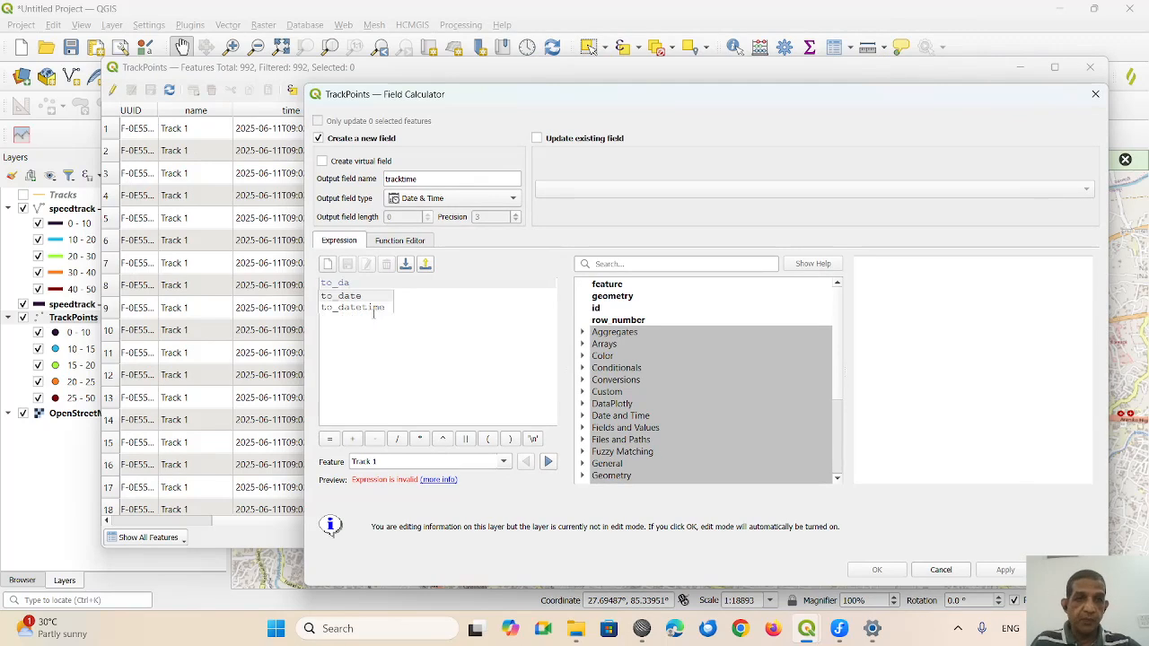
double_click(373, 308)
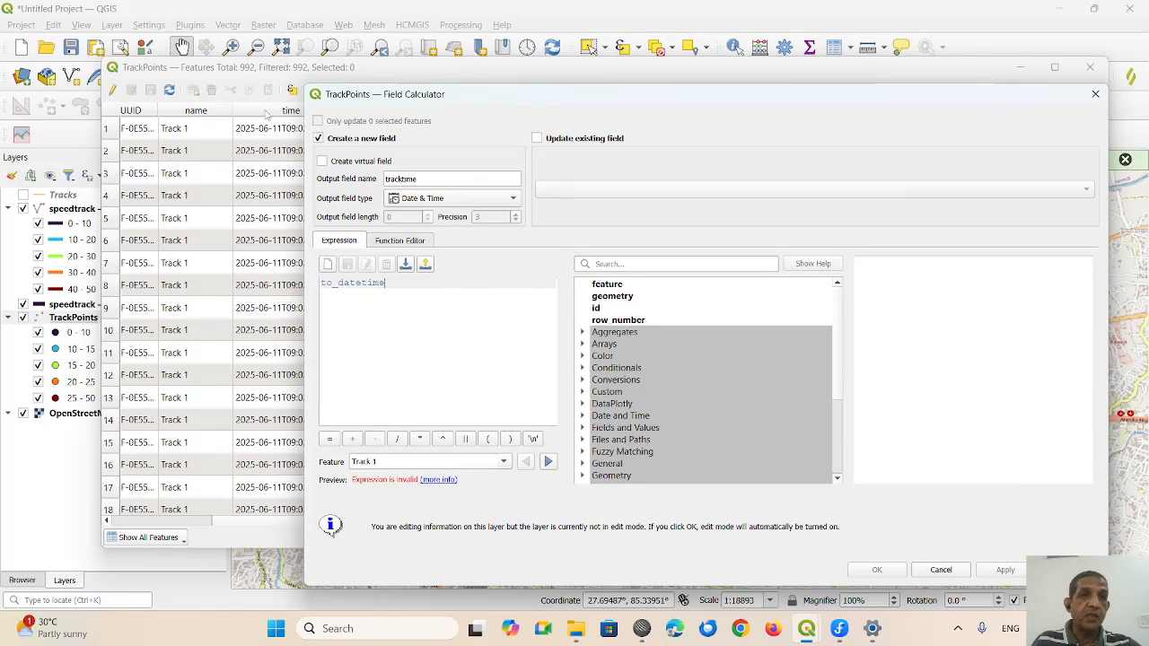
text(()
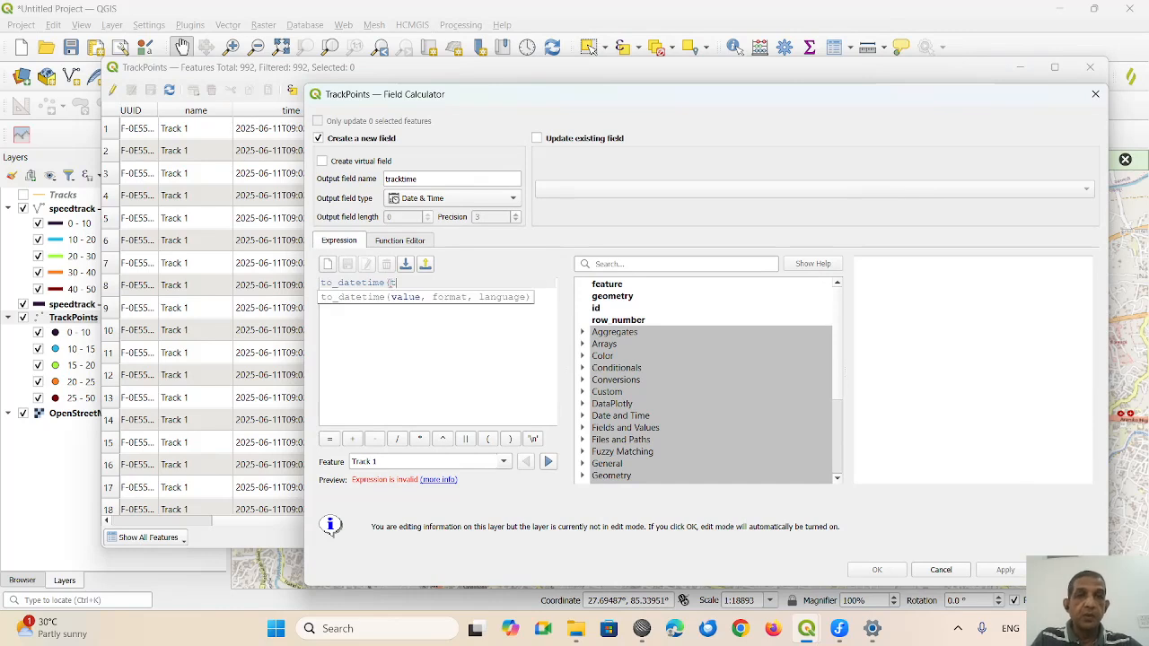
text(time))
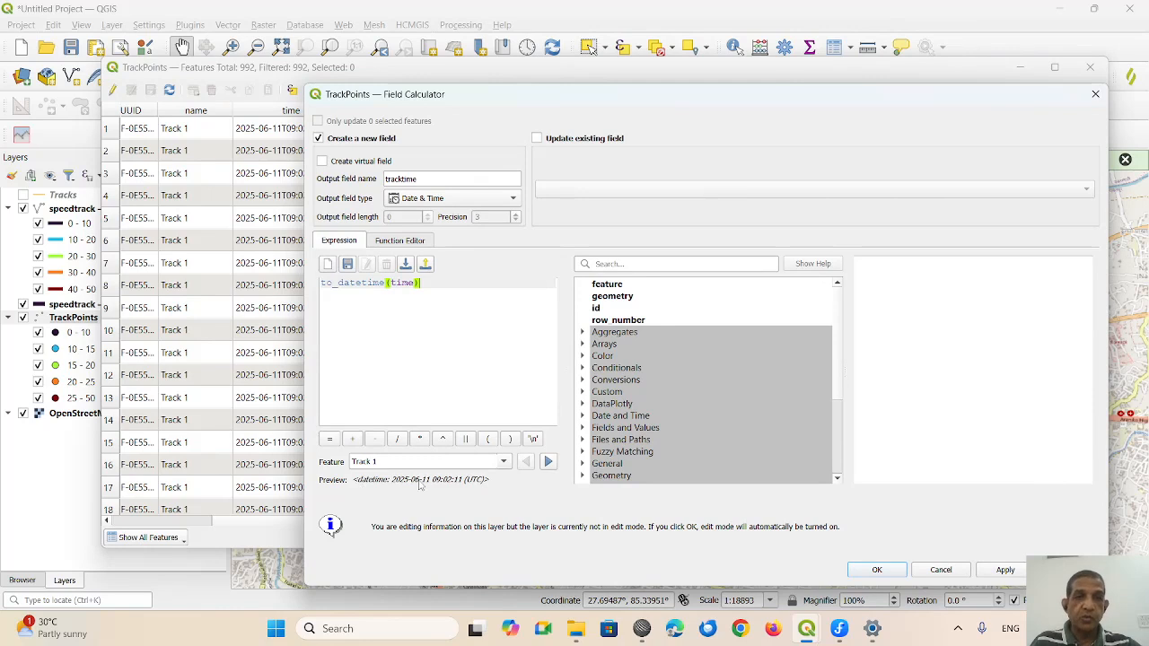
click(884, 571)
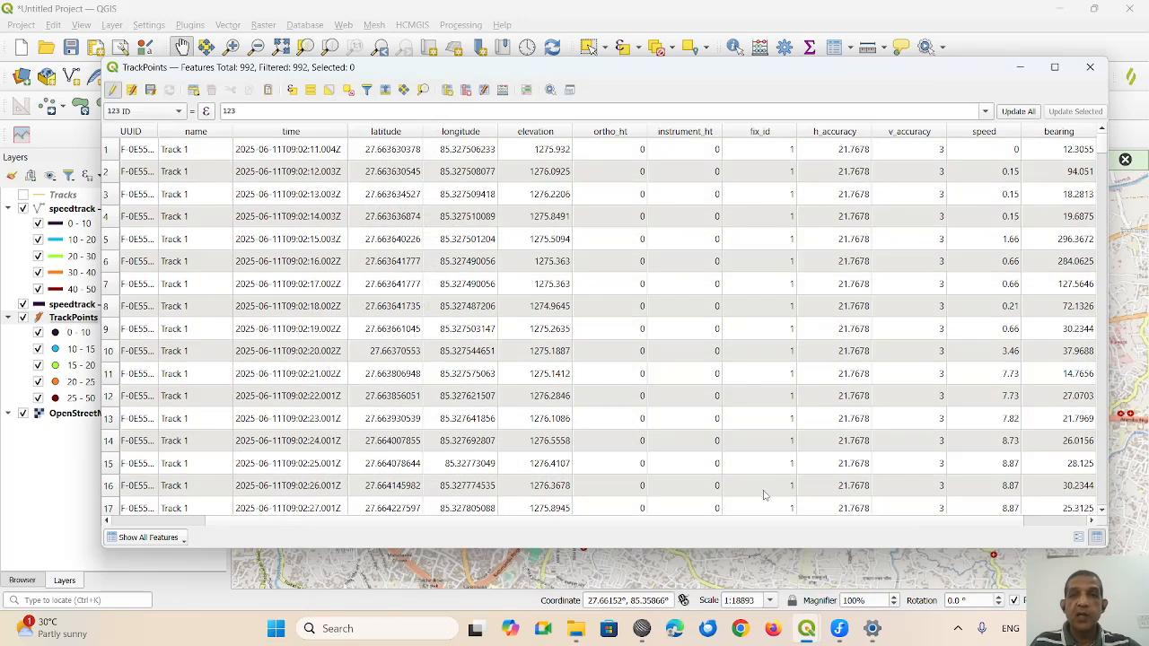
- Check the new tracktime column in the TrackPoints attribute table, end the layer's editing session and close the table
drag(977, 522, 1048, 523)
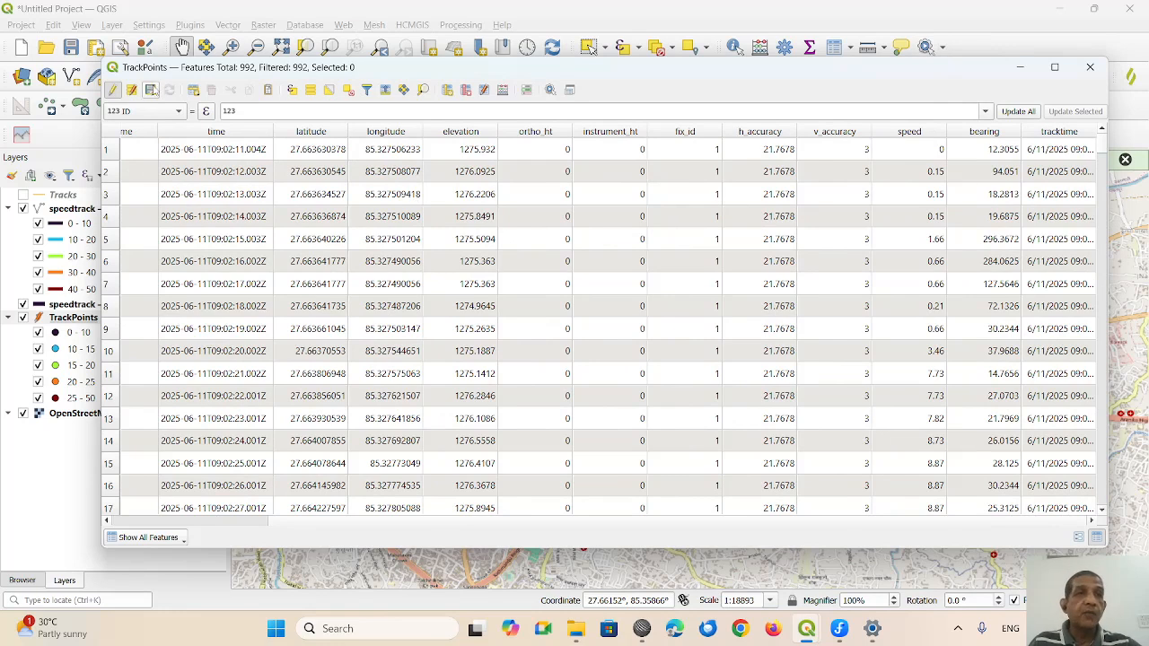
click(112, 90)
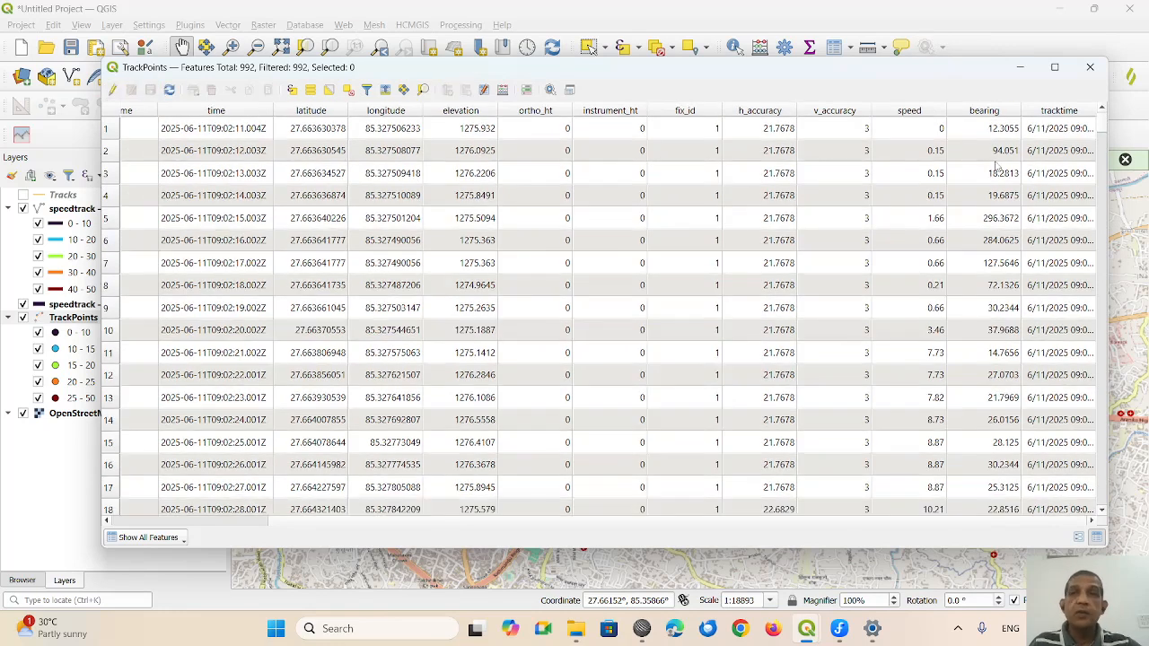
click(1090, 68)
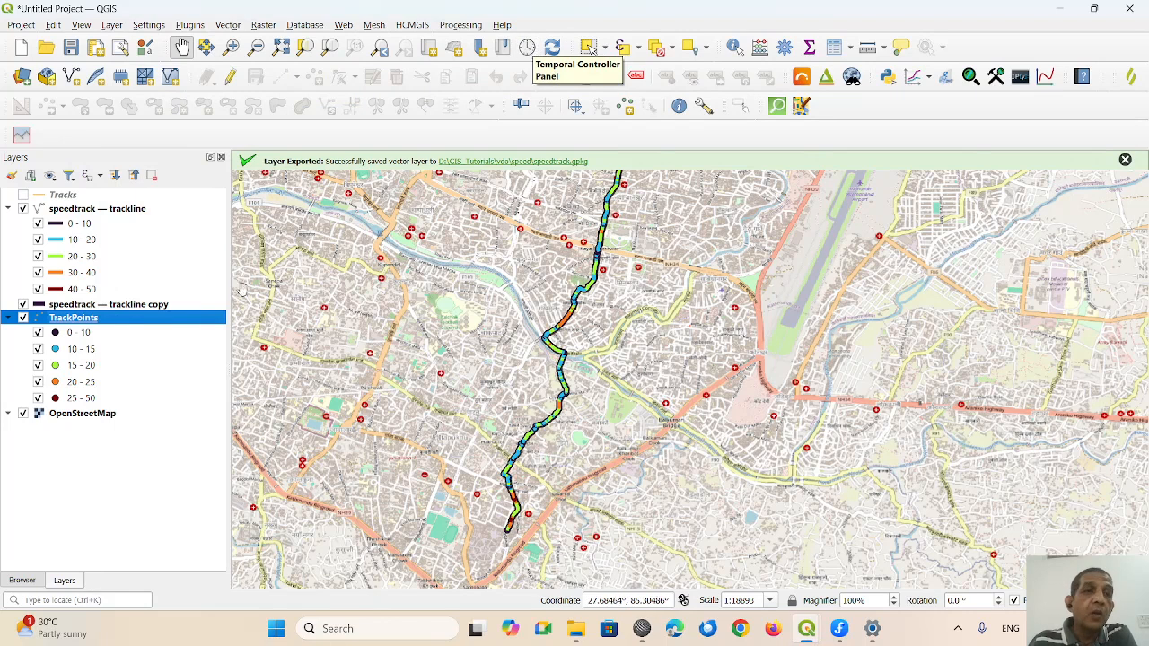
- Enable dynamic temporal control for TrackPoints using Single Field with Date/Time set to tracktime, and show the Temporal Controller
right_click(99, 321)
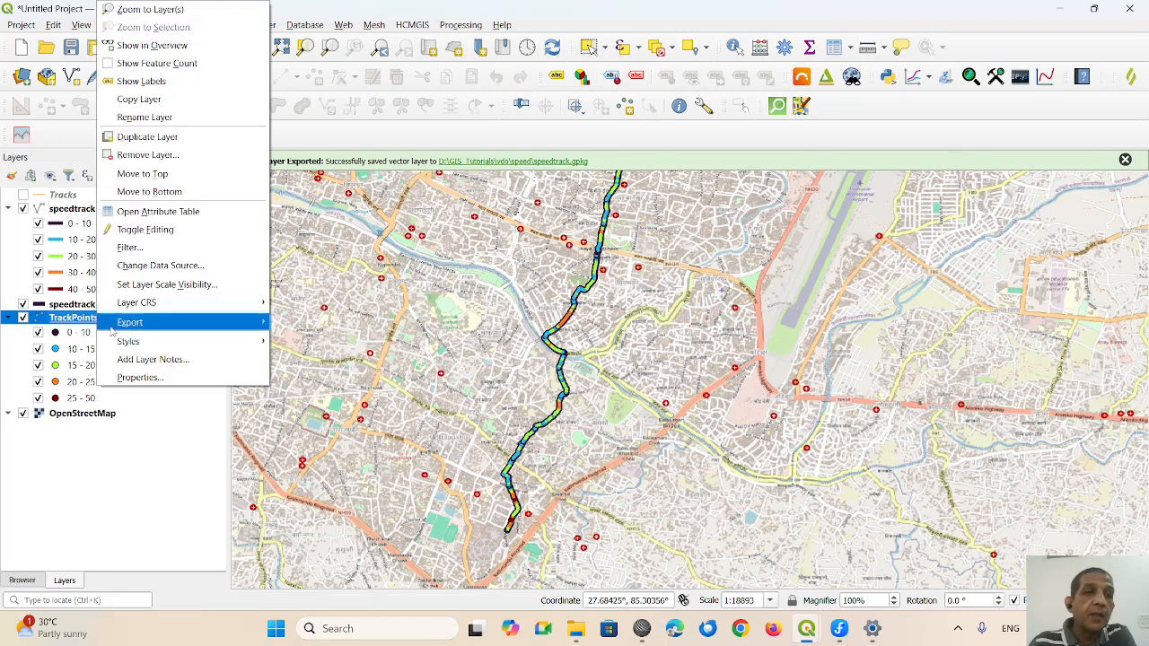
click(155, 379)
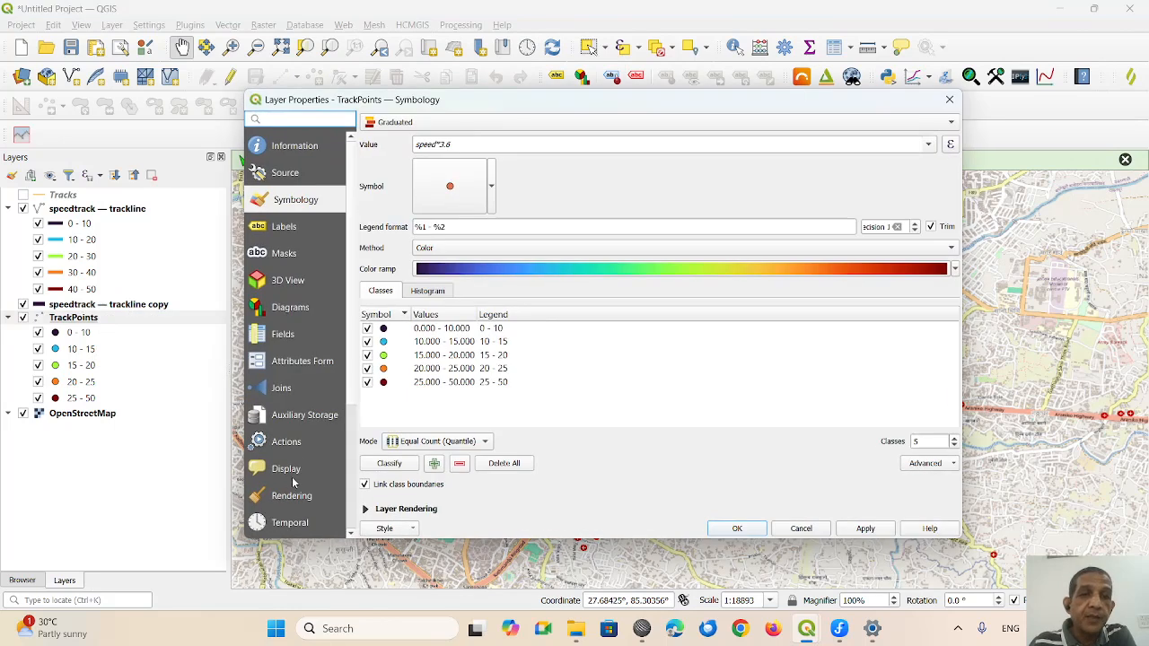
click(289, 523)
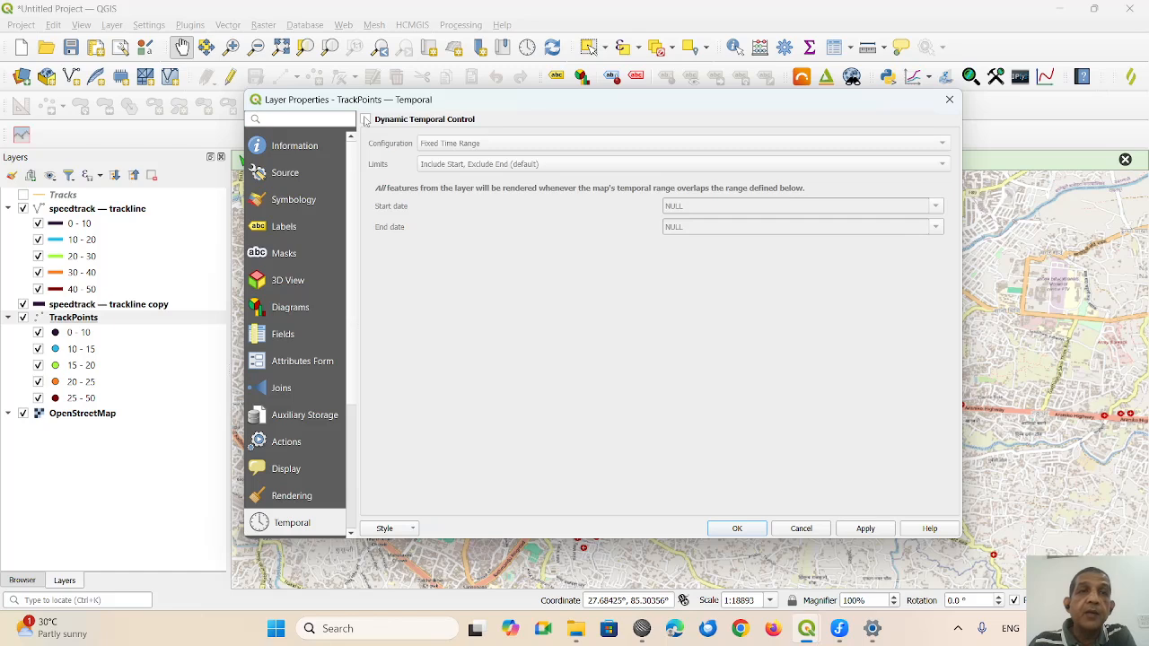
click(365, 121)
click(557, 145)
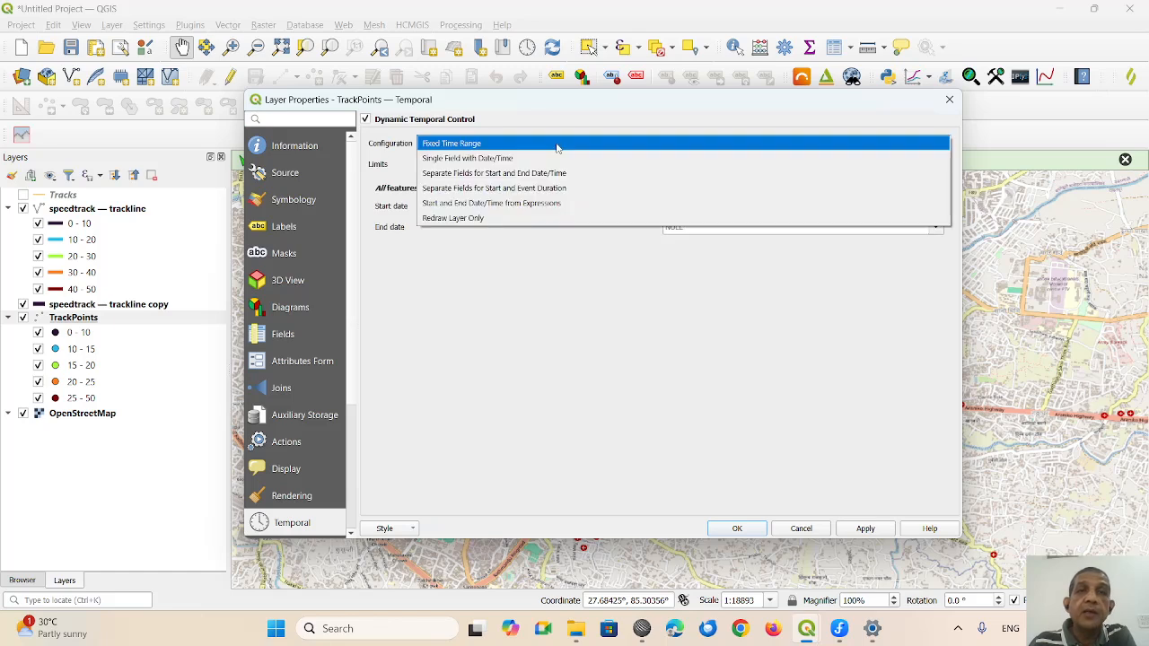
click(512, 159)
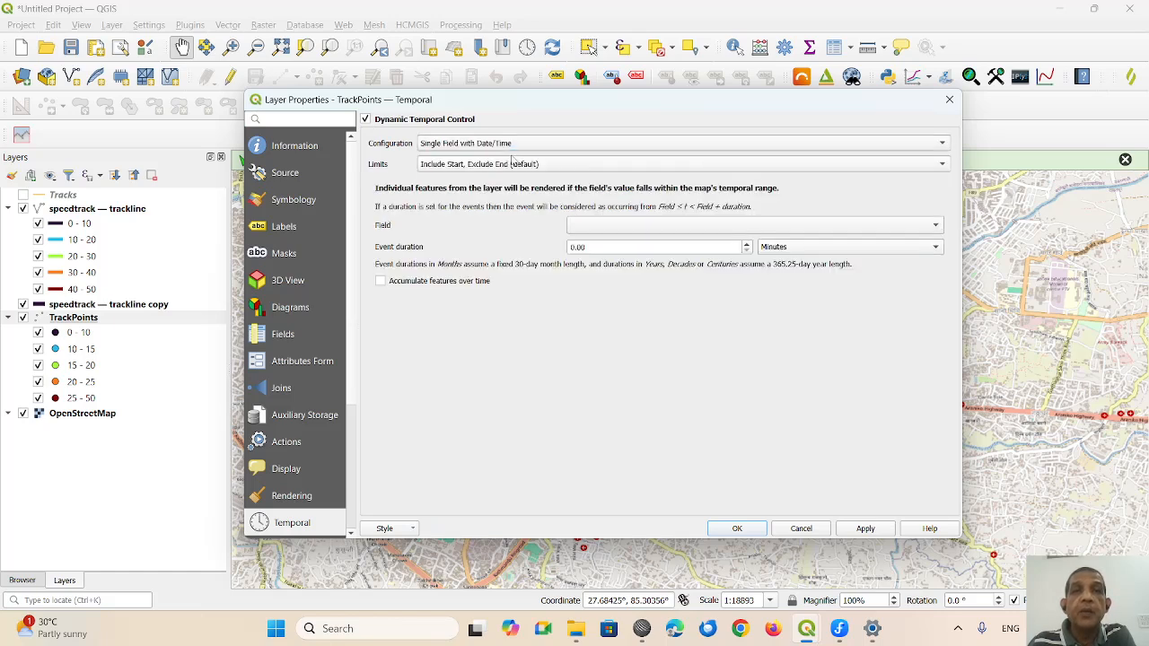
click(745, 225)
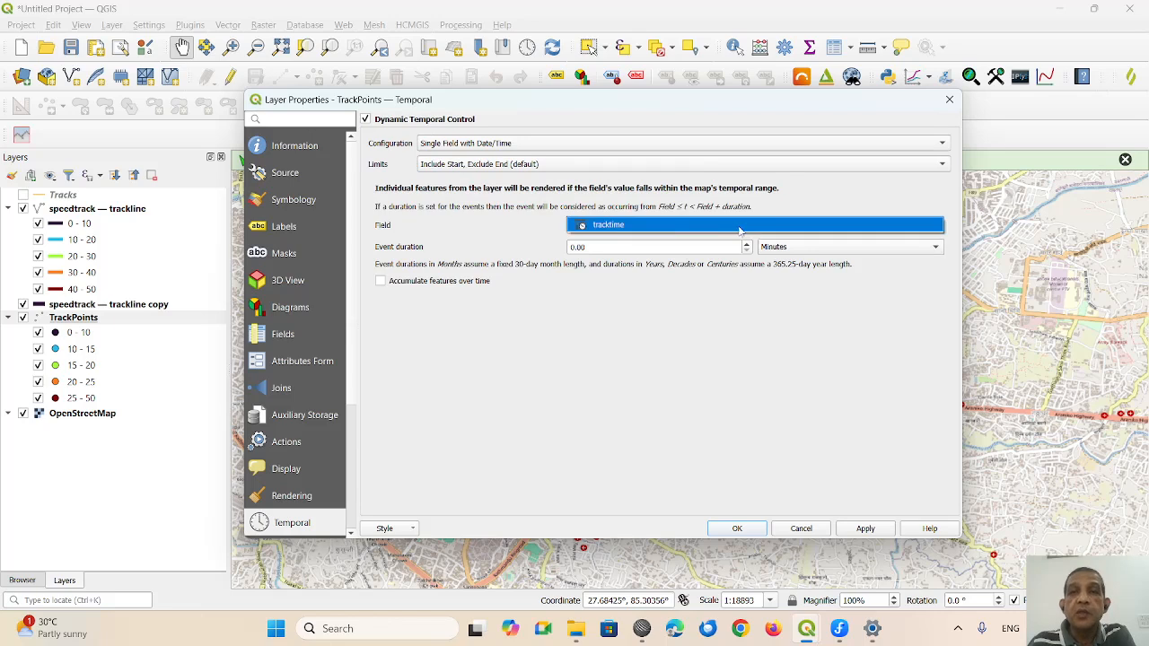
click(613, 227)
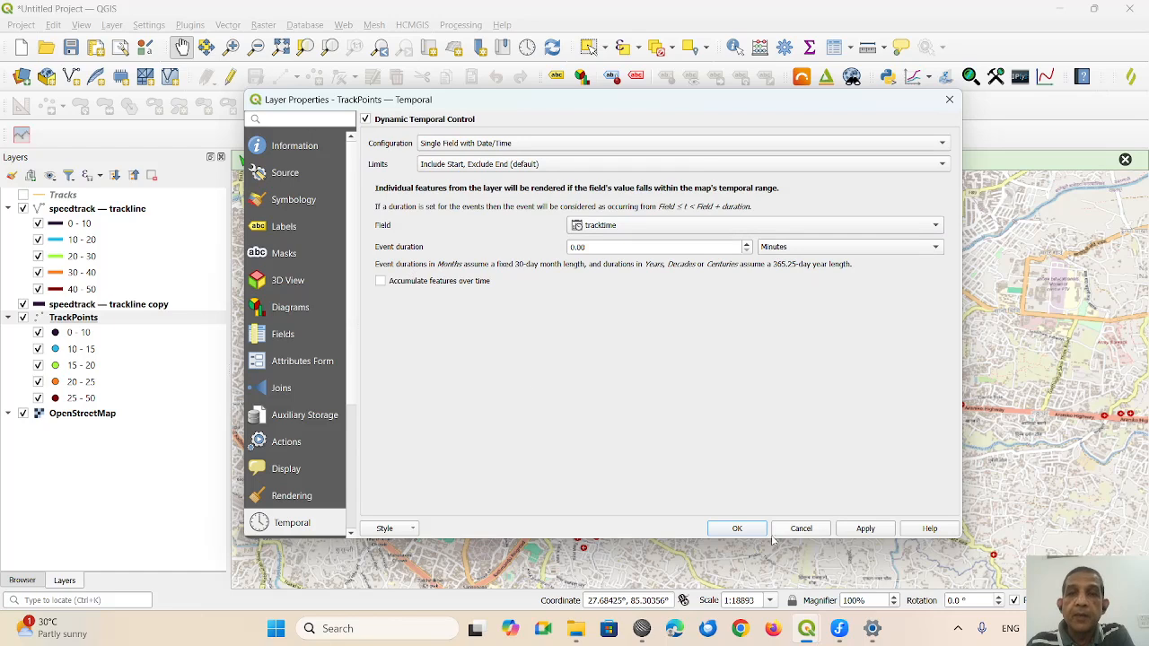
click(854, 536)
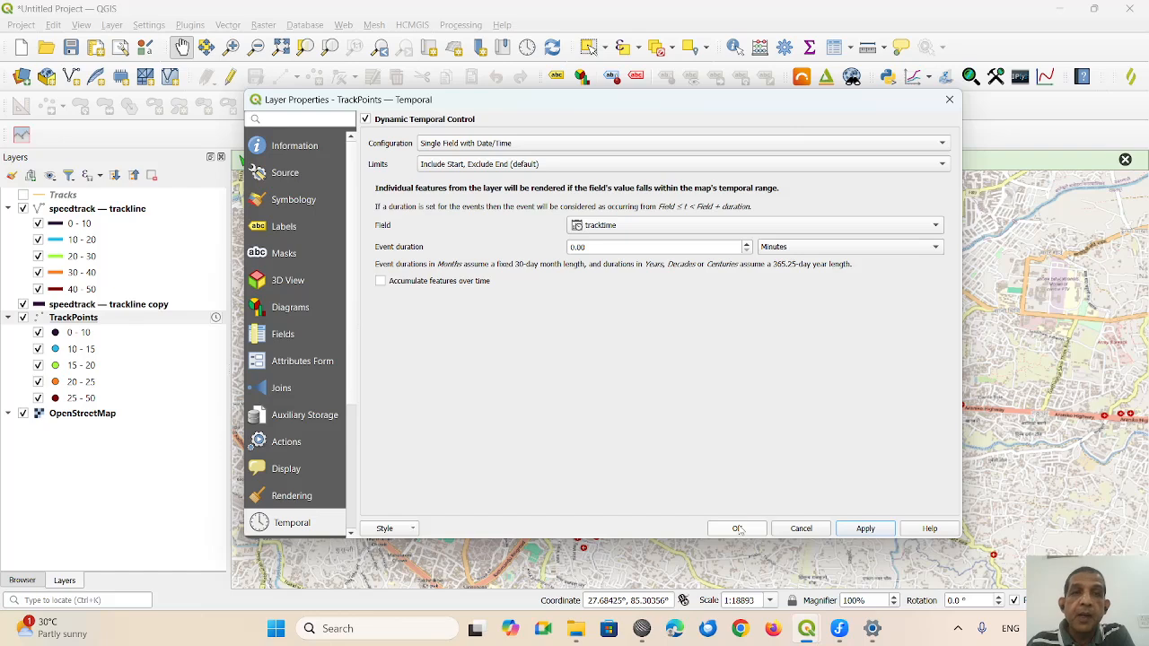
click(736, 529)
click(528, 48)
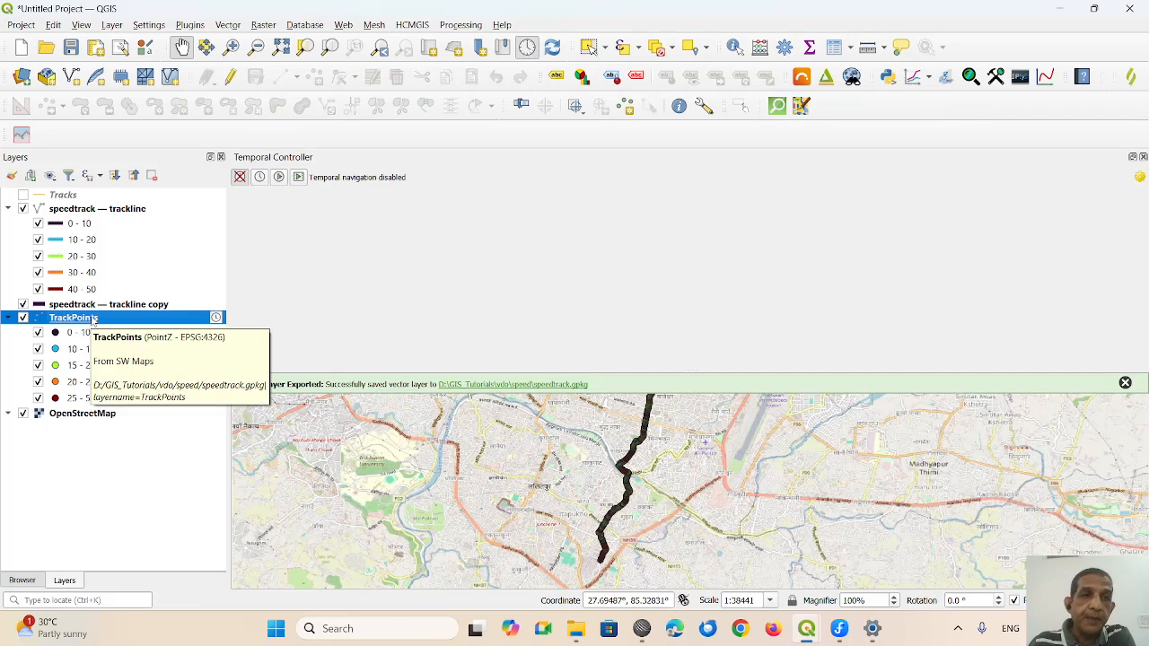
- Change the TrackPoints symbology from graduated to Single Symbol and make its symbol layer an SVG Marker
double_click(92, 319)
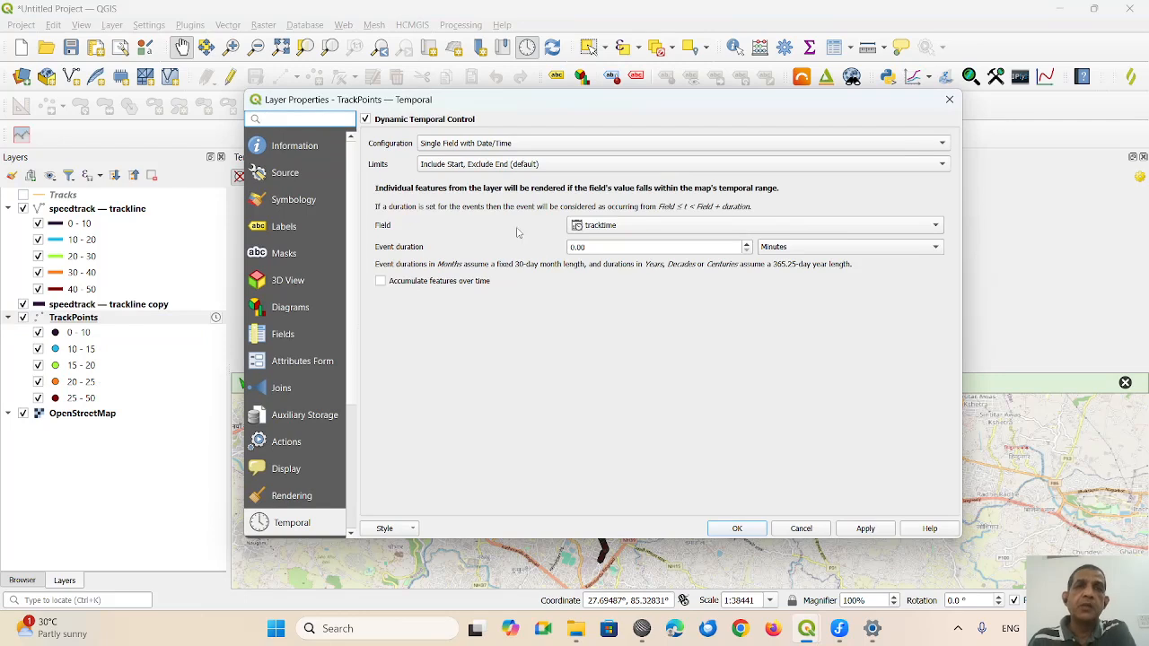
click(285, 202)
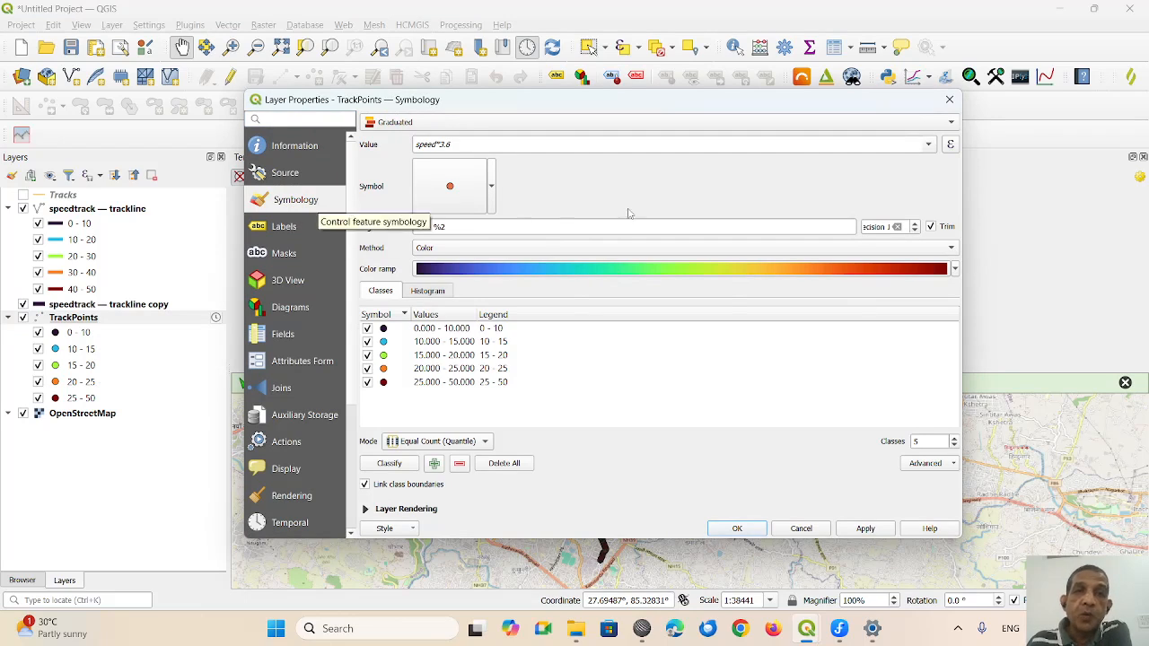
click(543, 121)
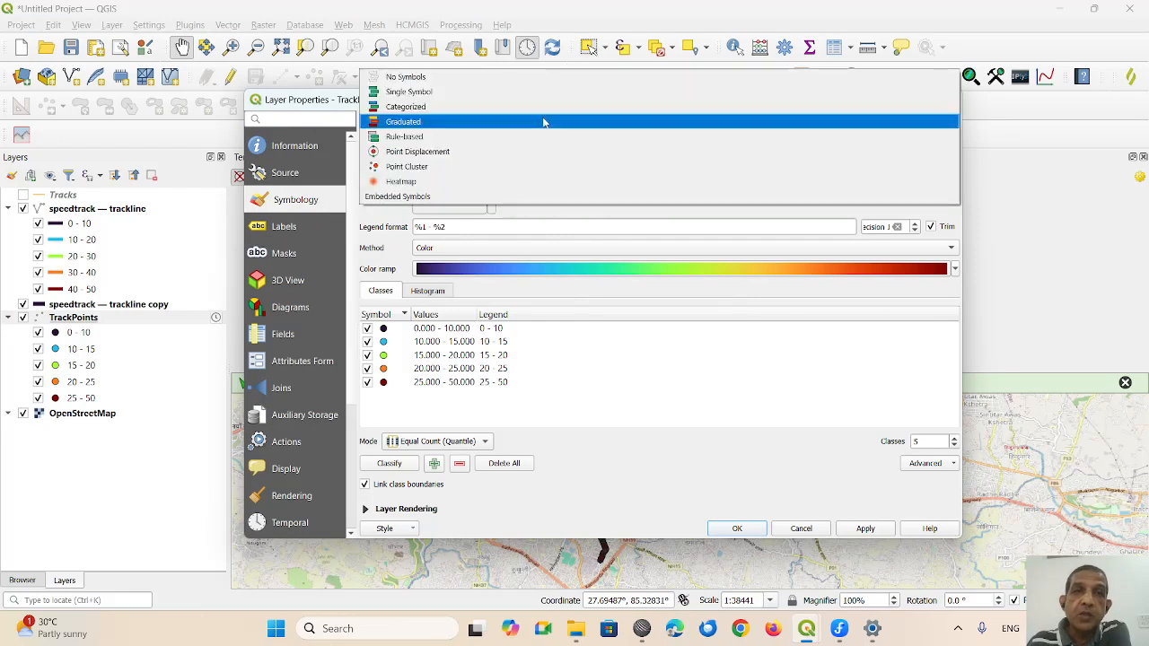
click(504, 91)
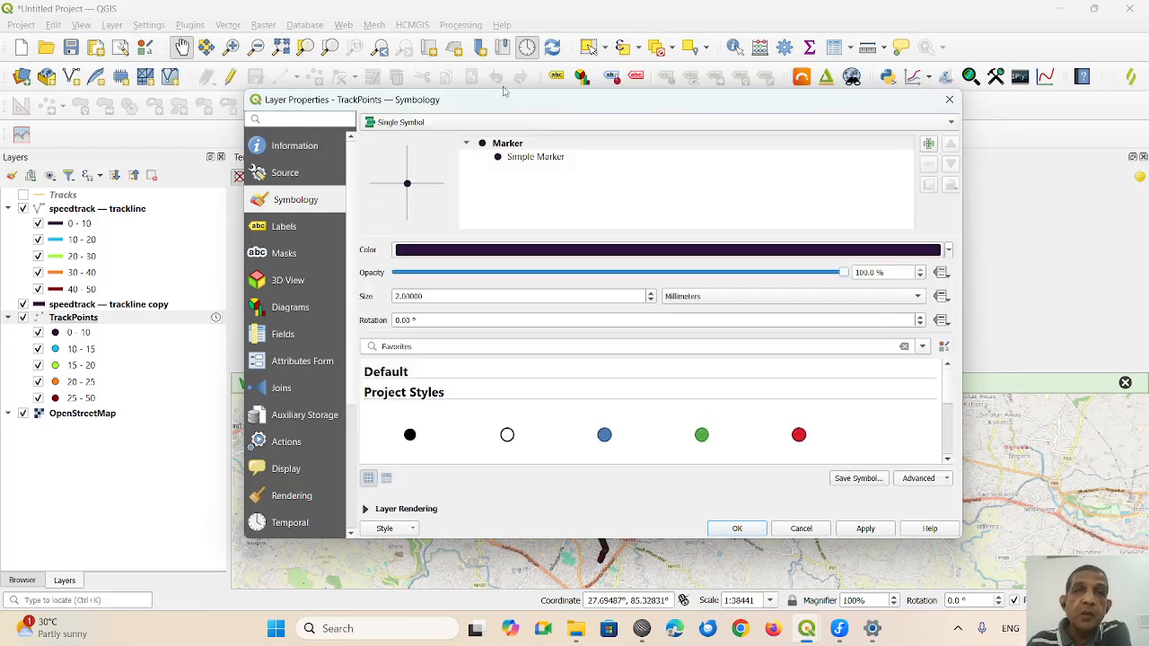
click(554, 161)
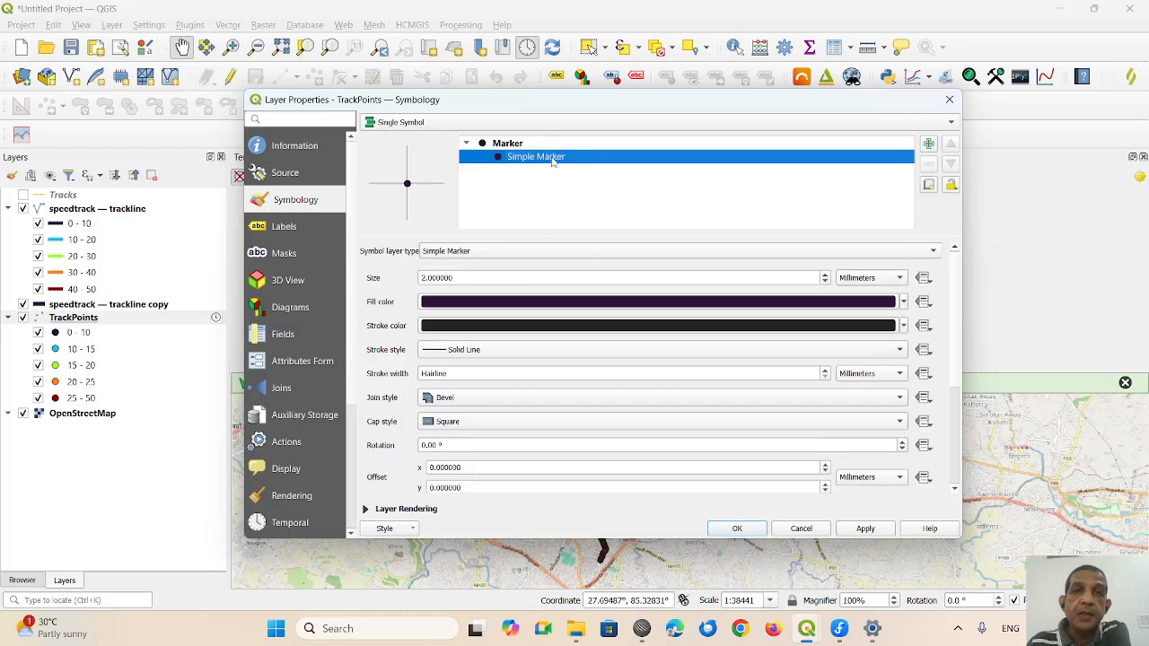
click(584, 252)
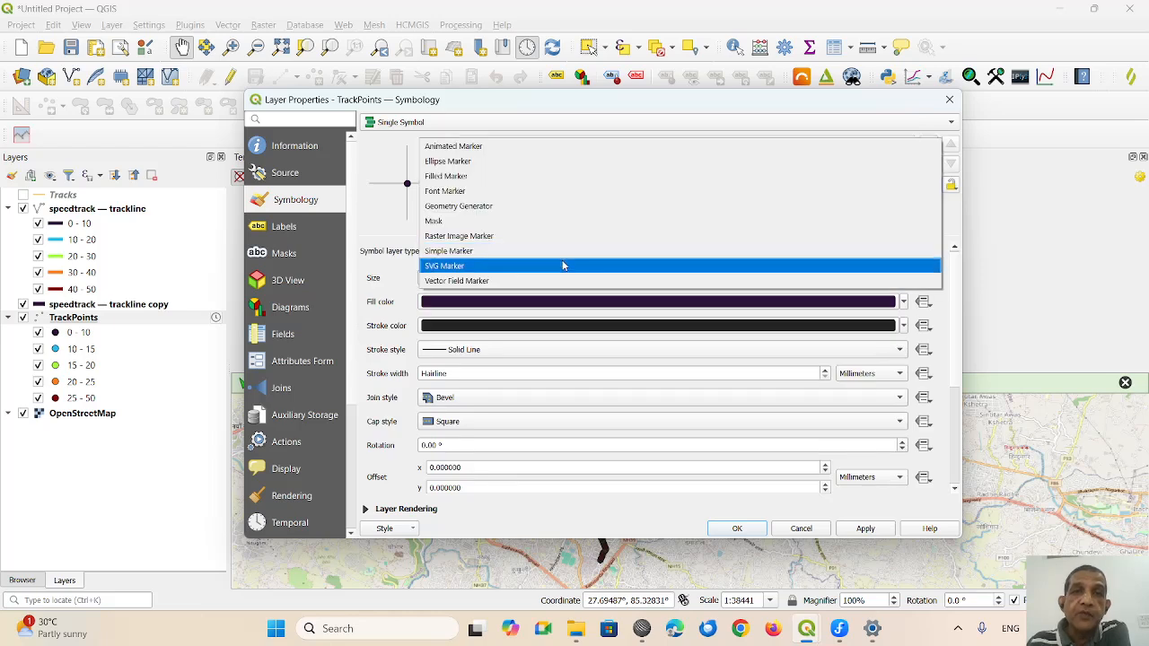
click(563, 266)
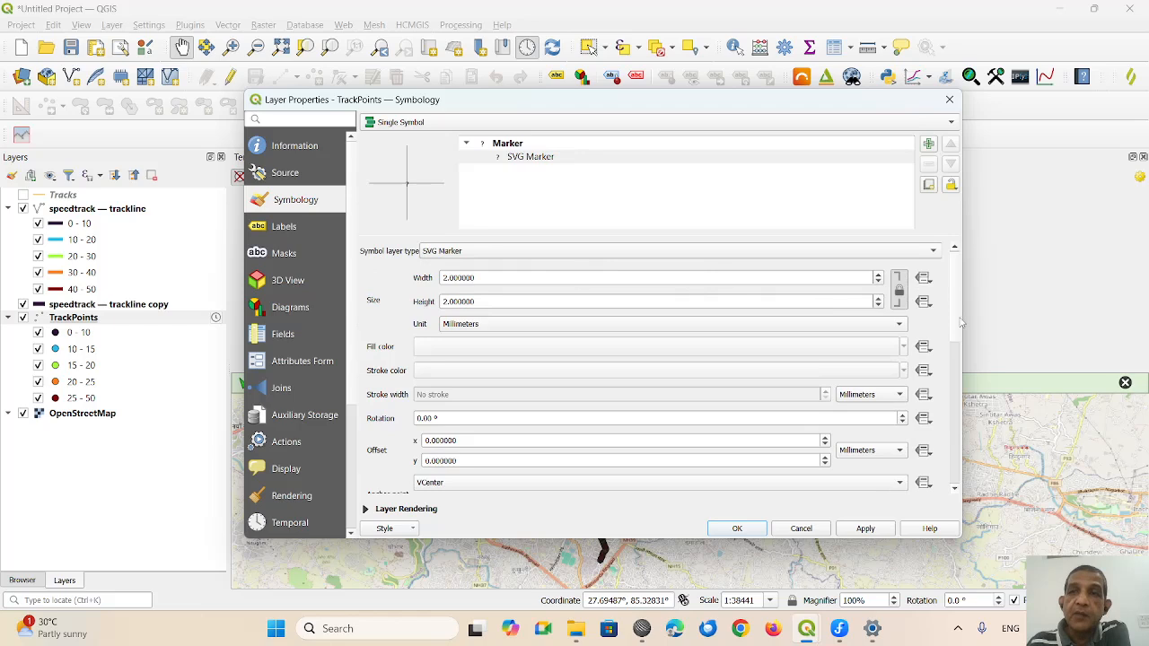
- Choose the motorcycle image from the custom svg group as the TrackPoints marker
scroll(957, 341, down, 4)
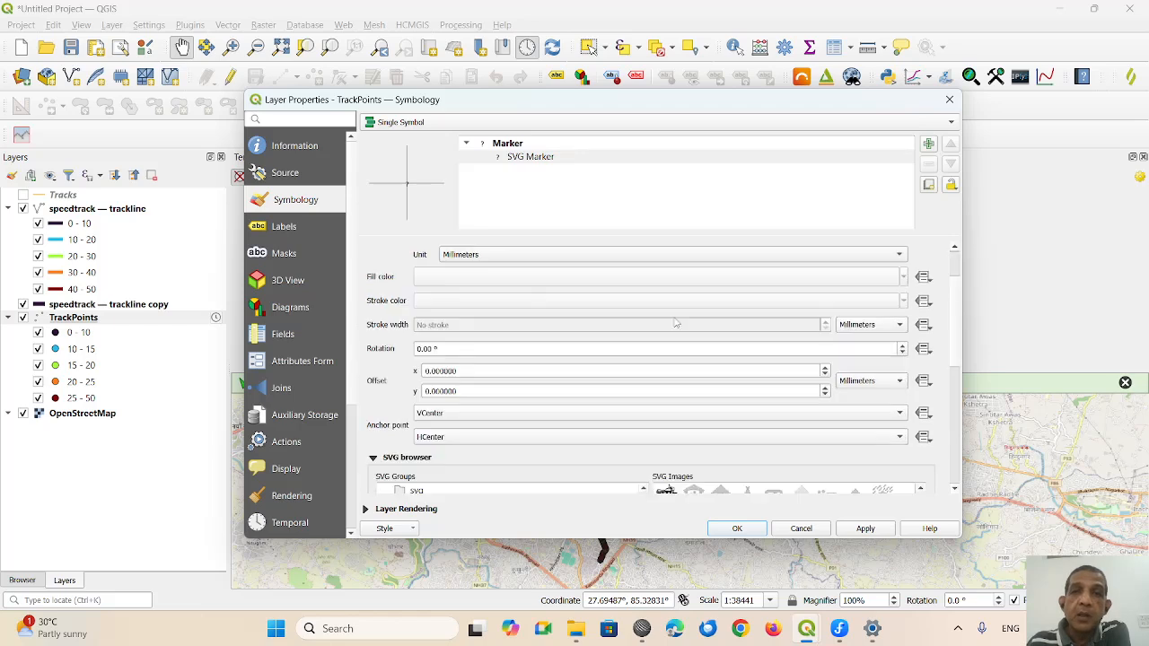
scroll(957, 387, down, 5)
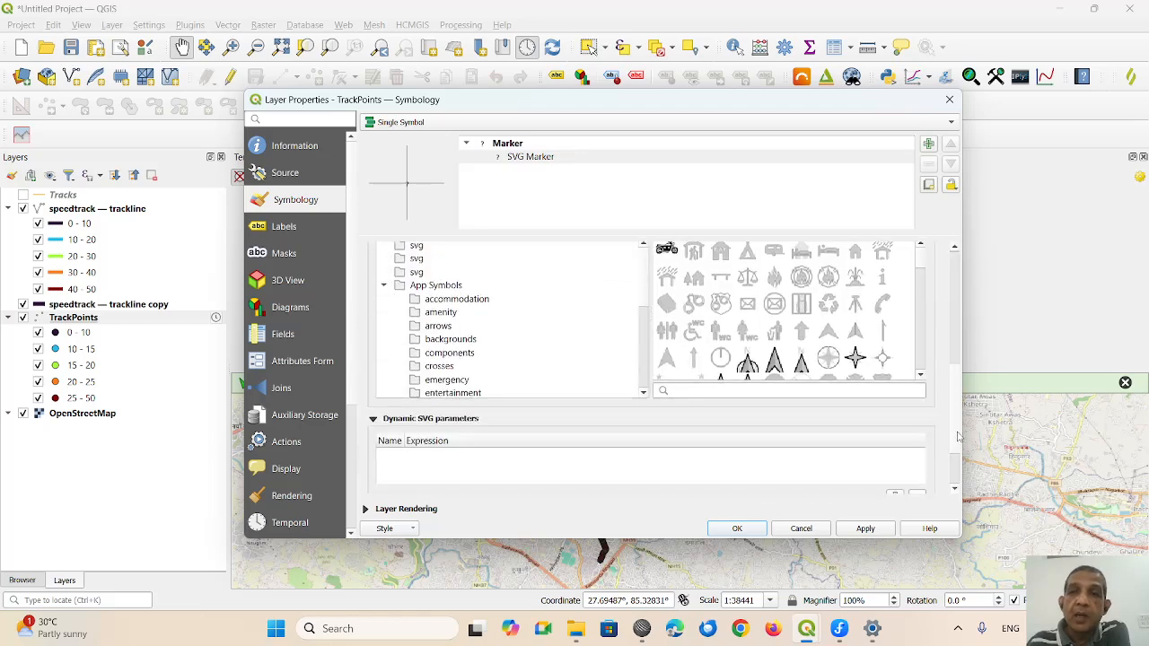
scroll(957, 444, up, 3)
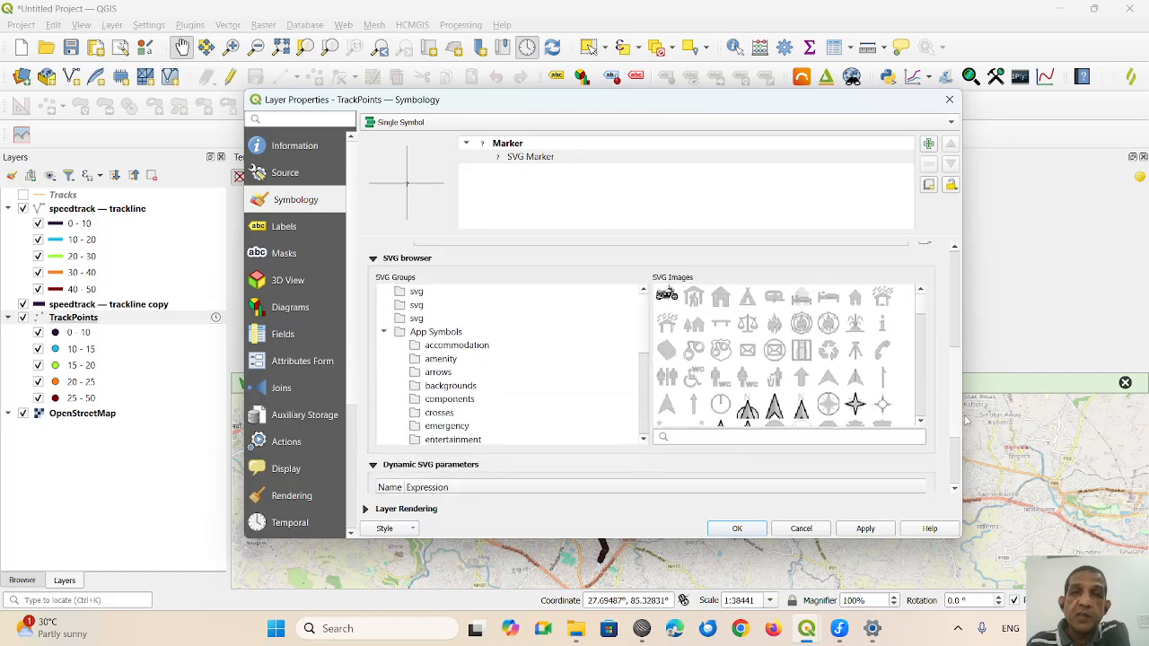
scroll(959, 440, down, 2)
scroll(961, 435, up, 1)
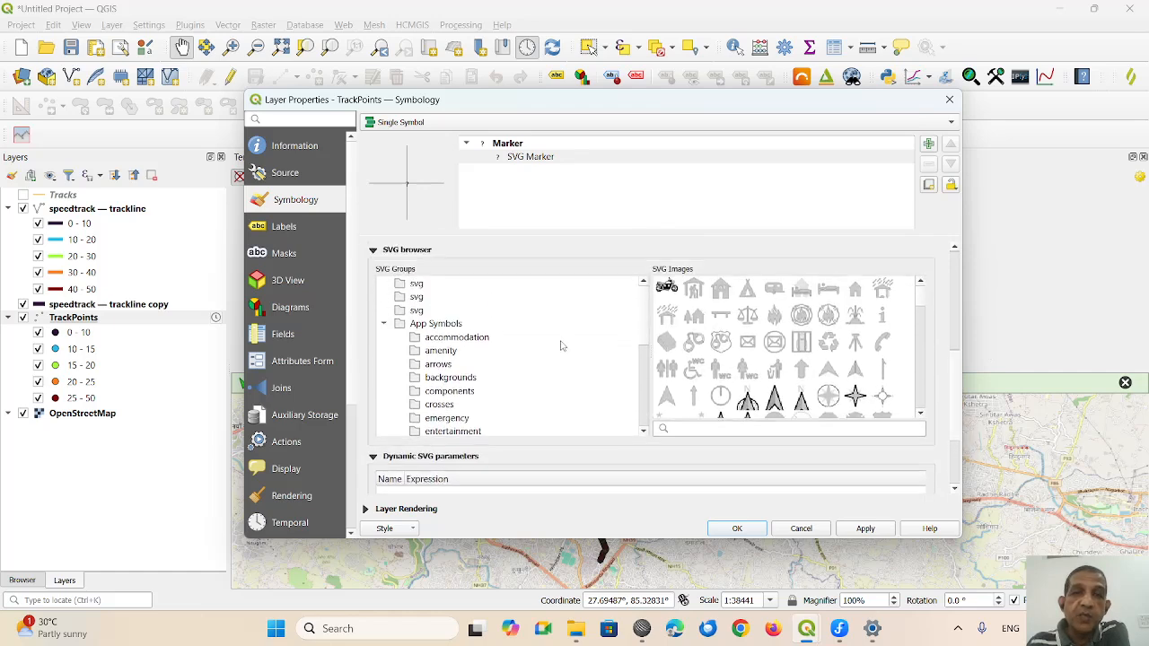
click(429, 297)
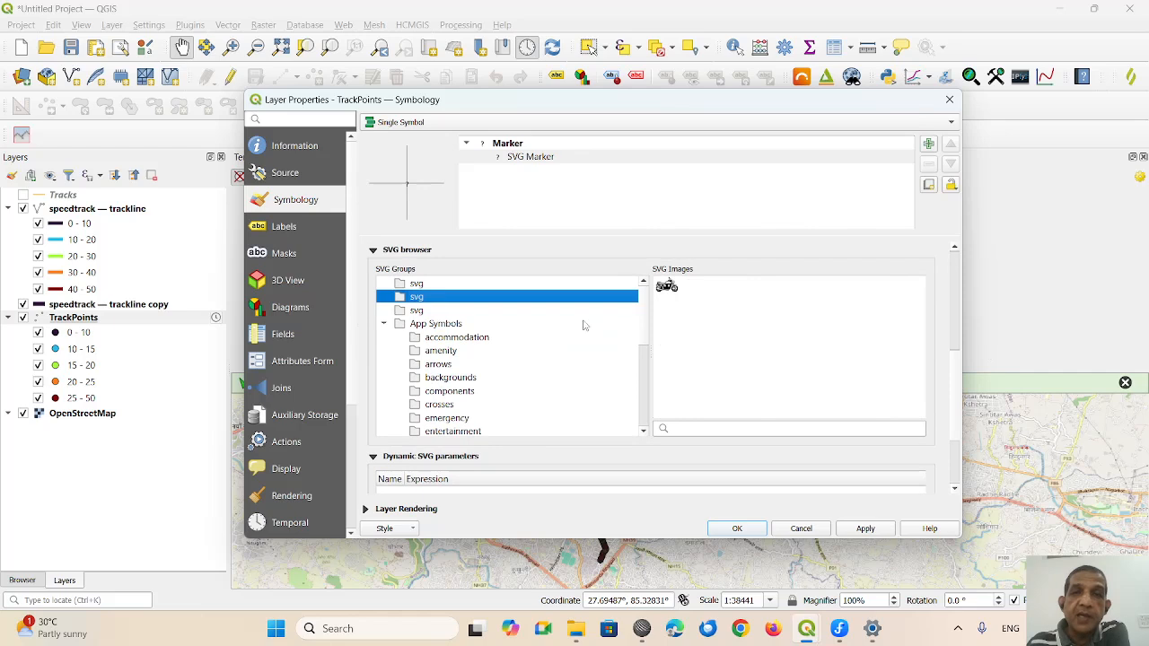
click(668, 287)
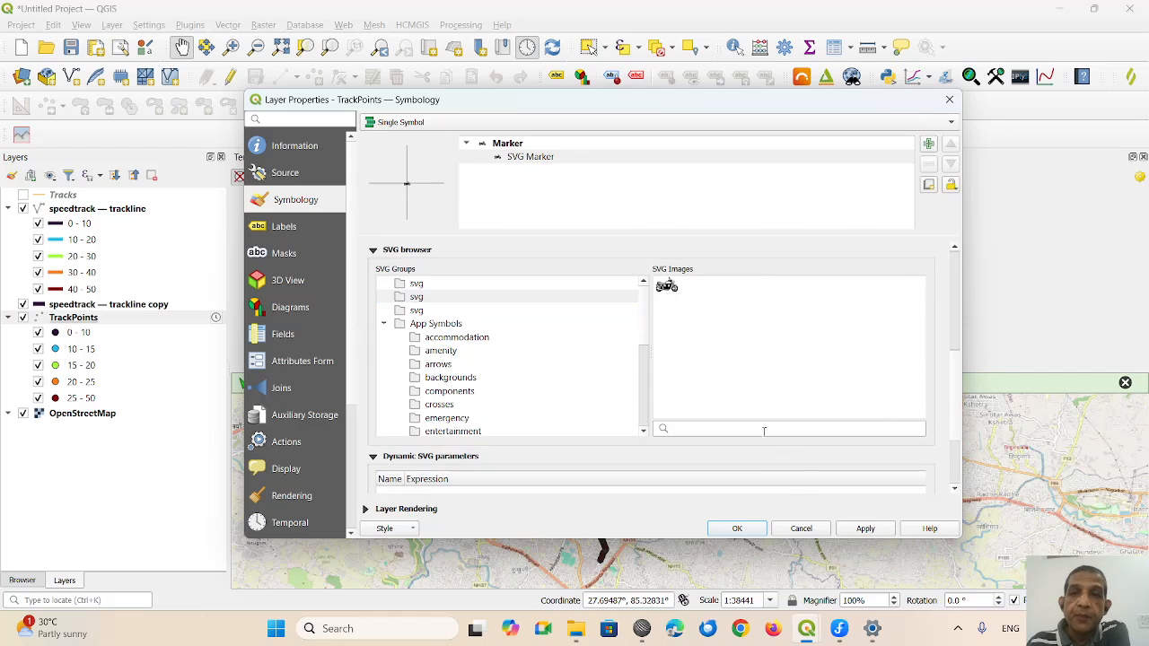
- Set the motorcycle marker's width to 15 mm with the height kept proportional, and apply the symbology to TrackPoints
drag(956, 394, 967, 256)
double_click(490, 279)
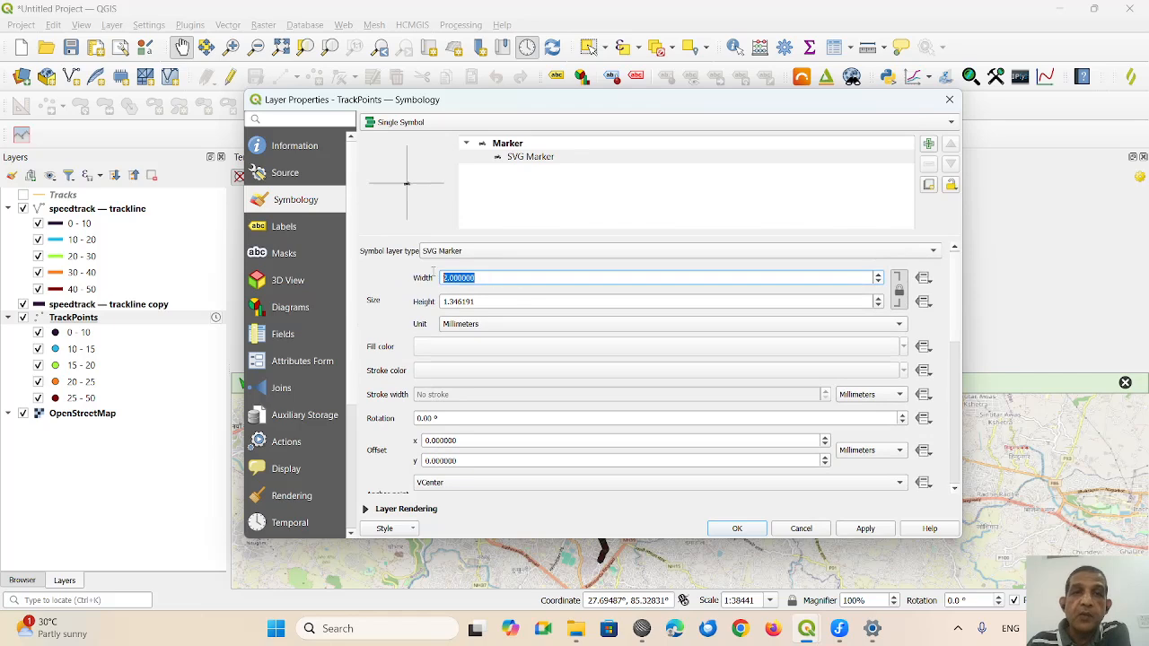
text(15)
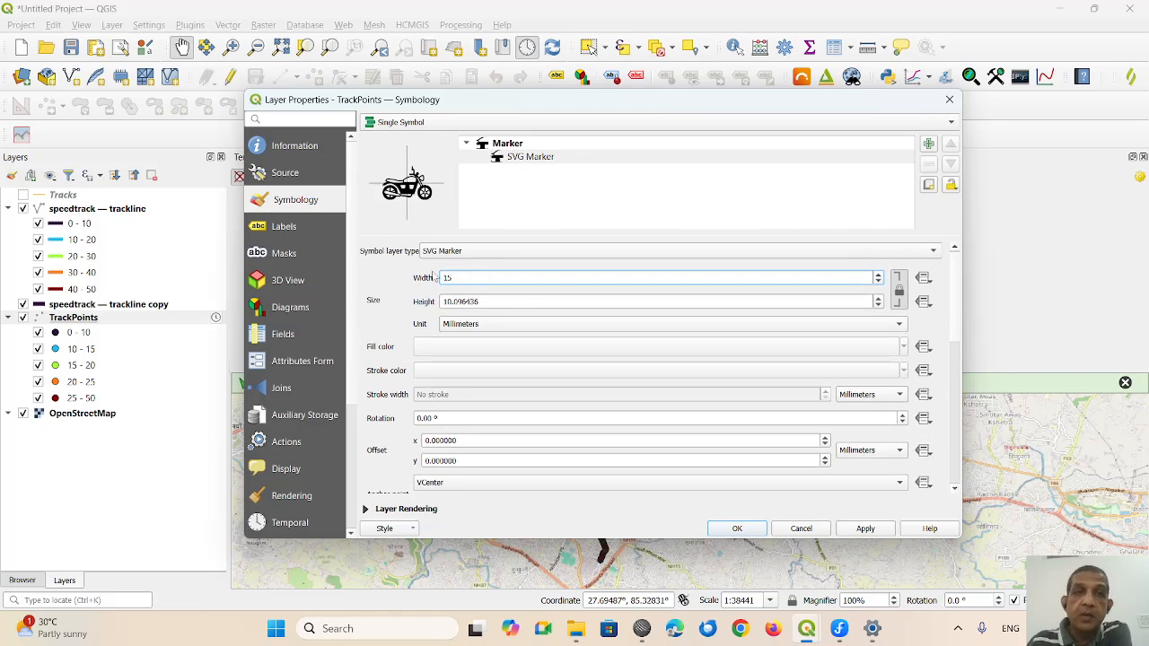
click(865, 529)
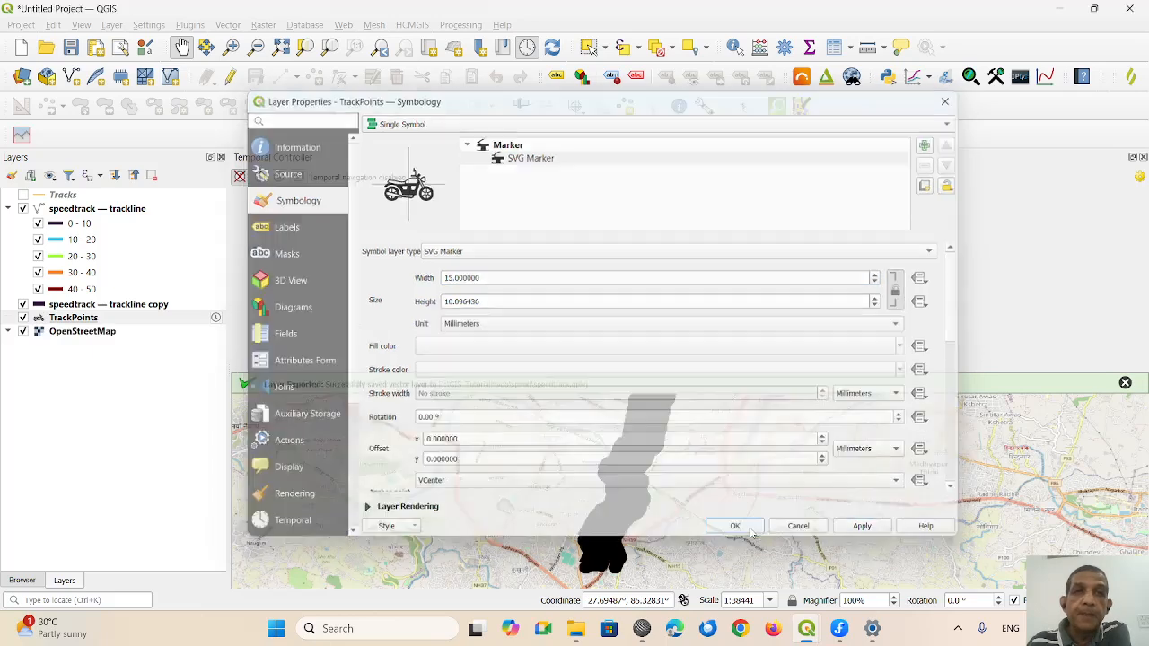
click(737, 528)
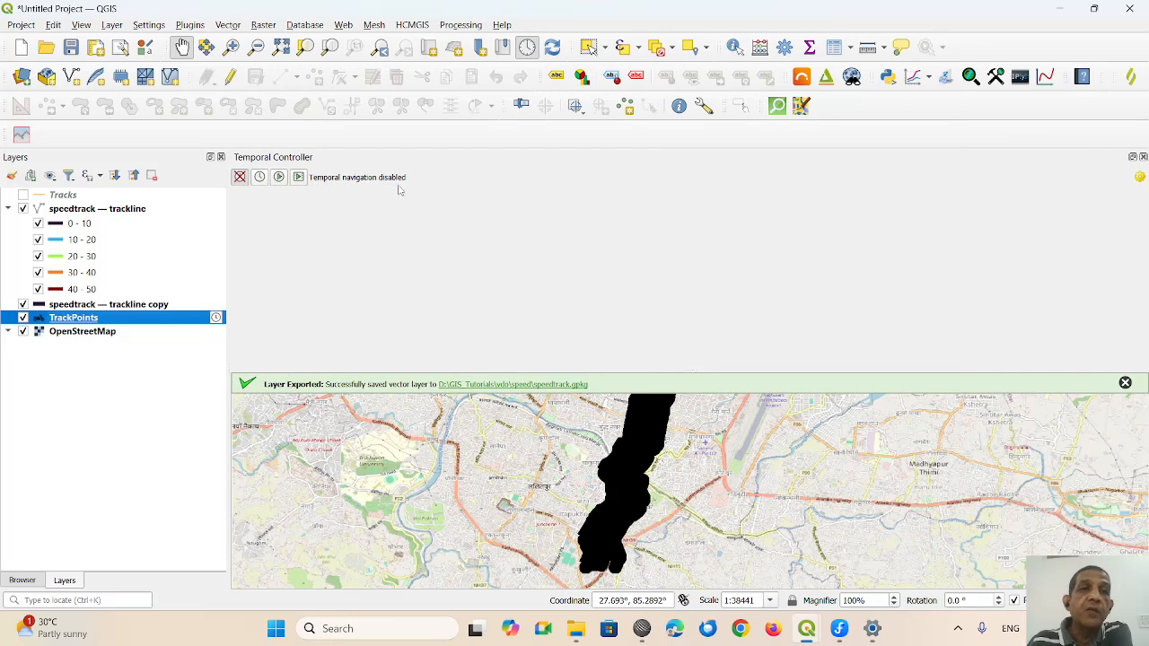
click(243, 182)
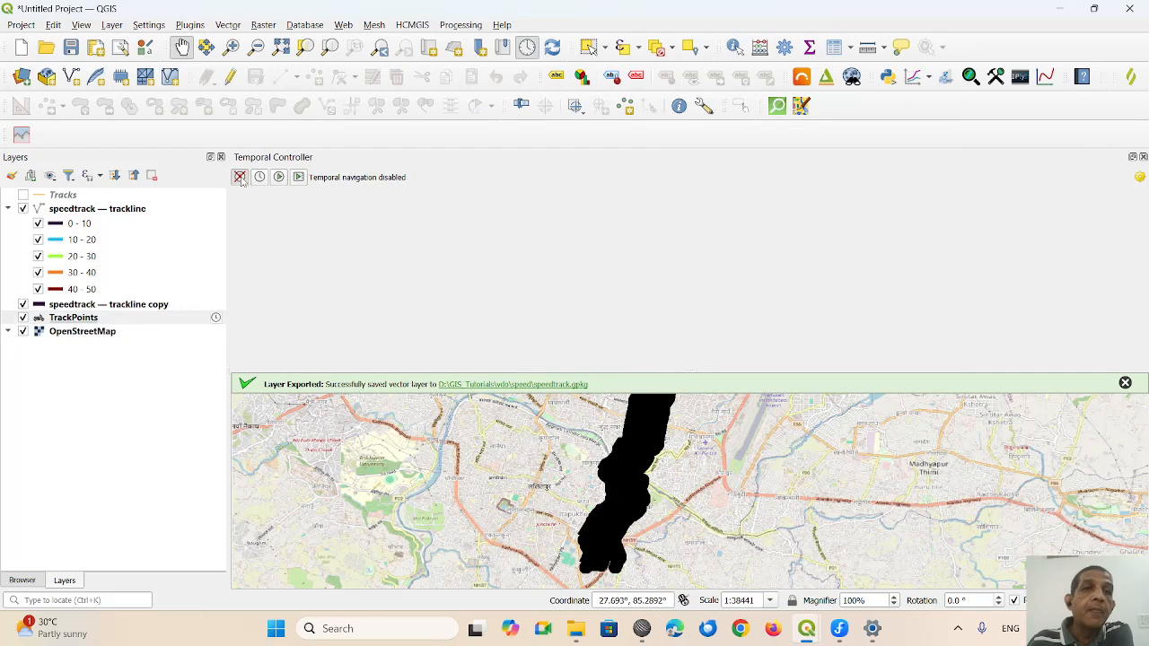
click(261, 177)
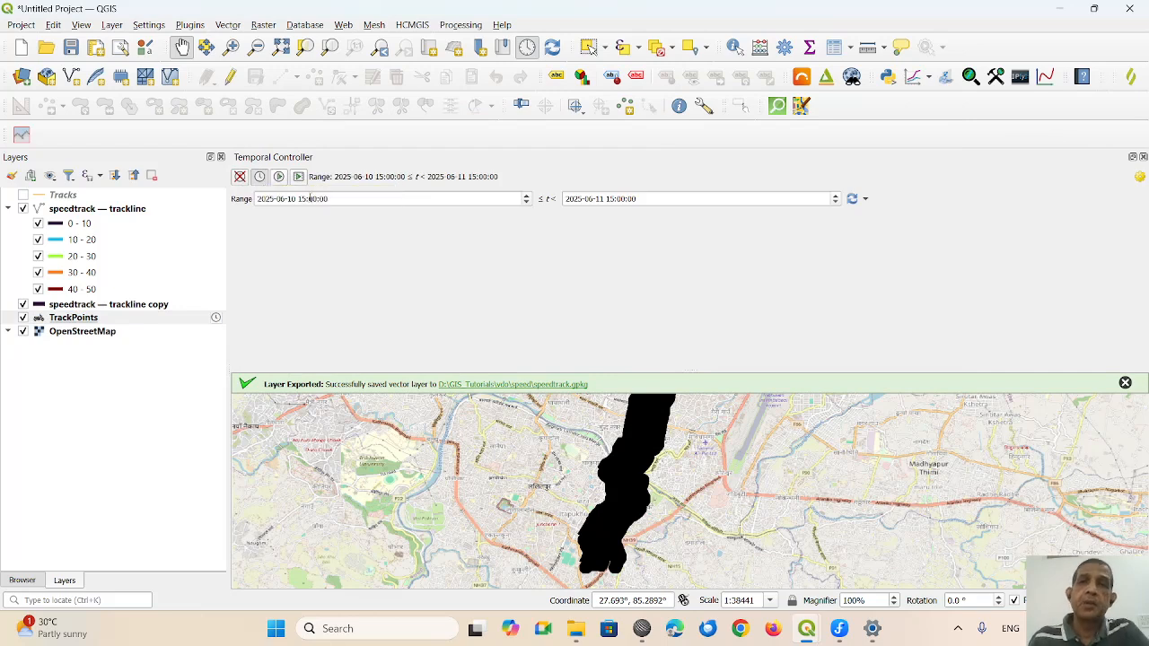
click(852, 199)
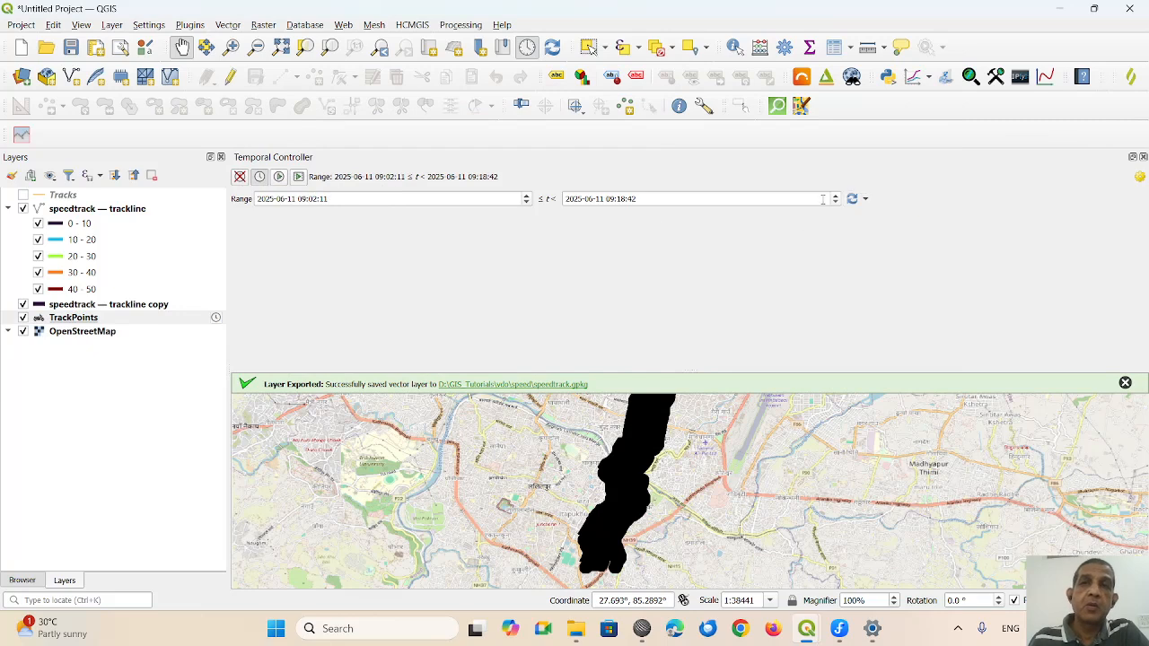
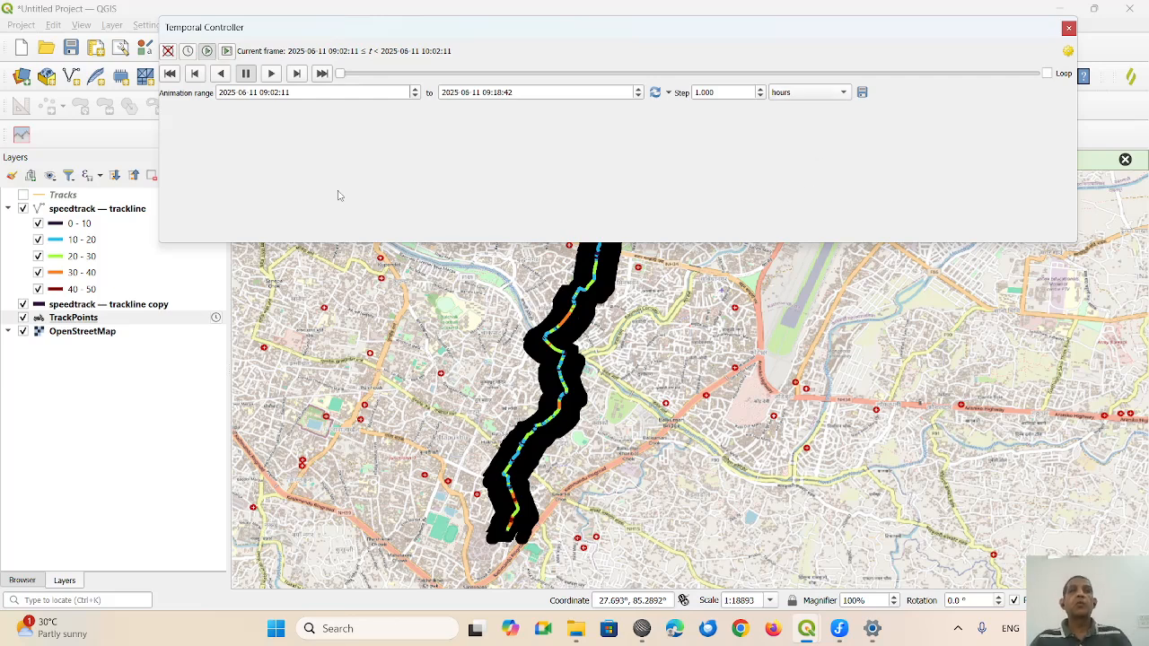
click(819, 93)
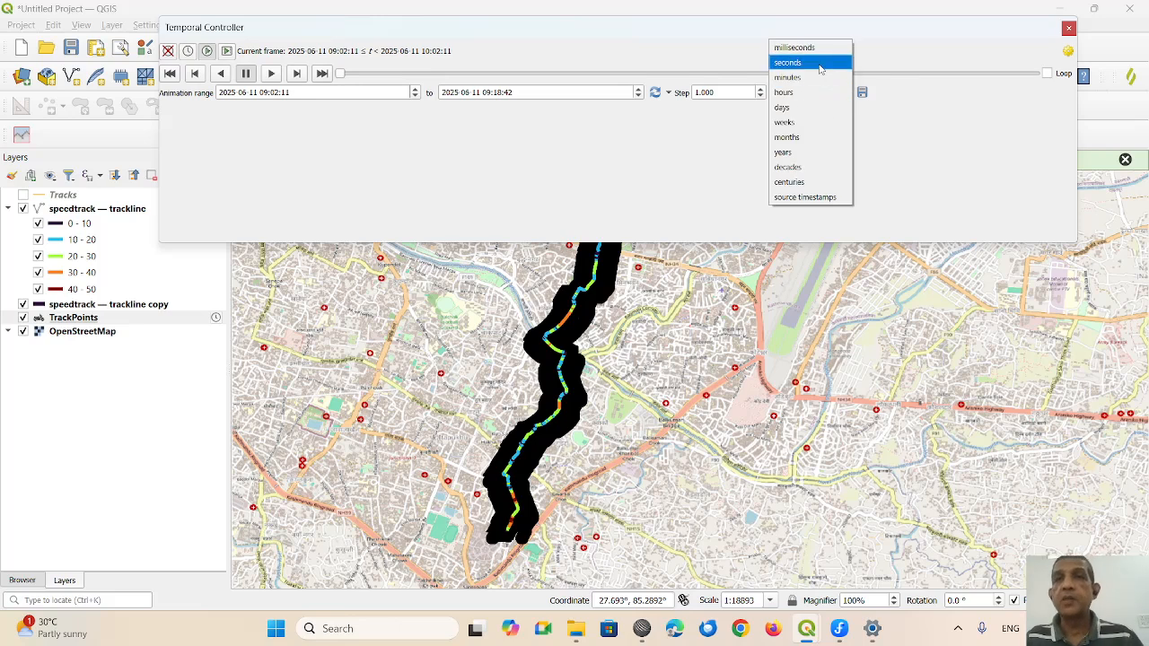
click(817, 63)
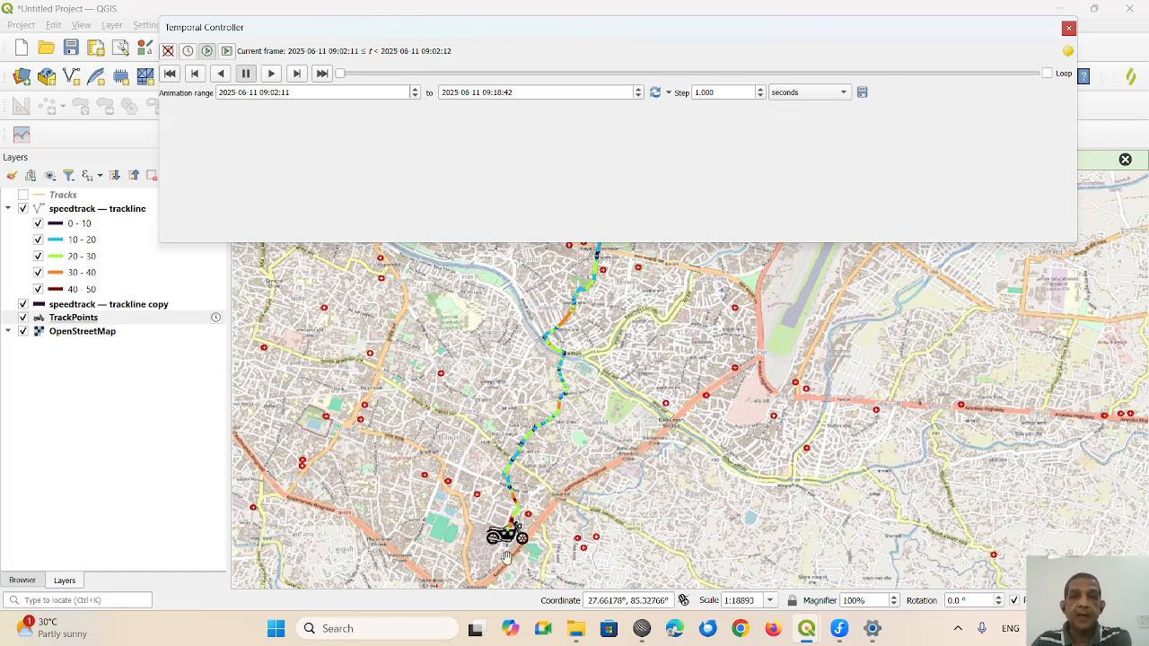
- Preview the motorcycle animation, return it to the first frame and look over the TrackPoints symbol settings
click(273, 75)
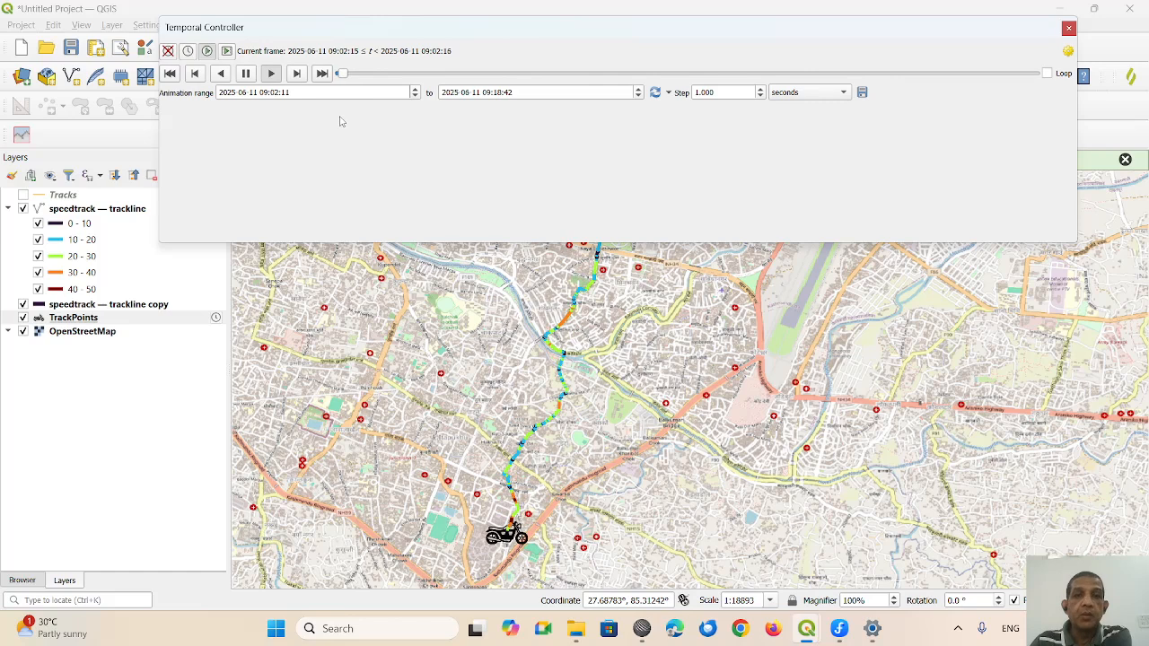
mouse_move(349, 74)
mouse_down()
mouse_move(487, 79)
mouse_move(658, 63)
mouse_move(340, 74)
mouse_up()
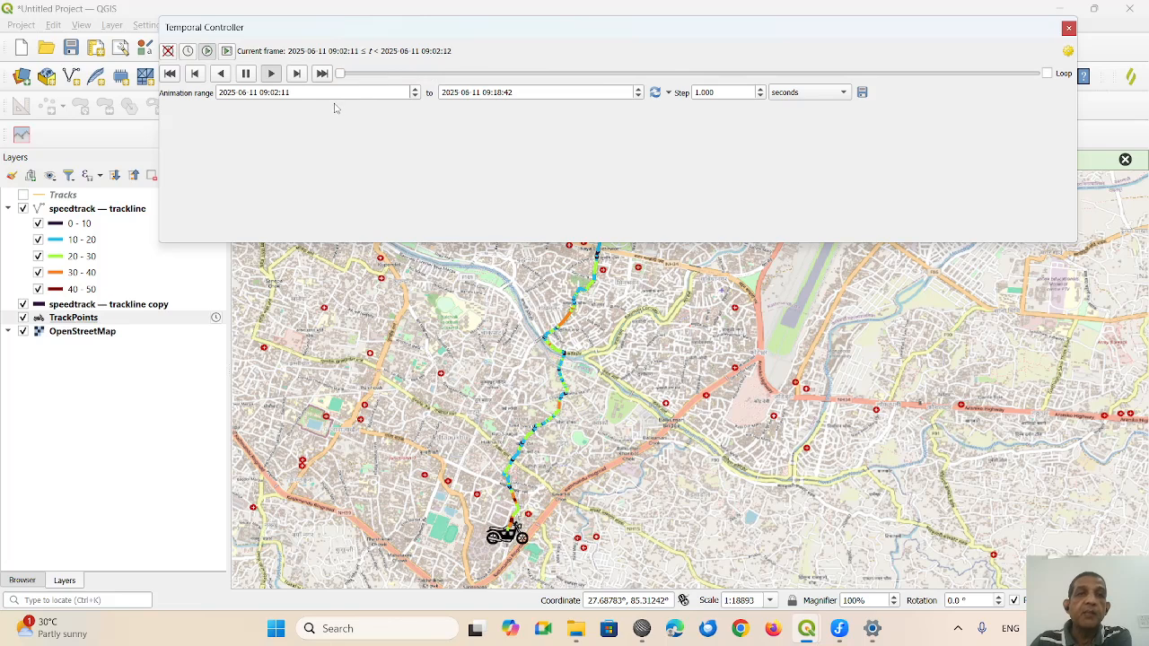
double_click(94, 320)
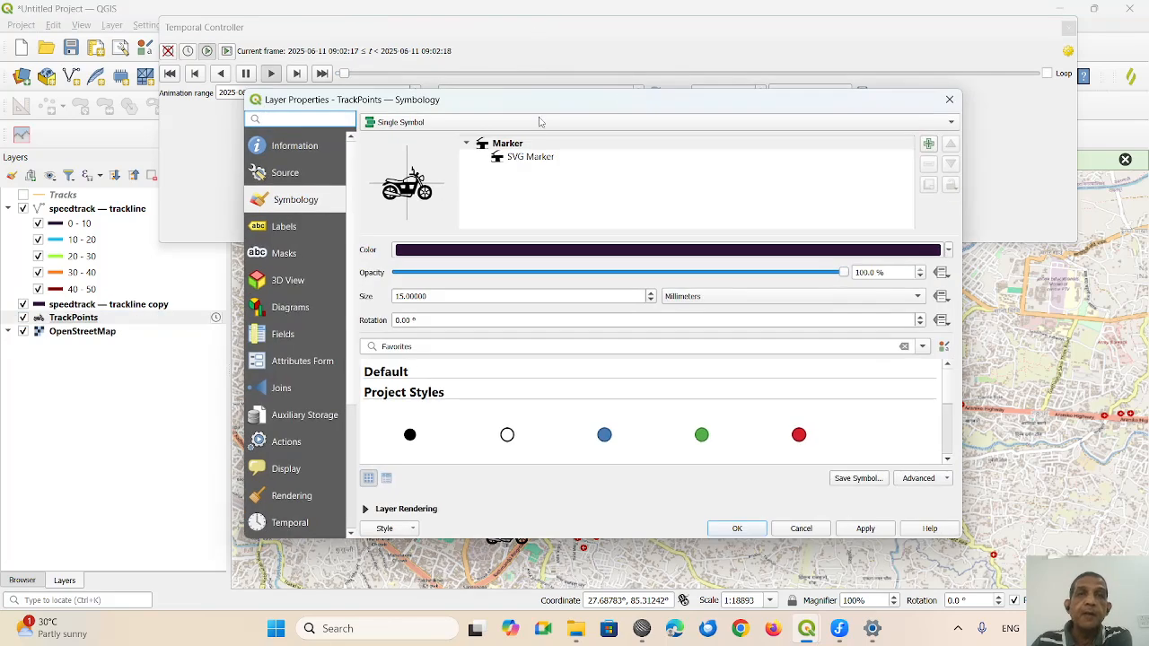
click(950, 98)
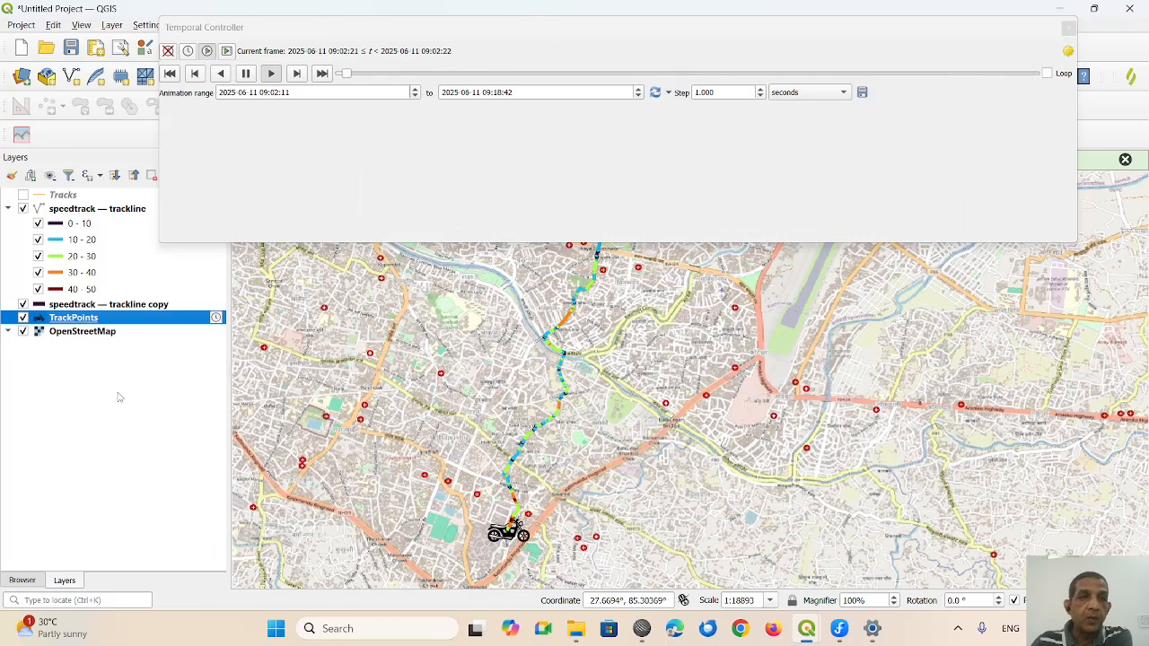
- Examine the bearing field in the TrackPoints attribute table
right_click(131, 323)
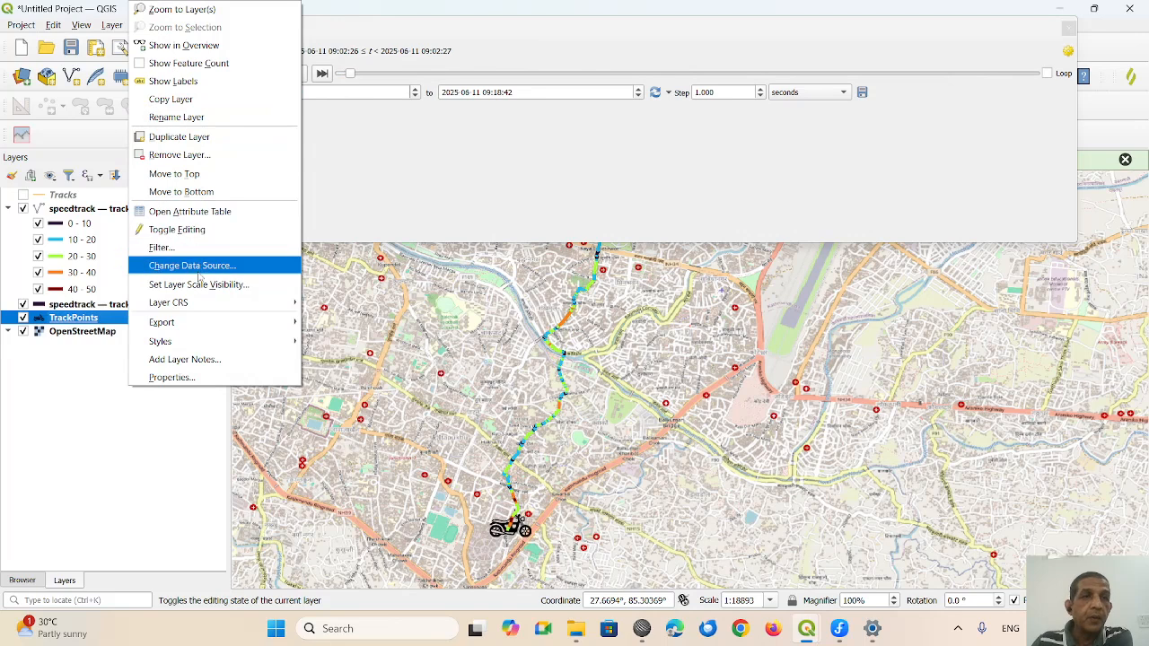
click(224, 211)
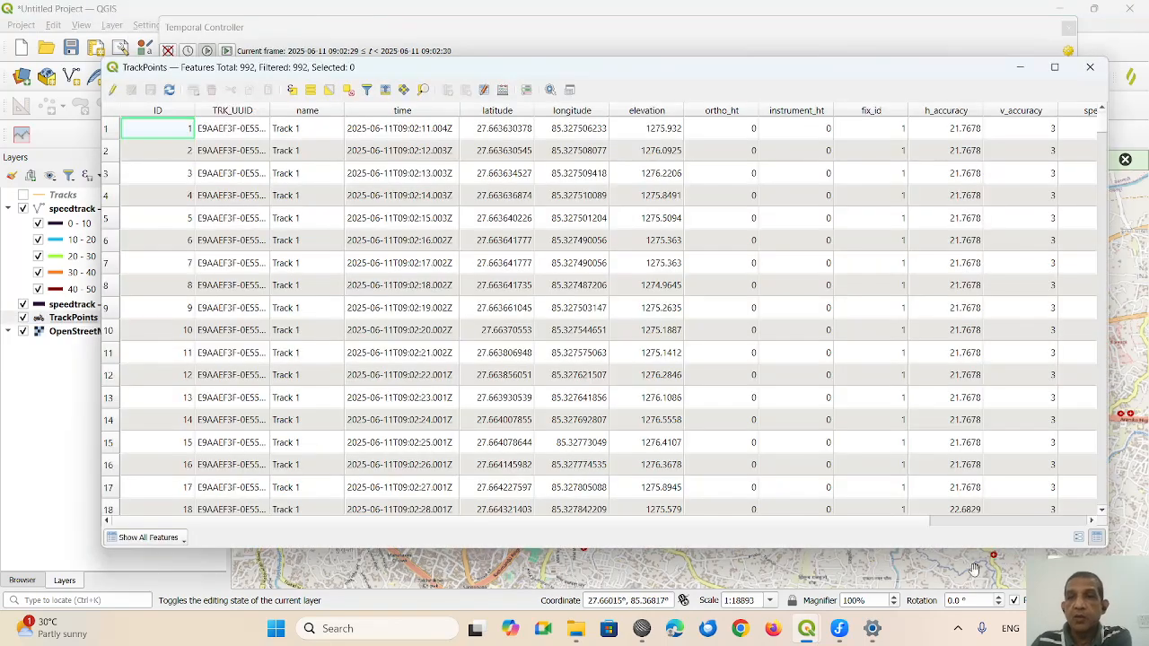
drag(926, 522, 1091, 531)
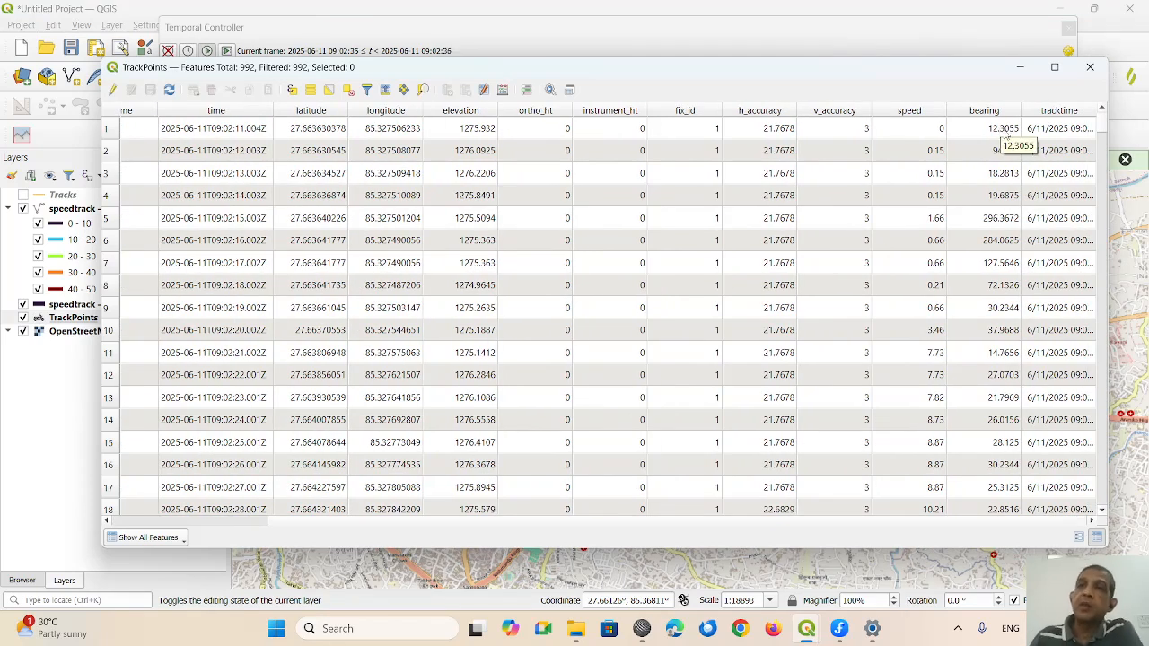
click(1088, 70)
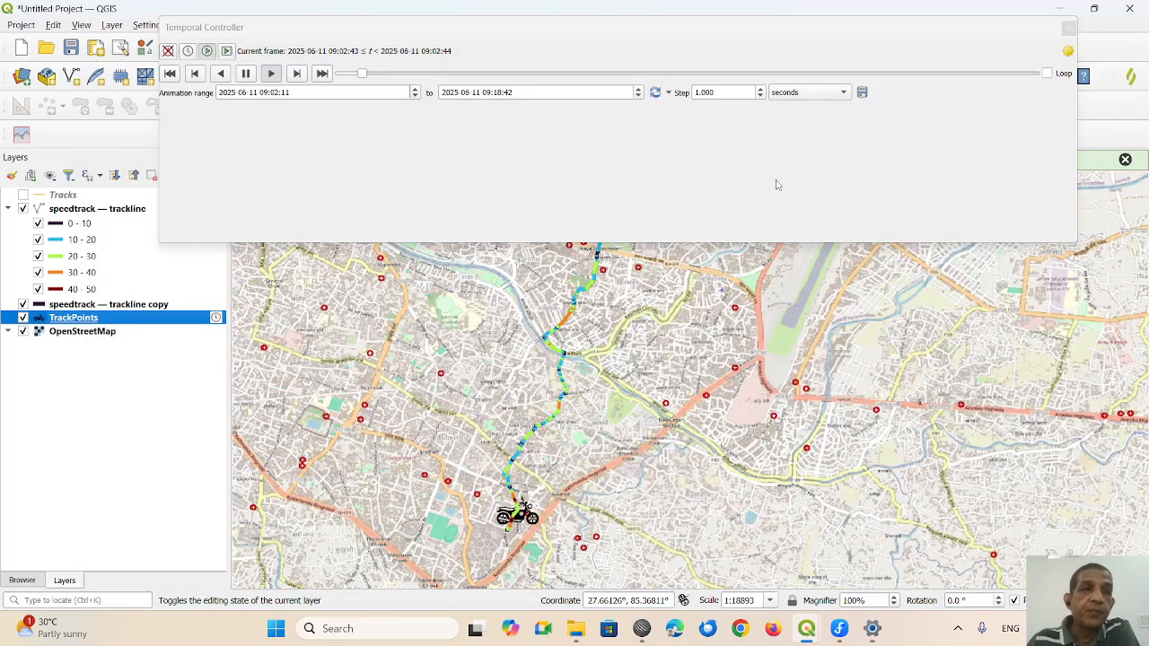
- Define the rotation of the TrackPoints SVG Marker with the data-defined expression 270+bearing and apply it
double_click(124, 321)
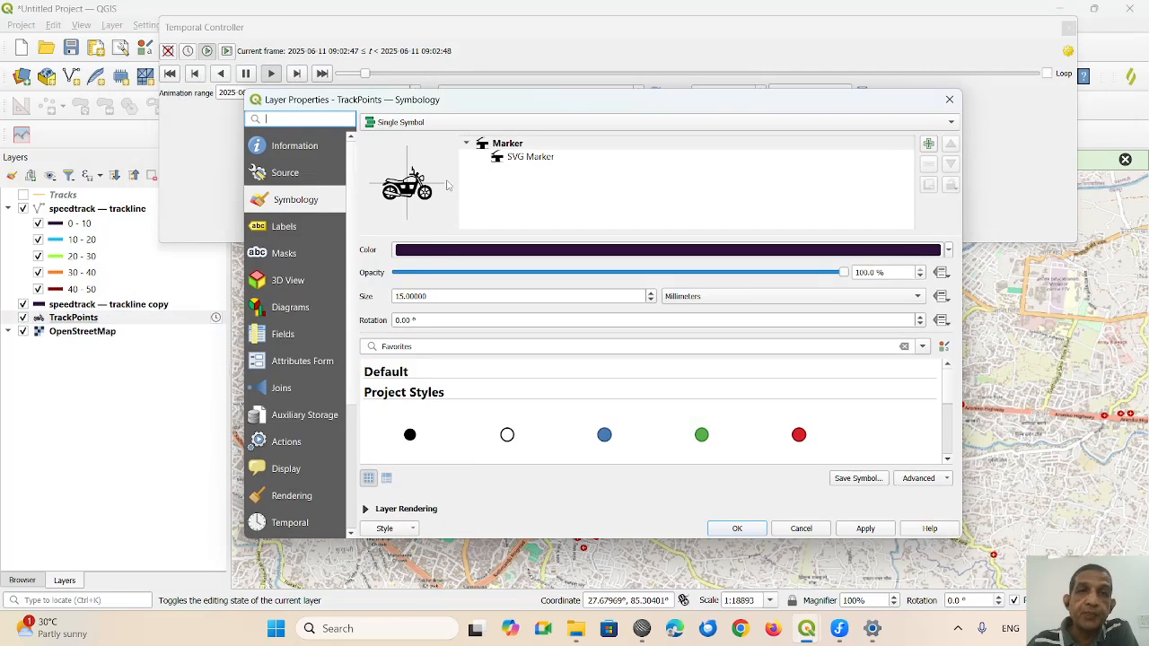
click(533, 157)
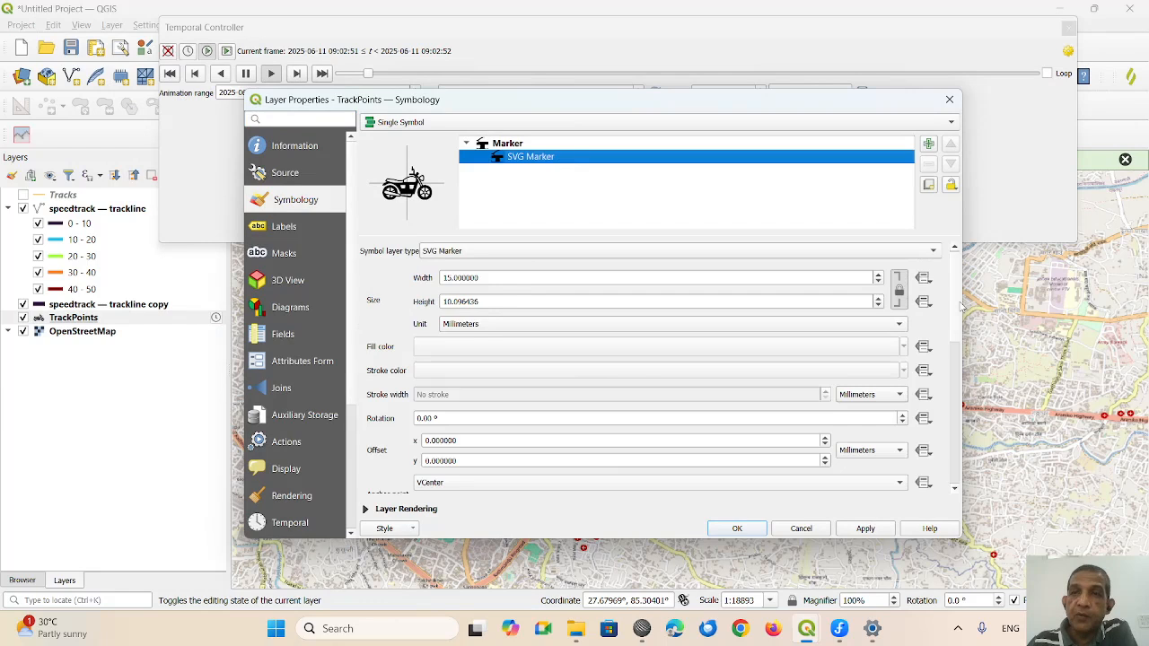
mouse_move(955, 307)
mouse_down()
mouse_move(955, 377)
mouse_move(957, 355)
mouse_up()
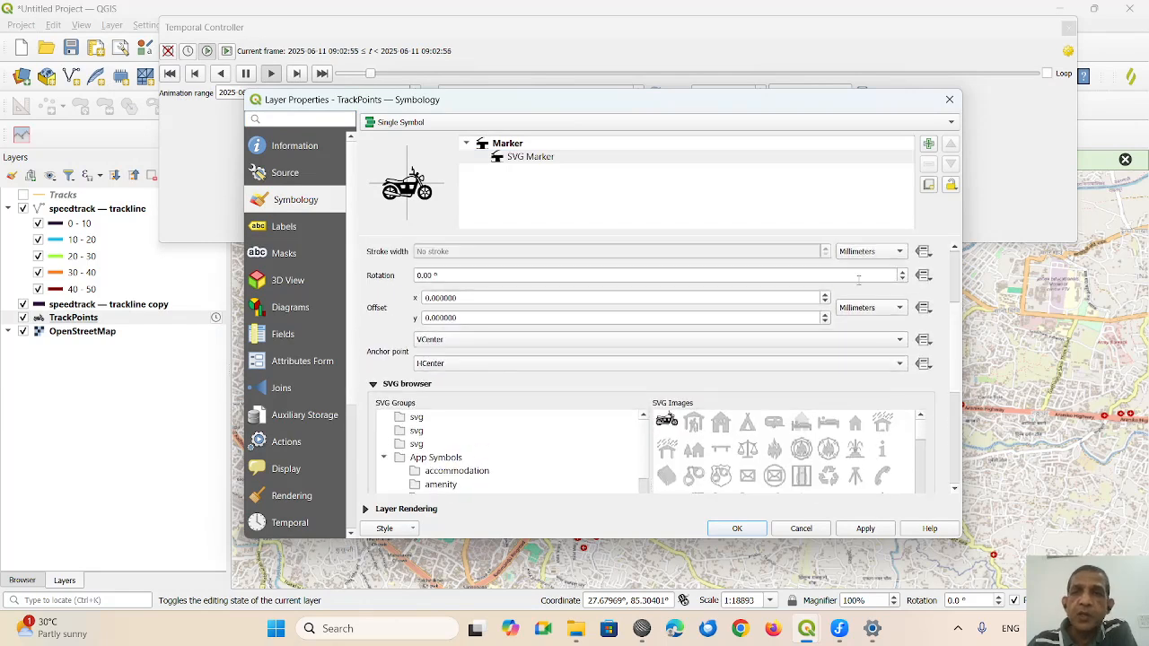
click(922, 277)
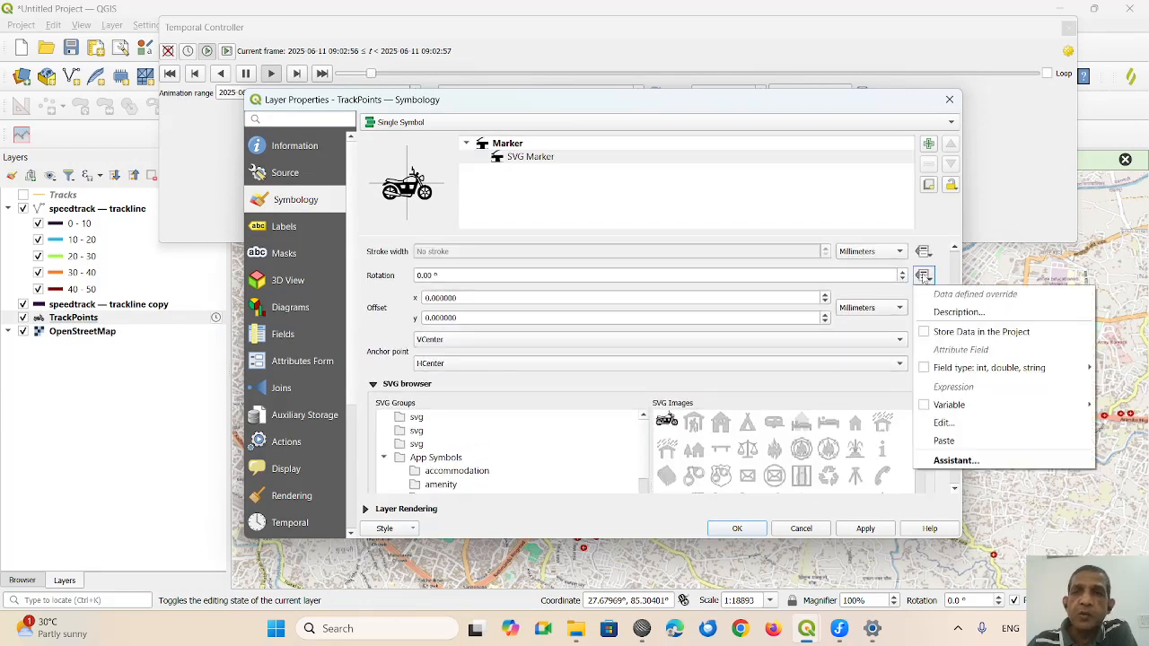
click(943, 426)
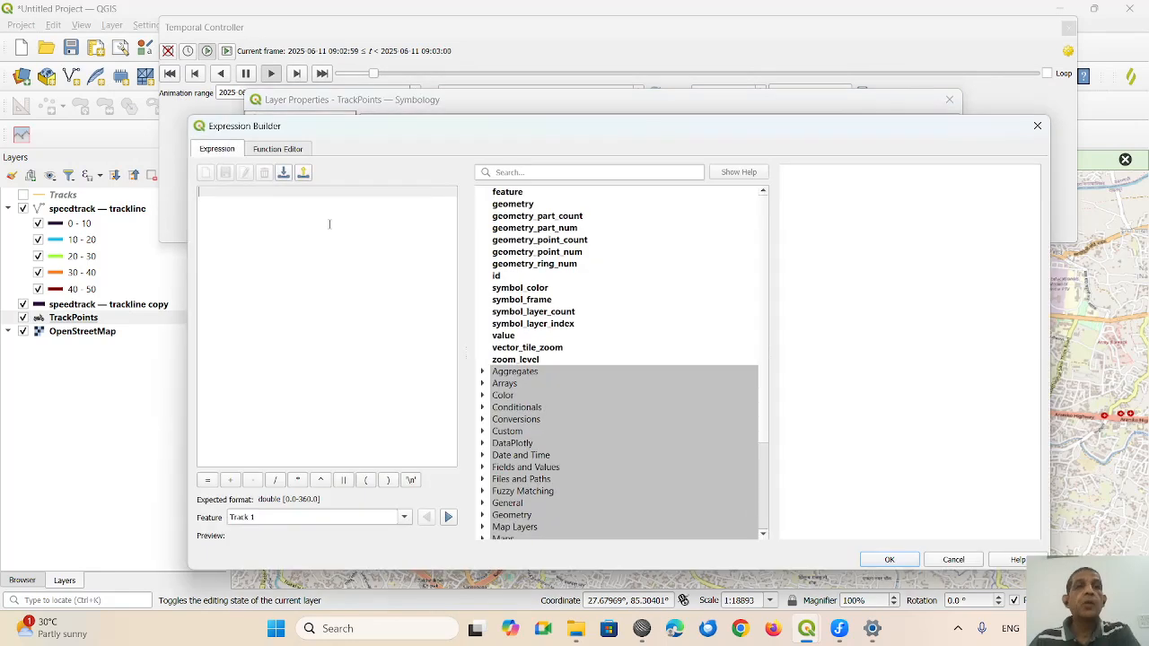
text(270)
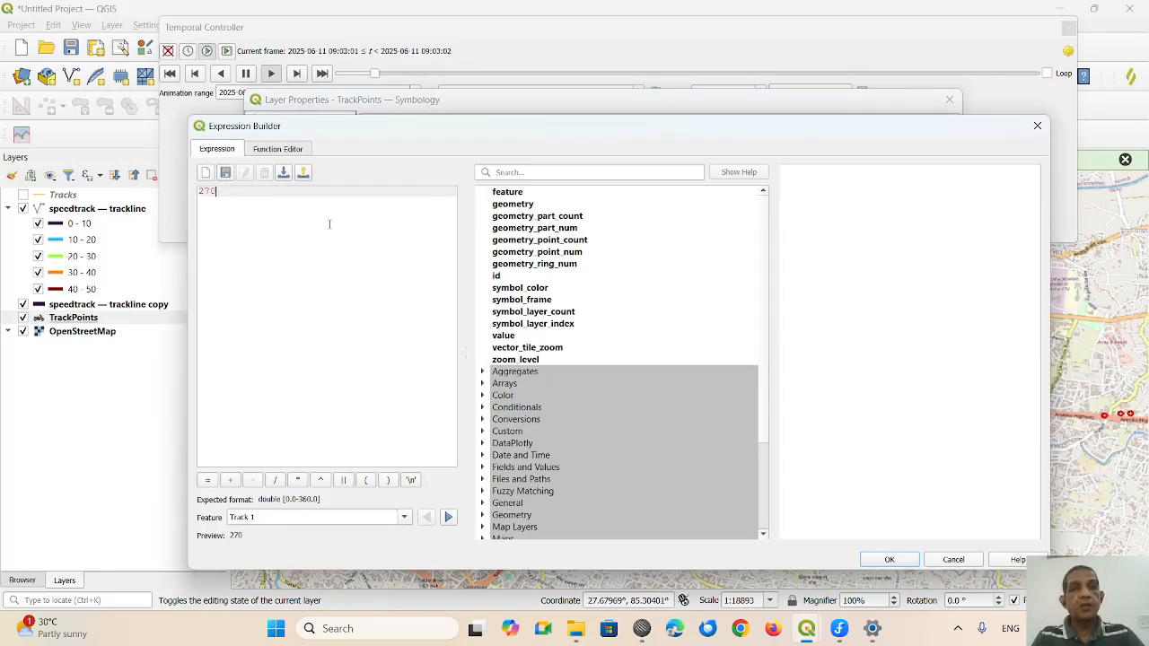
text(+)
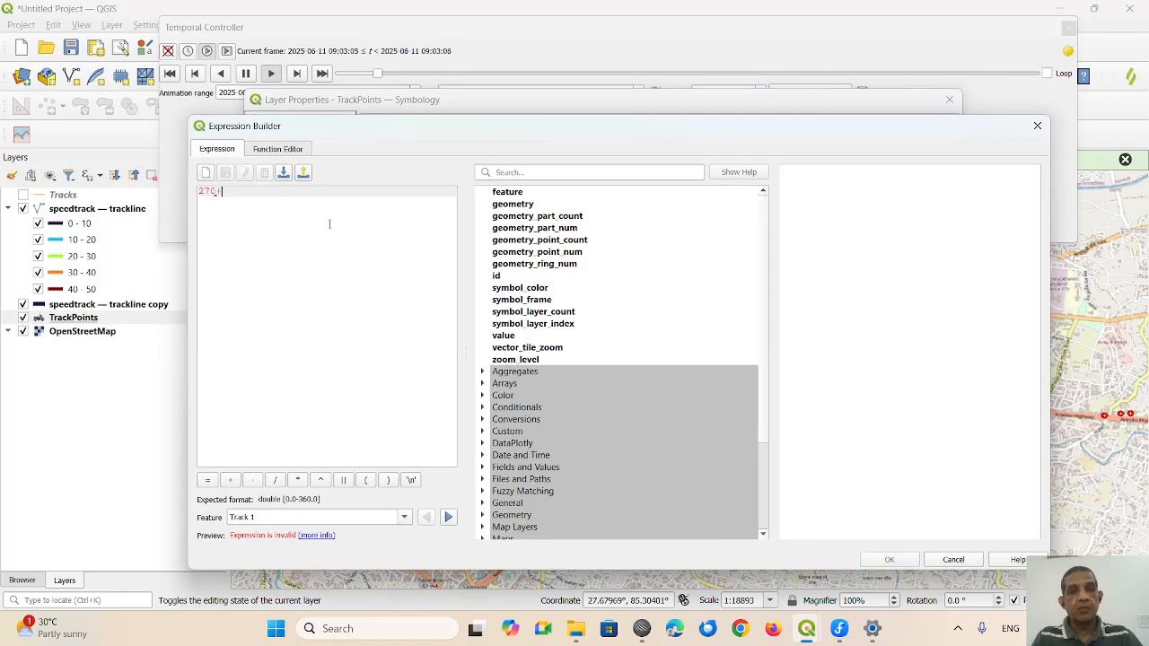
text(bearing)
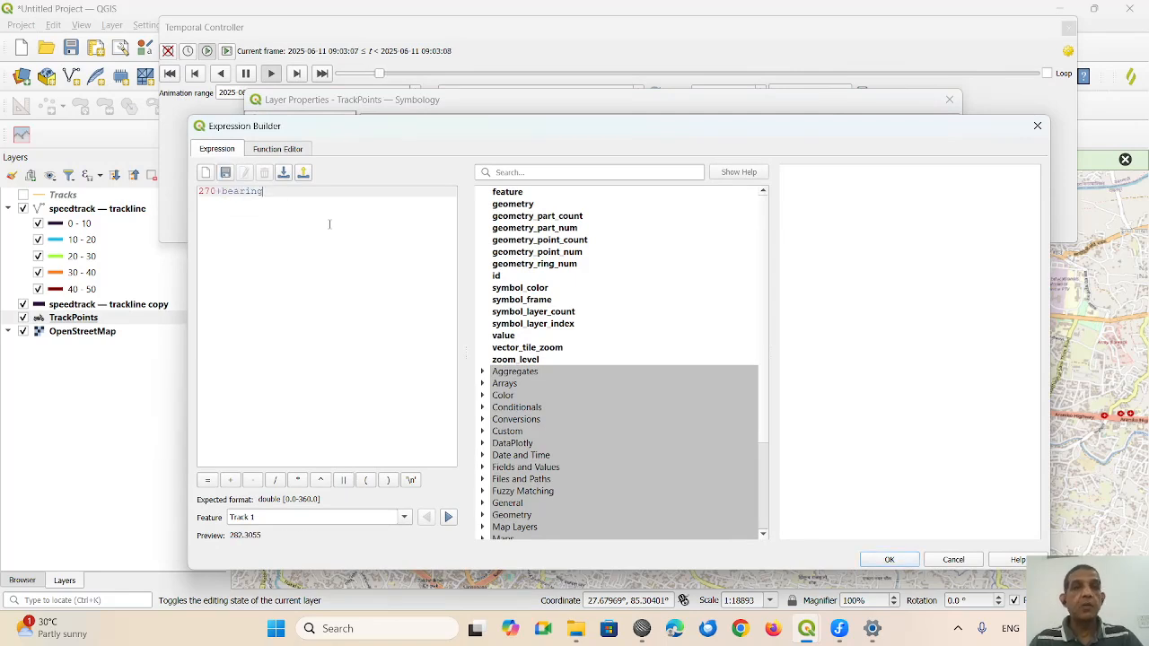
click(889, 560)
click(864, 529)
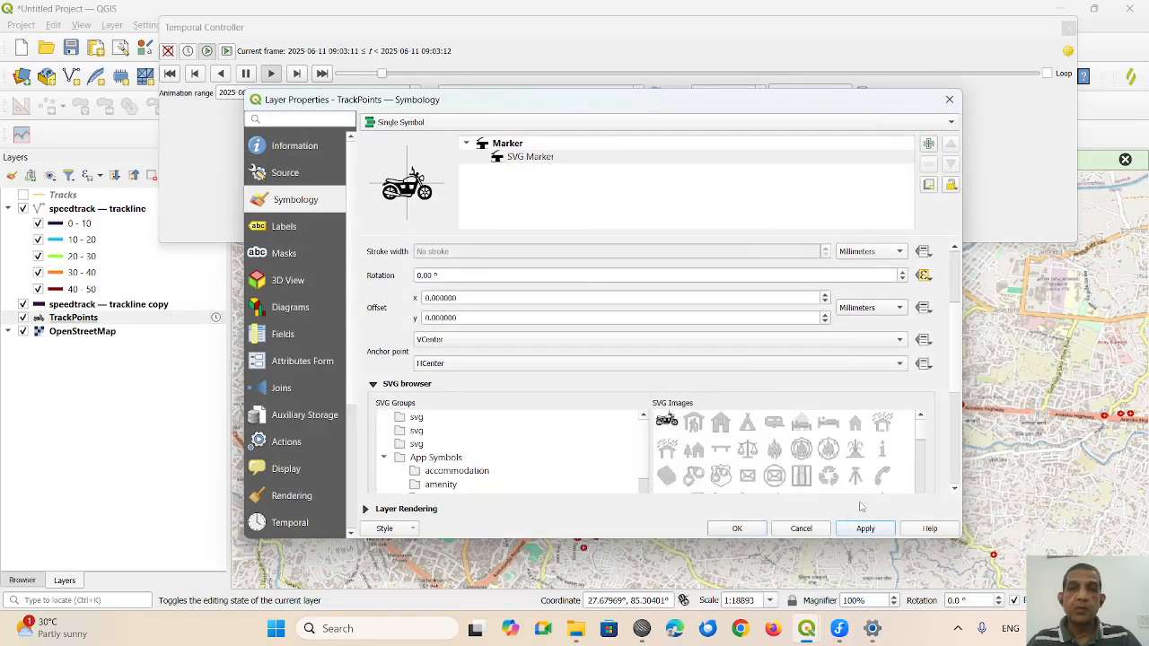
- Check the rotated motorcycle marker on the map, accept the layer properties and restart the animation from its first frame
drag(596, 106, 1014, 225)
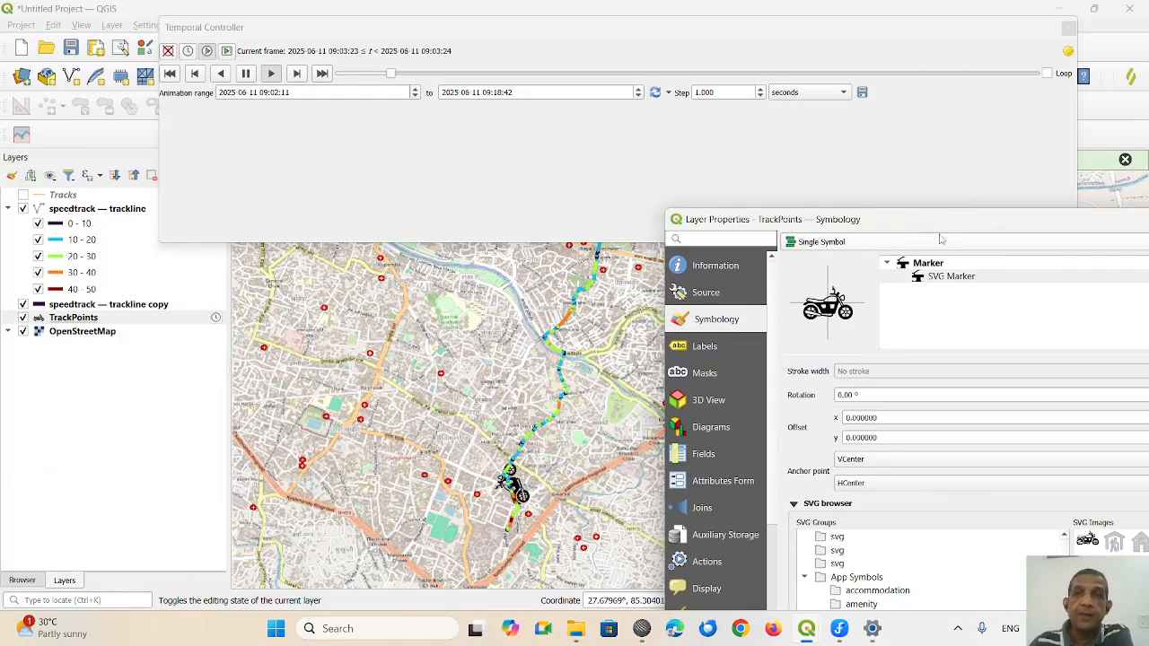
drag(930, 225, 583, 139)
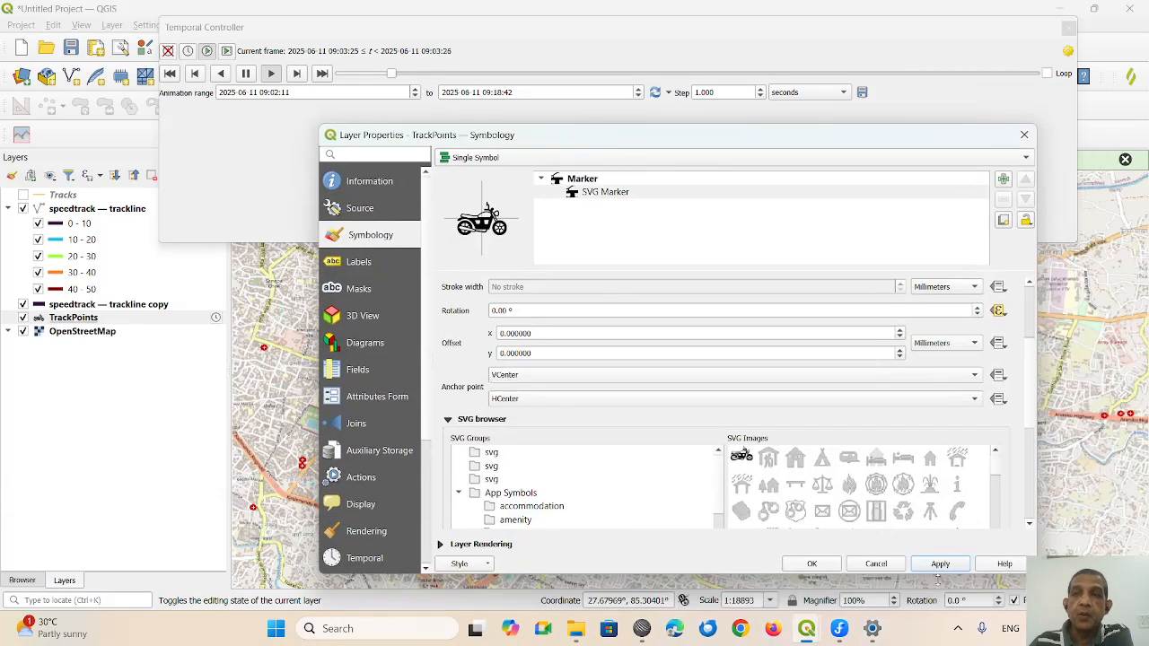
click(812, 564)
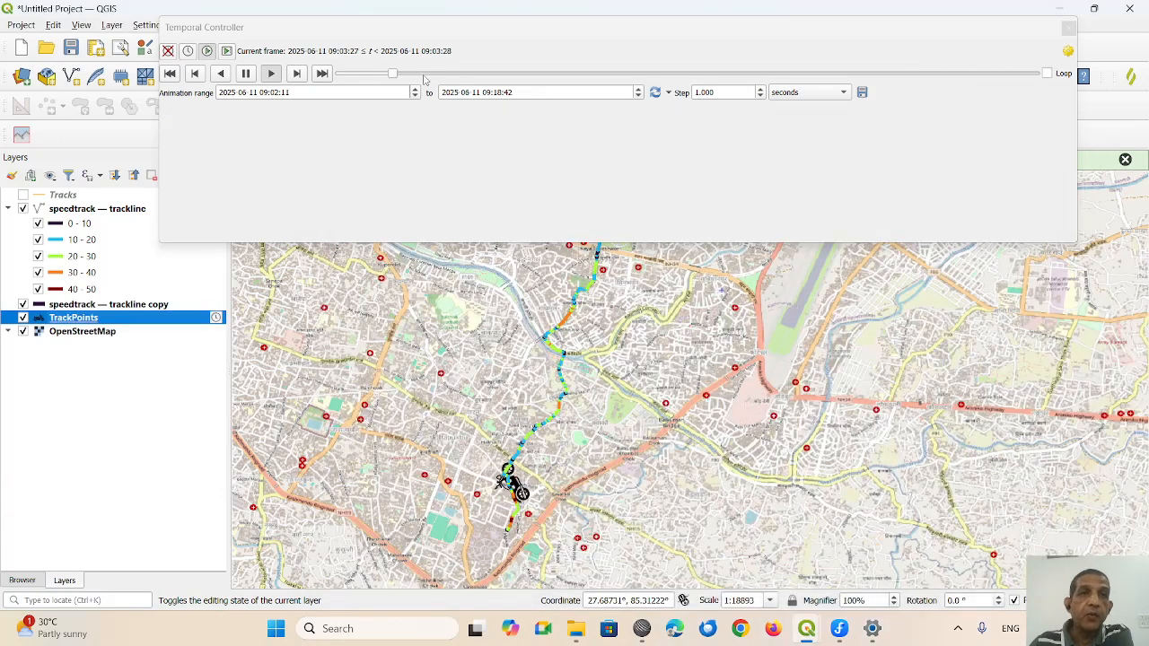
drag(398, 74, 326, 76)
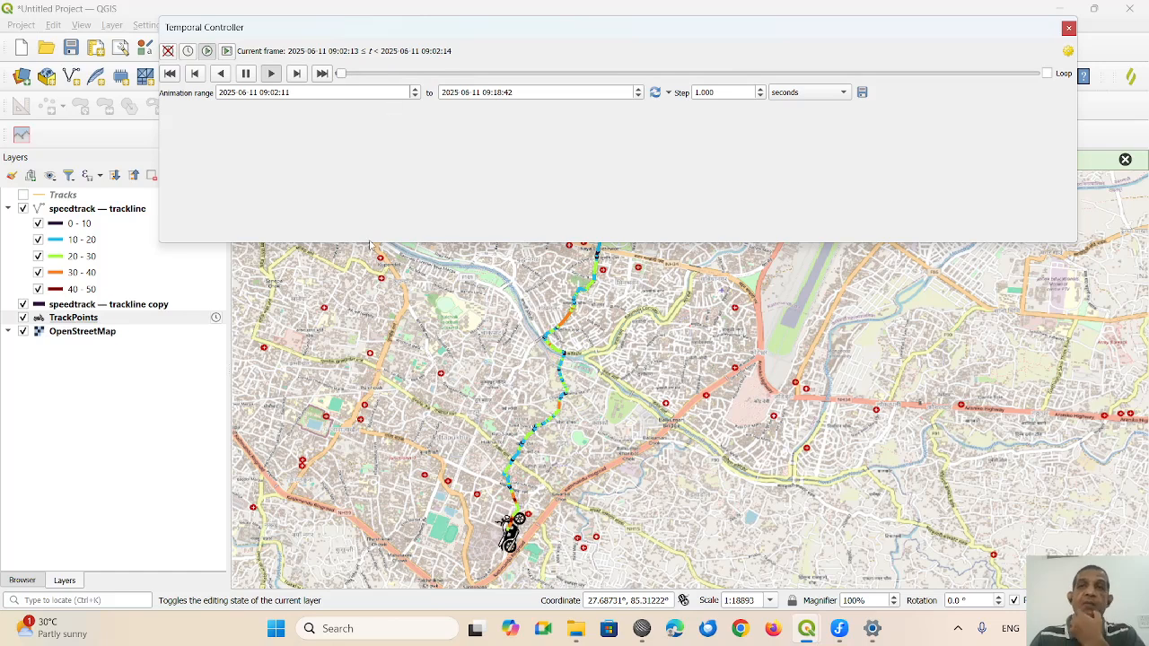
- Move the TrackPoints layer above the speedtrack — trackline layer and pause the animation
click(96, 320)
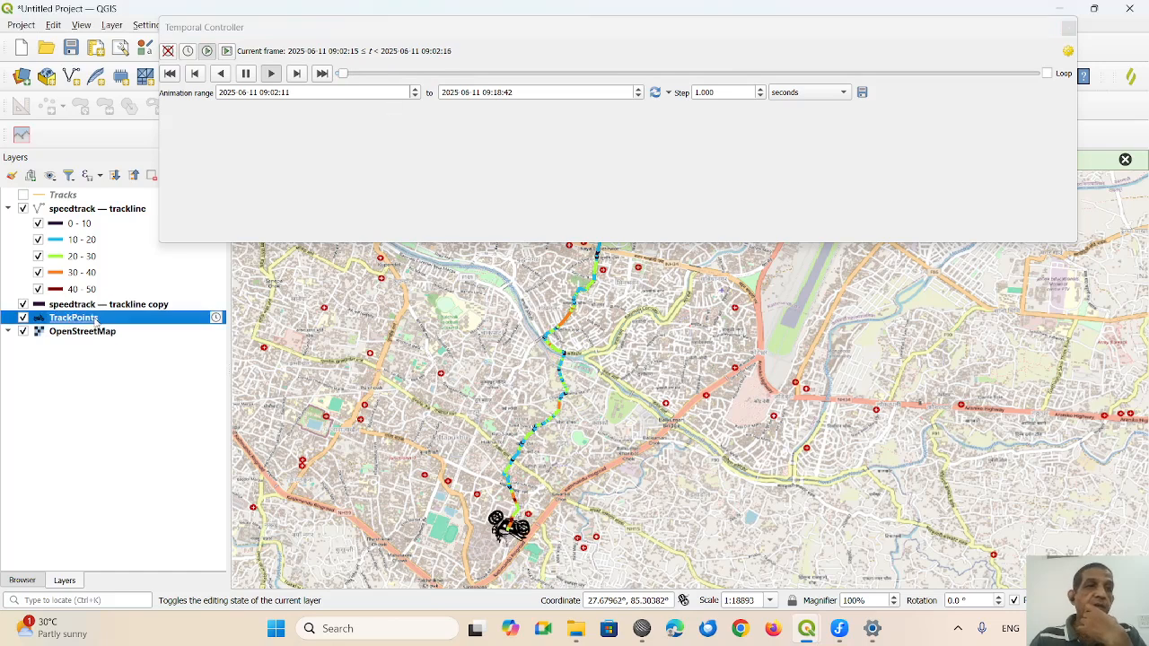
drag(96, 320, 93, 210)
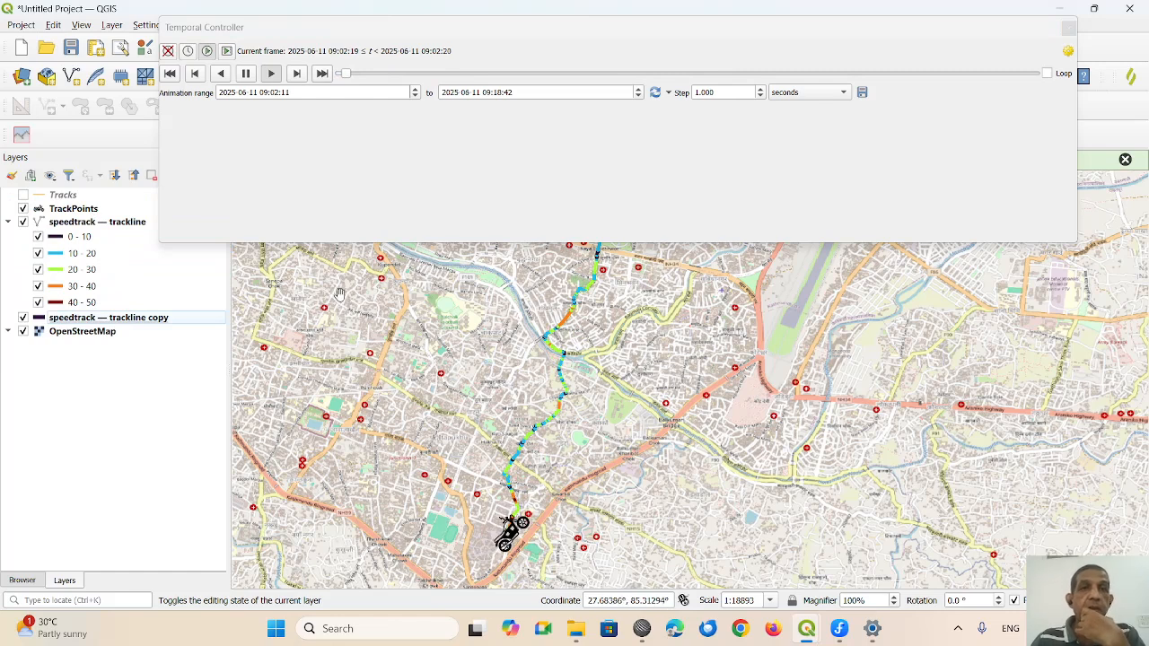
click(246, 73)
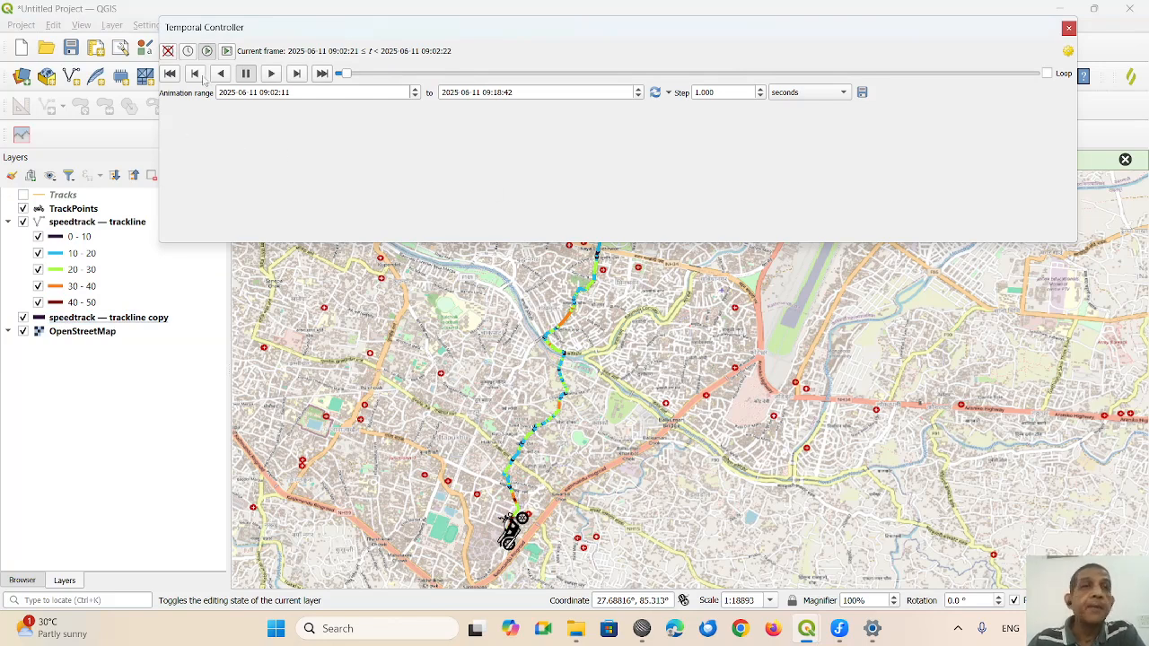
- Switch temporal navigation to the movie mode and set the total frames to 992, matching the TrackPoints feature count
click(227, 51)
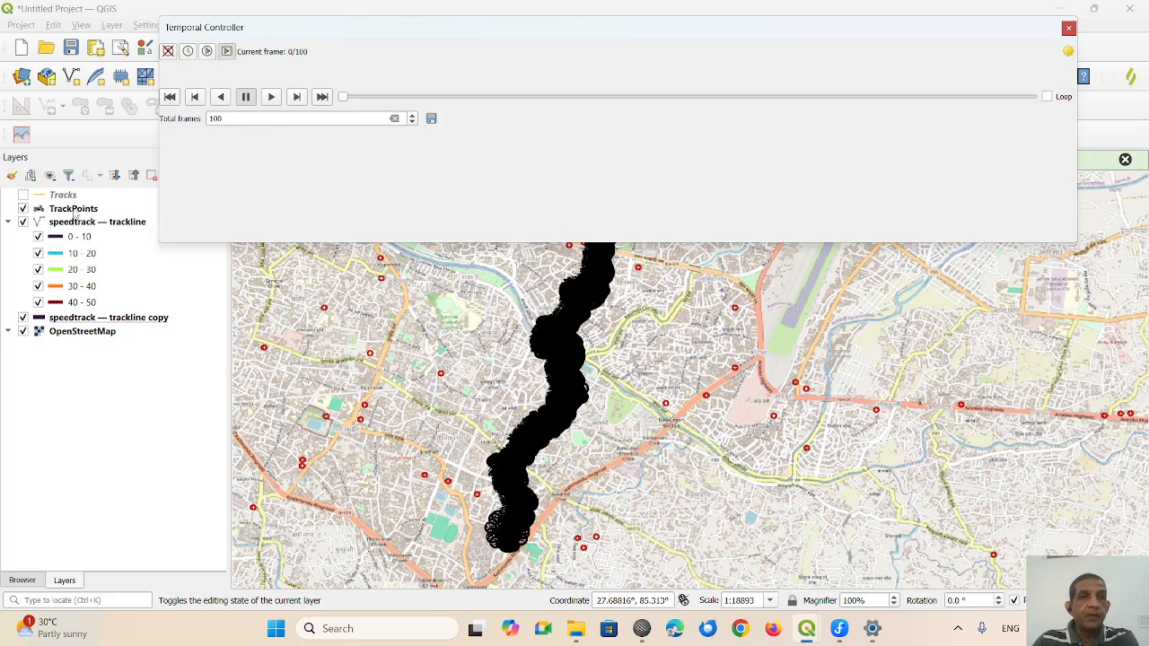
click(73, 210)
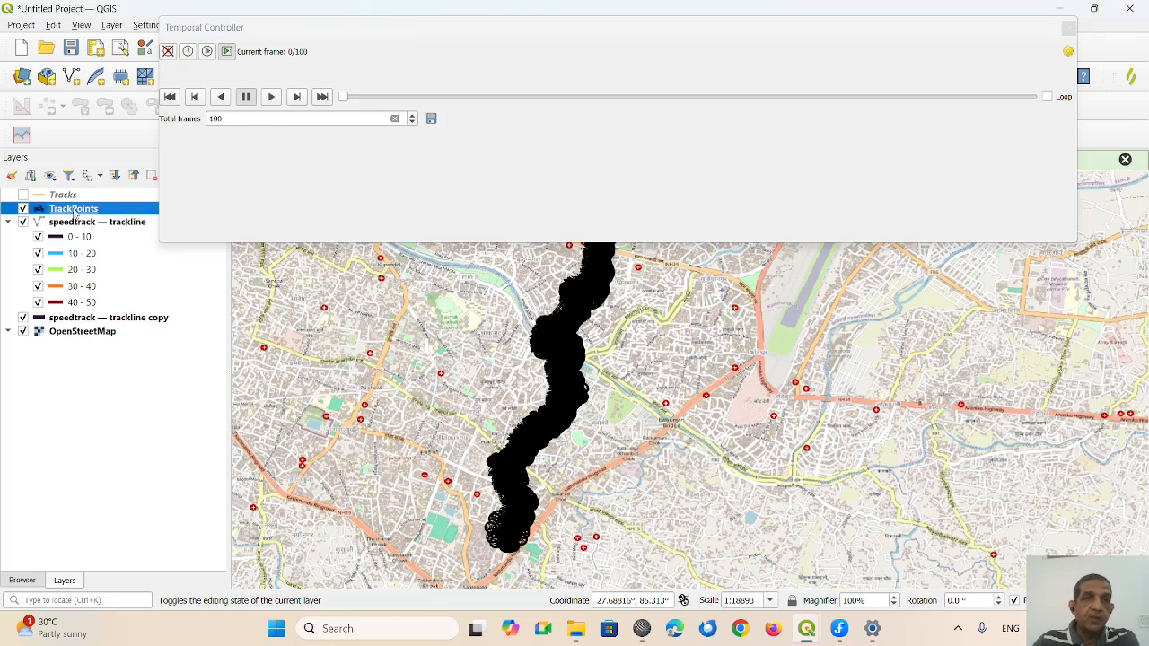
right_click(75, 212)
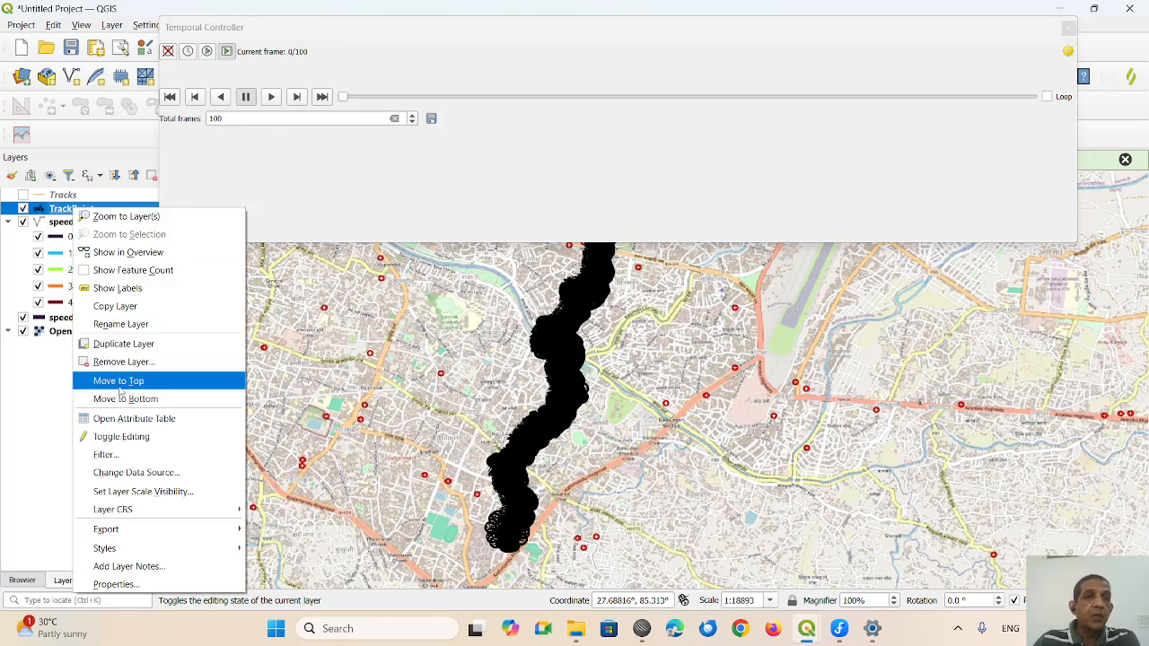
click(131, 419)
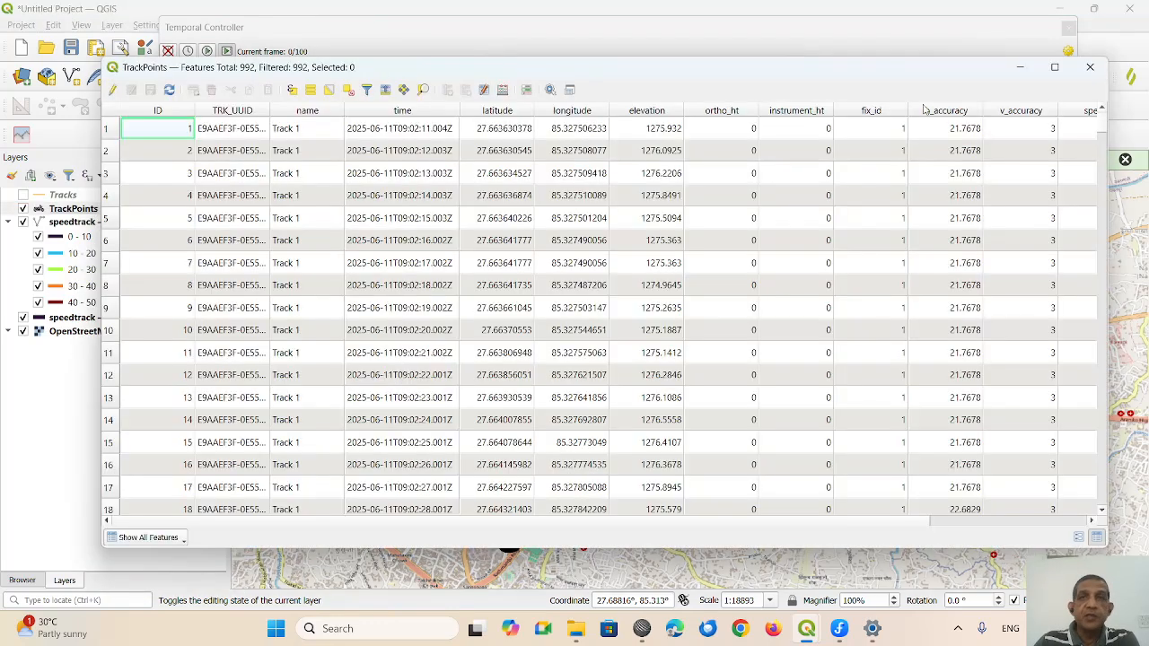
click(1090, 68)
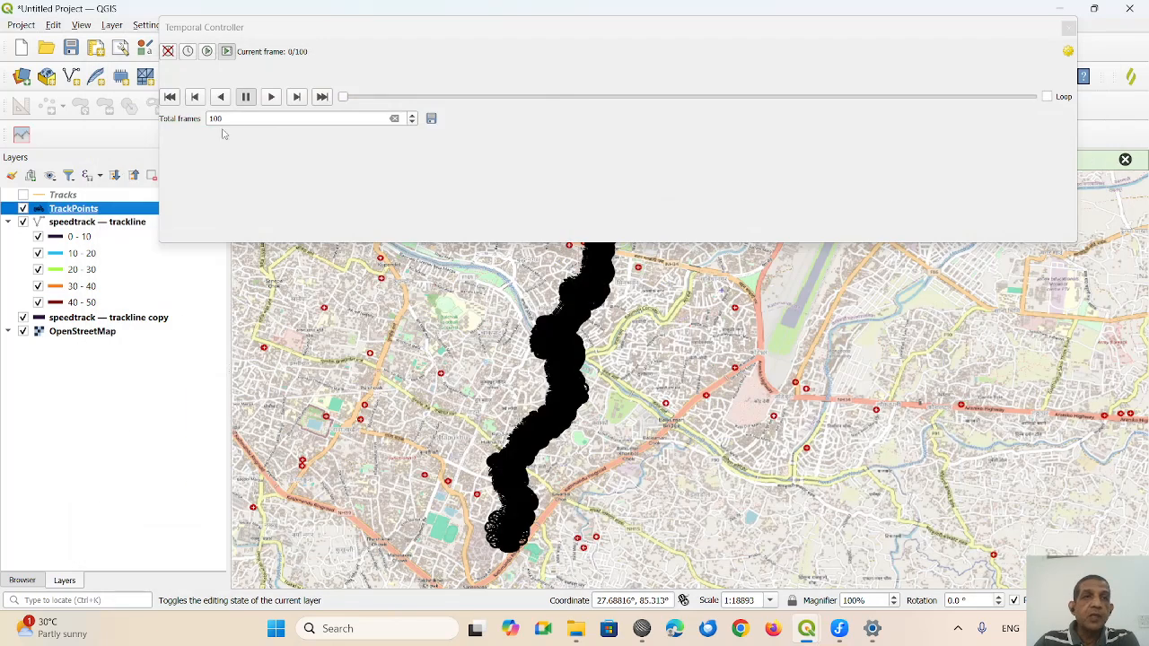
double_click(207, 118)
text(992)
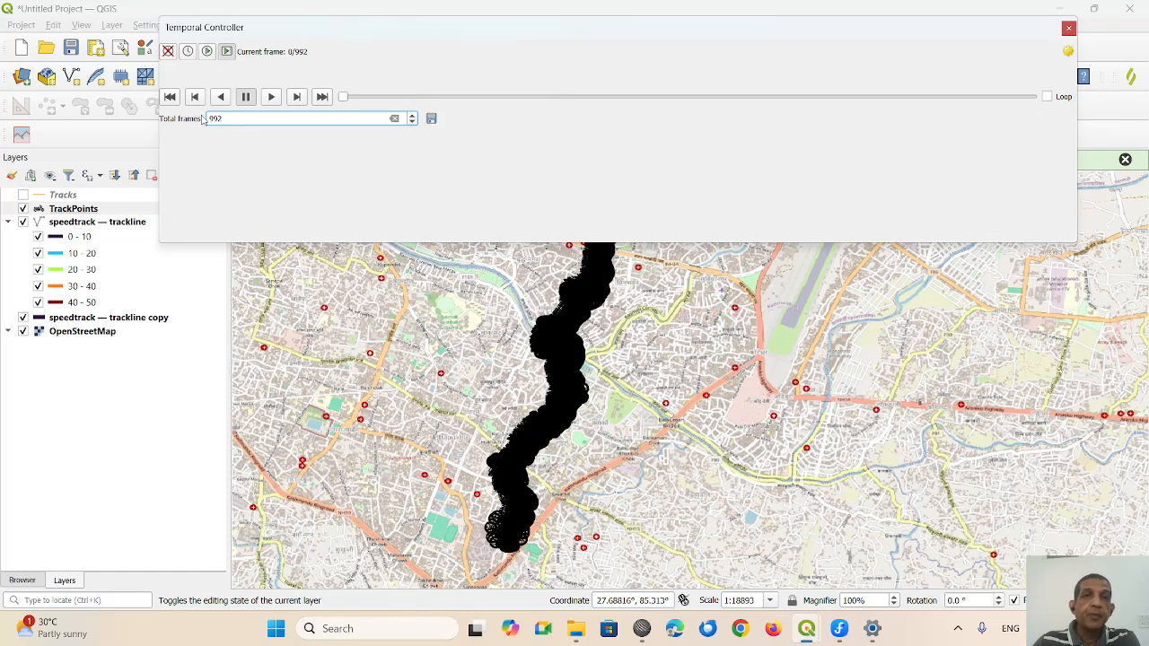
- Play the frame-based animation, move it back to the beginning and pause it
click(270, 97)
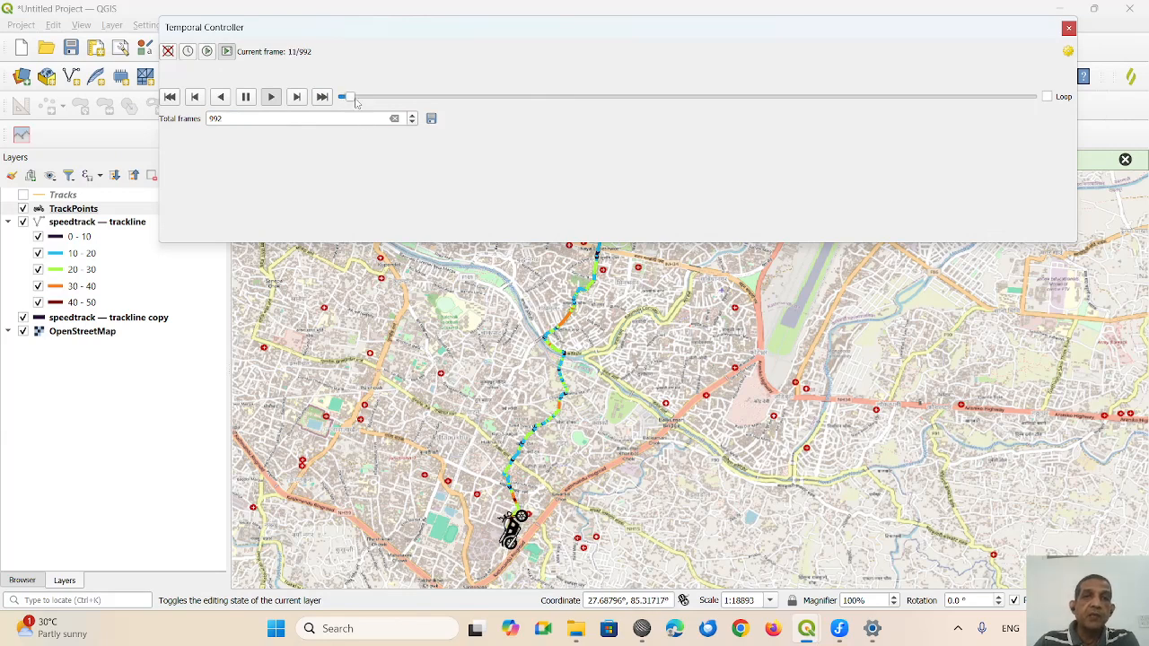
mouse_move(354, 97)
mouse_down()
mouse_move(384, 100)
mouse_move(344, 101)
mouse_up()
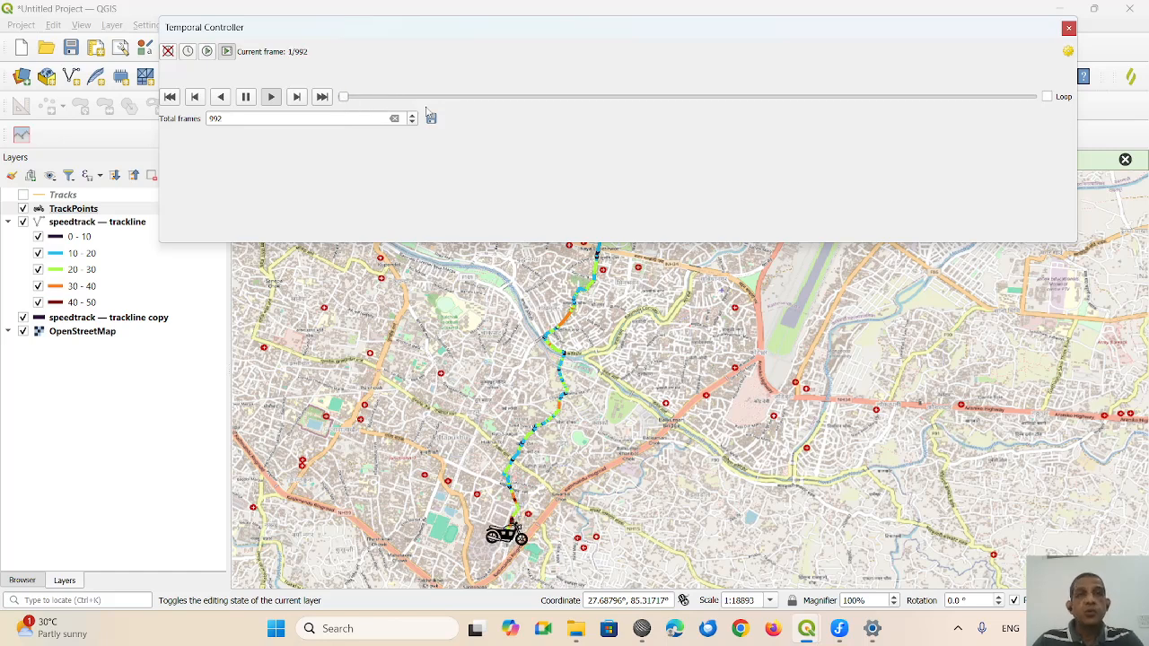
click(247, 97)
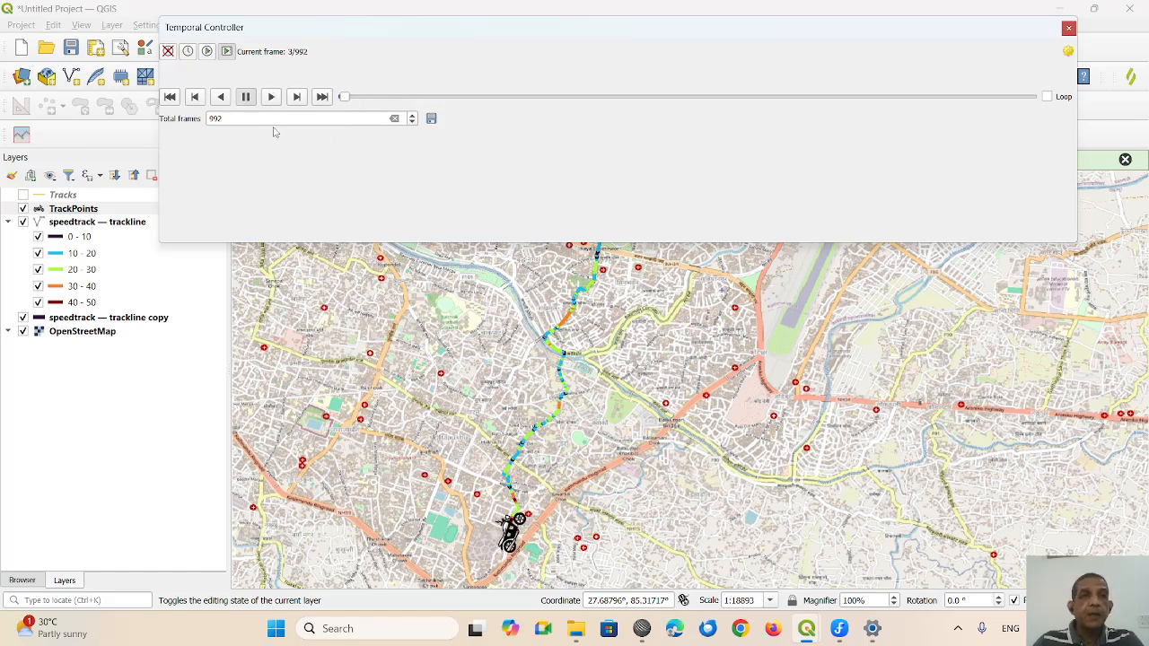
- Open the map animation export settings and draw the export extent around the speed track on the map canvas
click(432, 119)
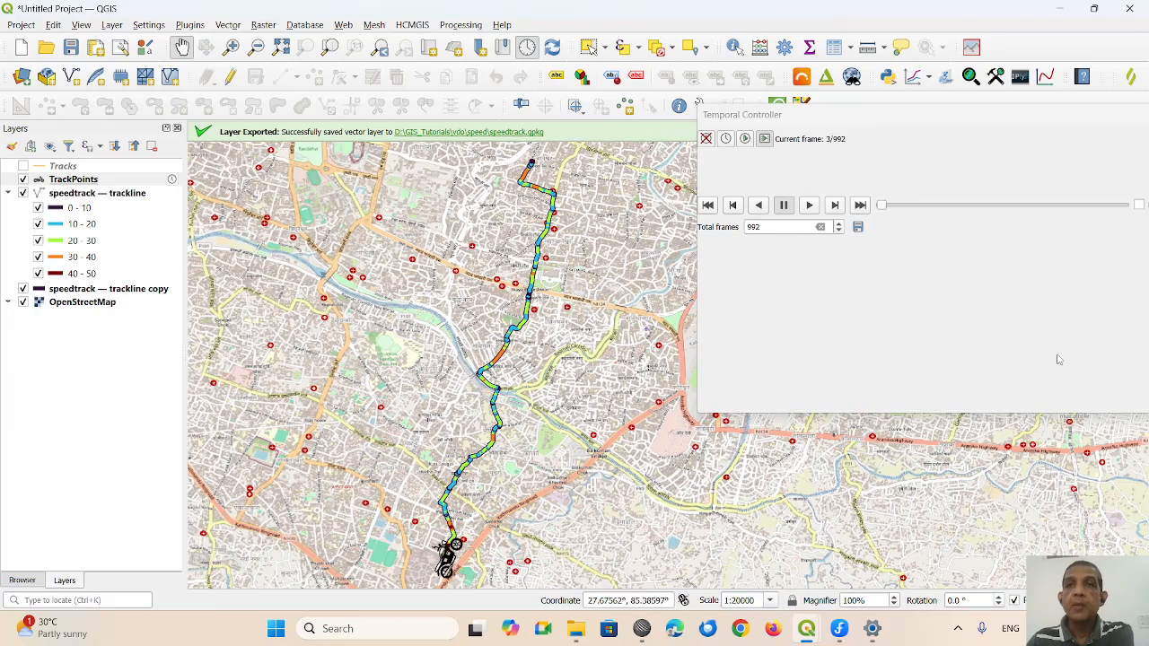
drag(868, 122, 851, 98)
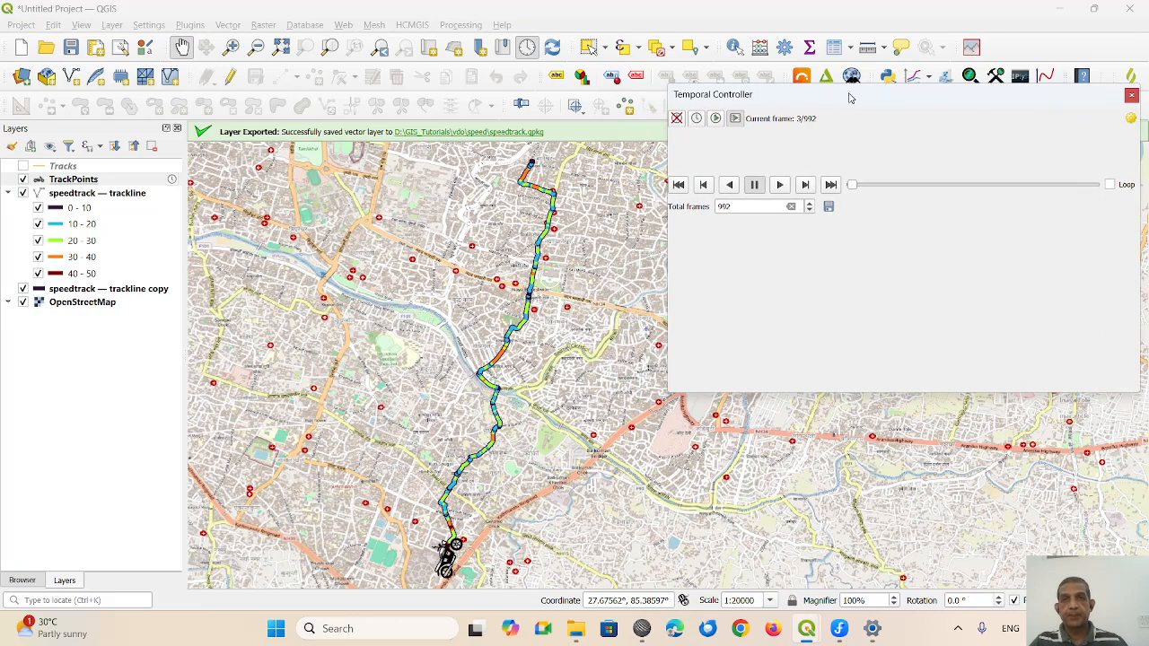
click(829, 207)
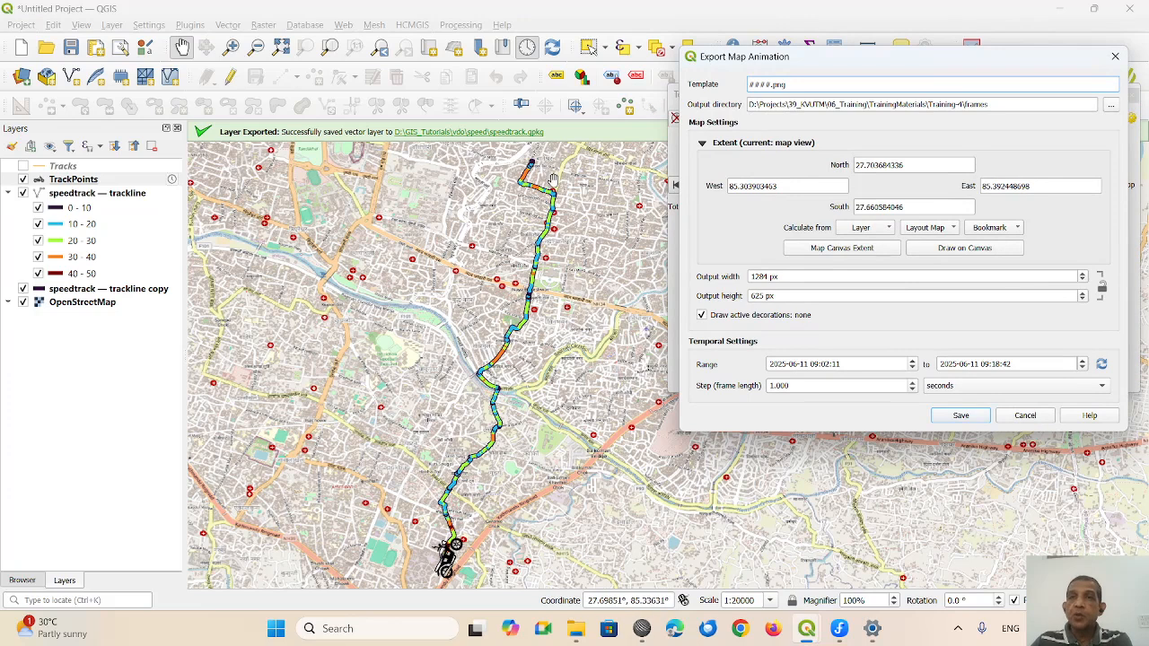
click(964, 249)
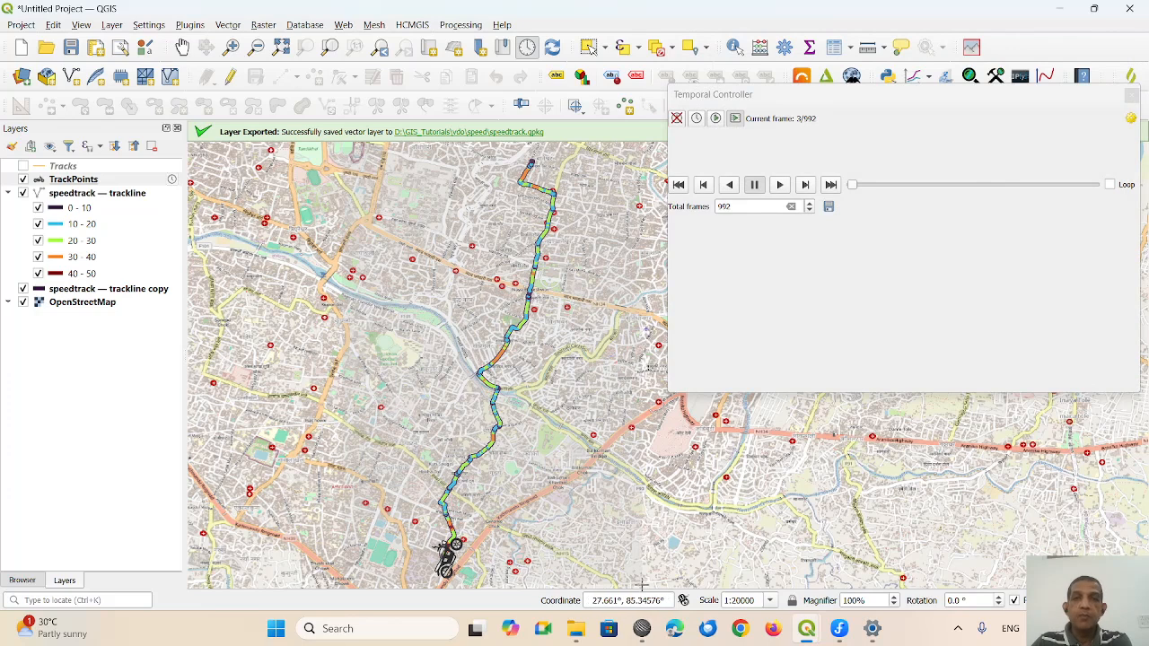
drag(642, 585, 643, 585)
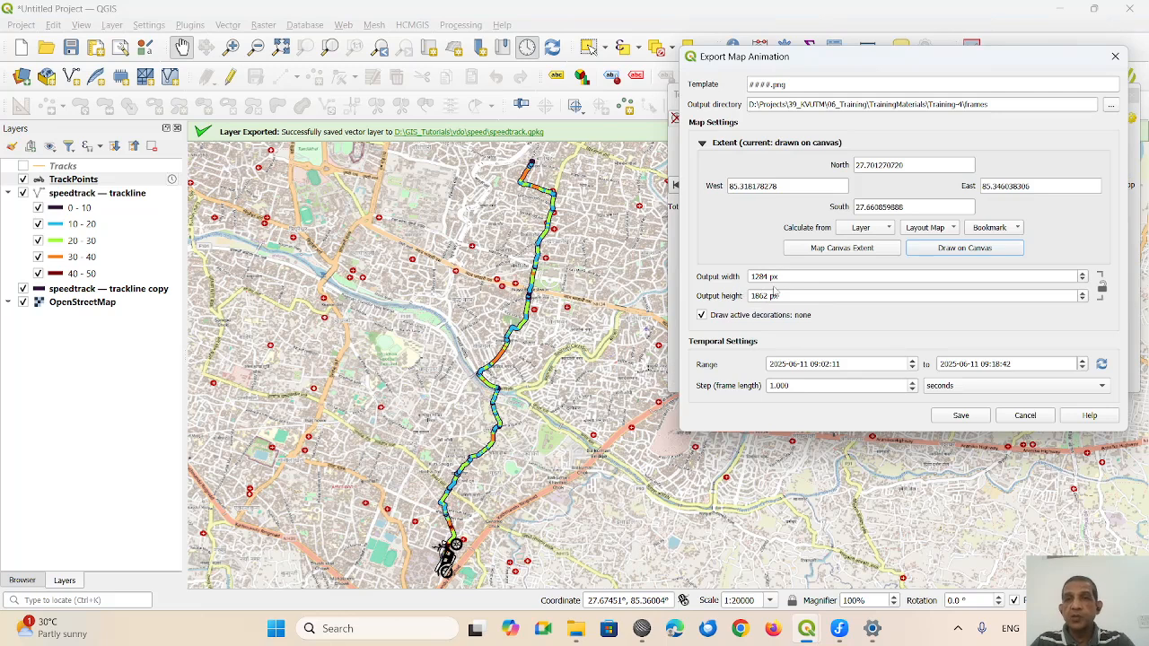
- Set the animation output size to 600 px wide by 1200 px high and the frame template to speedtrack####.png
drag(772, 278, 751, 278)
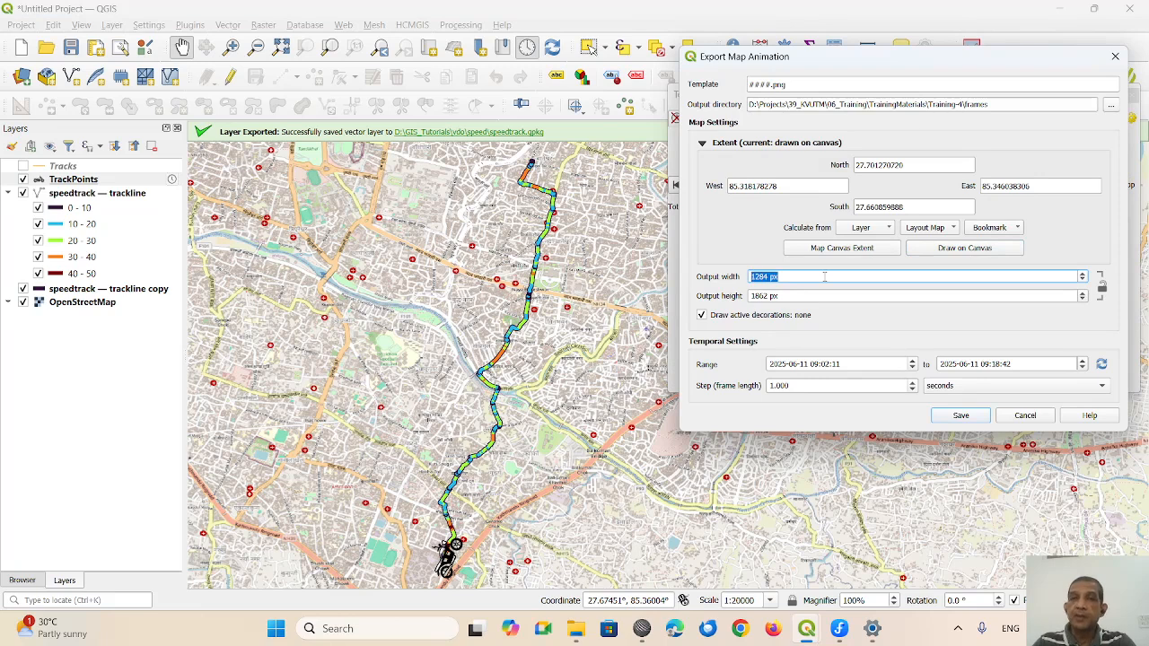
text(600)
drag(766, 296, 749, 296)
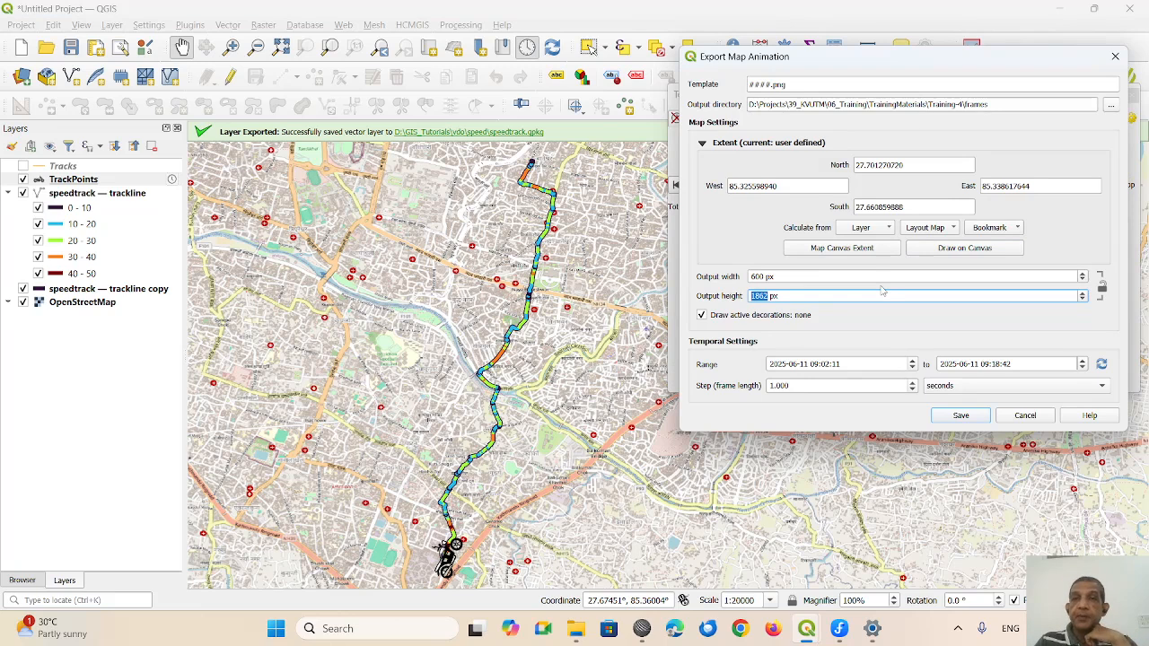
text(1)
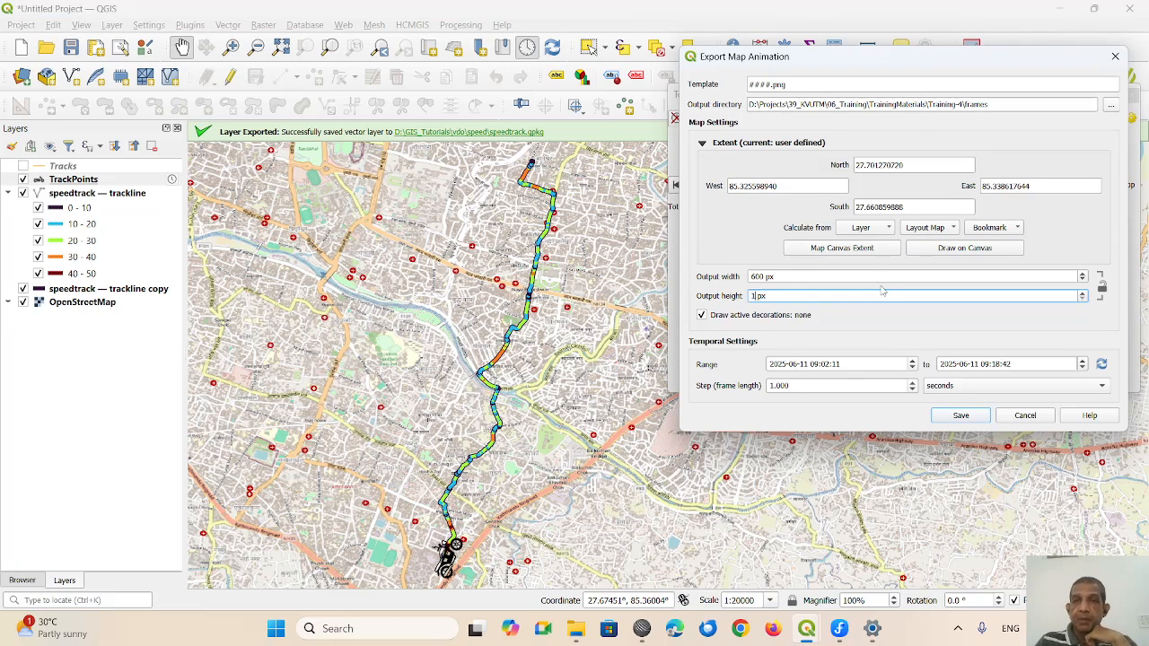
text(200)
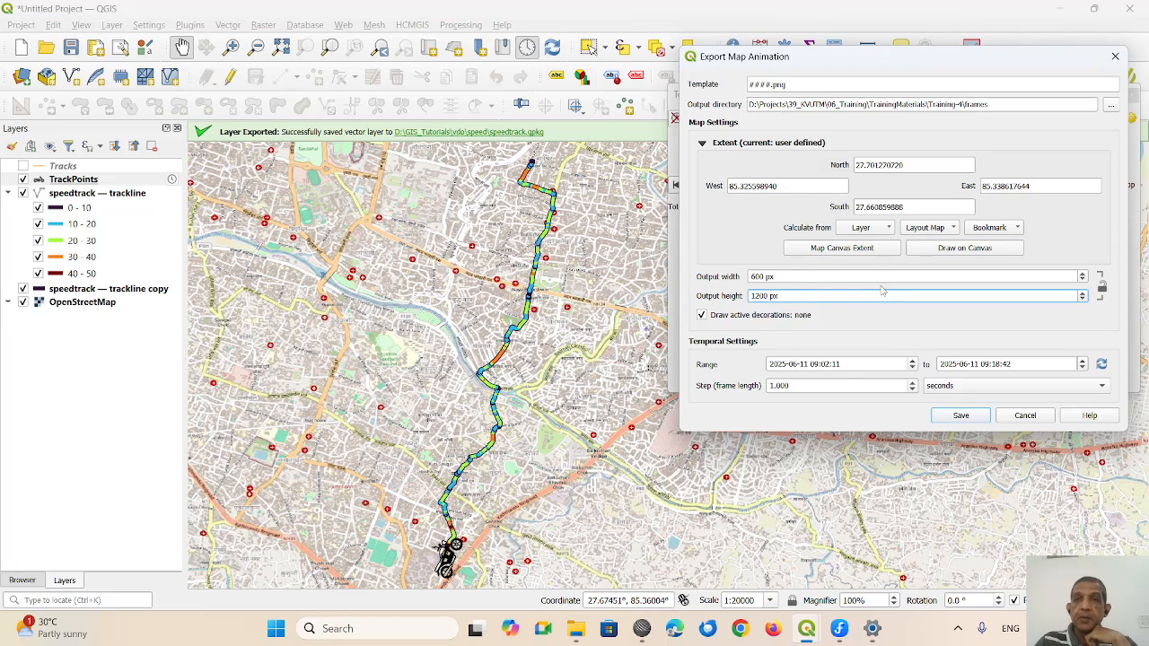
click(794, 277)
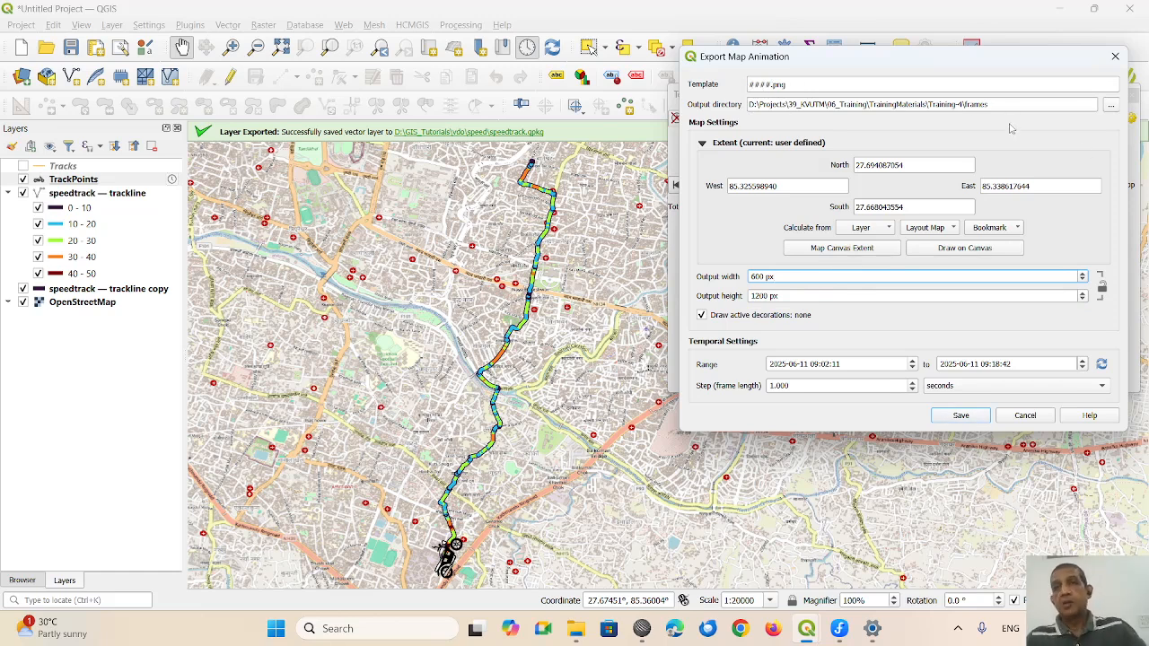
click(751, 84)
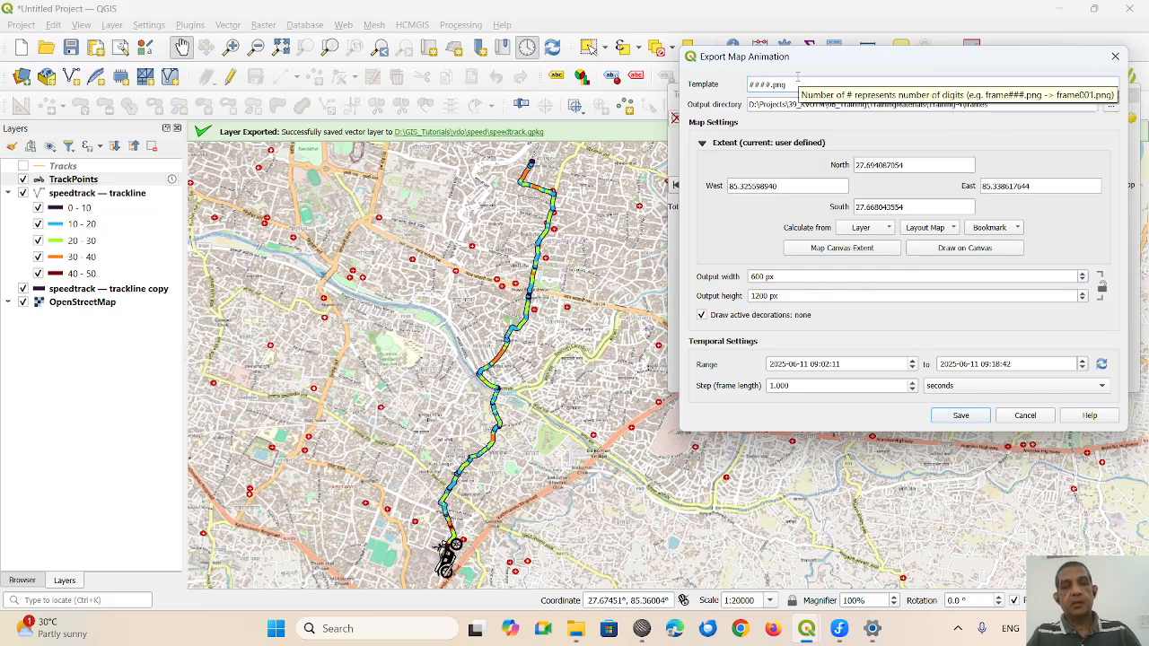
text(speedtrack)
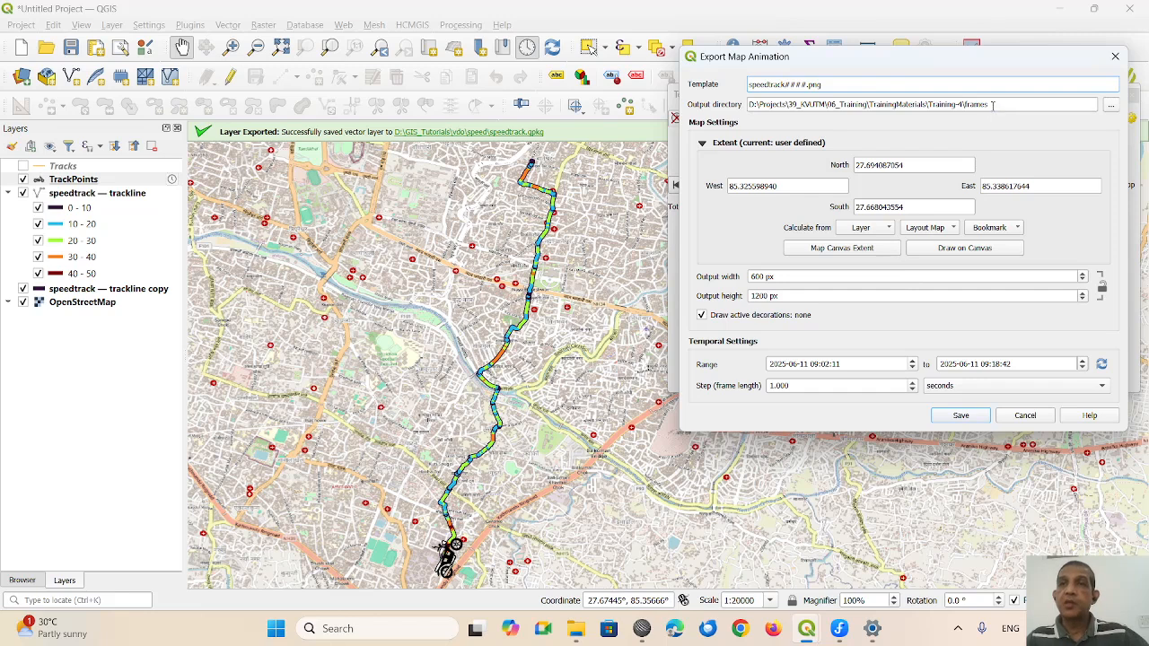
- Copy the export's output directory path and try to open it in File Explorer
drag(990, 105, 709, 97)
key(ctrl+c)
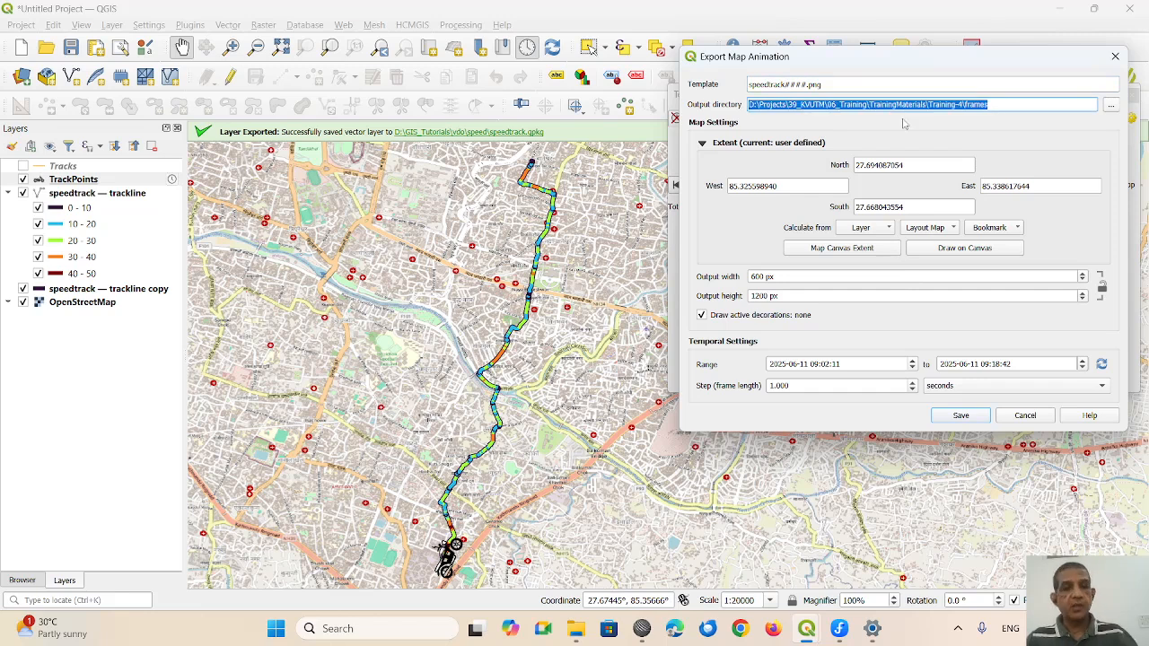
click(576, 629)
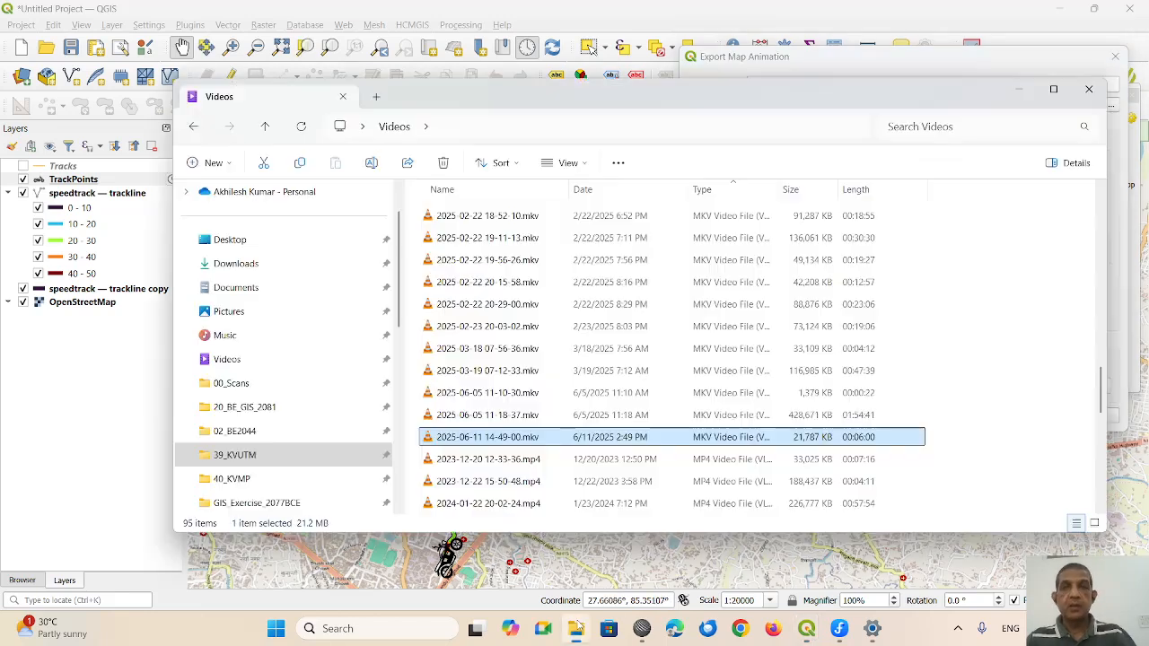
click(518, 126)
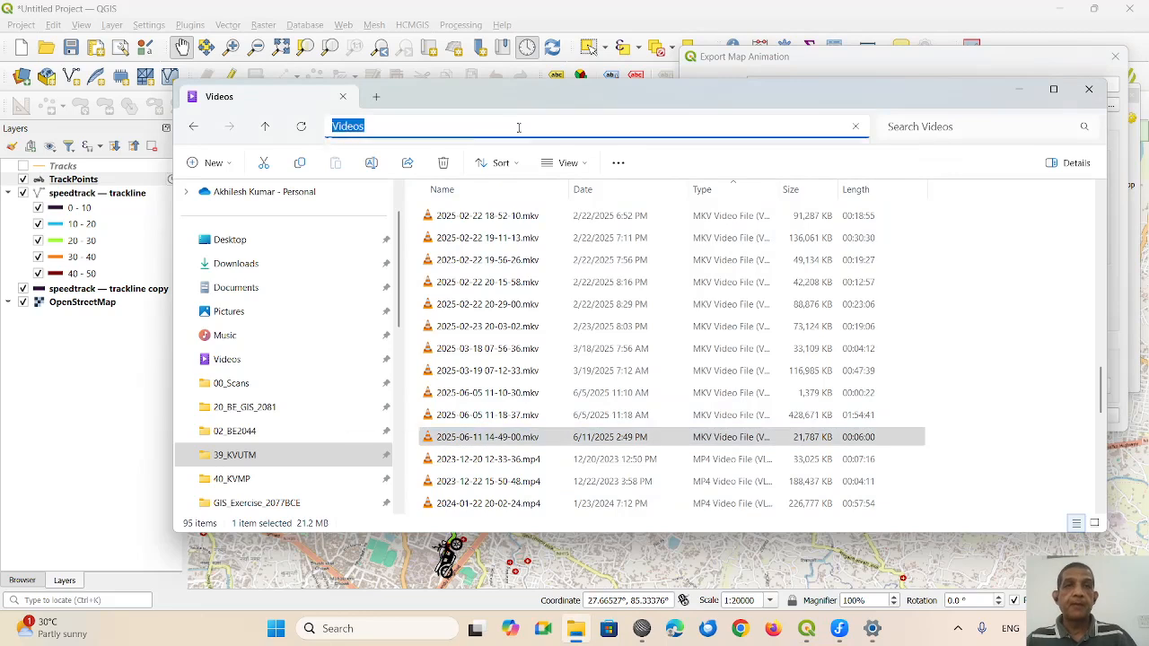
key(ctrl+v)
key(Return)
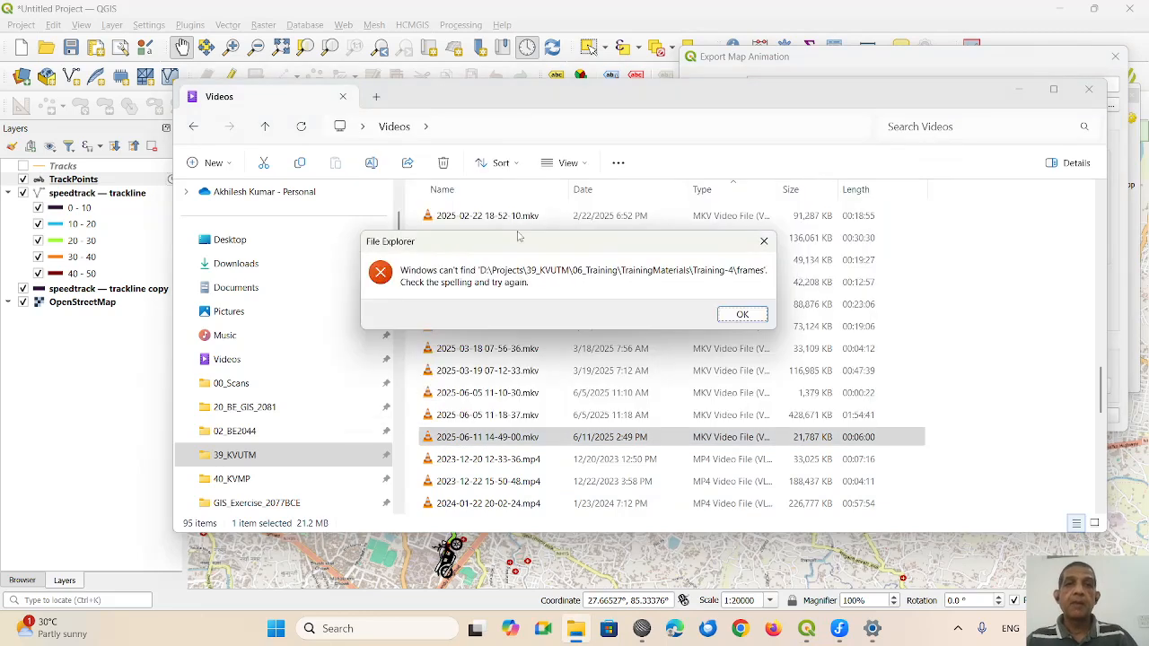
click(742, 315)
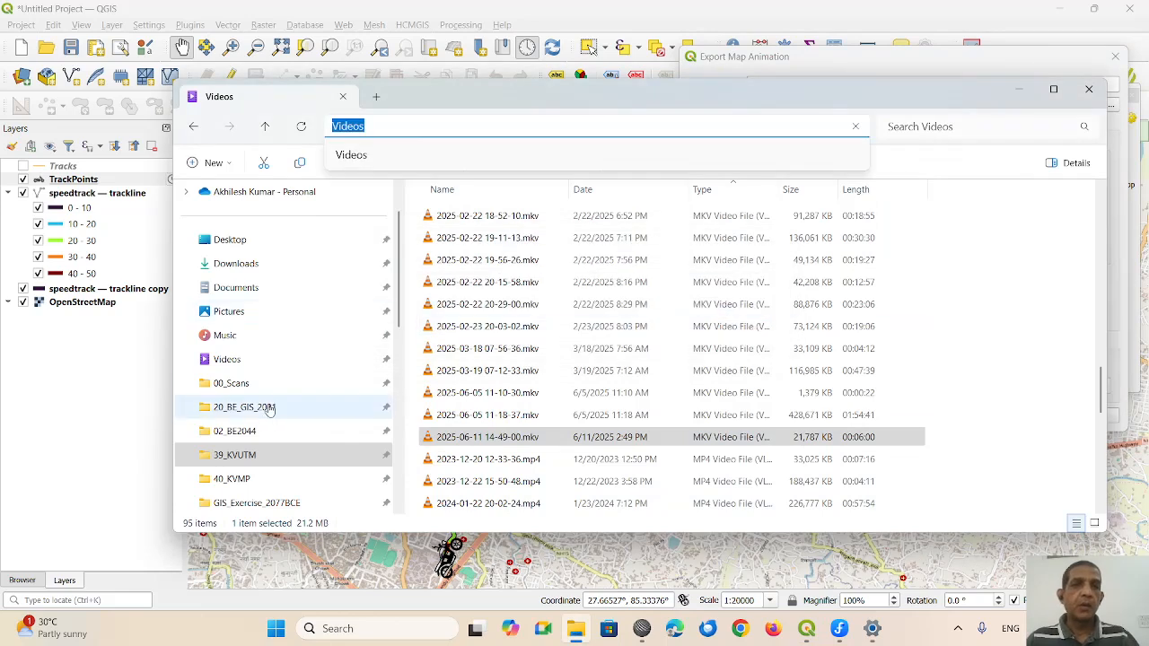
- Browse to the frames folder in D:\GIS_Tutorials\vdo\speed
scroll(269, 386, down, 2)
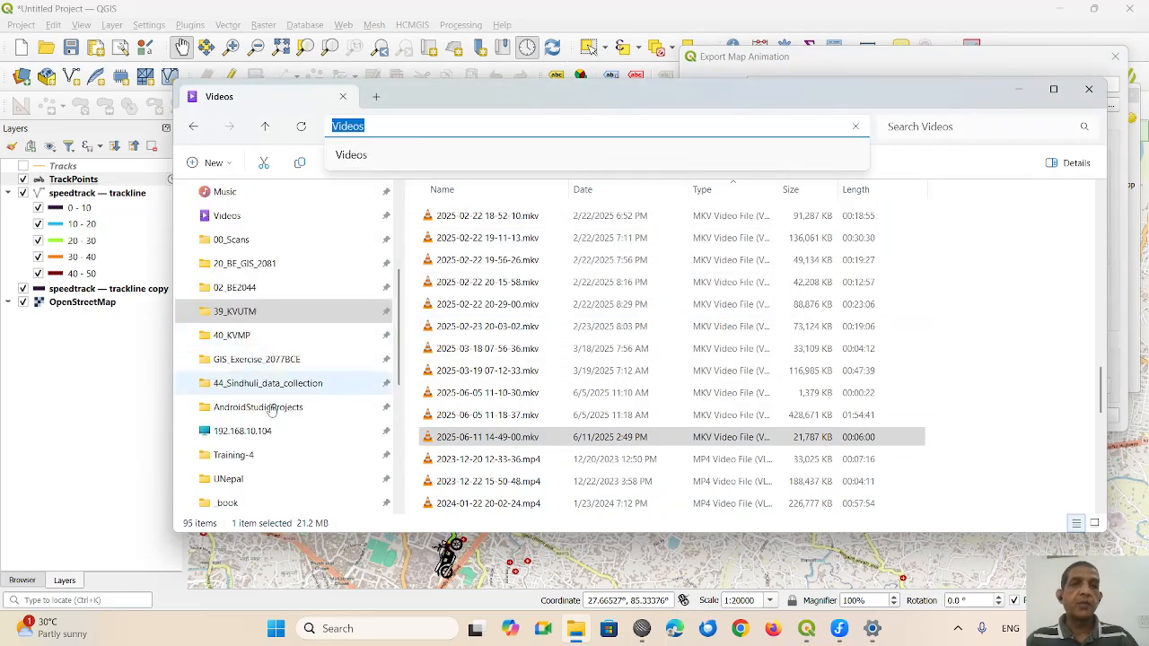
scroll(269, 382, down, 3)
click(237, 407)
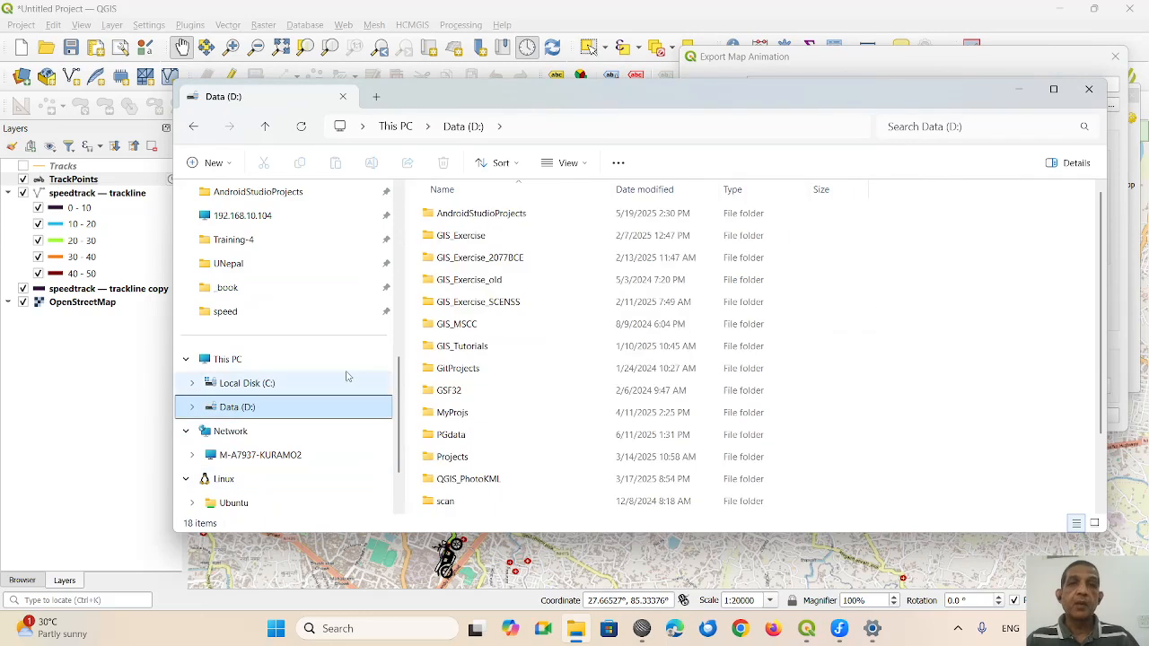
double_click(429, 348)
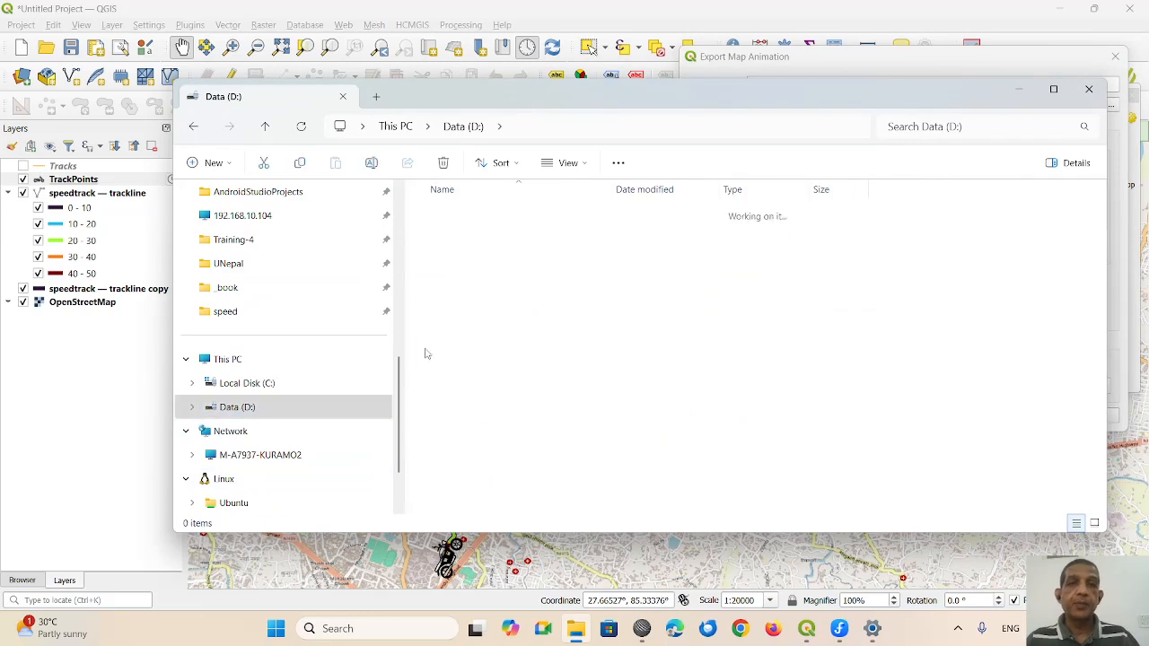
click(430, 234)
double_click(430, 233)
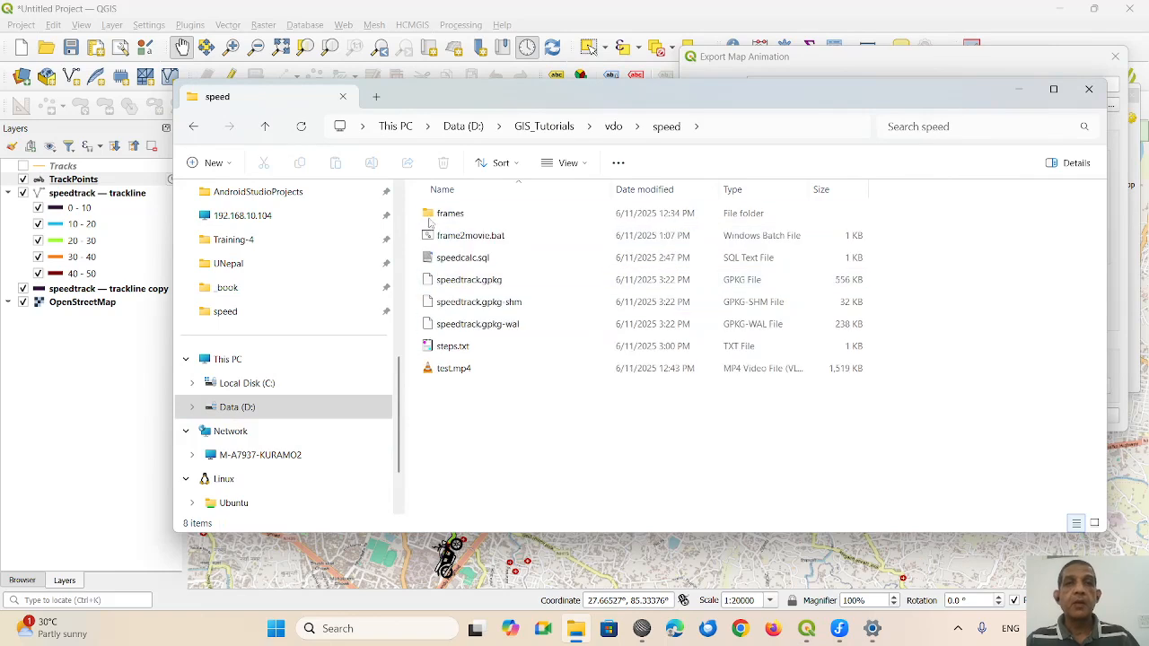
double_click(428, 215)
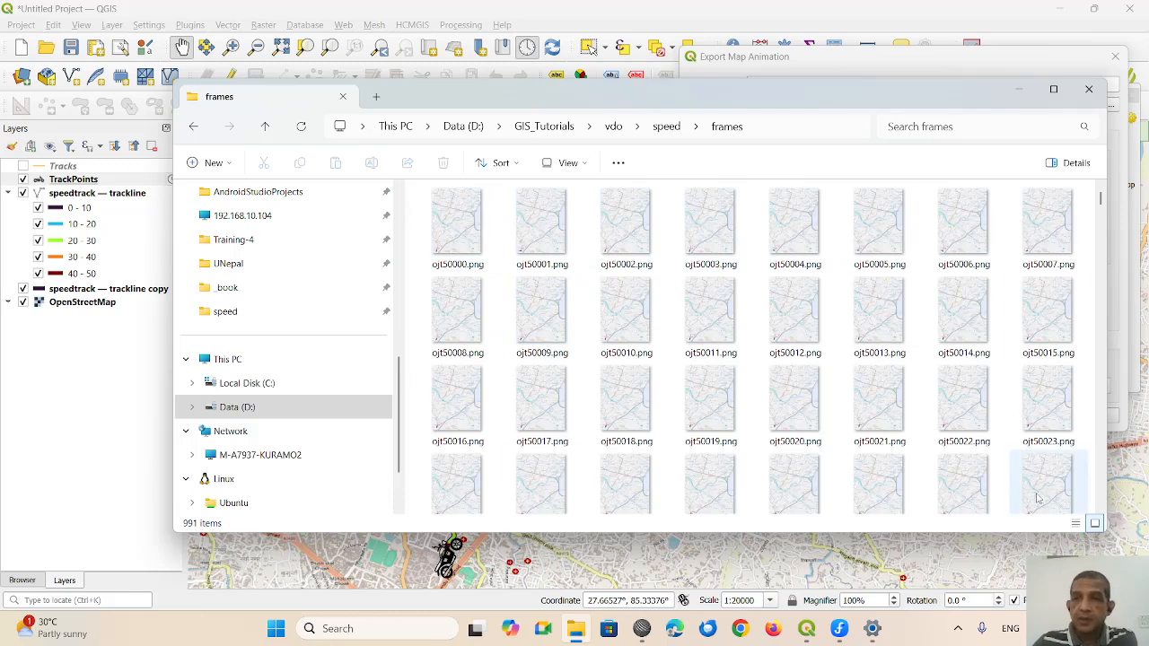
- Look through the numbered PNG frames in the frames folder and return to the export settings in QGIS
scroll(454, 269, down, 3)
scroll(456, 265, down, 20)
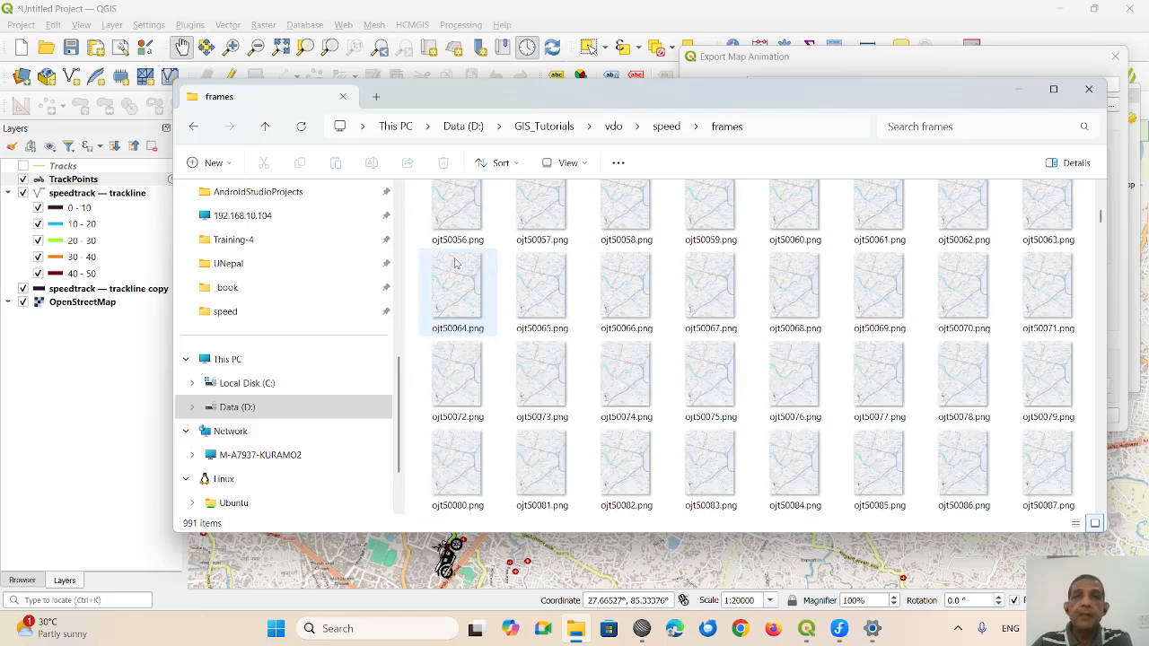
scroll(456, 265, down, 2)
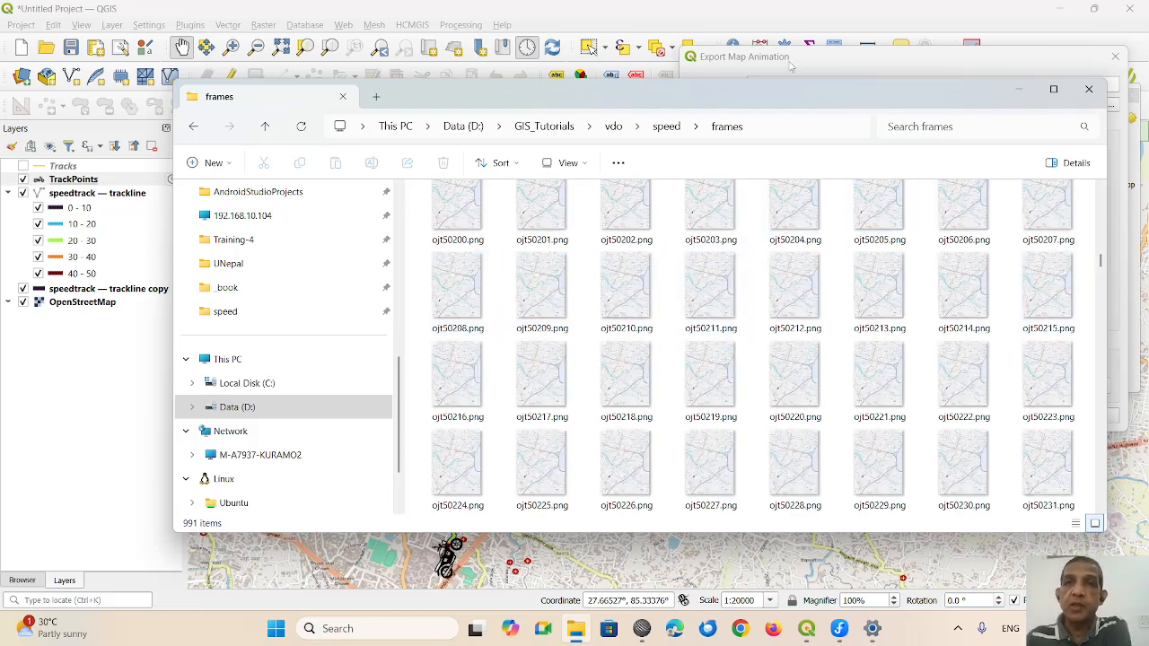
click(1019, 90)
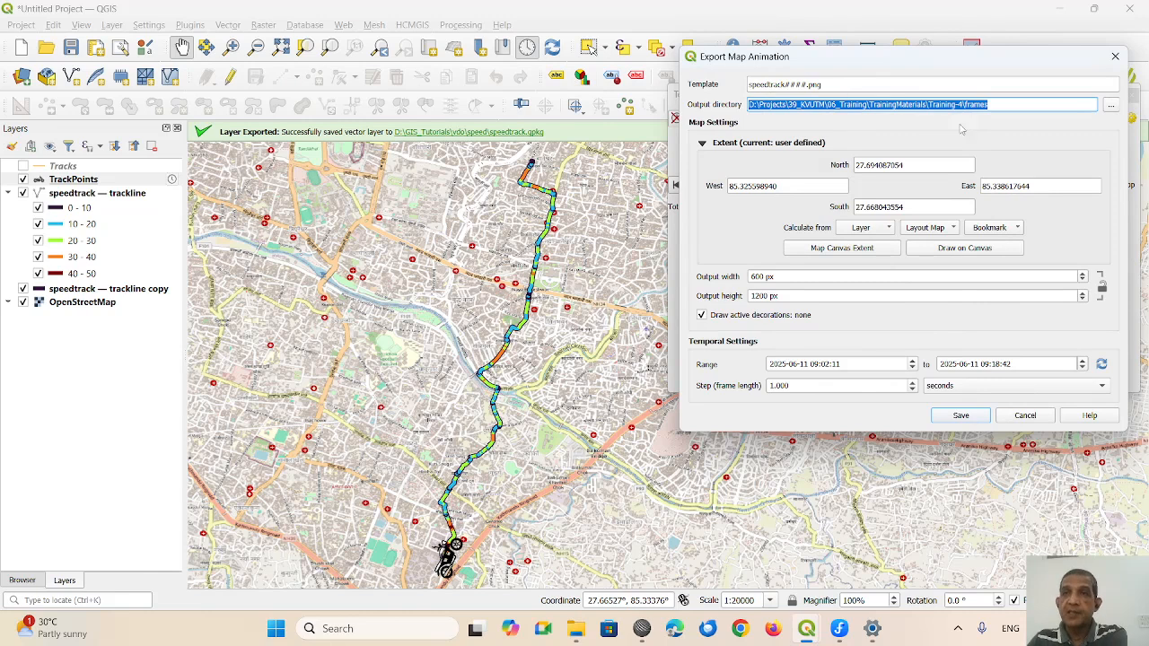
- Select the output directory path, close the map animation export without saving, and reposition the Temporal Controller
click(991, 105)
drag(991, 104, 750, 105)
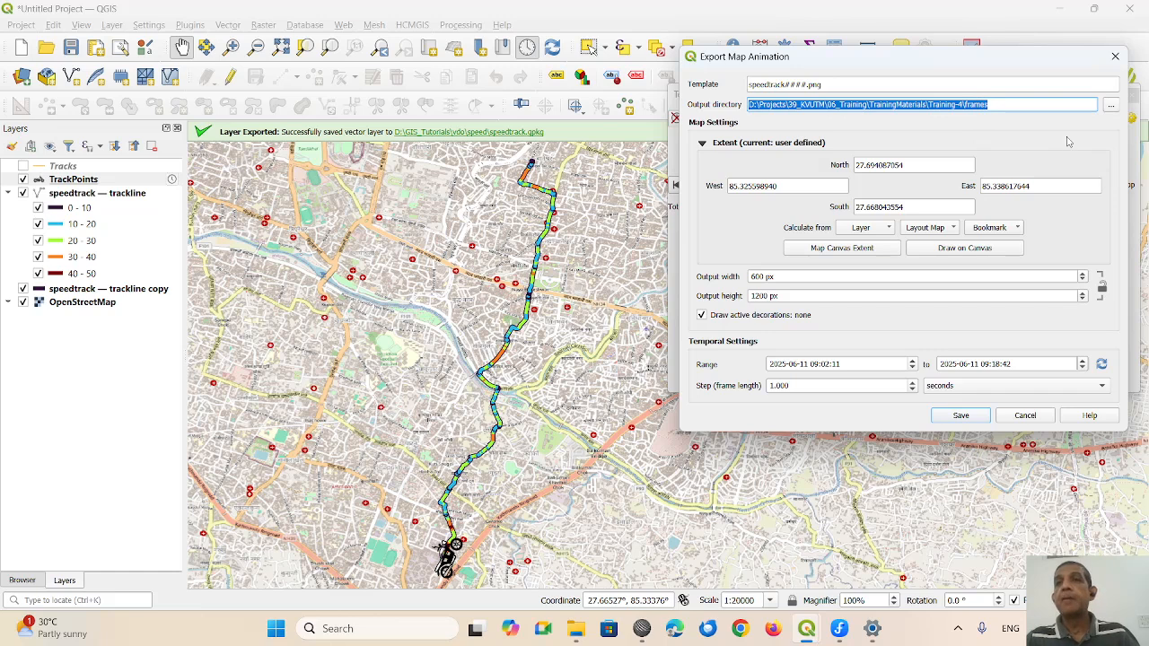
drag(1018, 62, 593, 141)
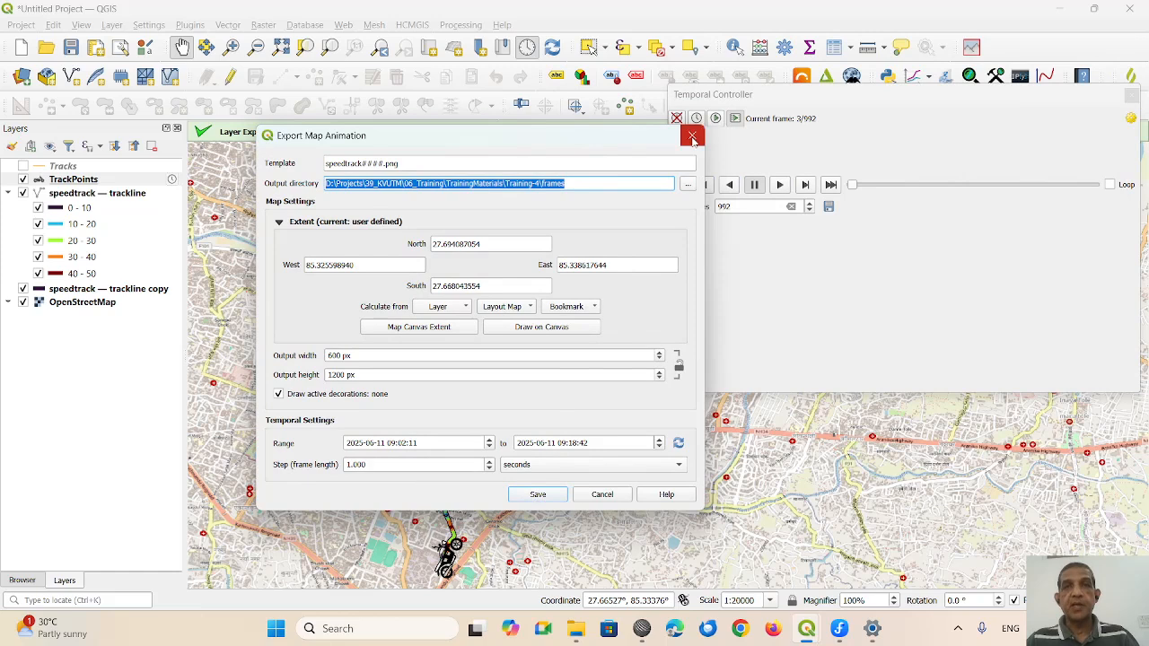
click(693, 138)
drag(1028, 96, 790, 99)
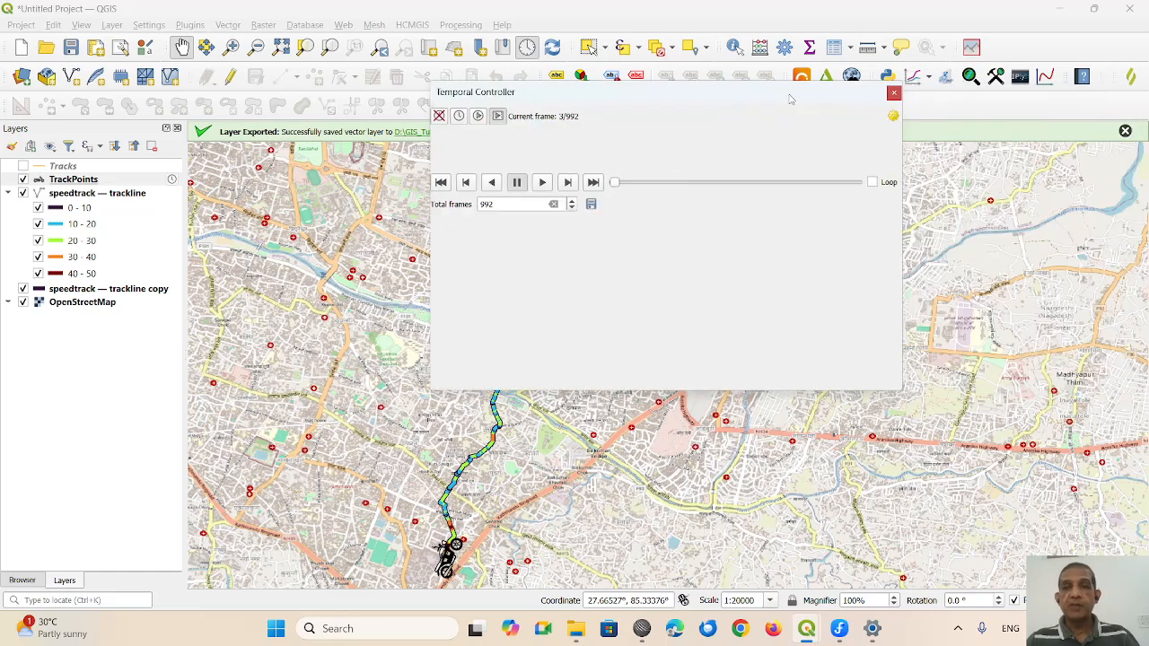
- Switch back to the frames folder in File Explorer and review the images from the first frame, ojt50000.png
click(576, 628)
scroll(470, 233, up, 10)
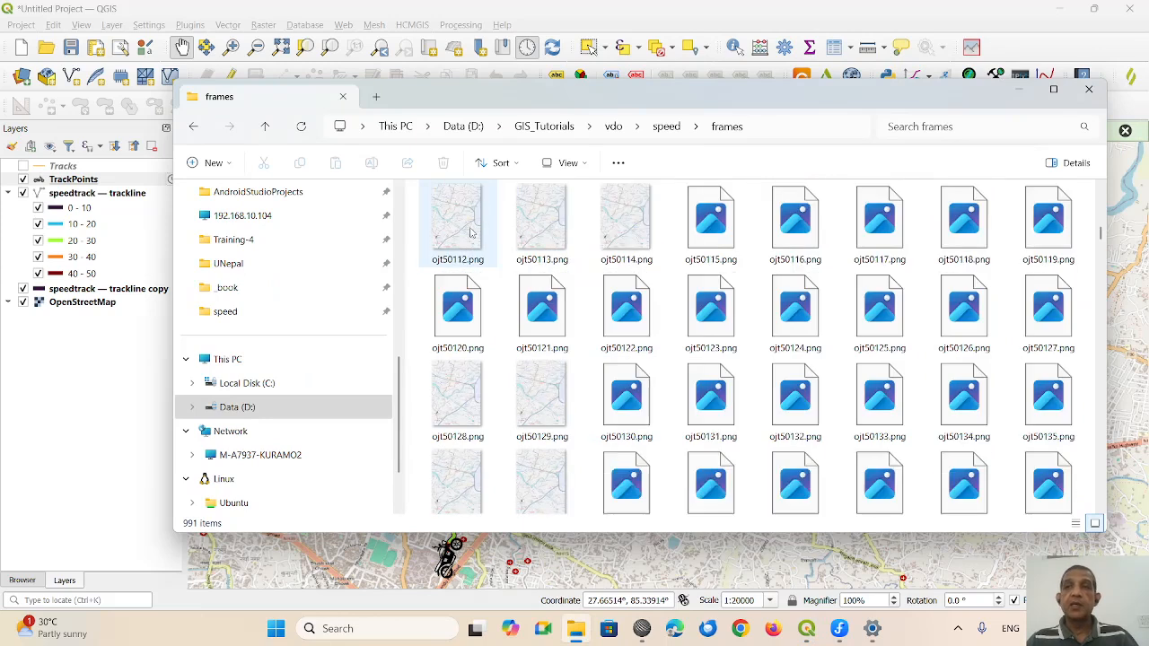
scroll(468, 234, up, 2)
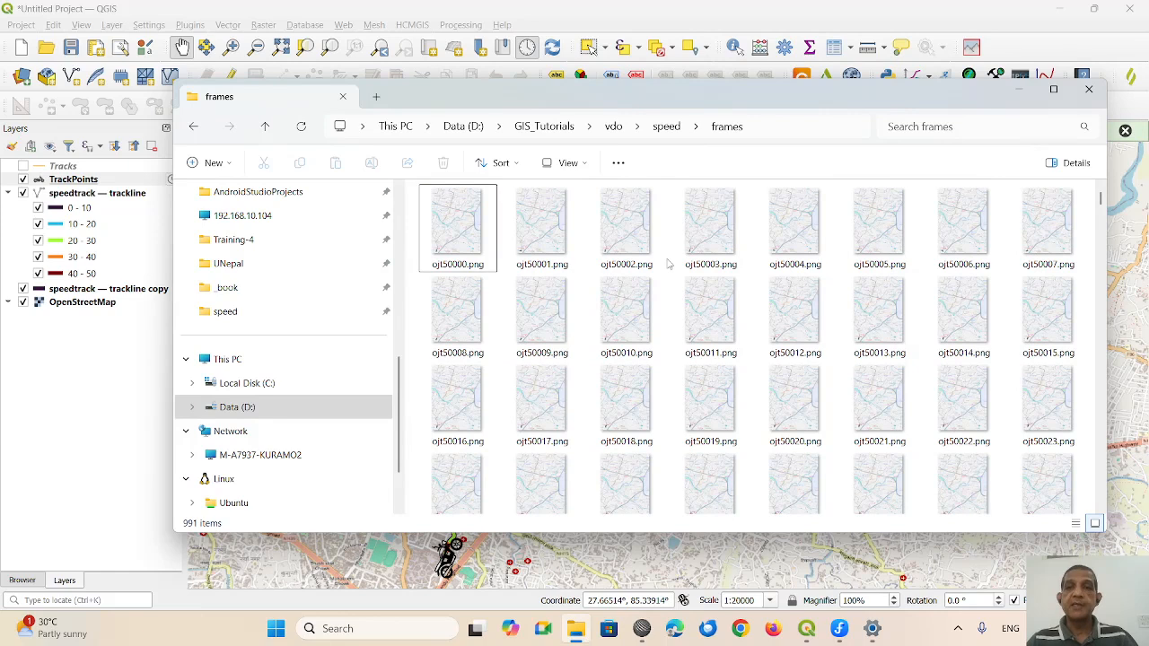
- Open frame2movie.bat from the speed folder in the SciTE editor
click(643, 634)
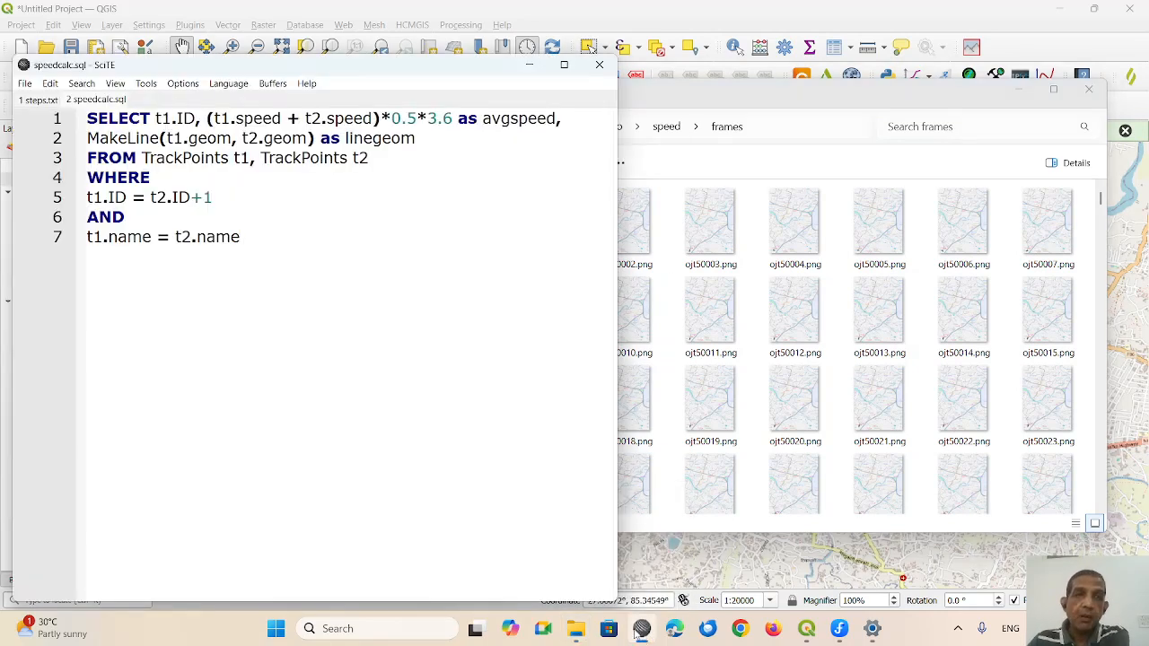
click(575, 632)
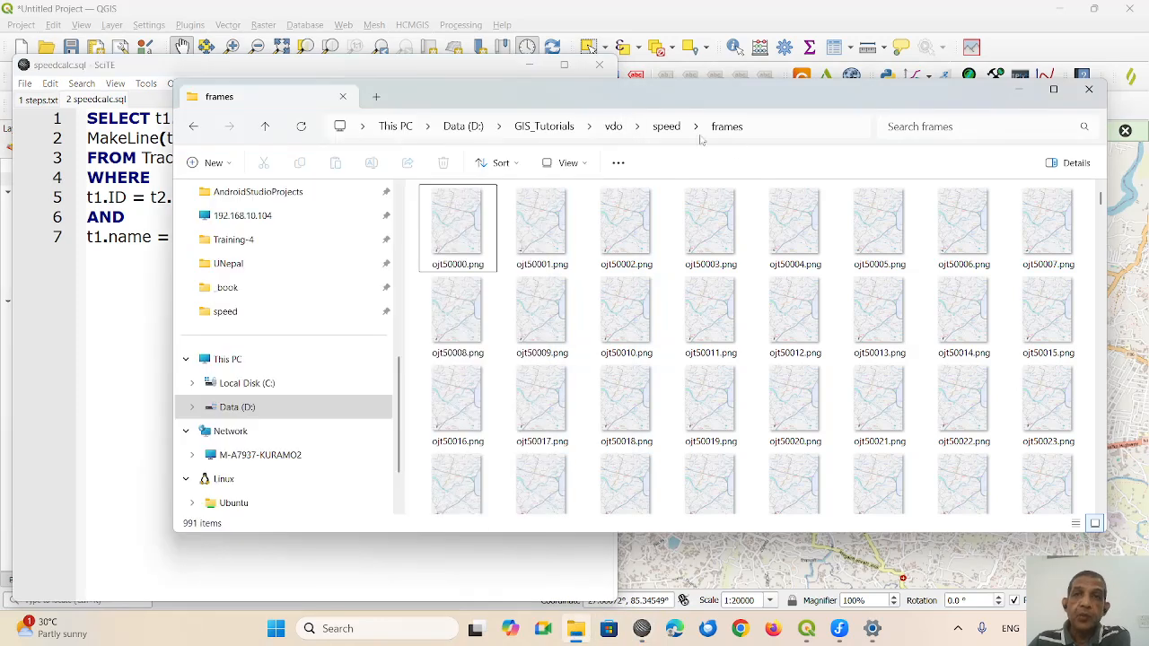
click(666, 127)
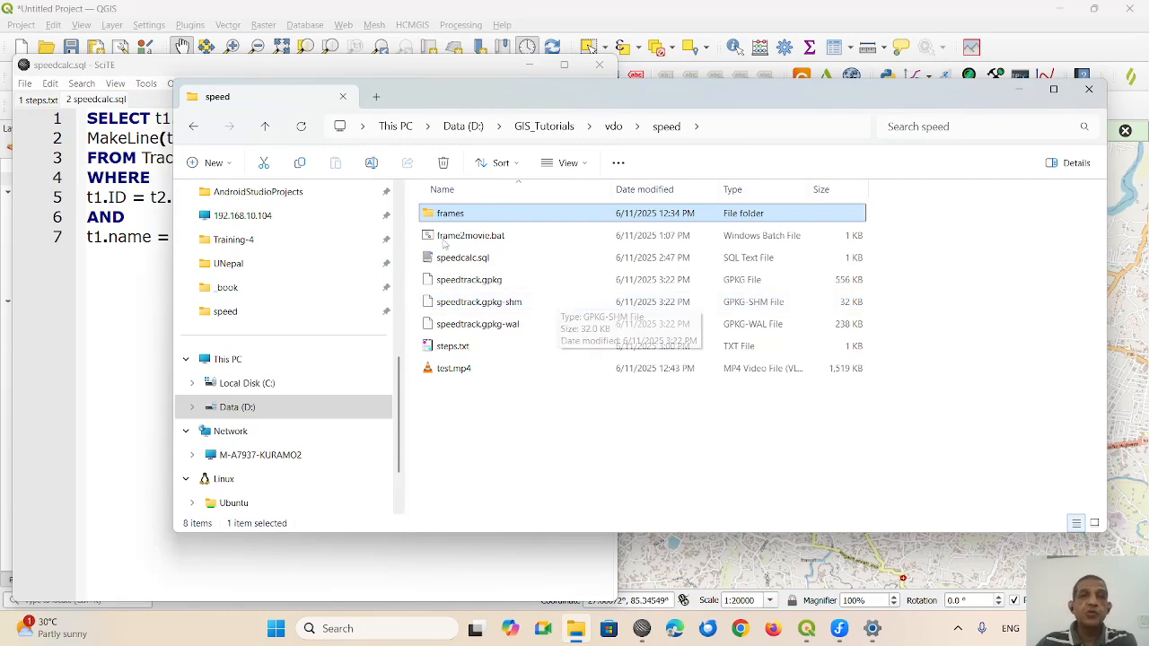
click(431, 239)
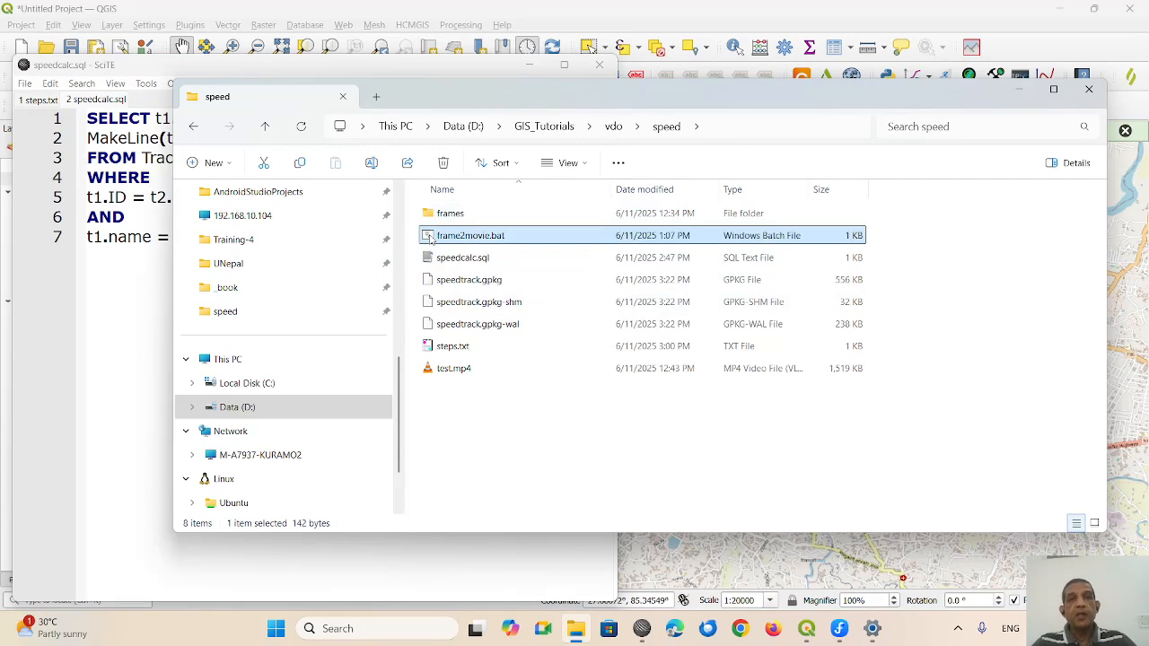
drag(431, 239, 92, 294)
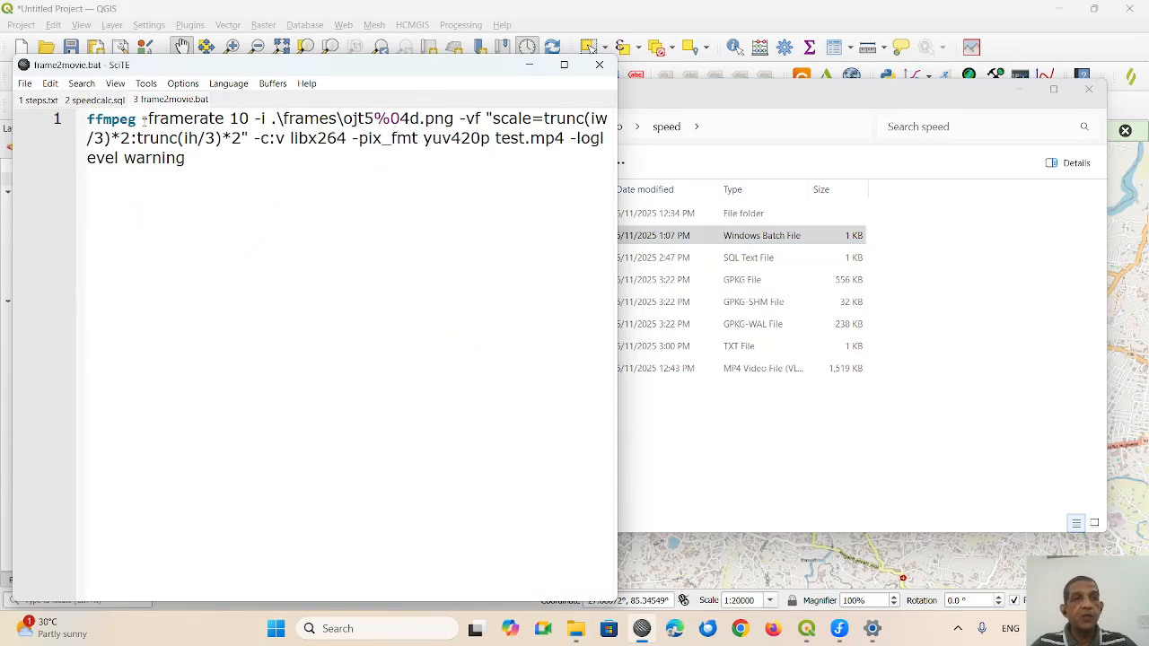
- Switch to the speed folder in File Explorer and open a terminal session in that folder
click(935, 460)
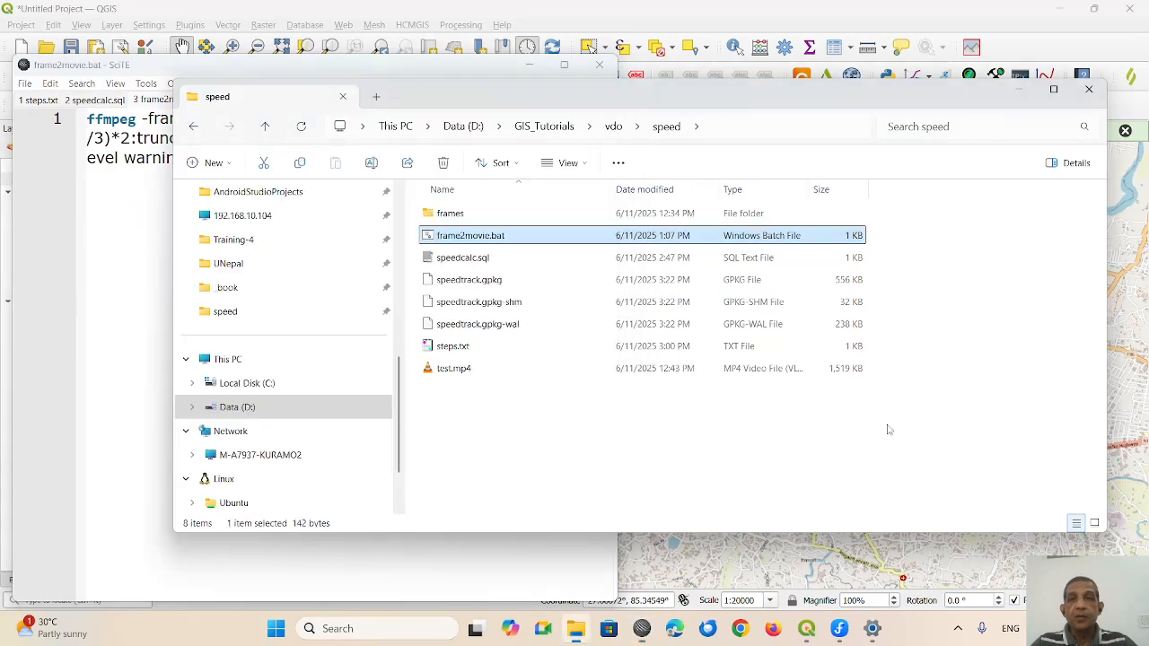
right_click(750, 403)
click(653, 434)
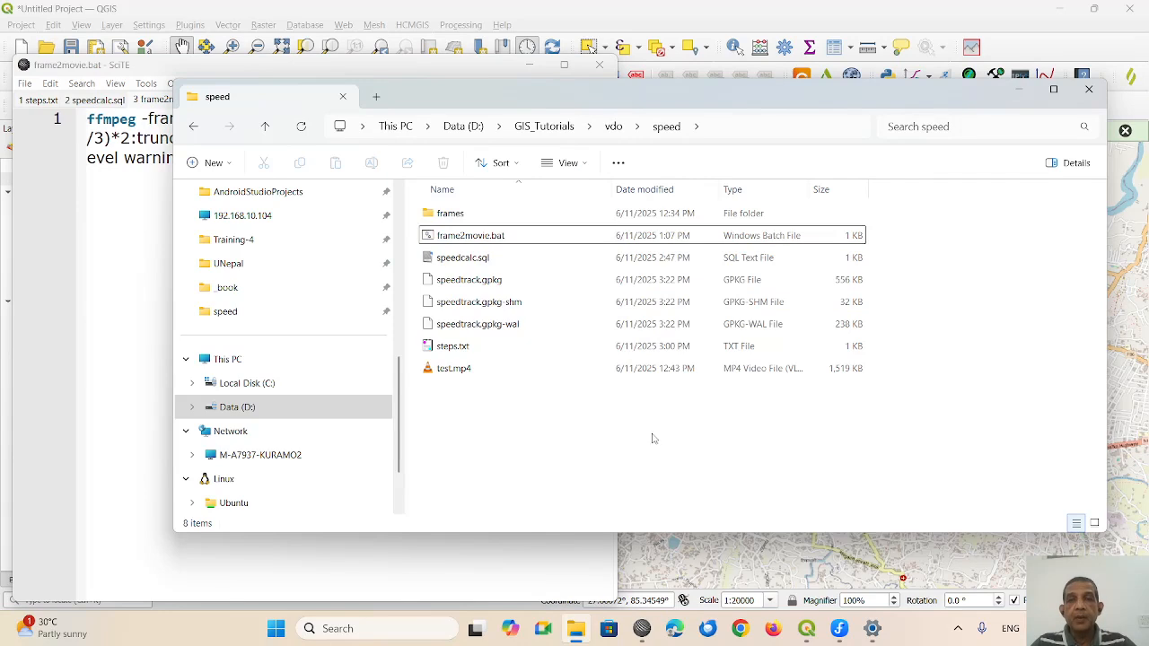
right_click(675, 411)
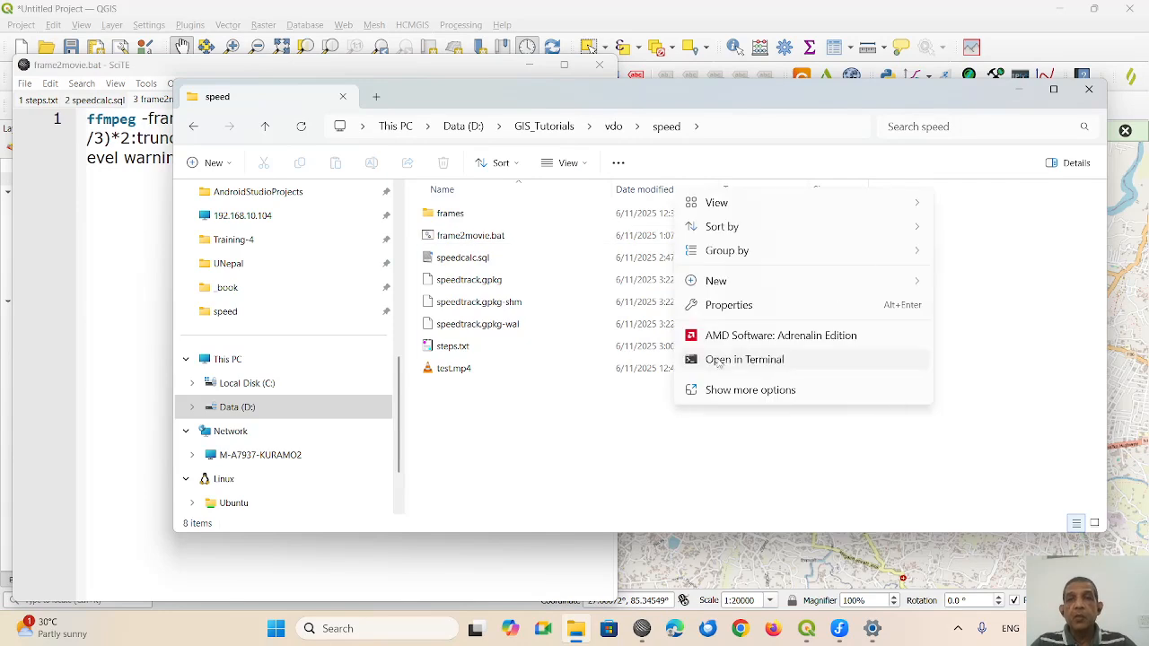
click(719, 359)
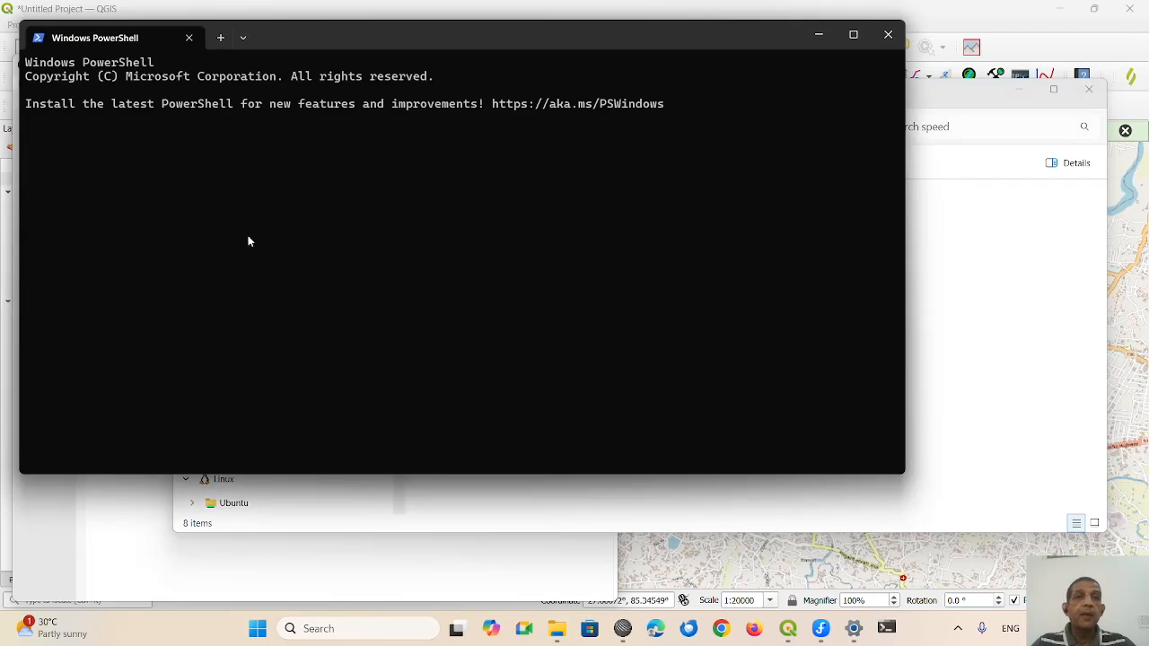
- Copy the whole ffmpeg command from frame2movie.bat in SciTE and paste it at the PowerShell prompt for the speed folder
click(109, 535)
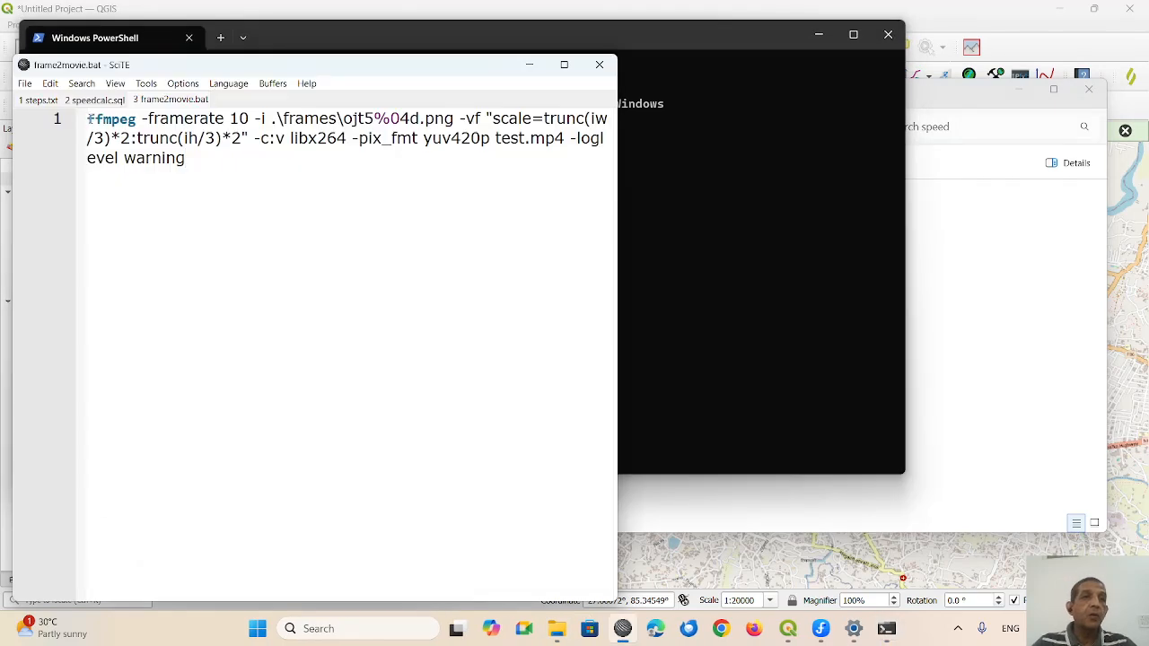
drag(89, 119, 188, 160)
key(ctrl+c)
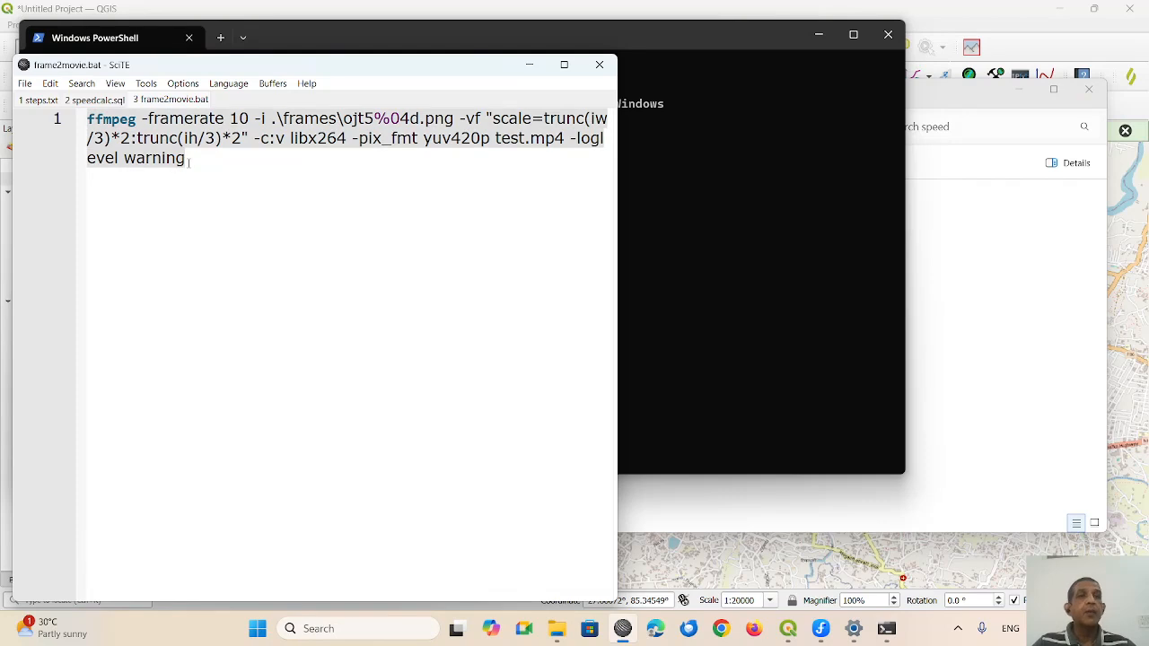
click(877, 319)
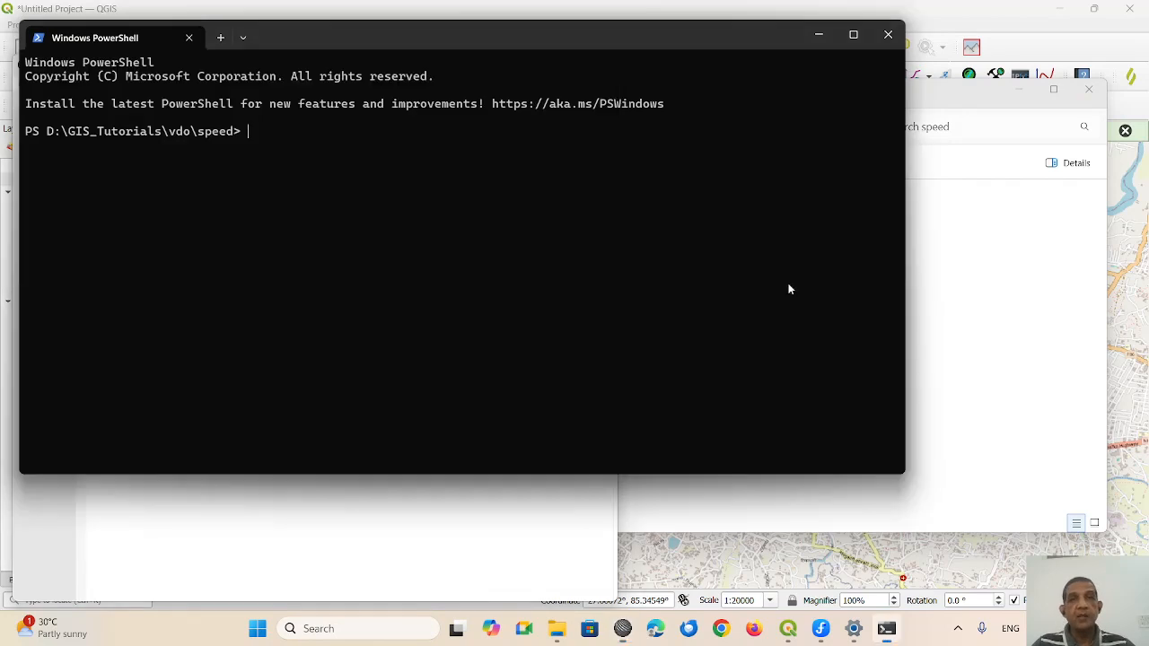
key(ctrl+v)
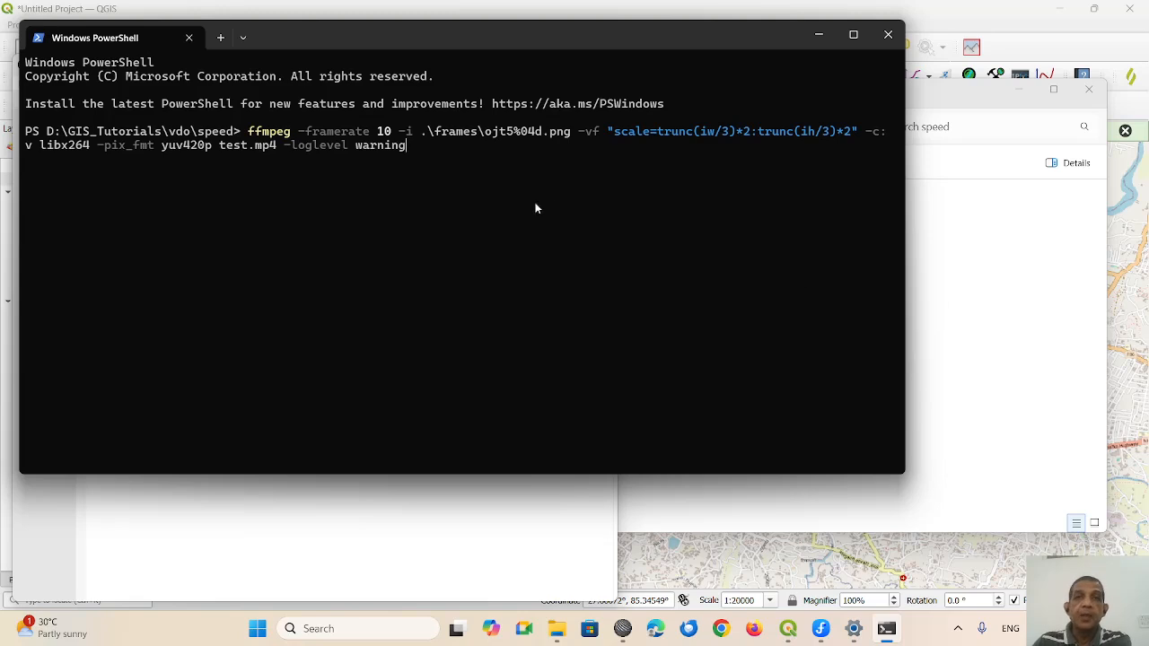
- Highlight the output name test.mp4 in the ffmpeg command and select the matching video file in the speed folder
drag(216, 146, 276, 149)
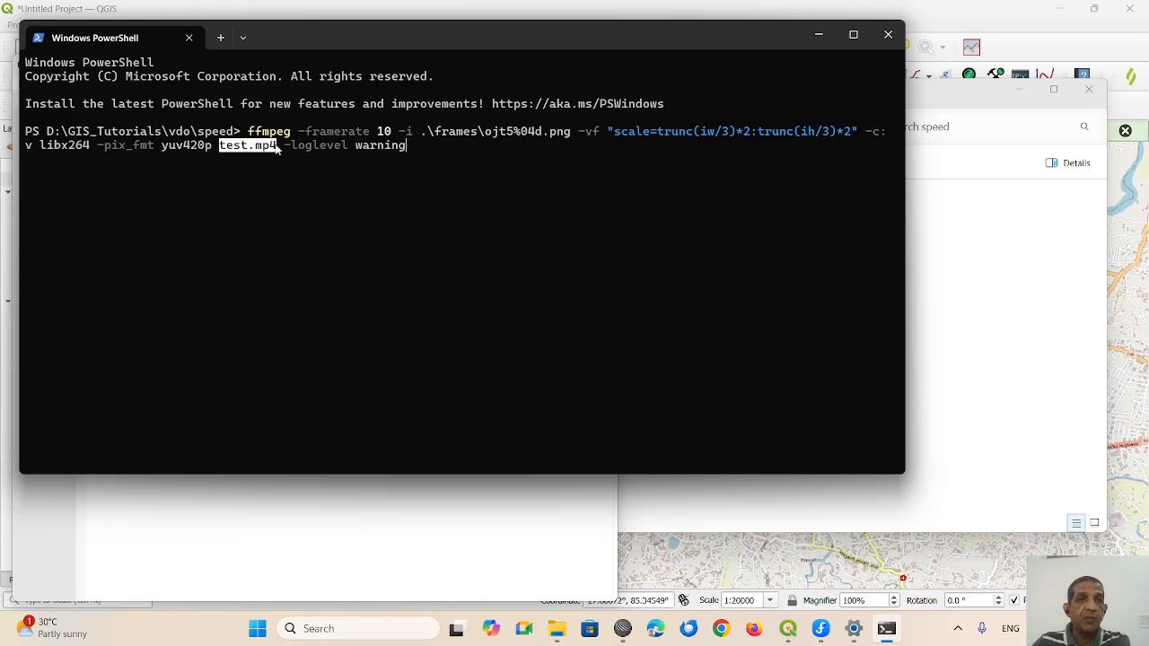
click(976, 318)
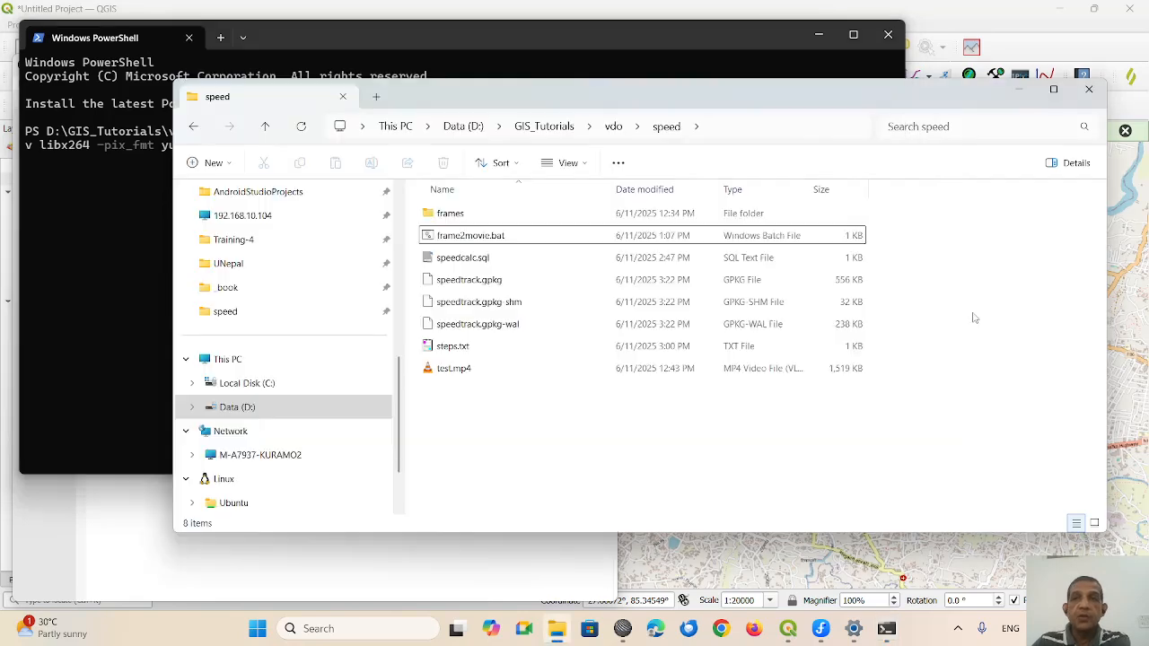
click(433, 371)
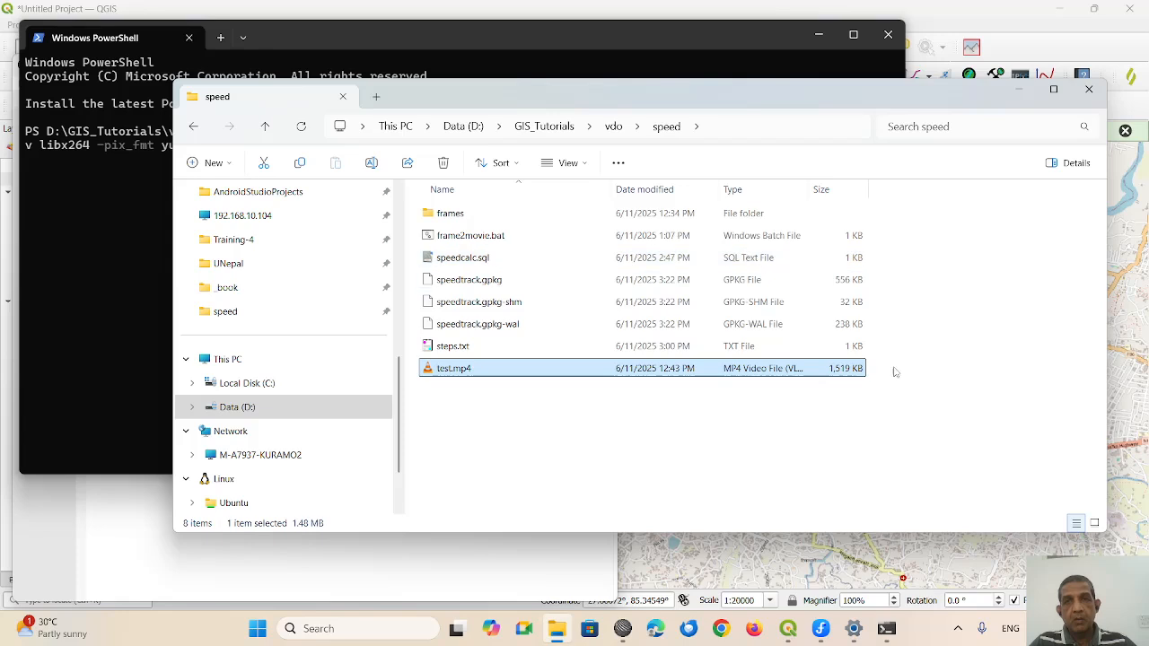
- Find VLC media player through the Windows search and launch it
click(334, 631)
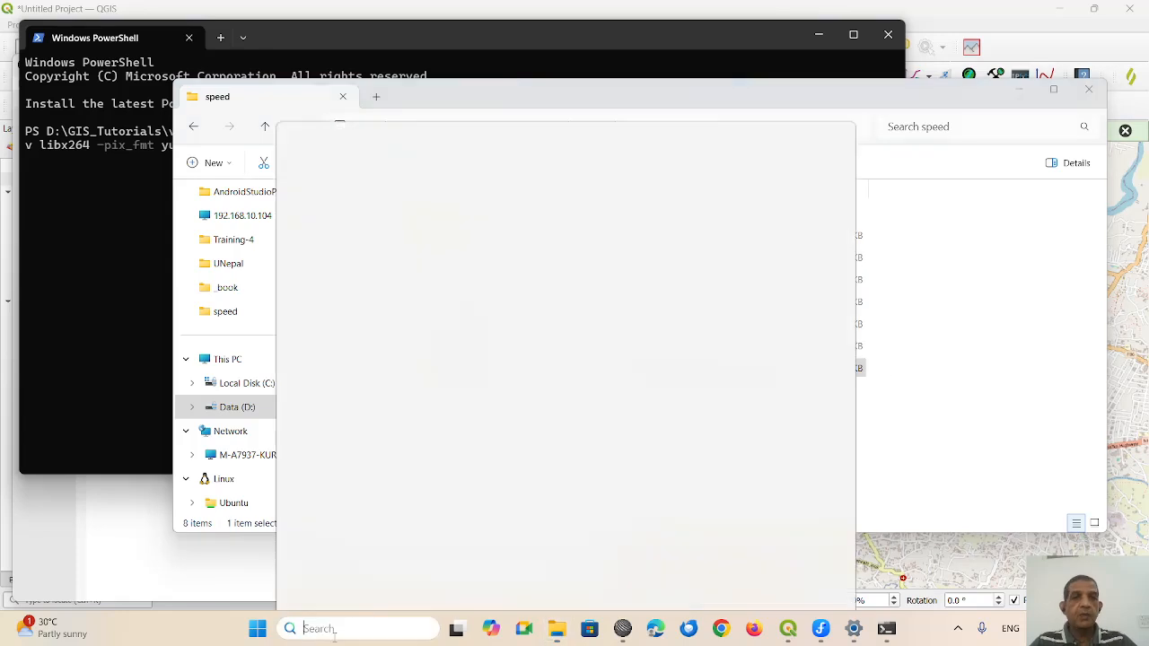
text(o)
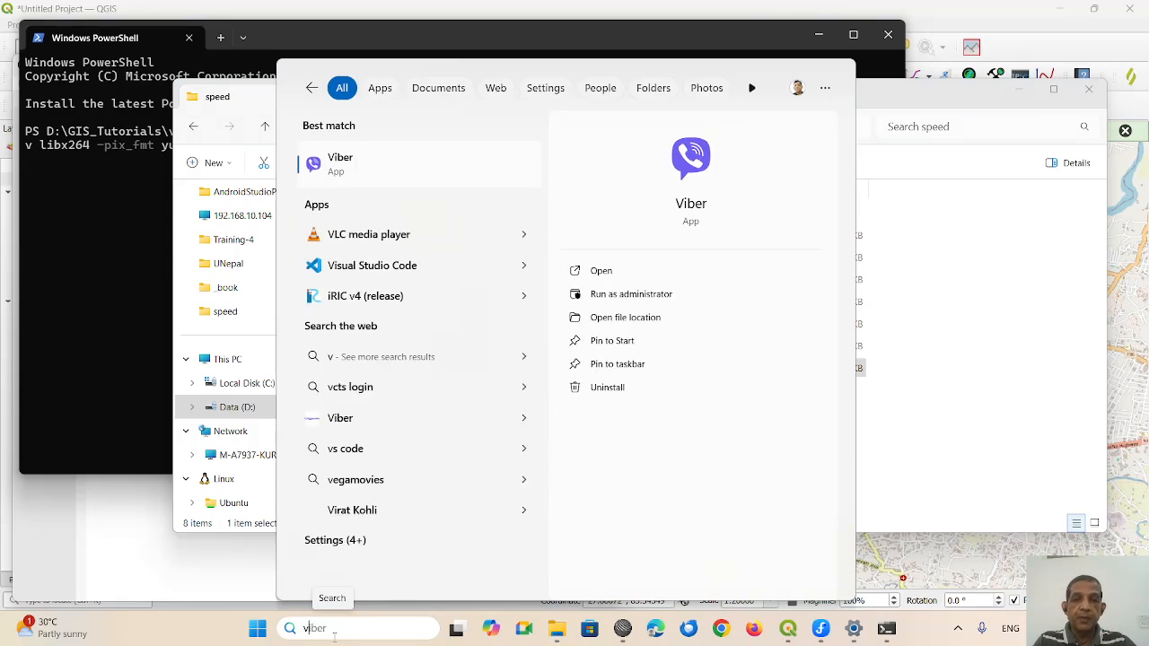
text(lc)
key(Return)
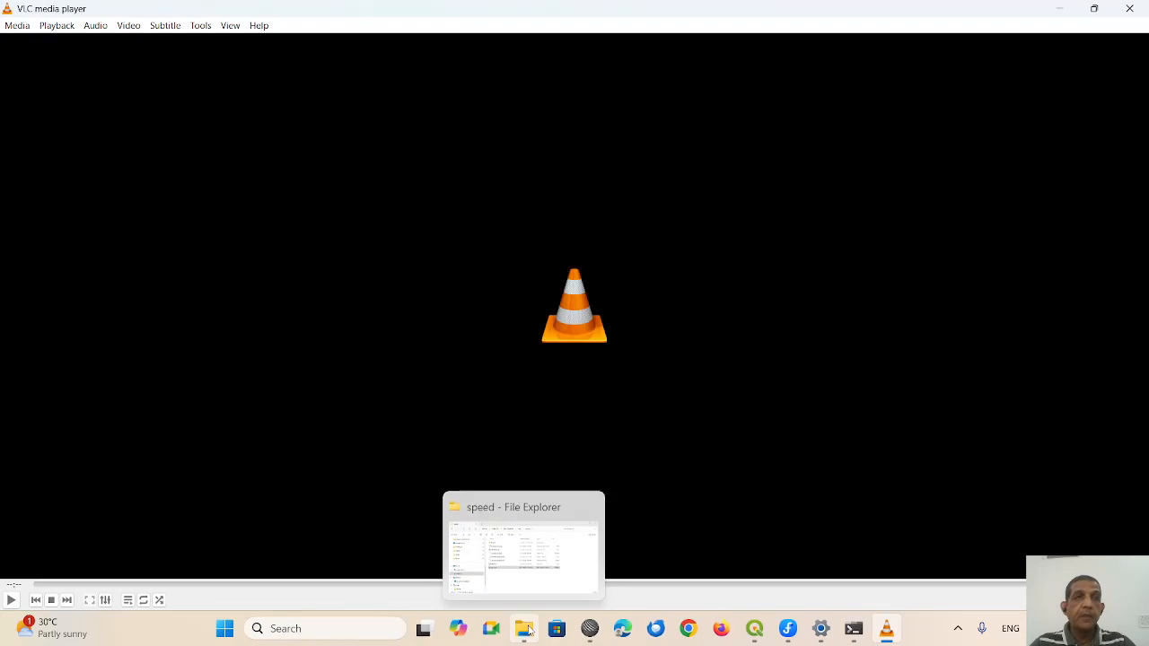
- Open and play test.mp4 from the GIS_Tutorials\vdo\speed folder on drive D in VLC
click(16, 26)
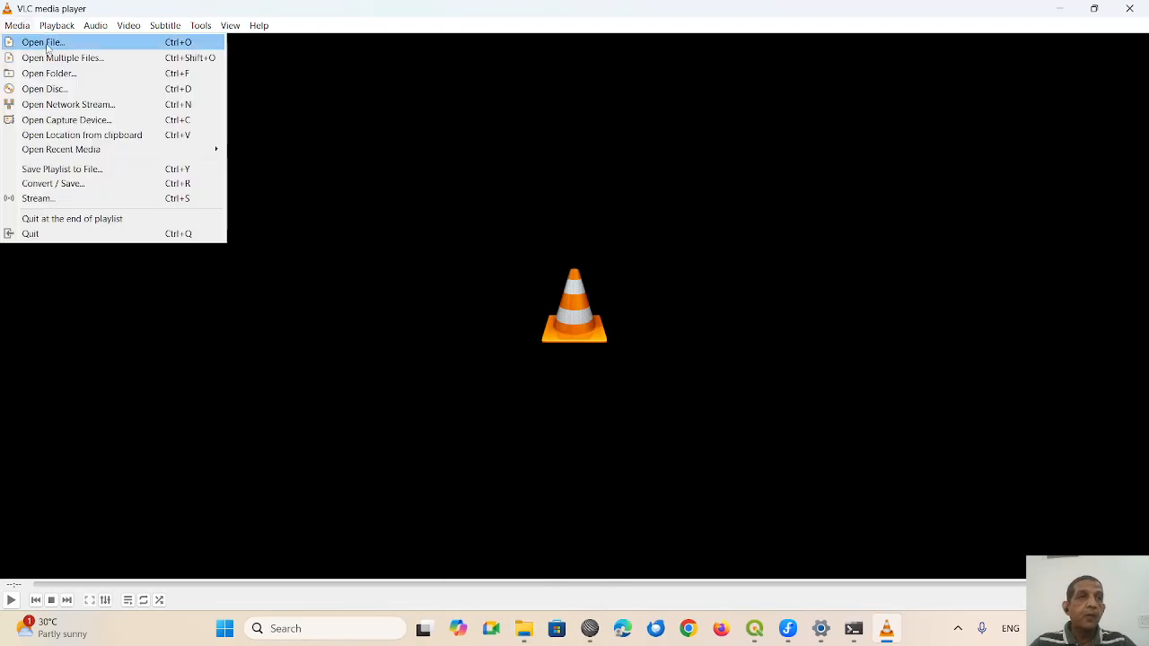
click(48, 49)
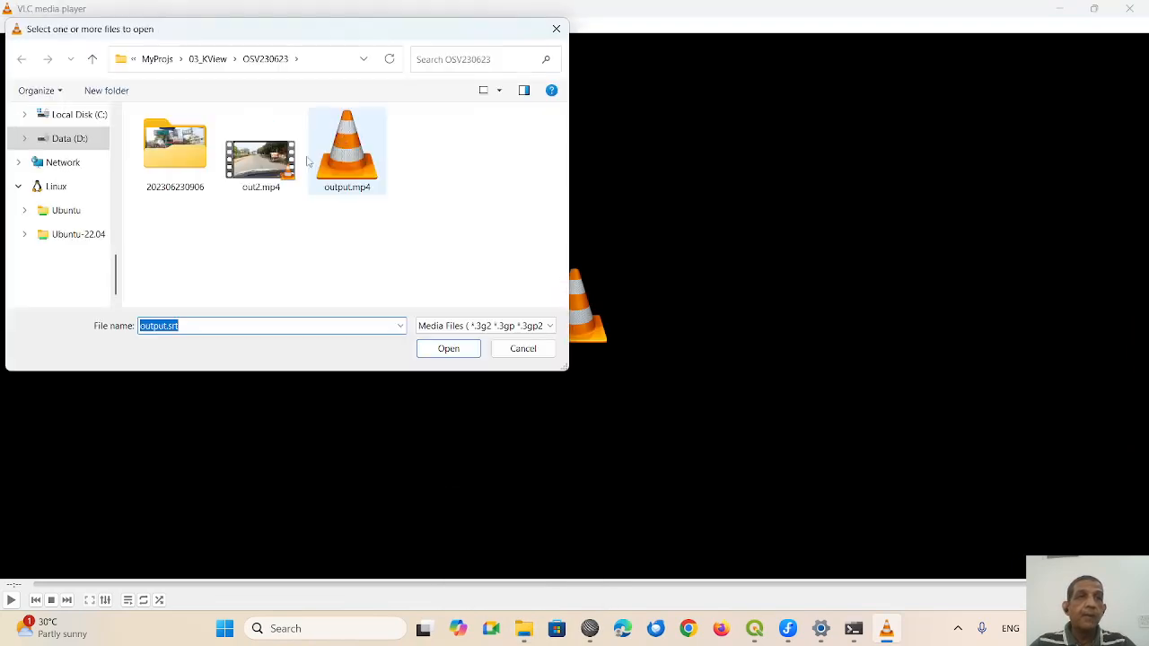
click(68, 138)
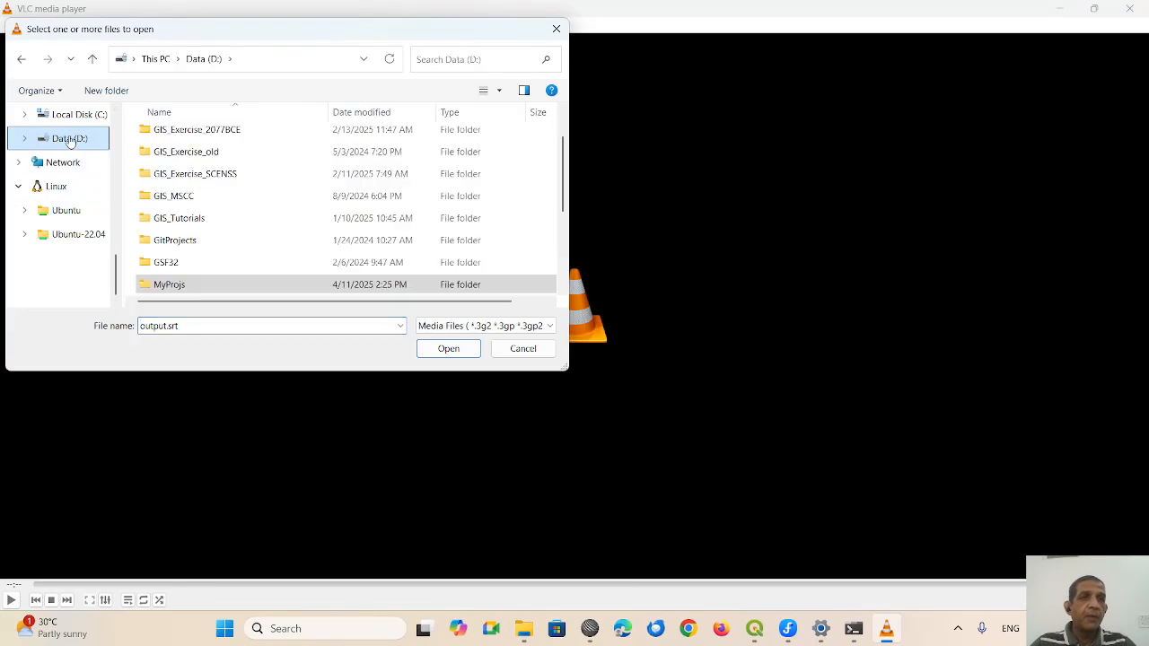
double_click(172, 223)
double_click(151, 158)
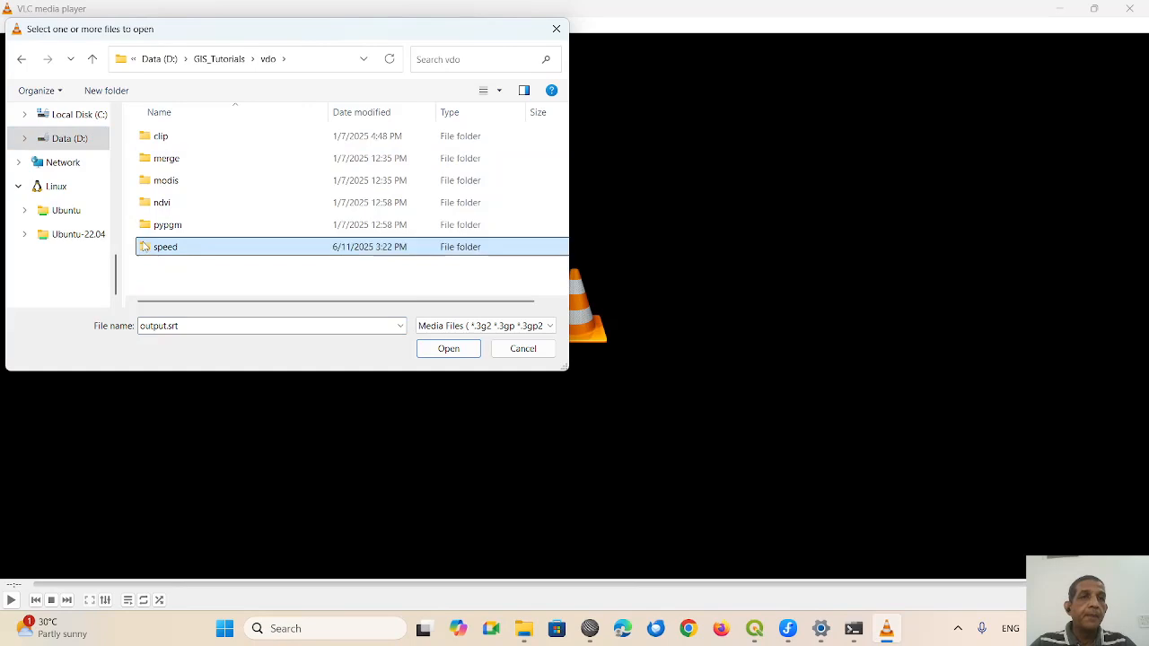
double_click(146, 247)
click(260, 166)
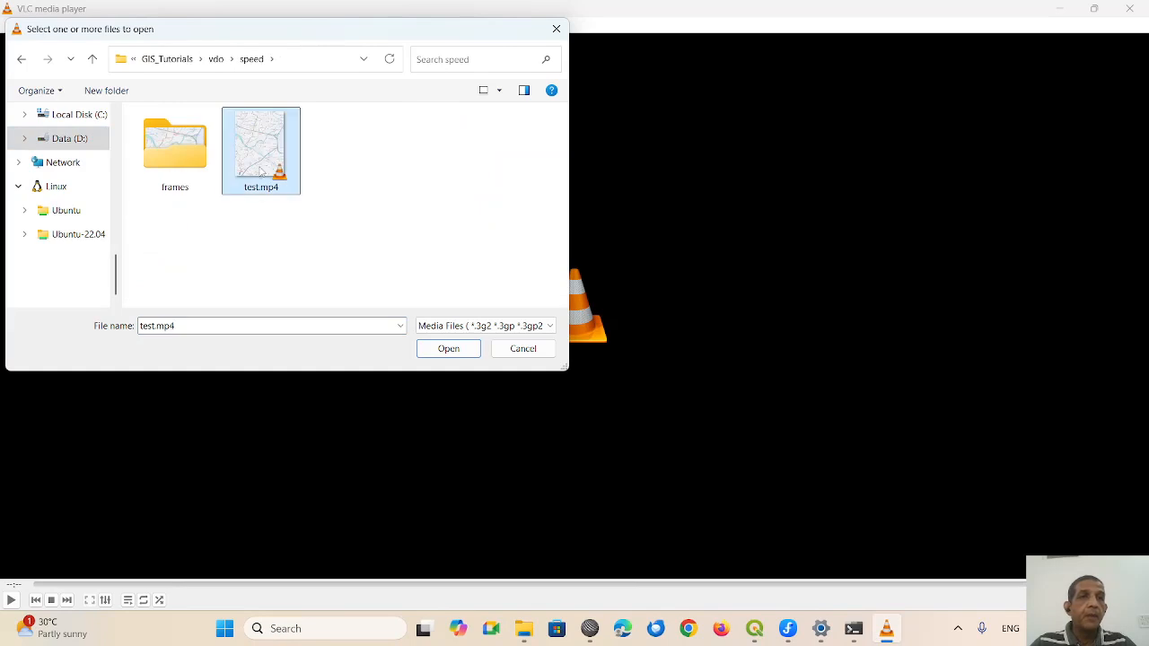
click(471, 350)
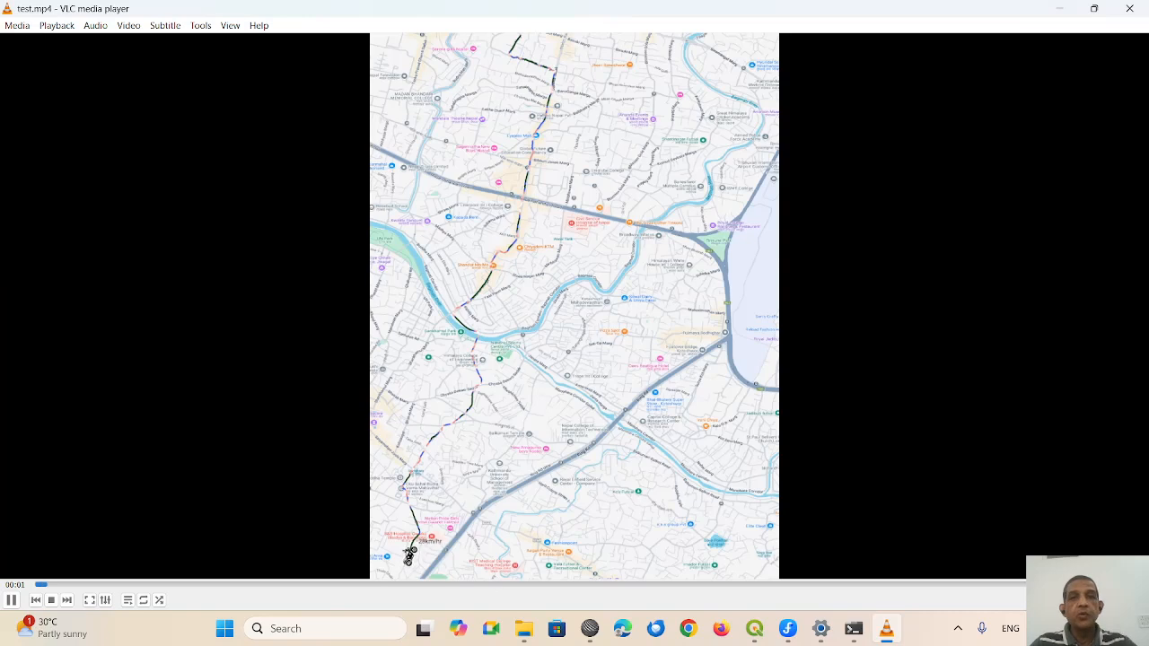